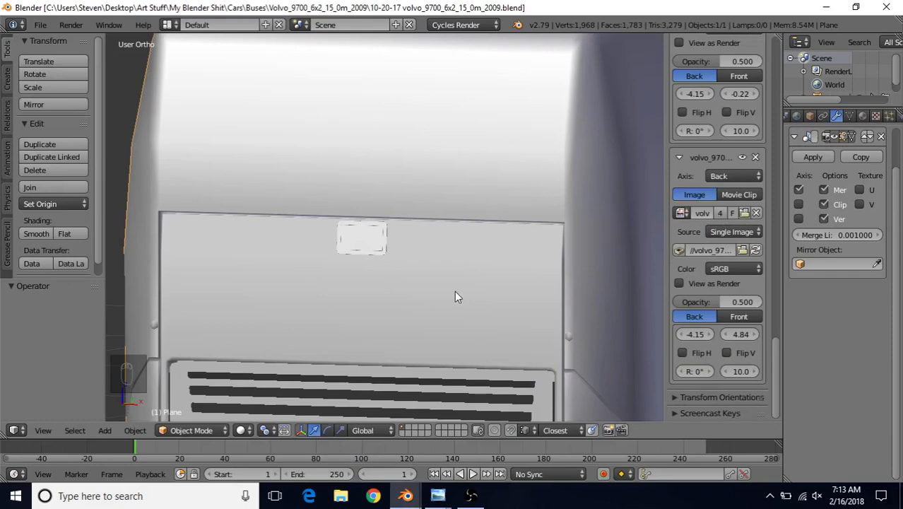
- Enter Edit Mode on the bus body and reveal all of its hidden geometry
scroll(454, 290, "down", 3)
middle_click_drag(463, 315, 474, 226, "shift")
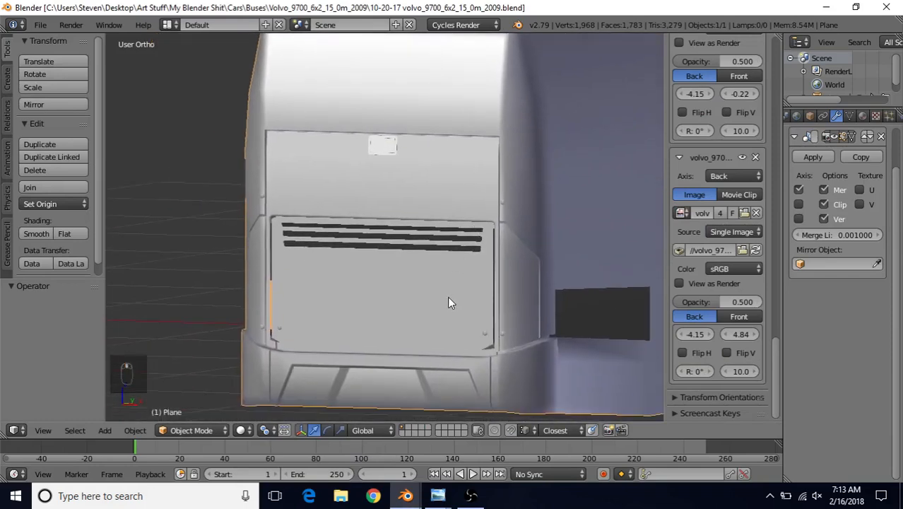
key("Tab")
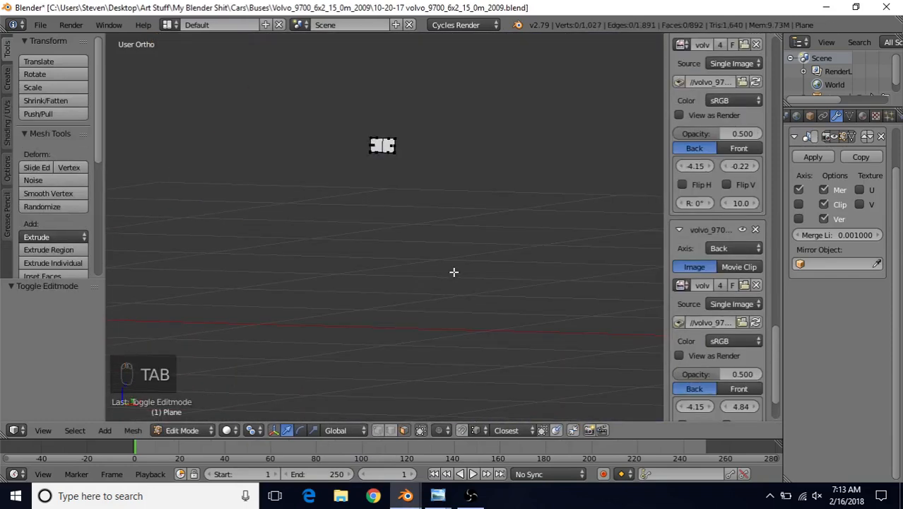
key("alt+h")
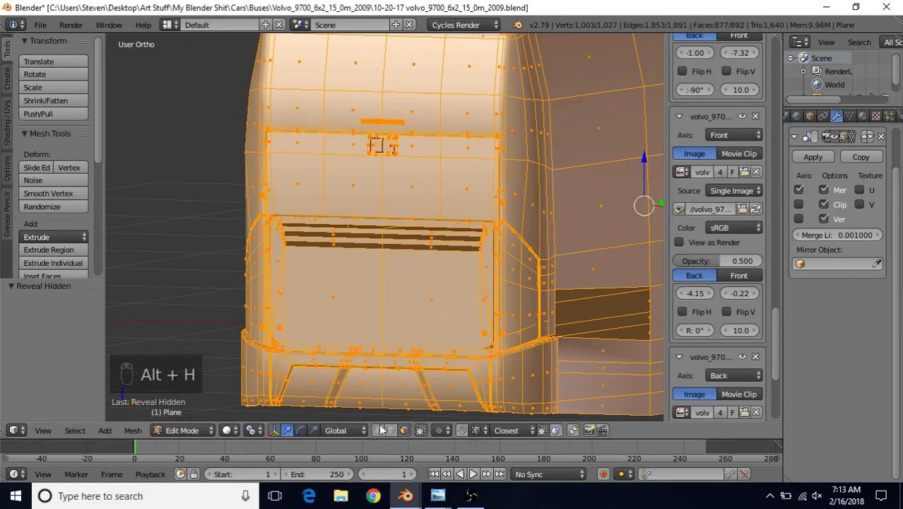
- Isolate the rear section by hiding the full vertical side edge loop behind it and the linked front shell
middle_click_drag(612, 251, 459, 272)
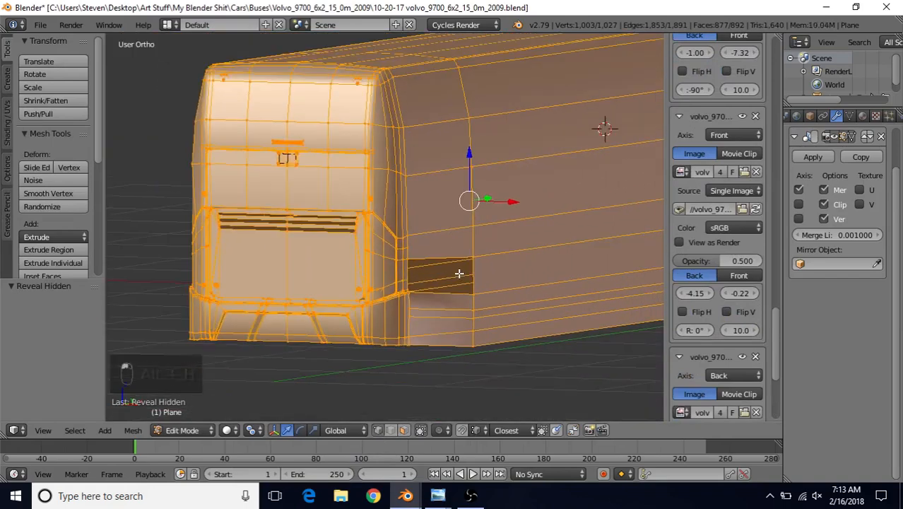
right_click(473, 185, "alt")
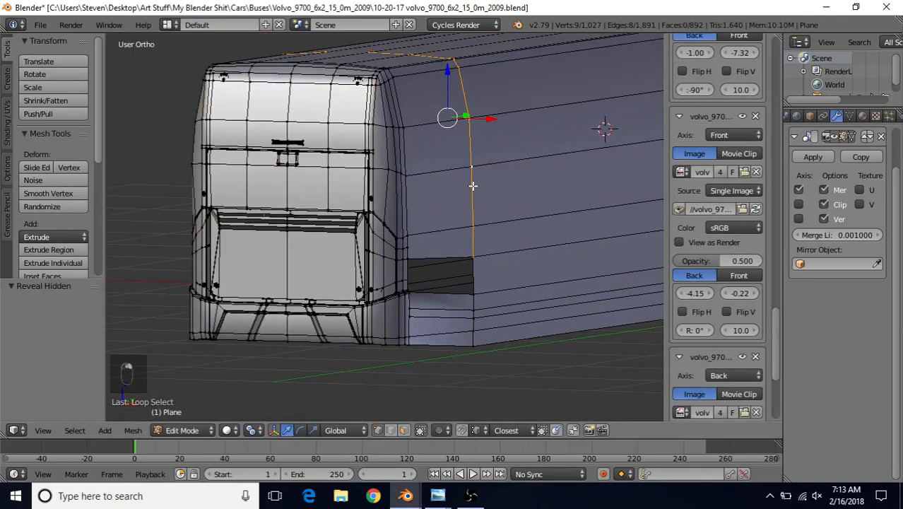
right_click(475, 325, "alt+shift")
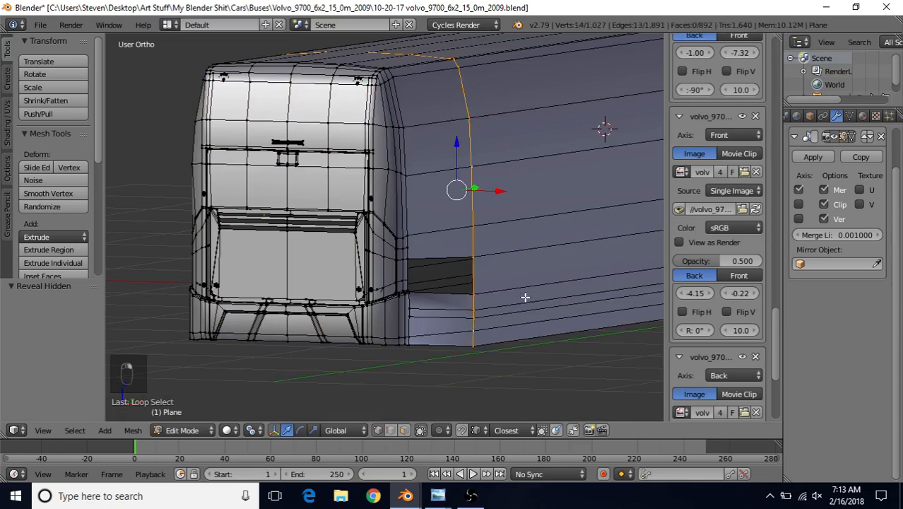
key("h")
scroll(510, 272, "down", 3)
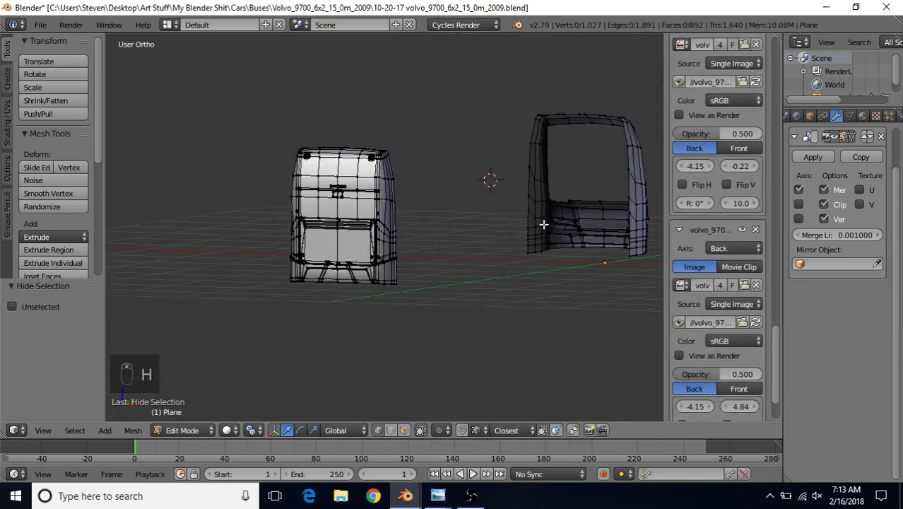
key("l")
key("h")
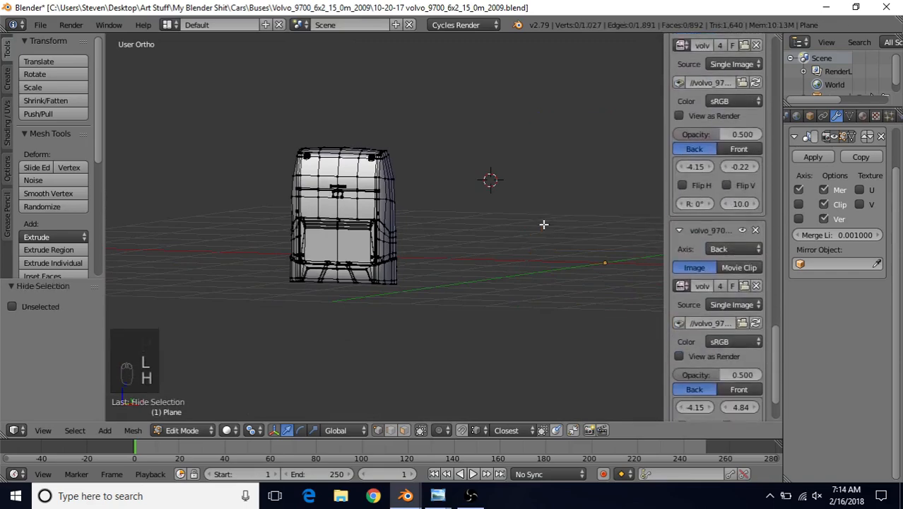
- Switch to face selection and show the rear section as wireframe in the back view over the blueprint
scroll(339, 247, "up", 5)
key("Tab")
key("Tab")
middle_click_drag(380, 285, 439, 247, "shift")
left_click(404, 429)
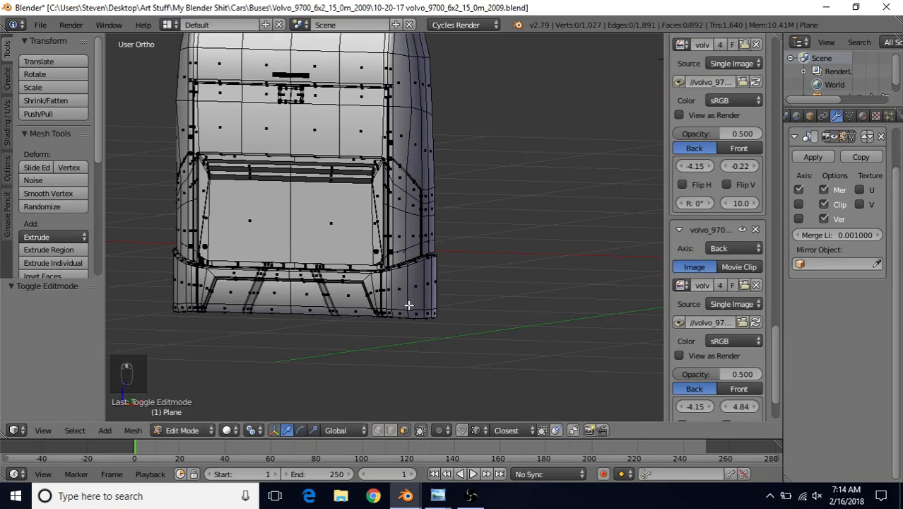
key("ctrl+KP_1")
key("z")
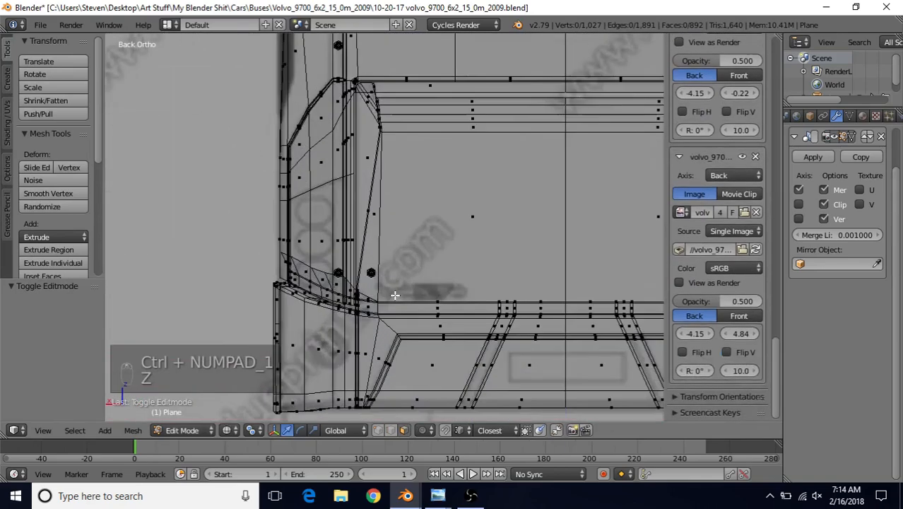
- Select the three adjacent lower corner bumper faces that cover the round lamp in the blueprint
scroll(395, 295, "up", 3)
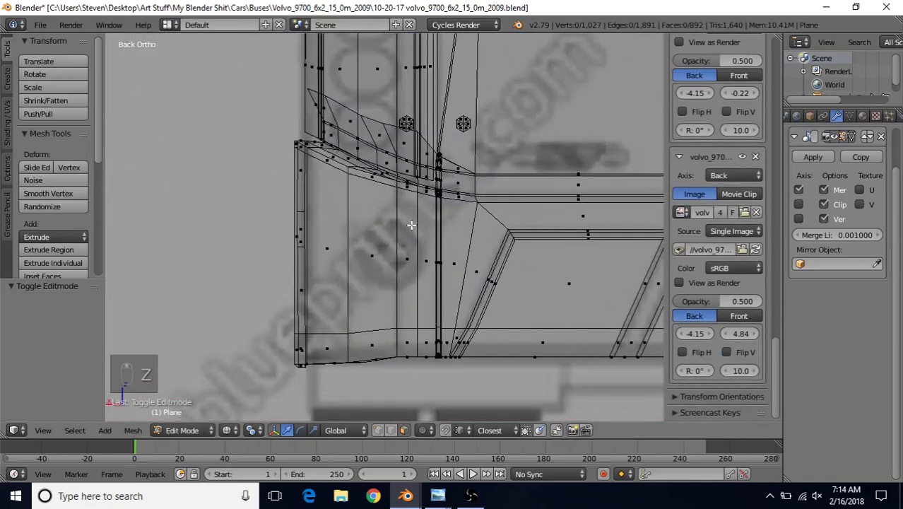
right_click(376, 261)
right_click(407, 262, "shift")
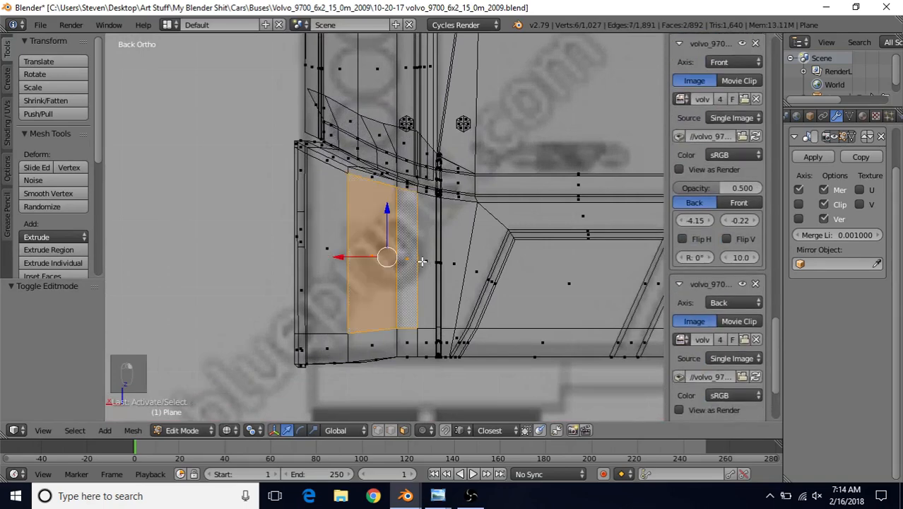
right_click(422, 265, "shift")
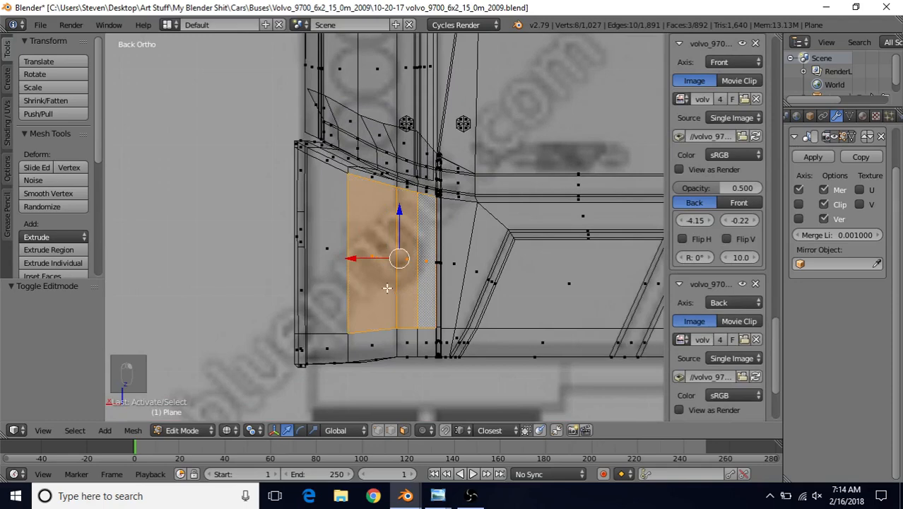
middle_click_drag(388, 287, 410, 293)
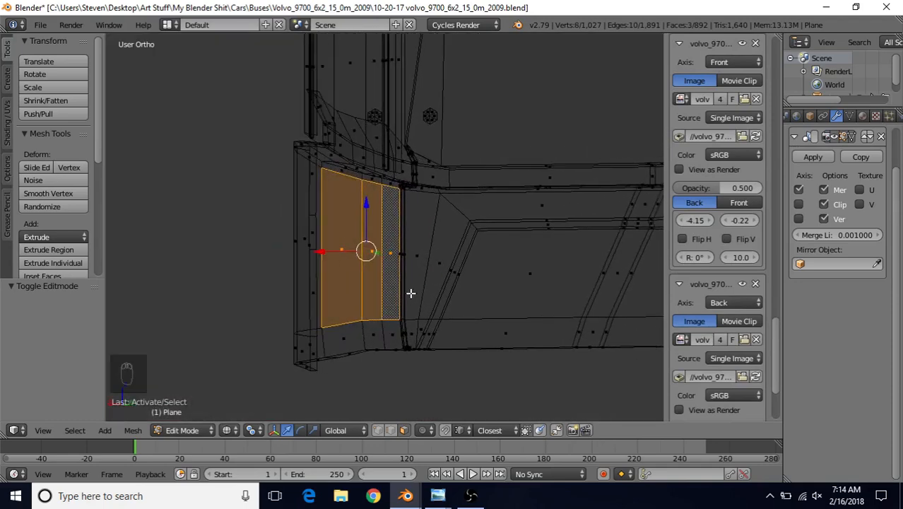
key("ctrl+KP_1")
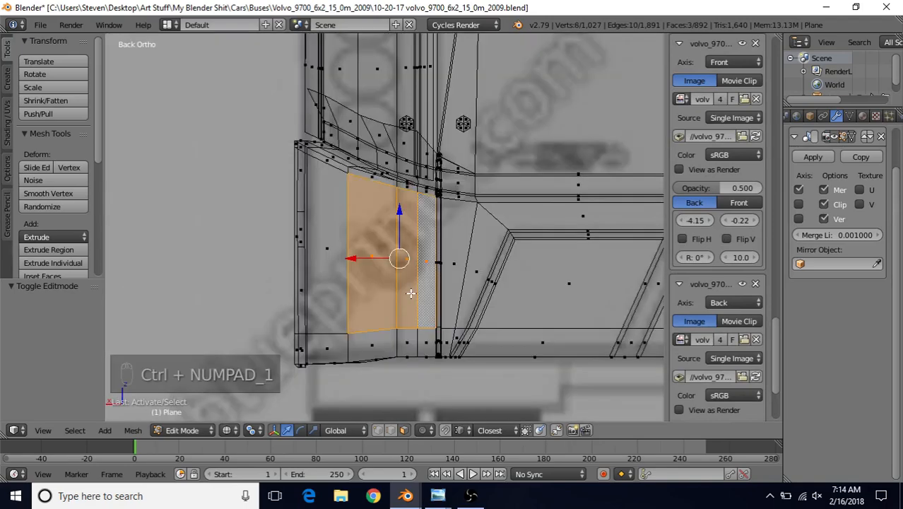
scroll(366, 280, "up", 1)
scroll(366, 284, "up", 1)
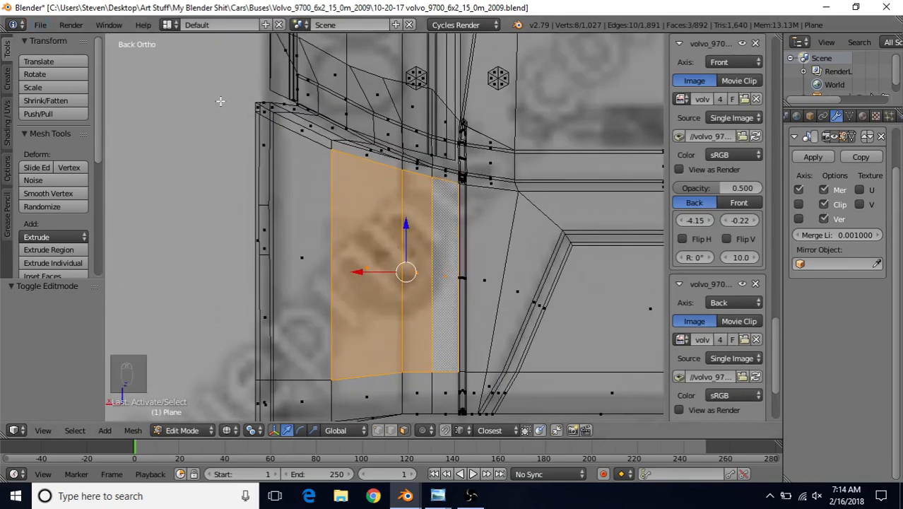
- Find and enable the Mesh: LoopTools add-on in the user preferences, and close the preferences
left_click(40, 25)
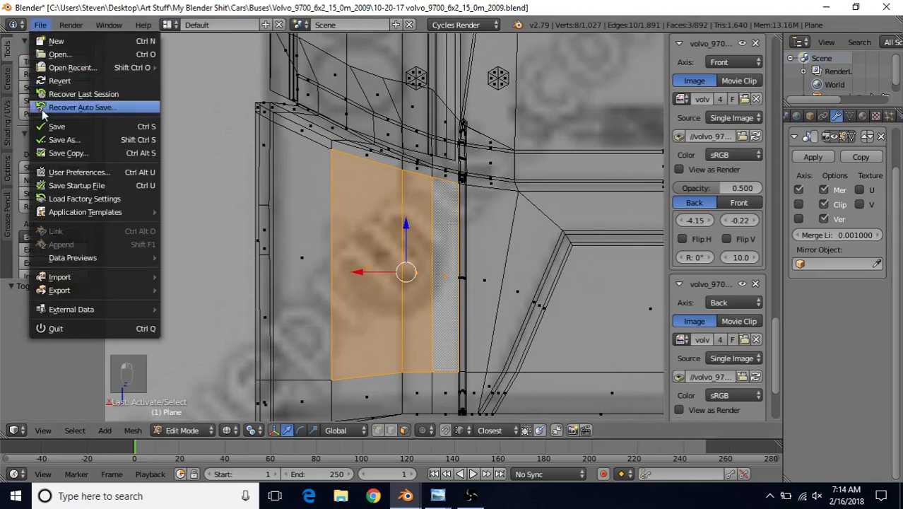
left_click(58, 173)
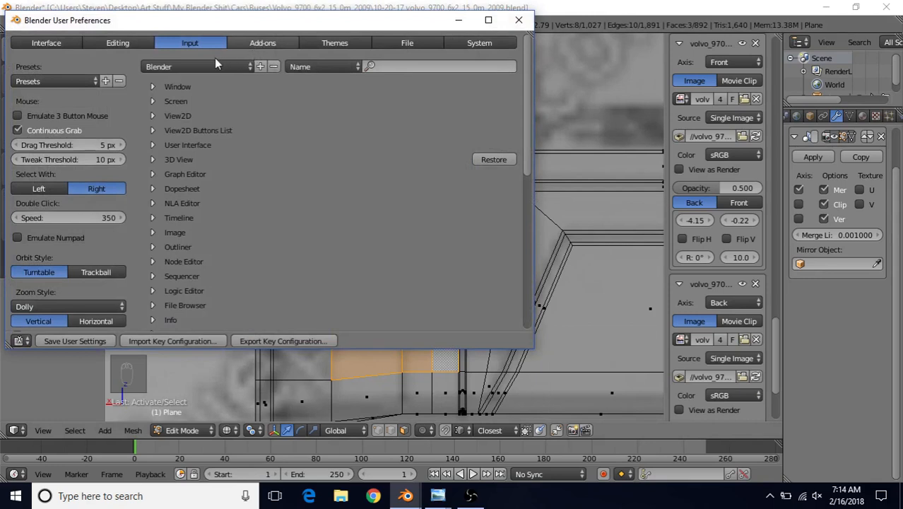
left_click(262, 43)
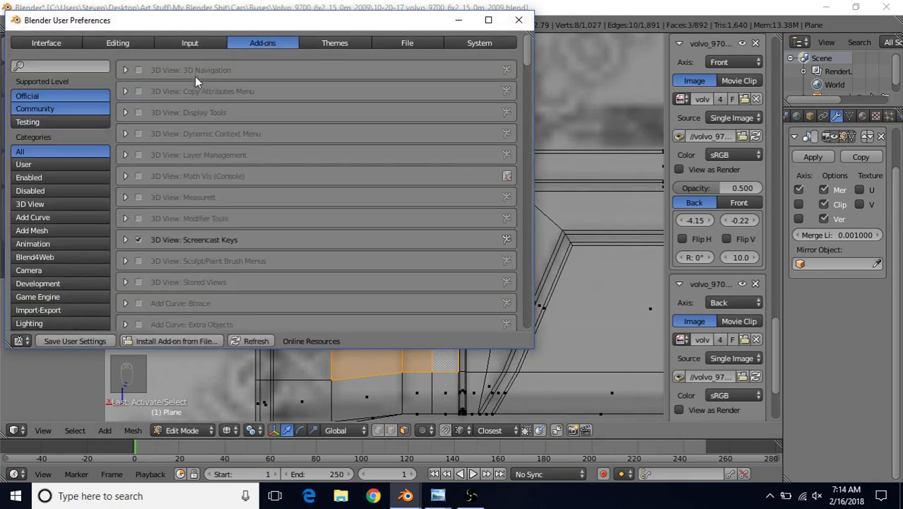
left_click(81, 67)
type("loop")
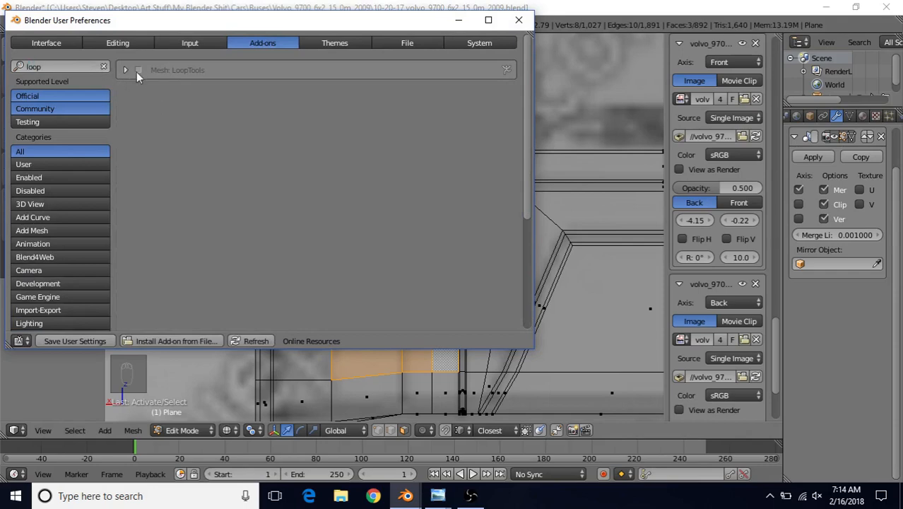
left_click(138, 70)
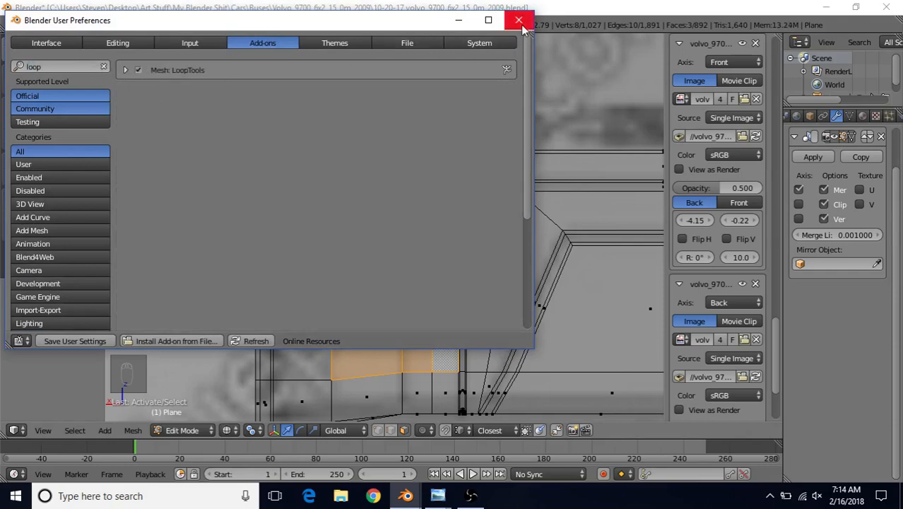
left_click(519, 20)
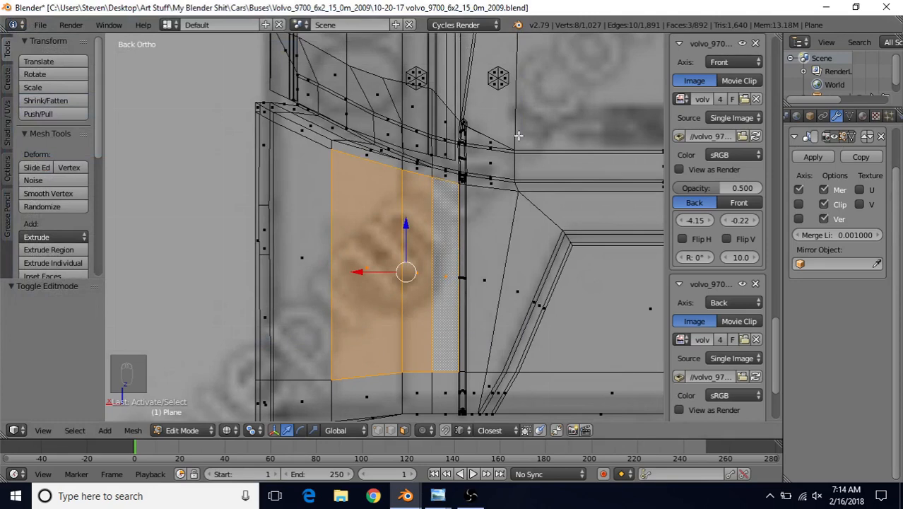
- Inset the three selected bumper faces by about 0.0099 and shape them into a circle with LoopTools Circle
key("i")
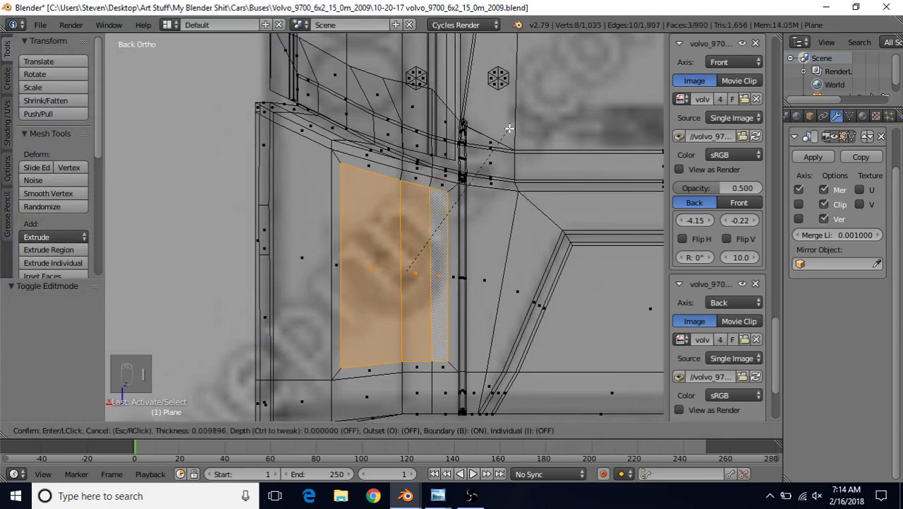
left_click(509, 128)
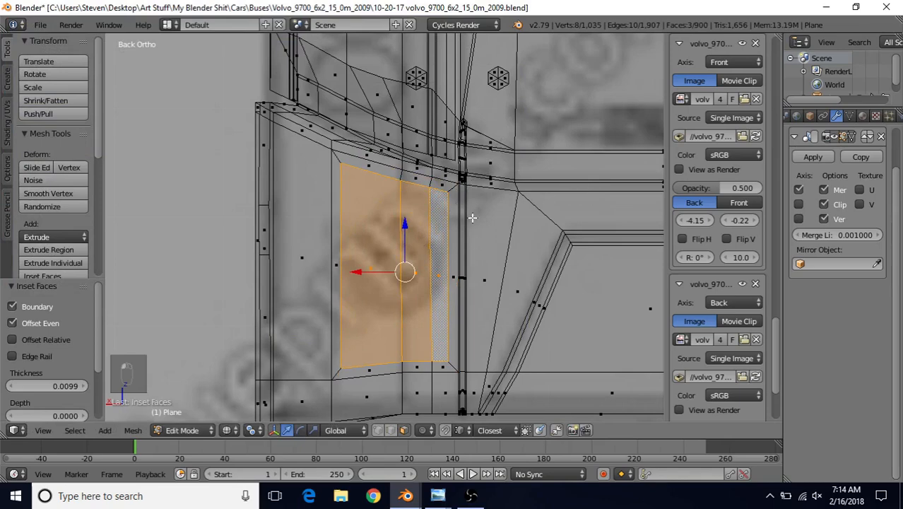
key("w")
mouse_move(457, 147)
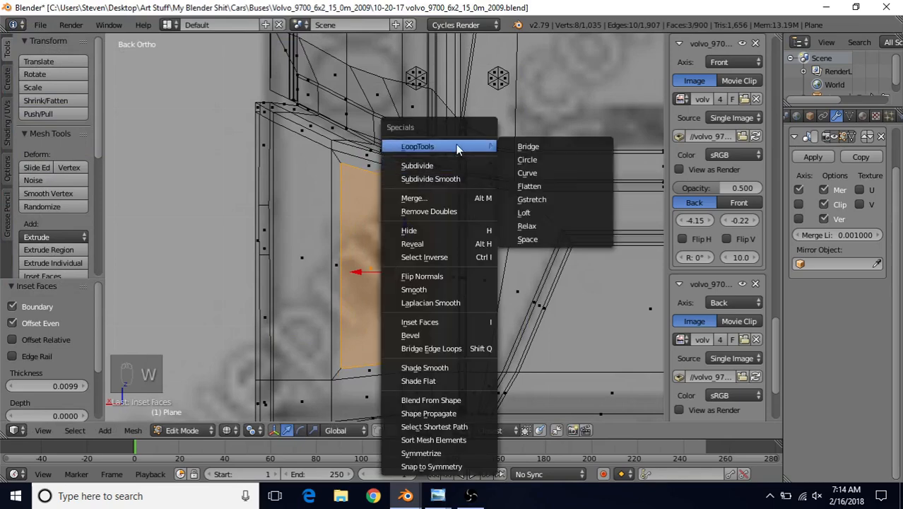
left_click(531, 160)
- Scale the circular faces by about 0.483 and 0.882, and move them about 0.007 in X and 0.006 in Z onto the blueprint's round lamp
key("s")
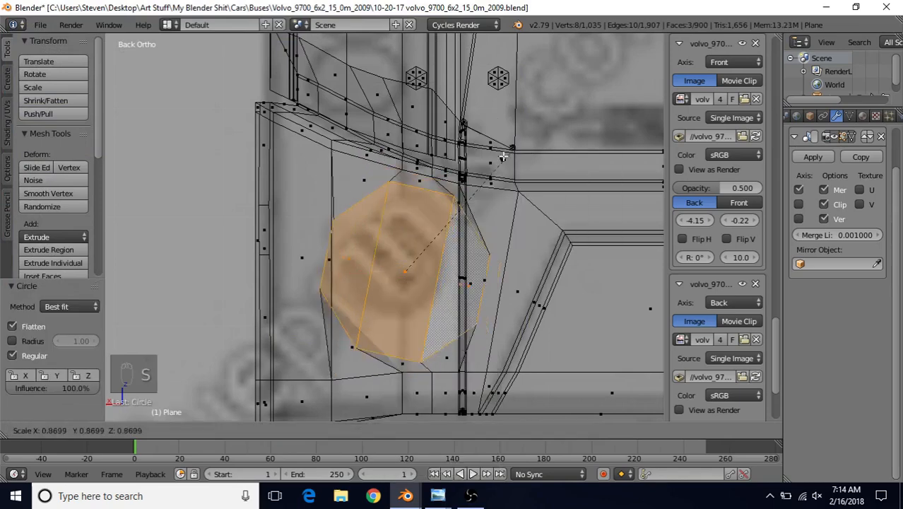
left_click(463, 210)
key("s")
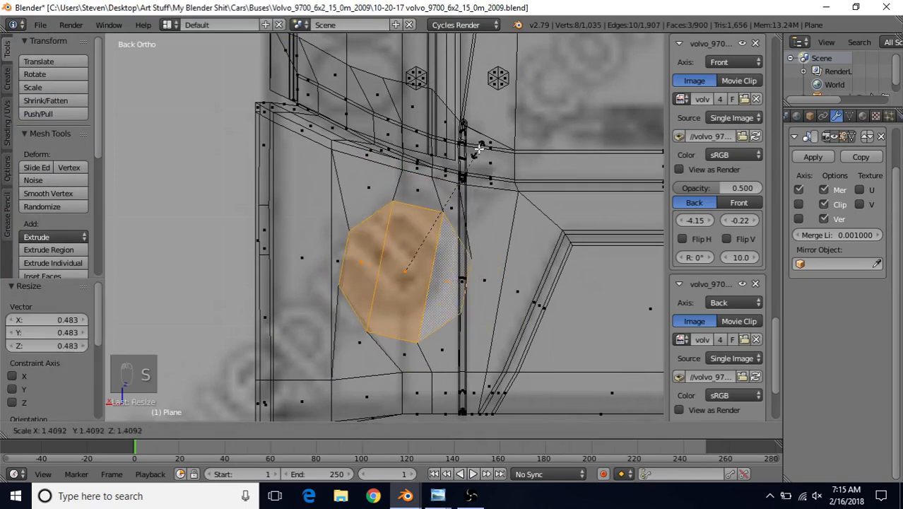
left_click(443, 195)
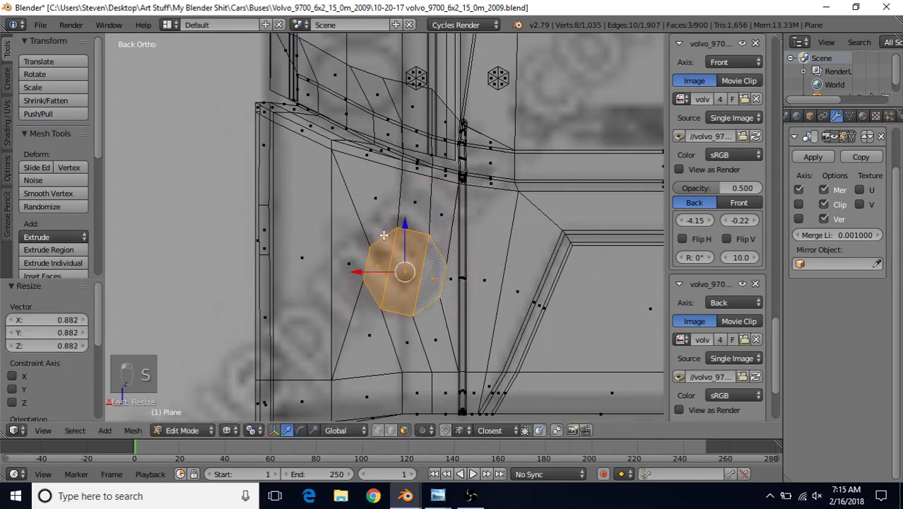
key("g")
left_click(425, 164)
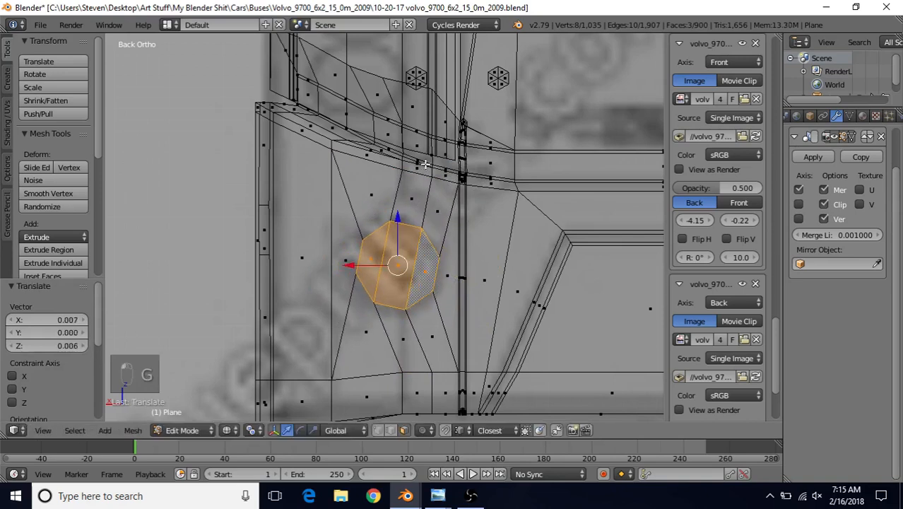
- Rotate the circle about -9 degrees to straighten its edges, and refine its position and scale it by about 1.055
key("r")
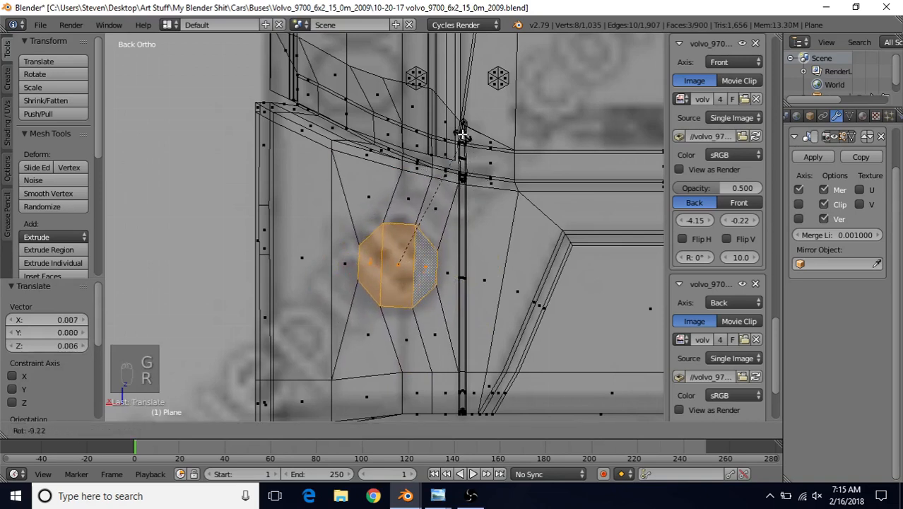
left_click(463, 137)
key("g")
left_click(463, 134)
key("s")
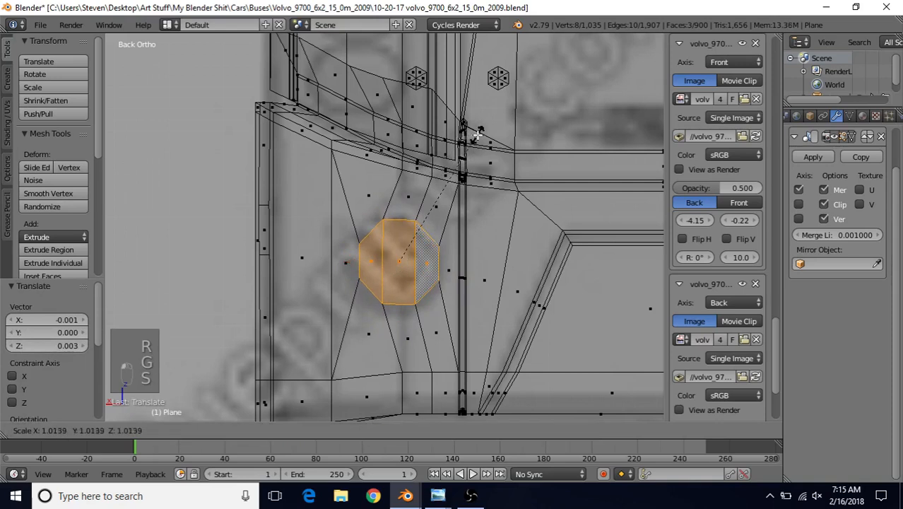
left_click(488, 136)
key("g")
left_click(488, 135)
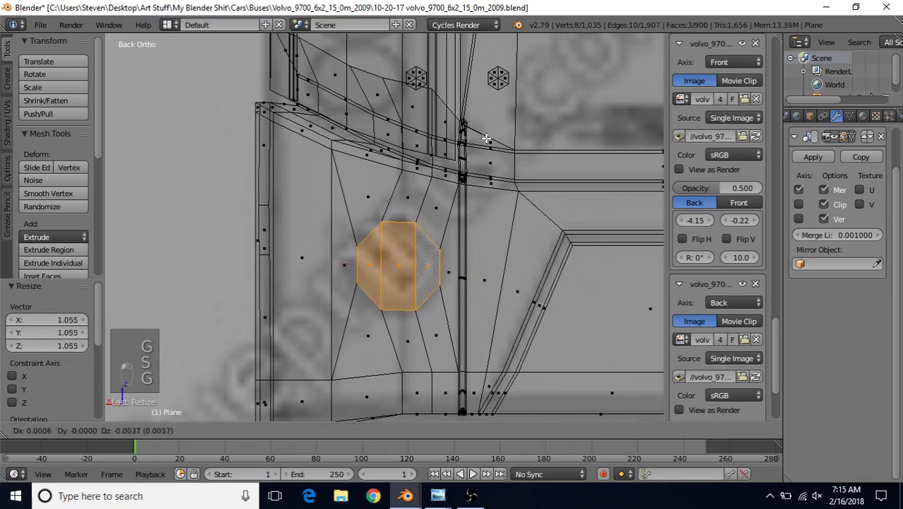
- Fine-tune the circle against the blueprint lamp outline with small moves and enlargements, ending with a scale of about 1.022
key("s")
left_click(486, 132)
key("s")
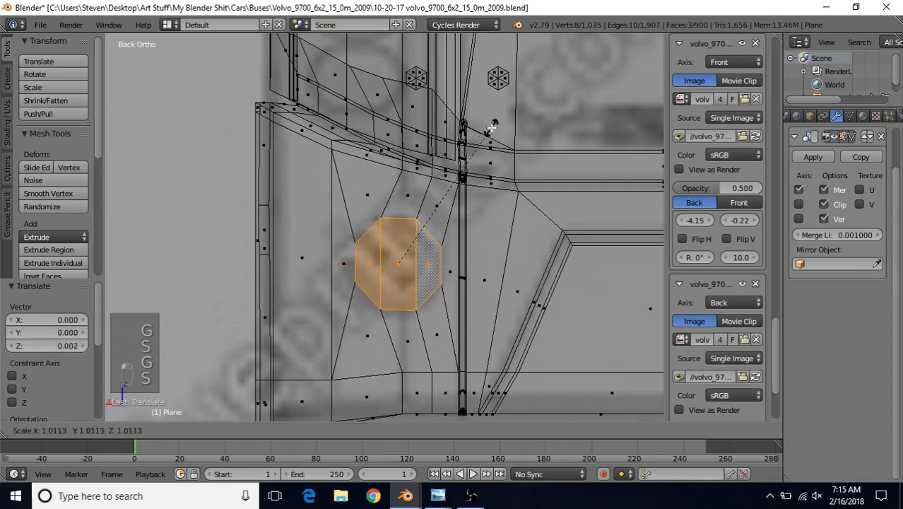
left_click(491, 128)
key("s")
left_click(491, 127)
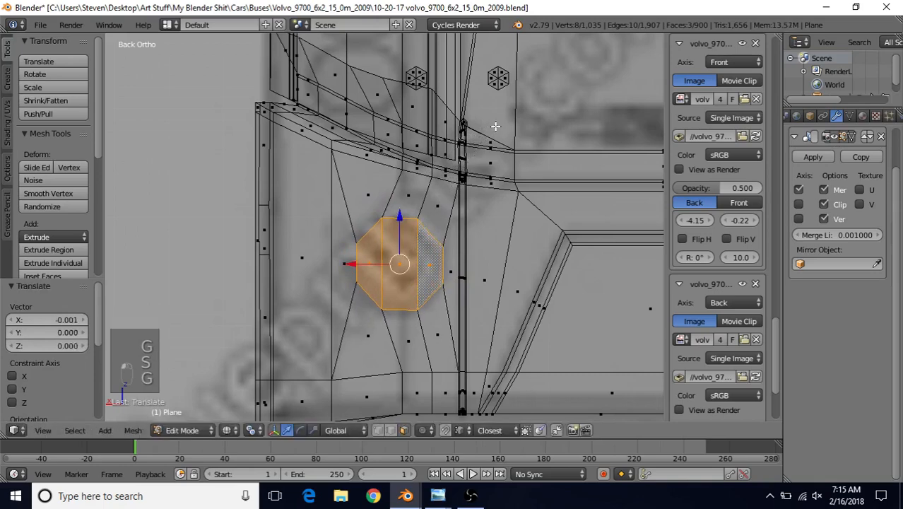
key("s")
left_click(493, 123)
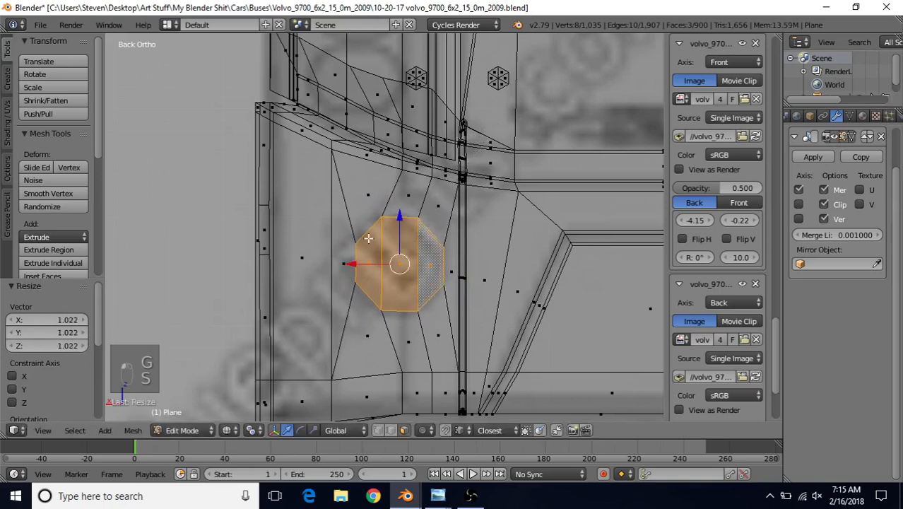
- Switch to solid shading and vertex selection, and move the lamp circle's vertical inner edge nearest the bus side about -0.010 in Y
scroll(369, 239, "down", 1)
middle_click_drag(361, 238, 418, 274)
key("z")
scroll(357, 217, "down", 2)
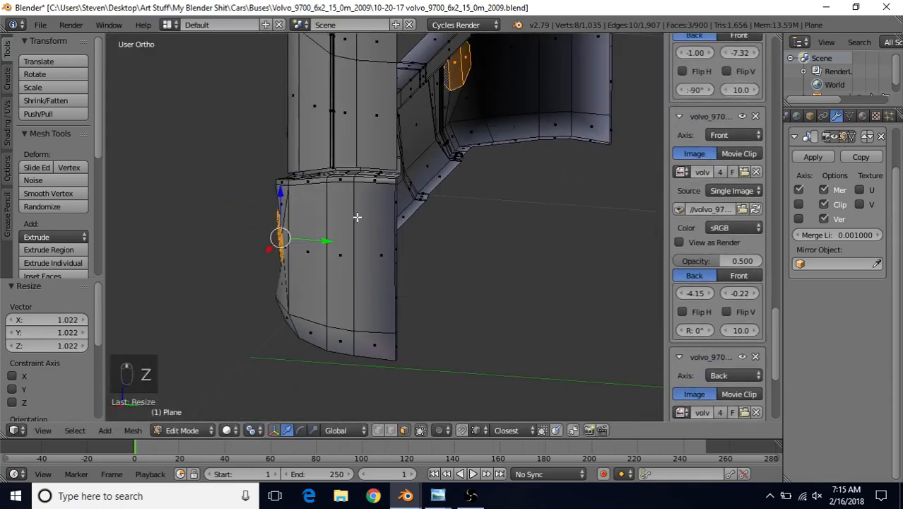
middle_click_drag(357, 217, 477, 234)
scroll(387, 218, "up", 1)
scroll(477, 234, "up", 1)
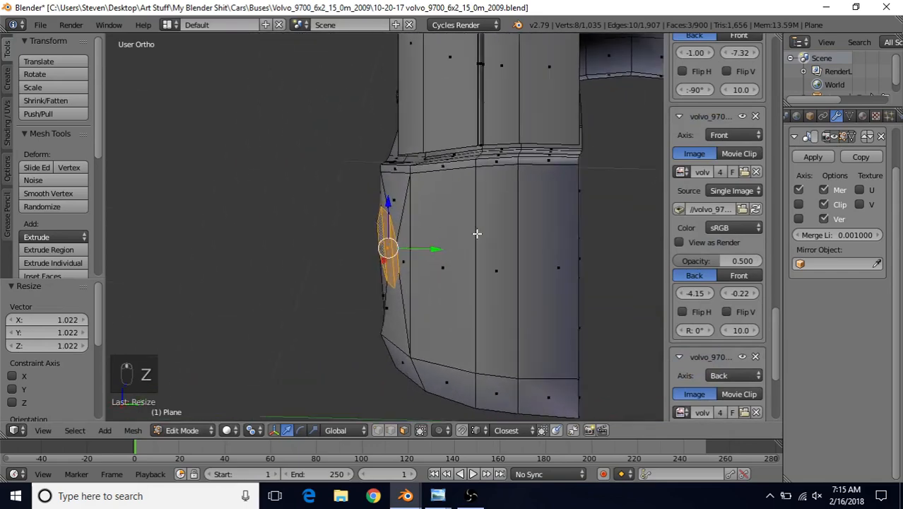
scroll(473, 236, "up", 1)
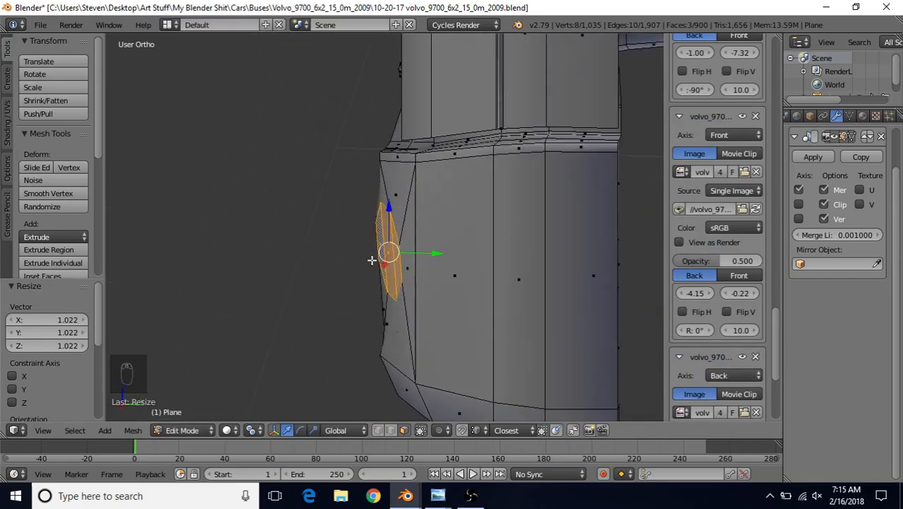
left_click(379, 431)
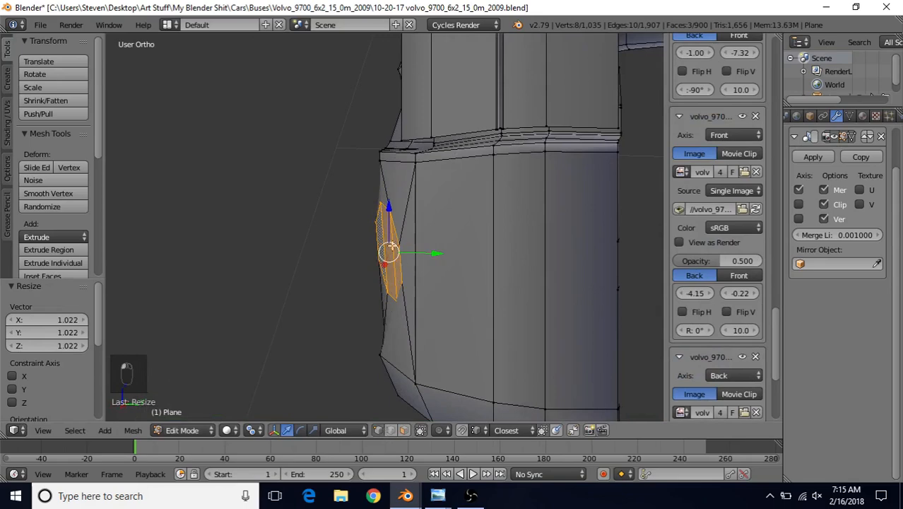
middle_click_drag(392, 246, 458, 226)
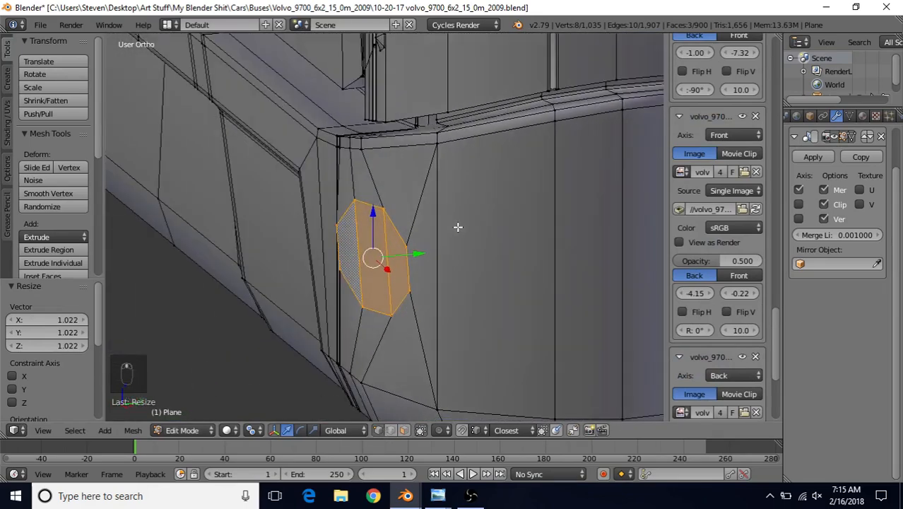
middle_click_drag(359, 224, 324, 214)
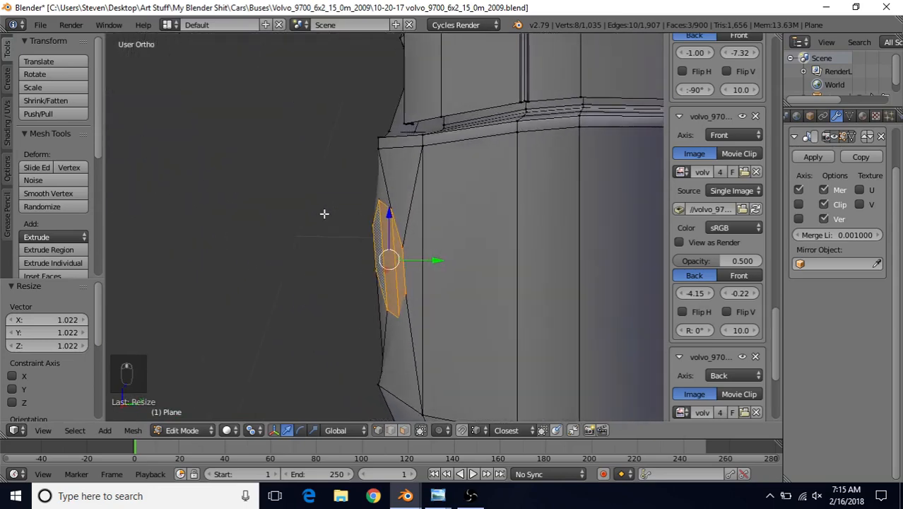
right_click(394, 218)
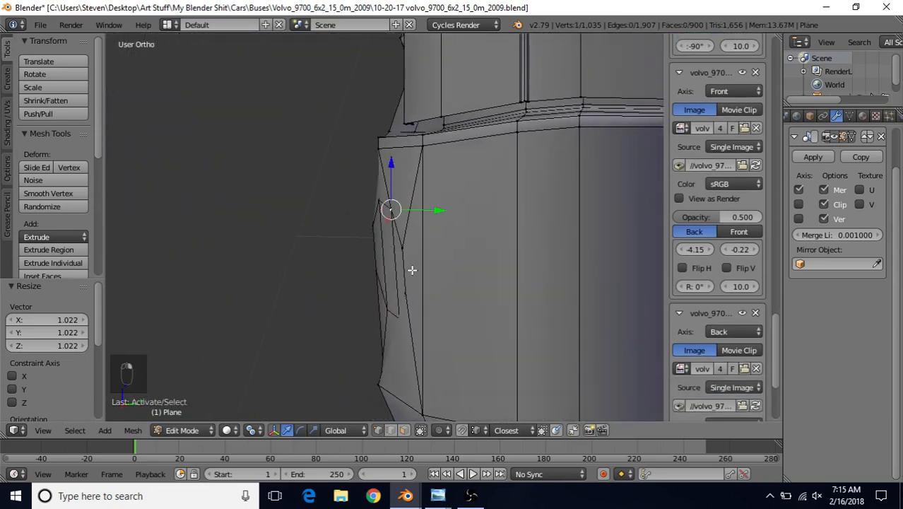
middle_click_drag(412, 270, 435, 262)
right_click(393, 308, "shift")
key("g")
key("y")
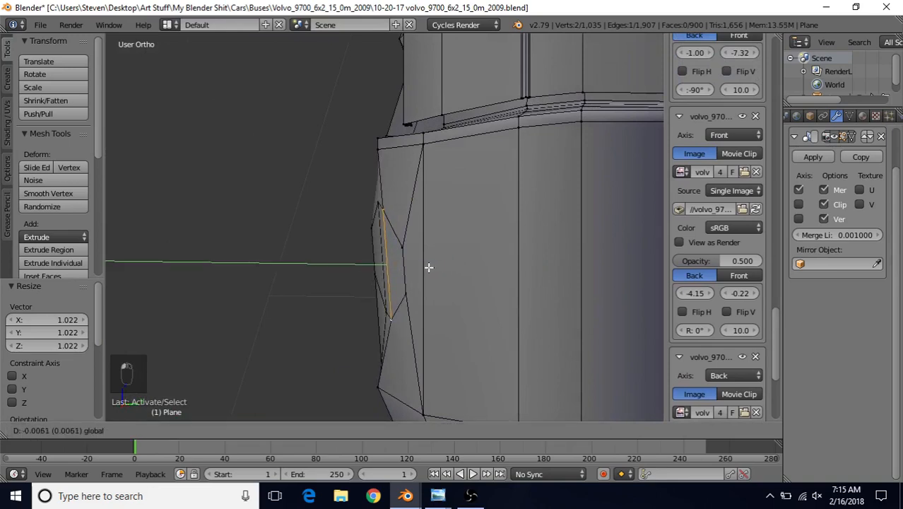
left_click(423, 265)
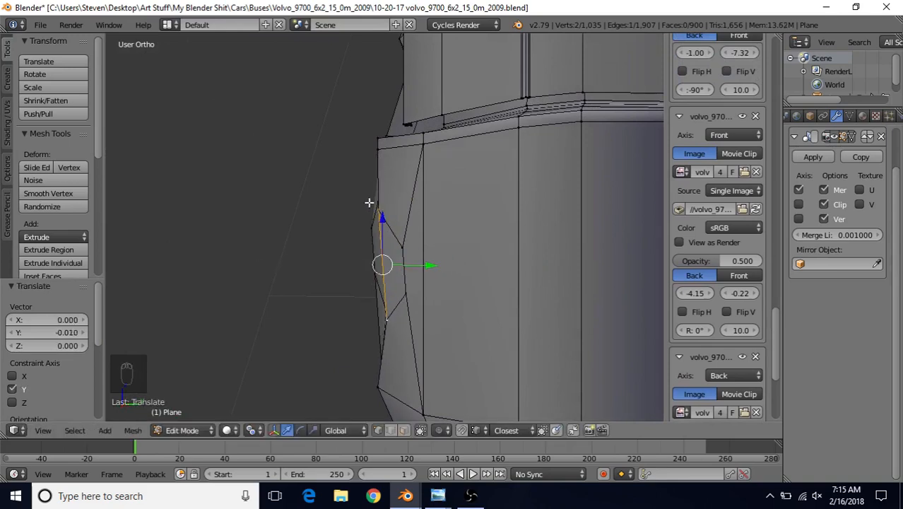
- Move the lower vertex of that vertical edge a further -0.007 or so in Y
right_click(388, 319)
key("g")
key("y")
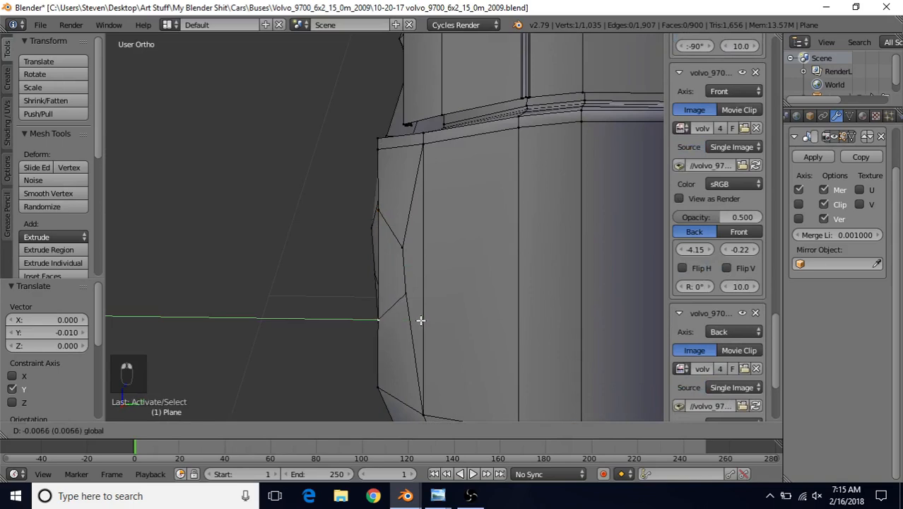
left_click(420, 320)
- Move the circle's two outermost vertices on the bus side in Y, the lower by -0.005 and the upper by -0.003
right_click(411, 246)
right_click(411, 295)
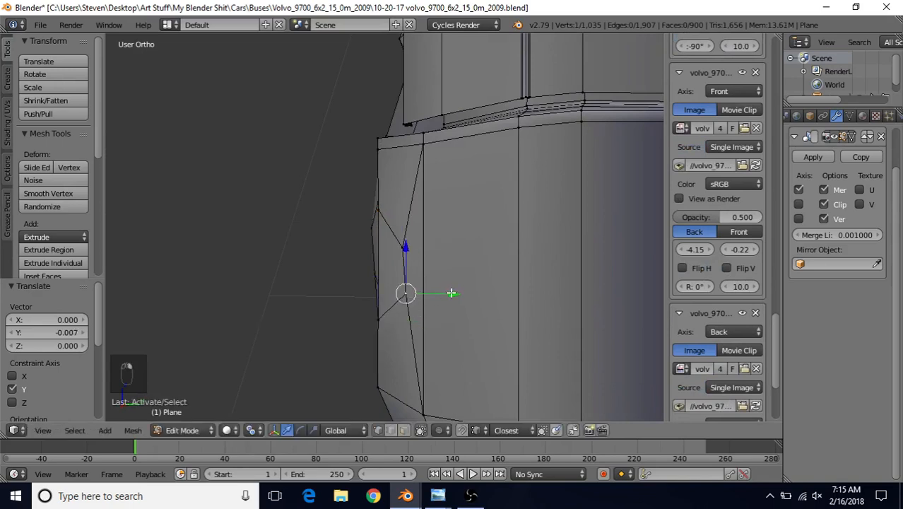
key("g")
key("y")
left_click(437, 296)
right_click(402, 247)
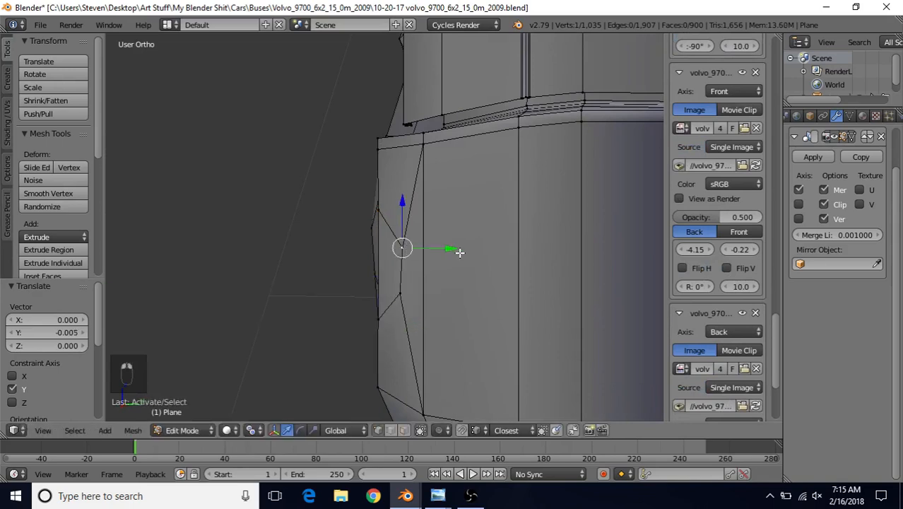
key("g")
key("y")
left_click(449, 252)
- Select the circle's other vertical inner edge, nearer the bumper seam, and move it about -0.003 in Y
scroll(445, 250, "down", 2)
middle_click_drag(426, 245, 504, 225)
middle_click_drag(394, 244, 322, 279)
right_click(357, 189)
right_click(365, 280, "shift")
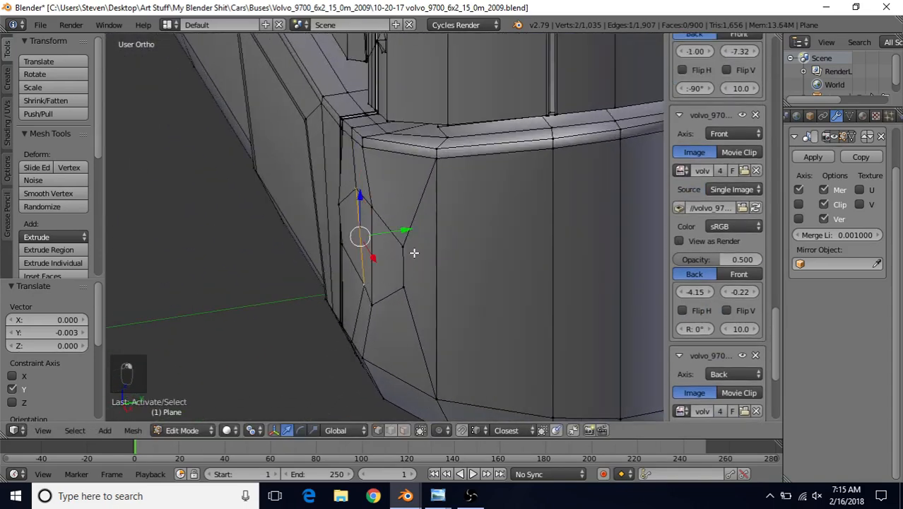
key("g")
key("y")
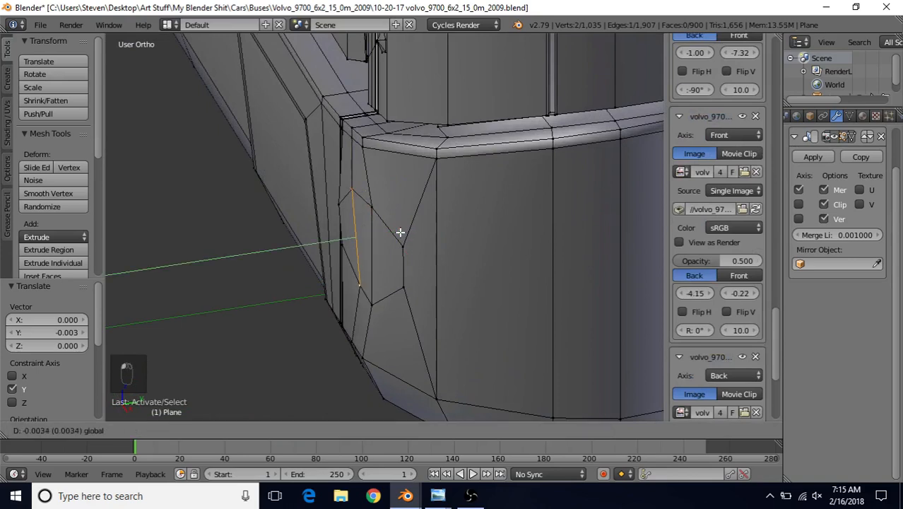
left_click_drag(401, 232, 400, 233)
- Nudge the upper vertex of the bus-side inner edge in Y, and move the seam-side inner edge's lower vertex -0.004 in Y
right_click(373, 207)
left_click_drag(420, 203, 411, 202)
right_click(361, 285)
left_click_drag(404, 282, 397, 281)
- Select the circle's two outermost vertices beside the bumper seam and adjust them together along Y
scroll(395, 279, "down", 2)
middle_click_drag(359, 240, 516, 241)
scroll(487, 251, "up", 4)
right_click(358, 243)
right_click(361, 300, "shift")
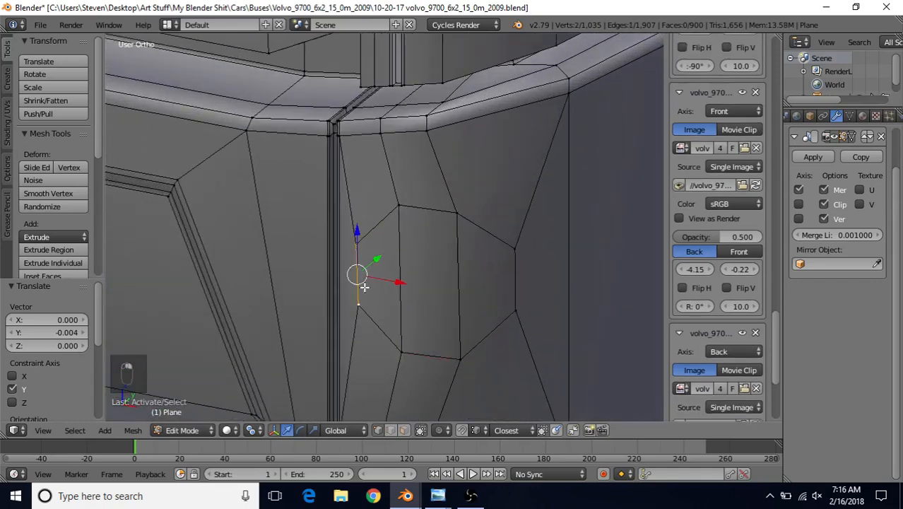
middle_click_drag(421, 243, 420, 258)
left_click_drag(452, 236, 453, 213)
- Fine-tune the lower and upper seam-side vertices individually, and check the bumper shading in Object Mode
right_click(426, 222)
right_click(425, 274)
left_click_drag(464, 260, 459, 260)
right_click(418, 220)
left_click_drag(459, 204, 459, 207)
scroll(459, 242, "down", 4)
key("Tab")
mouse_move(459, 241)
middle_mouse_down()
mouse_move(421, 309)
mouse_move(443, 181)
mouse_move(466, 171)
mouse_move(509, 175)
mouse_move(496, 167)
mouse_move(456, 213)
mouse_move(439, 333)
mouse_move(466, 239)
middle_mouse_up()
key("Tab")
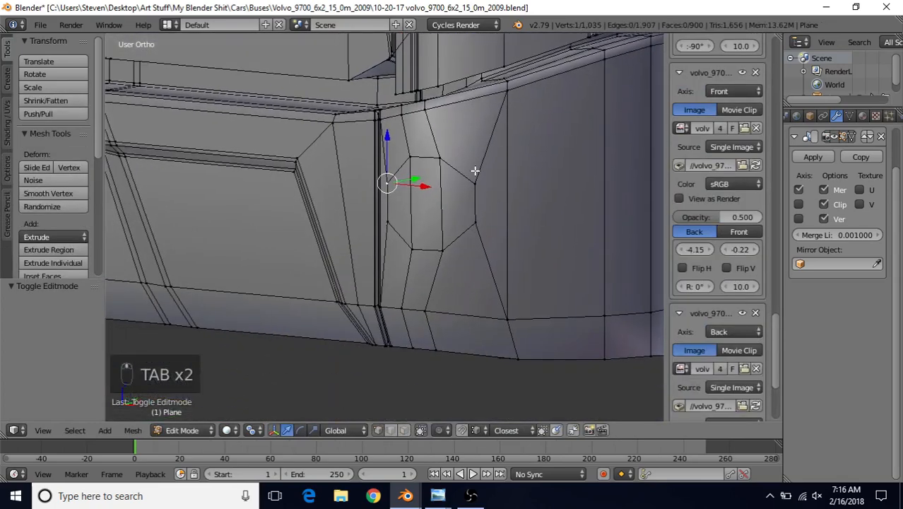
- Try small moves of the circle's two outermost bus-side vertices and check the shading in Object Mode
right_click(456, 242)
right_click(476, 221)
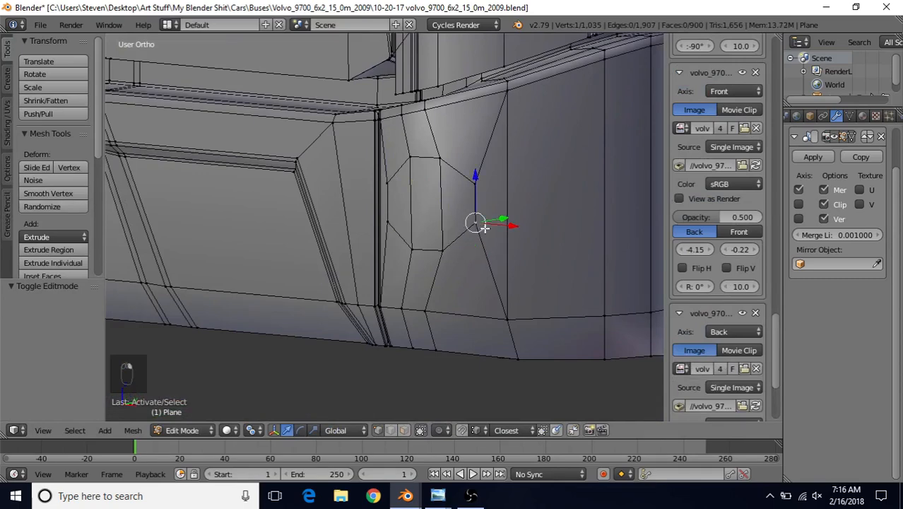
middle_click_drag(477, 224, 422, 272)
middle_click_drag(484, 253, 466, 251)
left_click_drag(538, 262, 533, 262)
right_click(496, 216)
left_click_drag(542, 224, 538, 223)
key("Tab")
scroll(530, 289, "down", 3)
scroll(388, 214, "down", 3)
middle_click_drag(388, 214, 462, 194)
- Return to Edit Mode and undo the last moves of the outermost bus-side vertices
key("Tab")
key("ctrl+z")
key("ctrl+z")
key("ctrl+z")
key("ctrl+z")
key("ctrl+z")
key("ctrl+z")
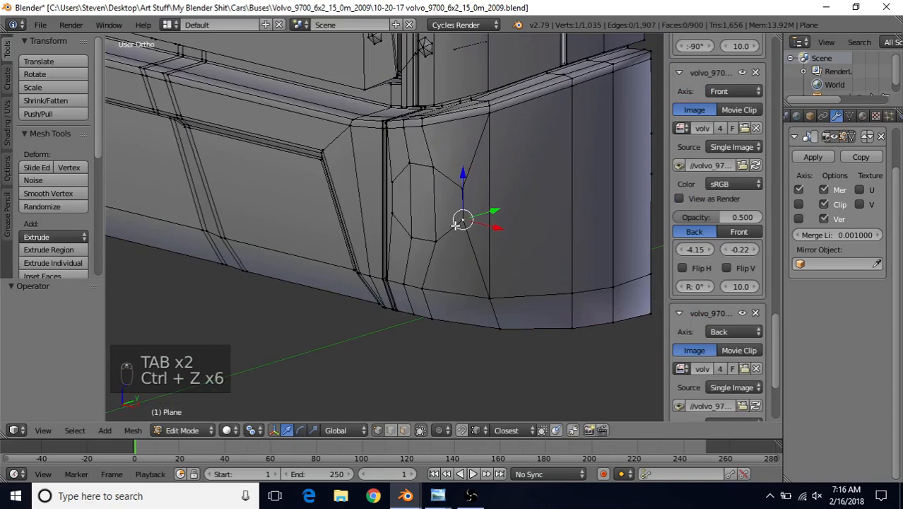
- Select the circle's three faces in face selection mode and inset them by about 0.005
left_click(404, 430)
right_click(445, 223)
right_click(424, 209, "shift")
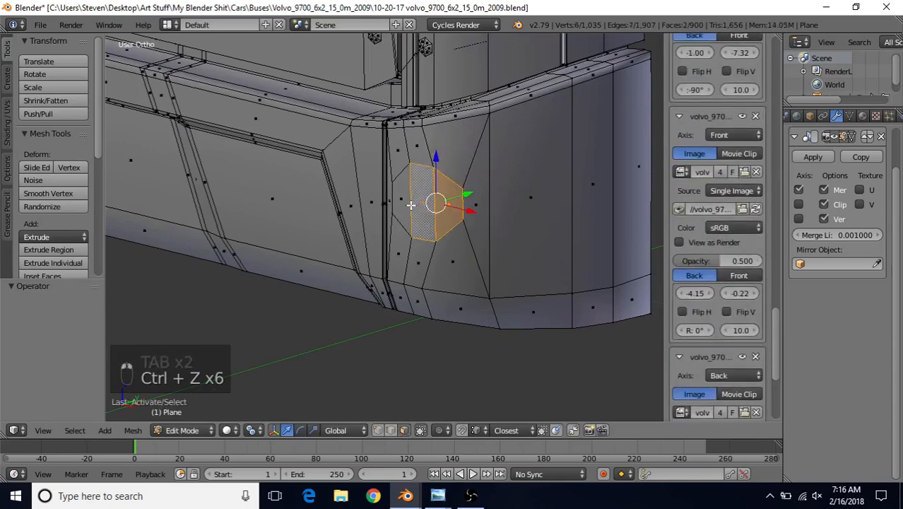
right_click(409, 203, "shift")
scroll(430, 179, "up", 2)
key("i")
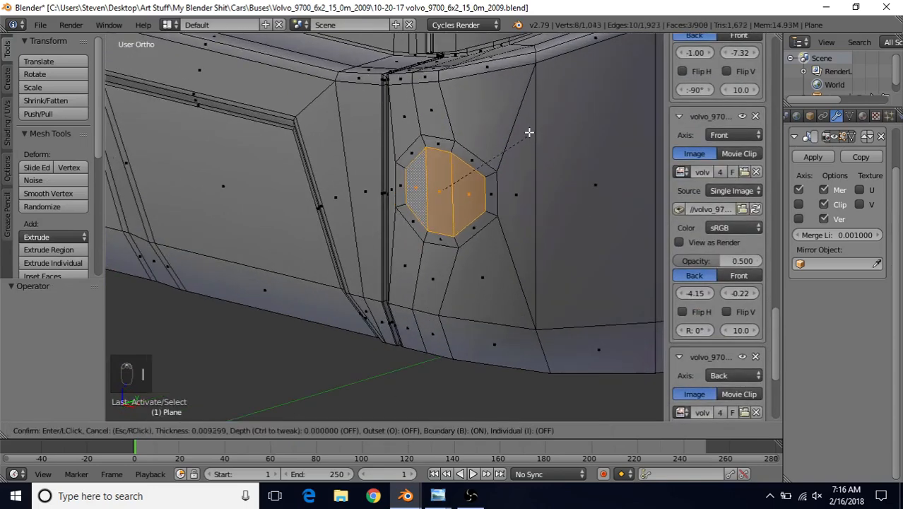
left_click(518, 150)
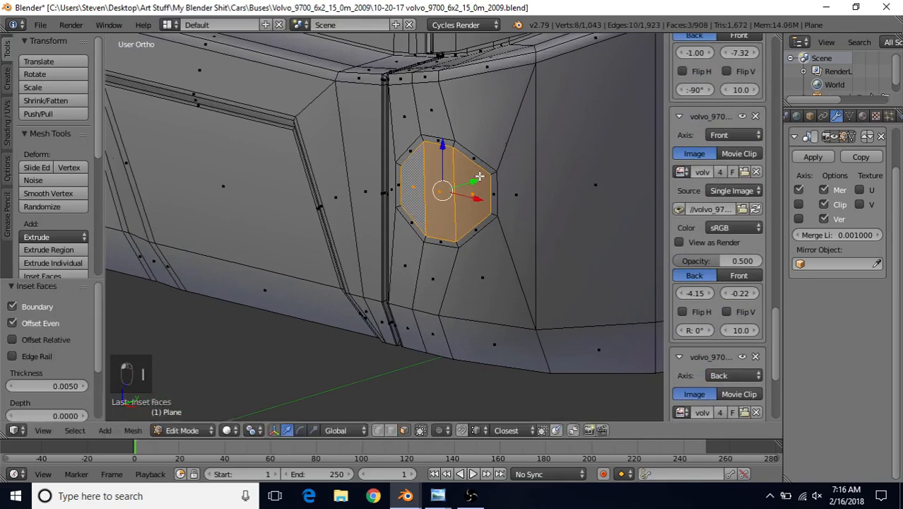
- Extrude the three inset faces and move them about 0.024 in Y to recess them into the bumper
key("e")
left_click(489, 132)
middle_click_drag(482, 170, 432, 216)
left_click_drag(502, 180, 520, 182)
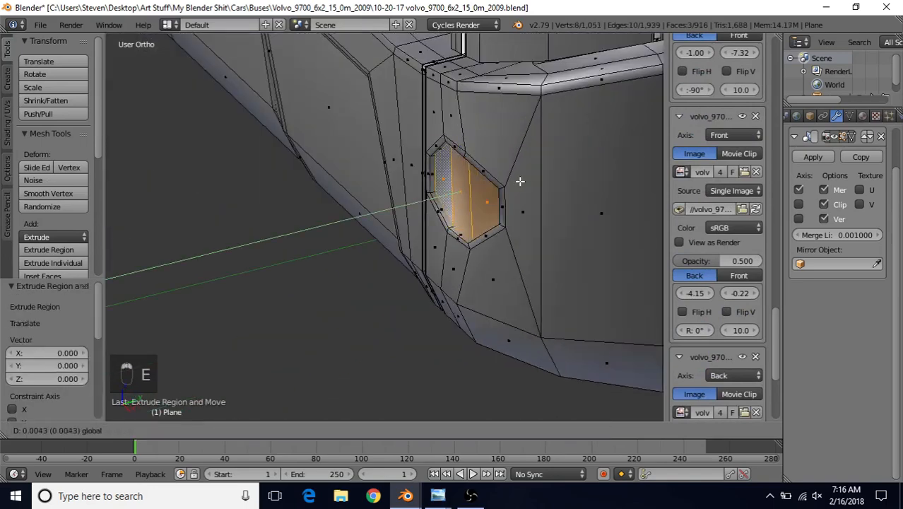
left_click(562, 164)
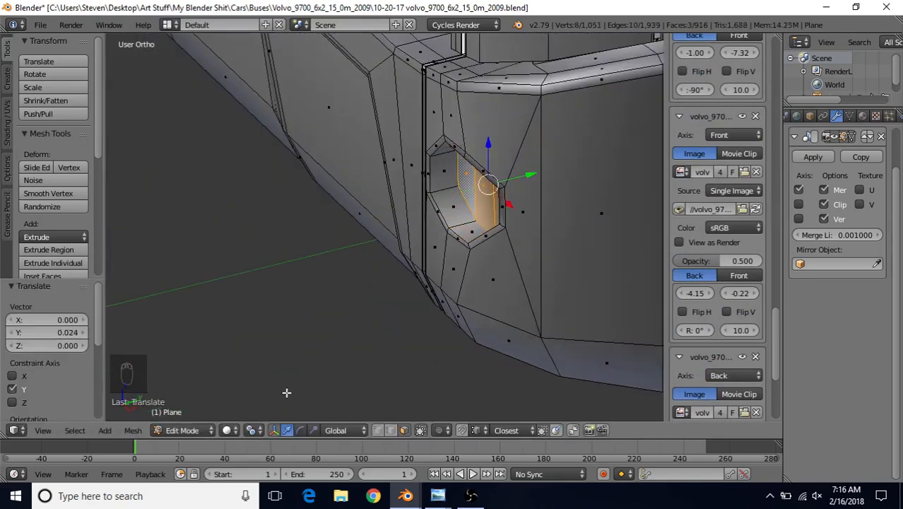
- Change the pivot point, flatten the recessed faces by scaling them to 0 in Y, and push them slightly deeper
left_click(250, 430)
left_click(295, 368)
key("s")
key("y")
key("0")
key("Return")
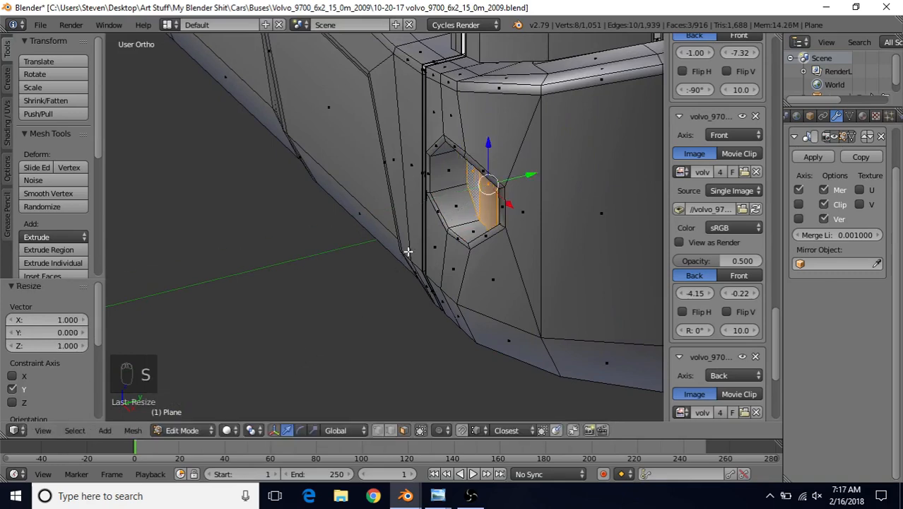
left_click_drag(532, 172, 536, 171)
- Inspect the recessed lamp in Object Mode from several angles, including the whole rear of the bus
key("Tab")
scroll(475, 258, "down", 3)
middle_click_drag(473, 260, 503, 215)
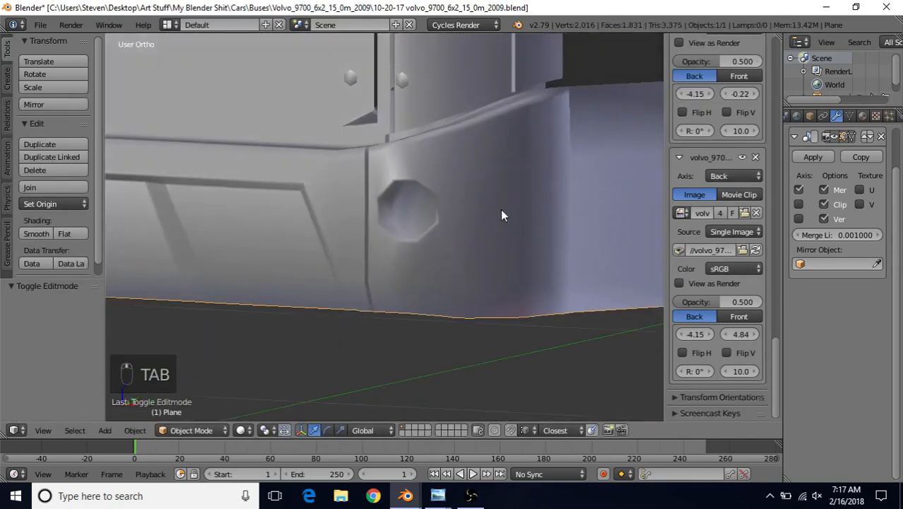
middle_click_drag(410, 222, 394, 210)
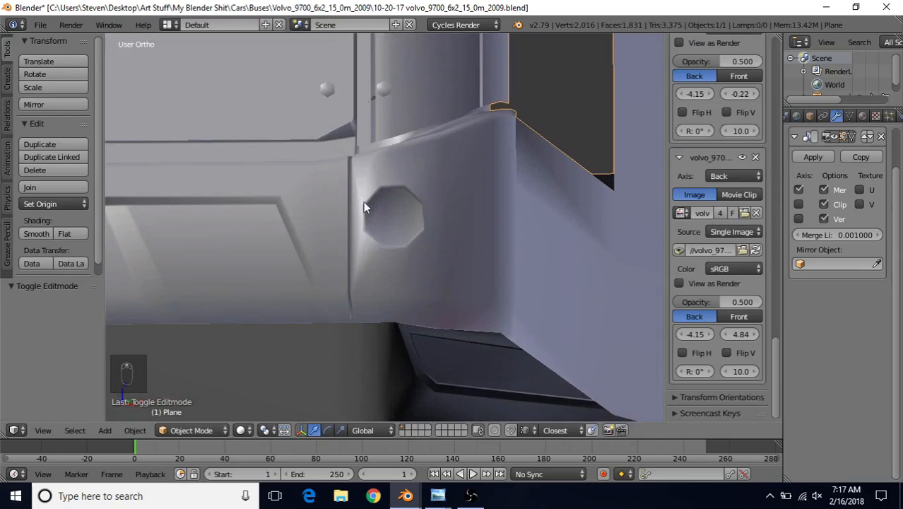
middle_click_drag(423, 257, 412, 284)
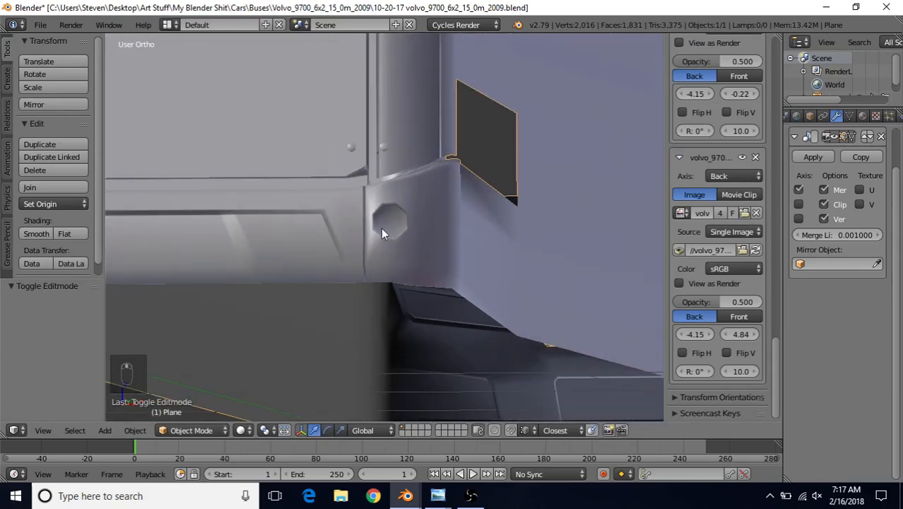
middle_click_drag(381, 228, 357, 246)
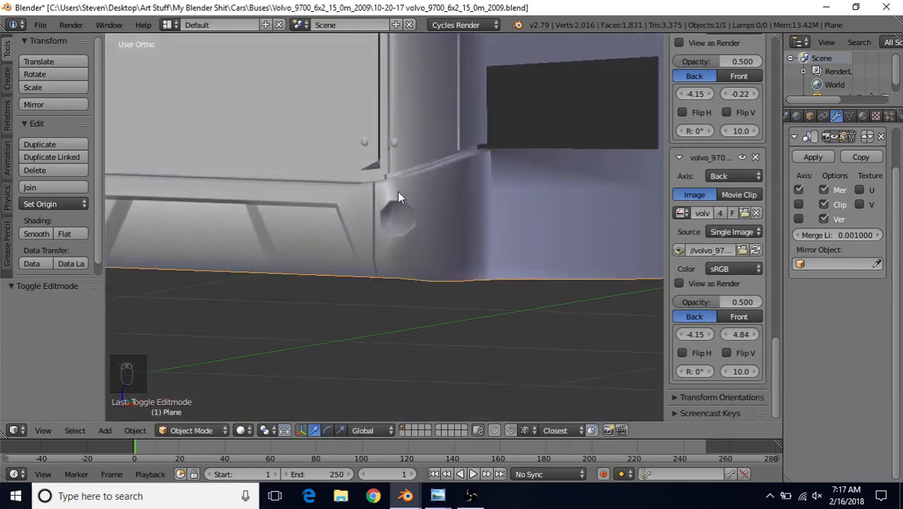
middle_click_drag(417, 247, 348, 286)
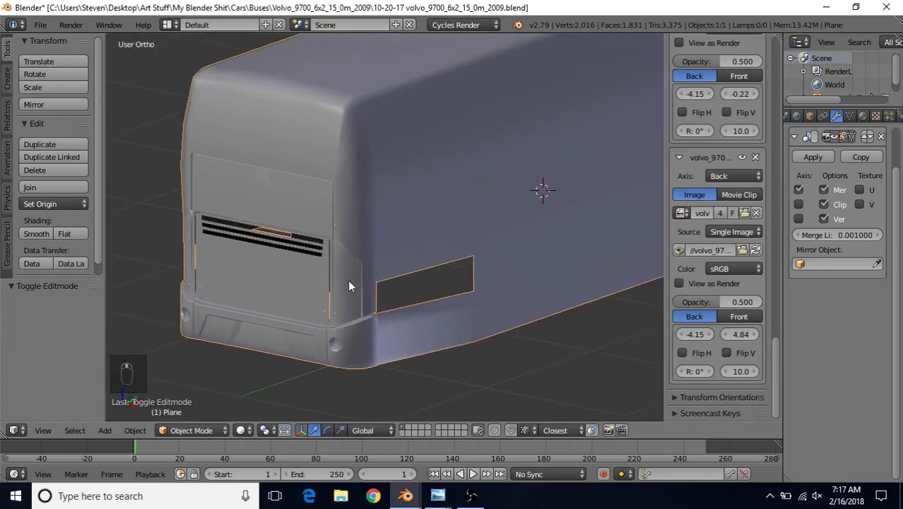
- Look at the side vents in the practice14 V4 Blender file and return to the current bus file
left_click(405, 493)
left_click(388, 455)
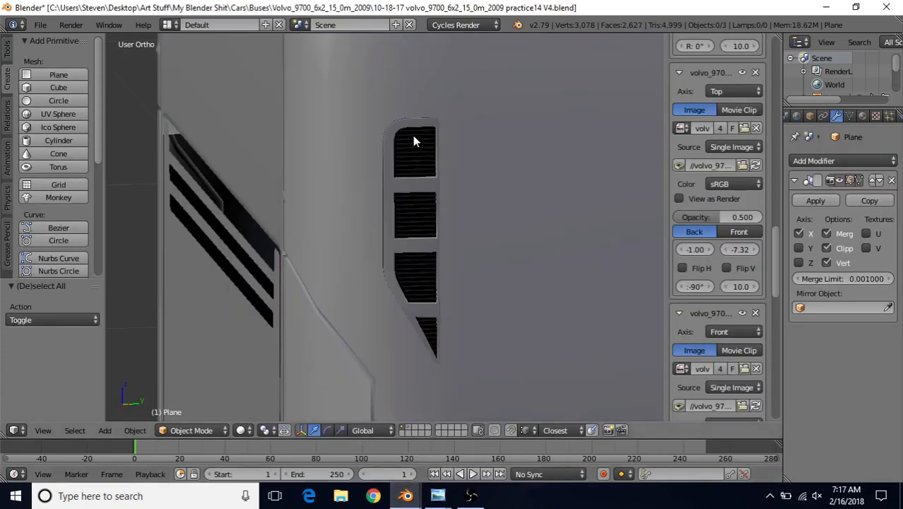
left_click(406, 494)
left_click(458, 437)
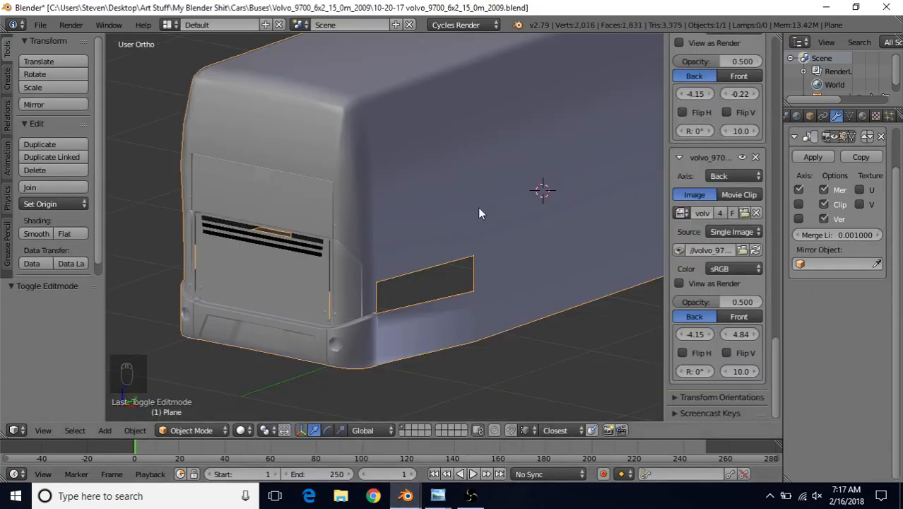
- Add a background image and load Volvo_9700_6x2-green design back.jpg from the References folder
left_click_drag(773, 337, 777, 177)
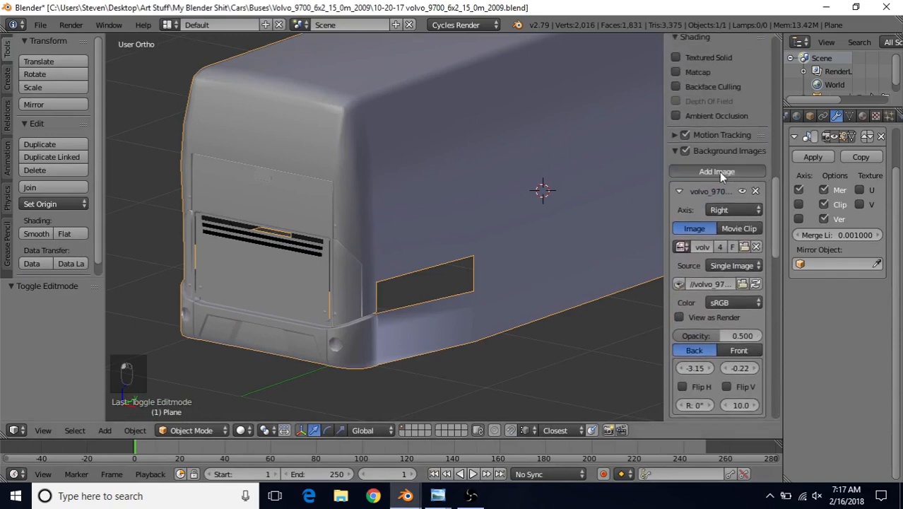
left_click(718, 171)
left_click_drag(780, 363, 780, 409)
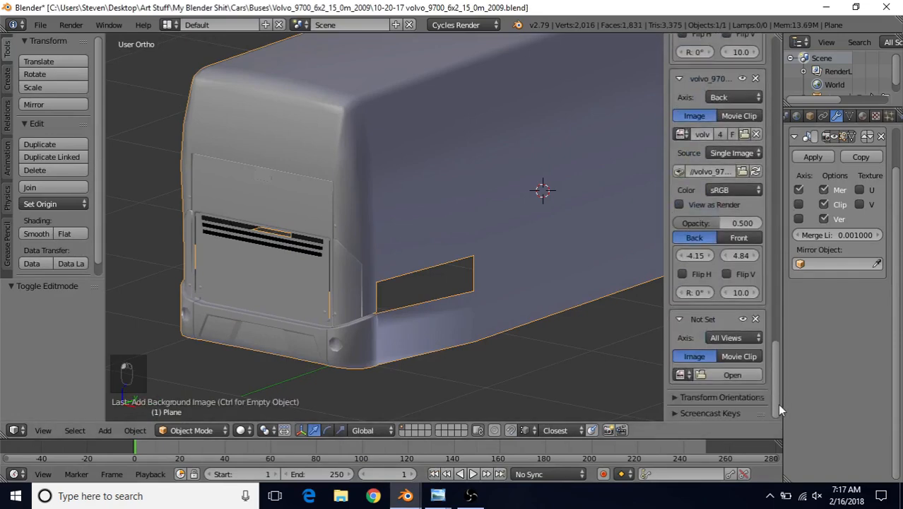
left_click(728, 375)
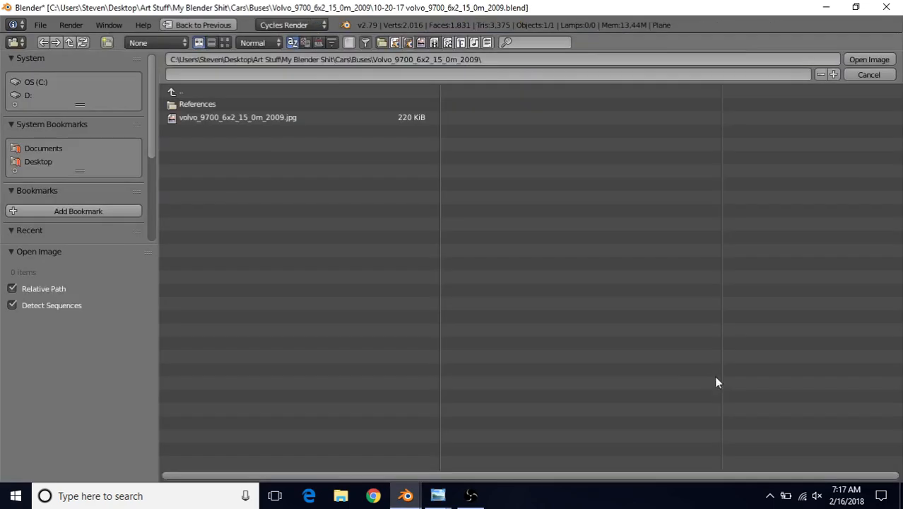
left_click(196, 104)
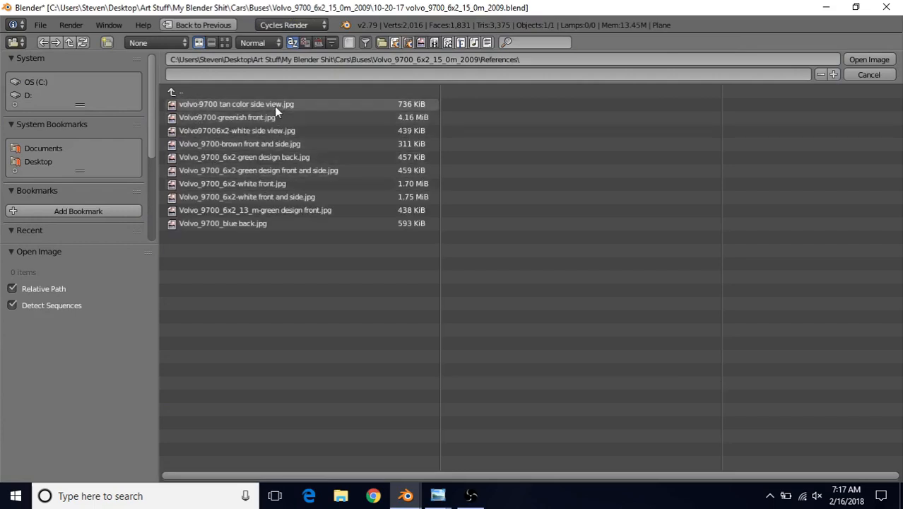
left_click(308, 158)
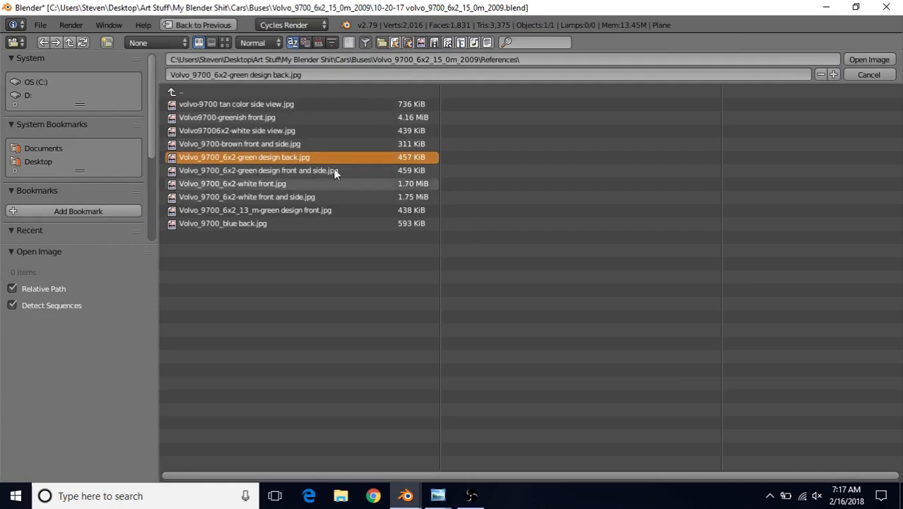
left_click(868, 60)
- Switch to the right orthographic view, isolate the rear part in Edit Mode, and hide the Right-axis blueprint background image
scroll(474, 259, "down", 3)
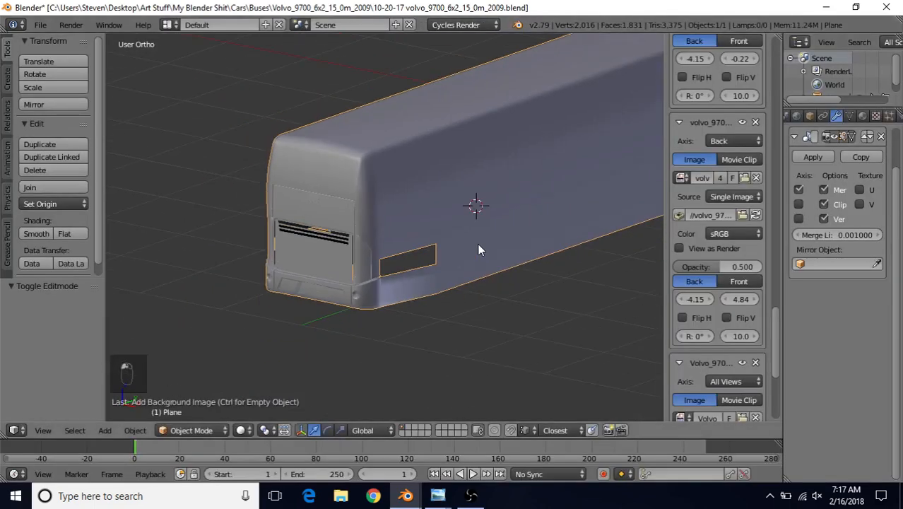
scroll(541, 223, "down", 1)
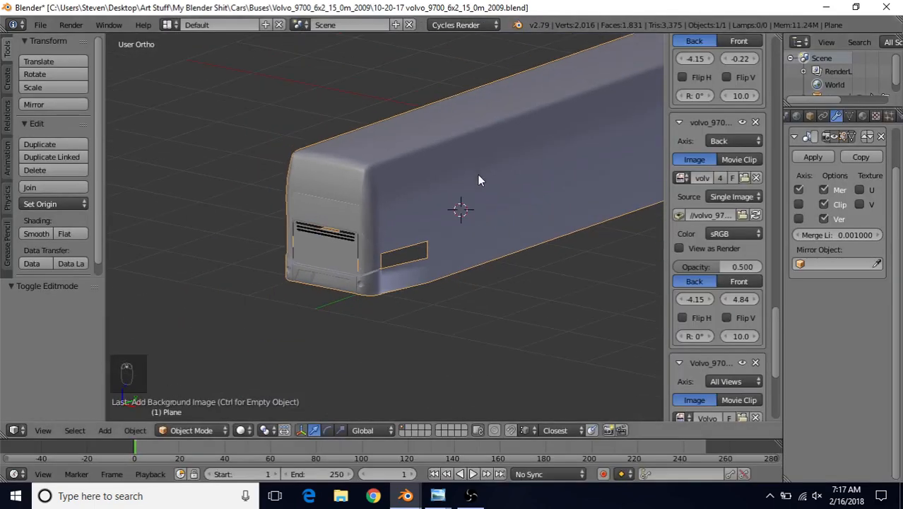
key("KP_3")
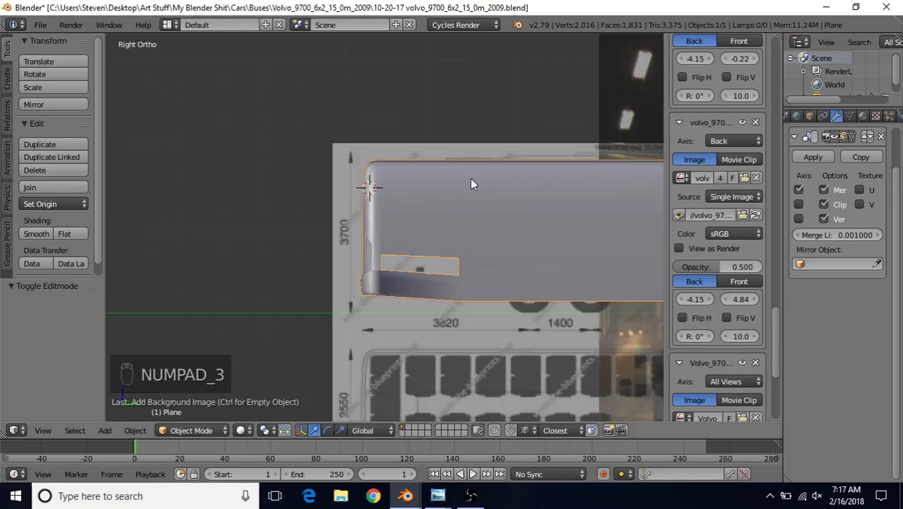
middle_click_drag(503, 228, 385, 212, "shift")
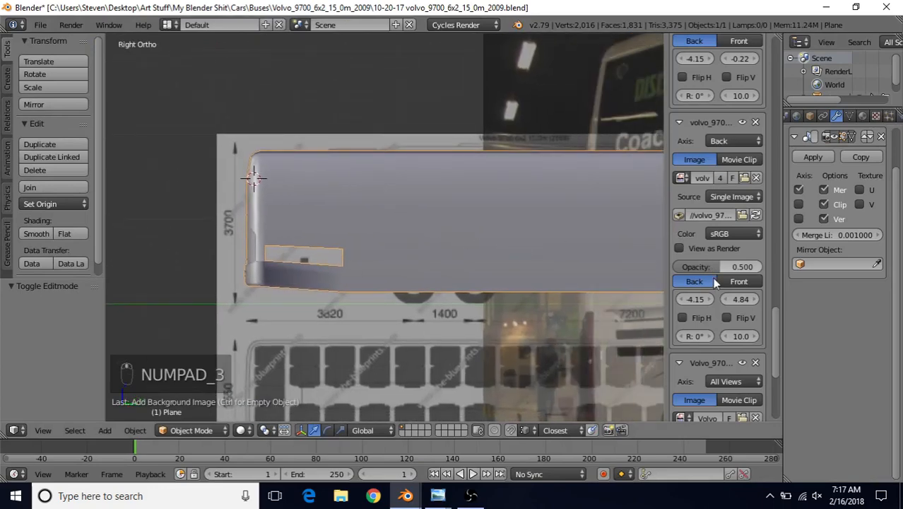
key("Tab")
scroll(551, 263, "down", 4)
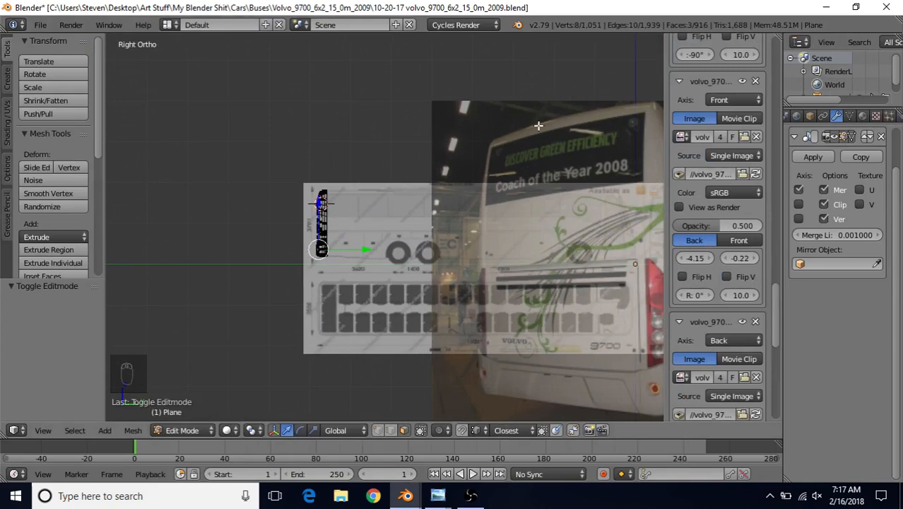
left_click_drag(777, 314, 776, 399)
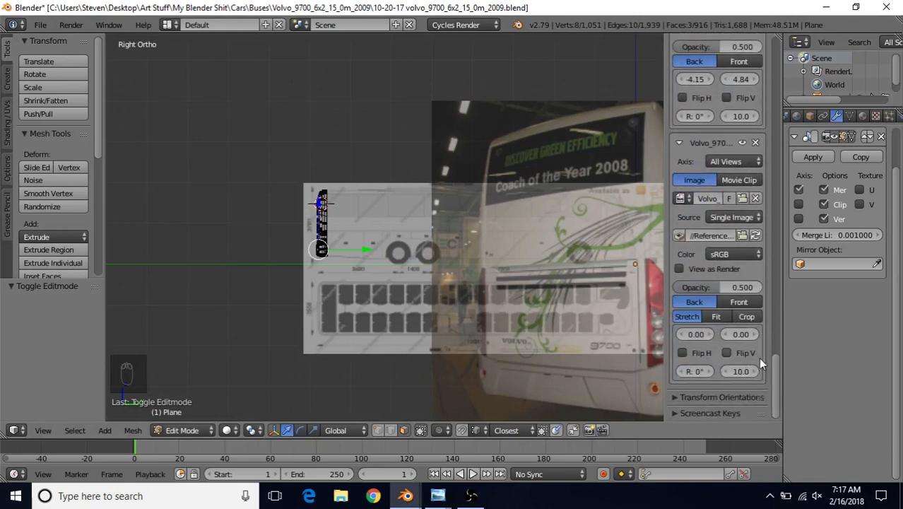
left_click_drag(774, 365, 776, 198)
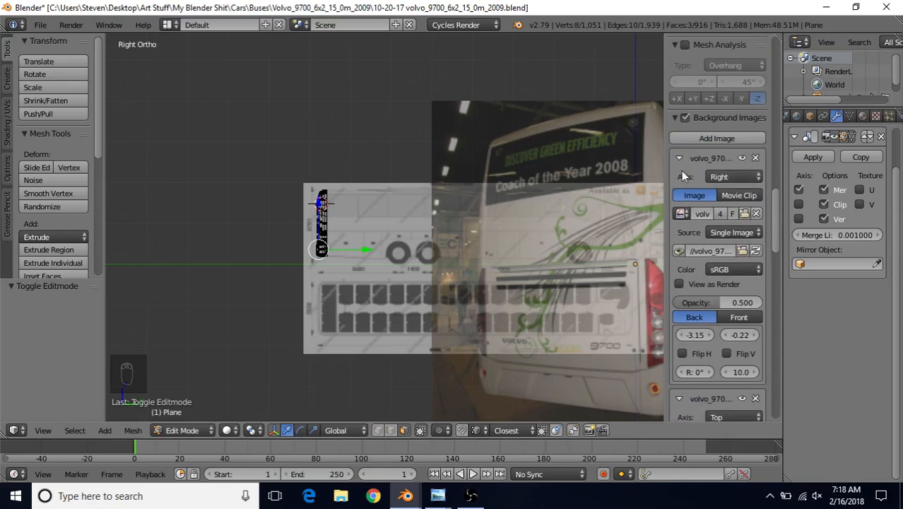
left_click(741, 158)
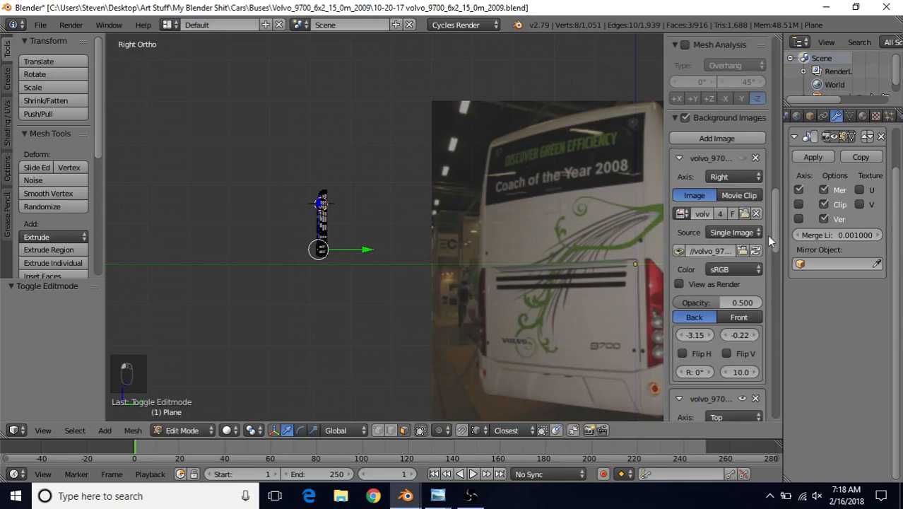
- Set the rear photo's horizontal offset to -9.85 so its side vents can be seen near the bus mesh
left_click_drag(767, 234, 776, 414)
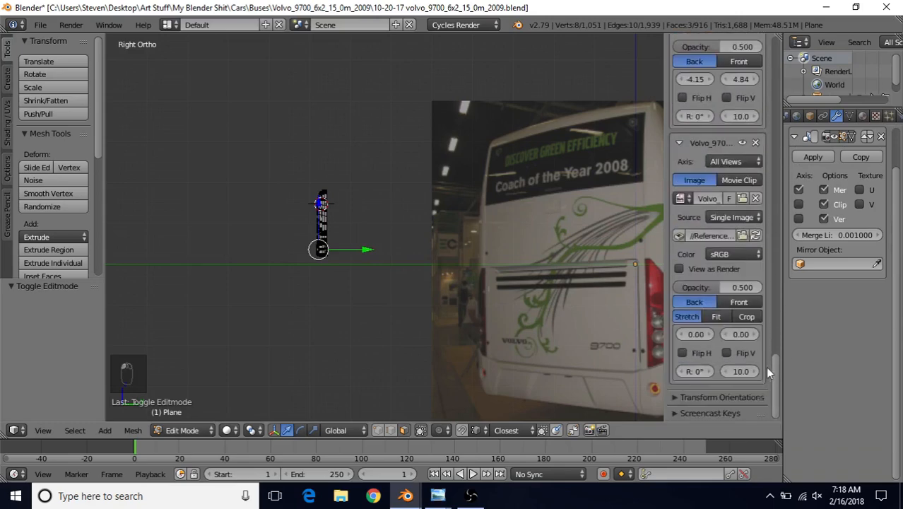
left_click_drag(695, 334, 612, 334)
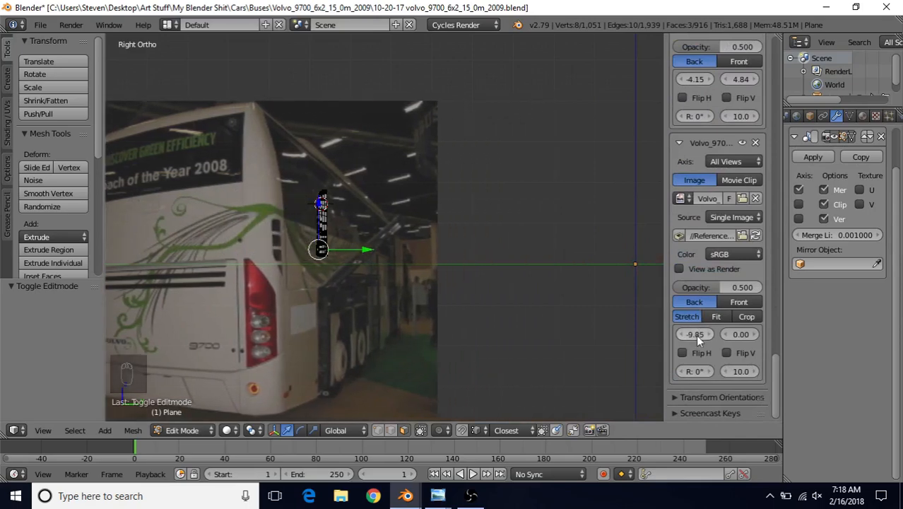
scroll(399, 260, "up", 4)
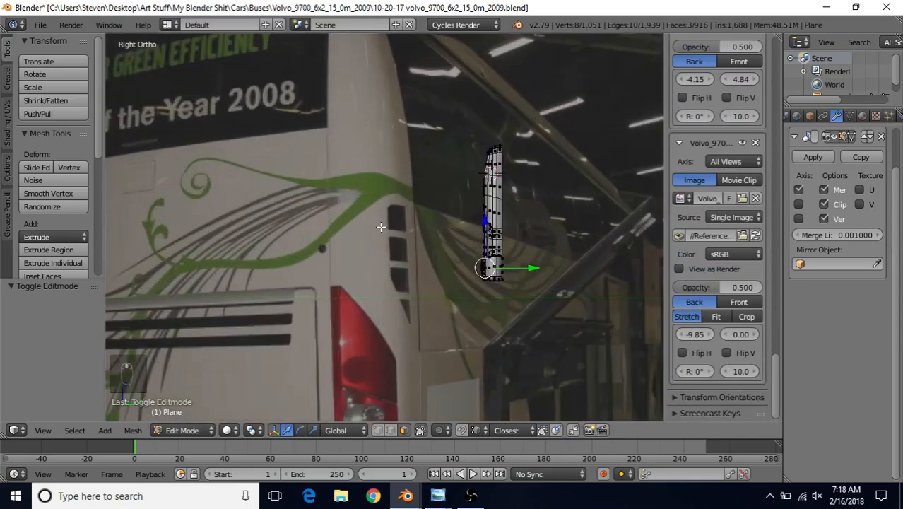
scroll(433, 321, "up", 2)
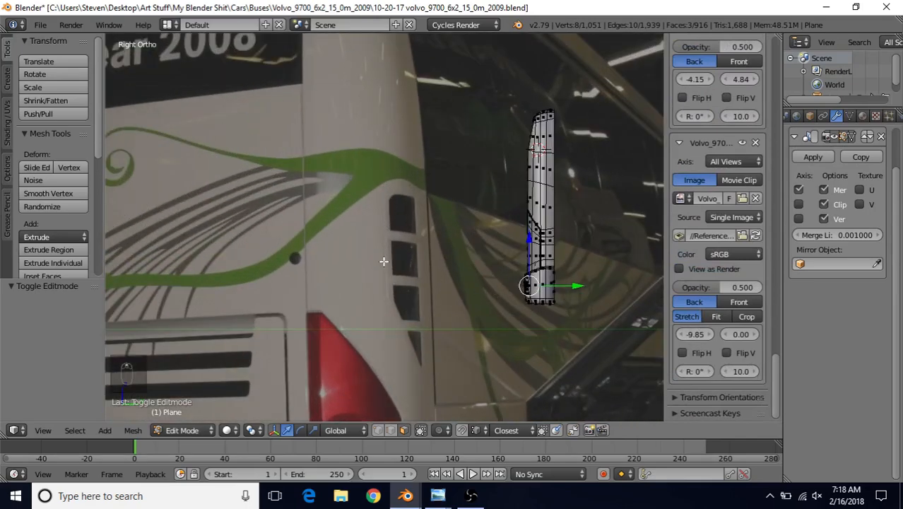
- Add a new plane object in Object Mode and rotate its mesh 90° about the Y axis in Edit Mode
key("Tab")
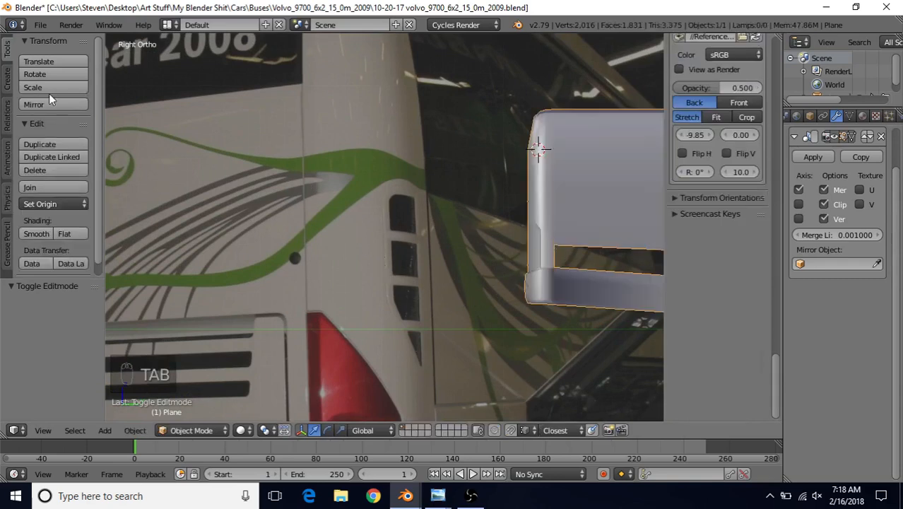
left_click(8, 78)
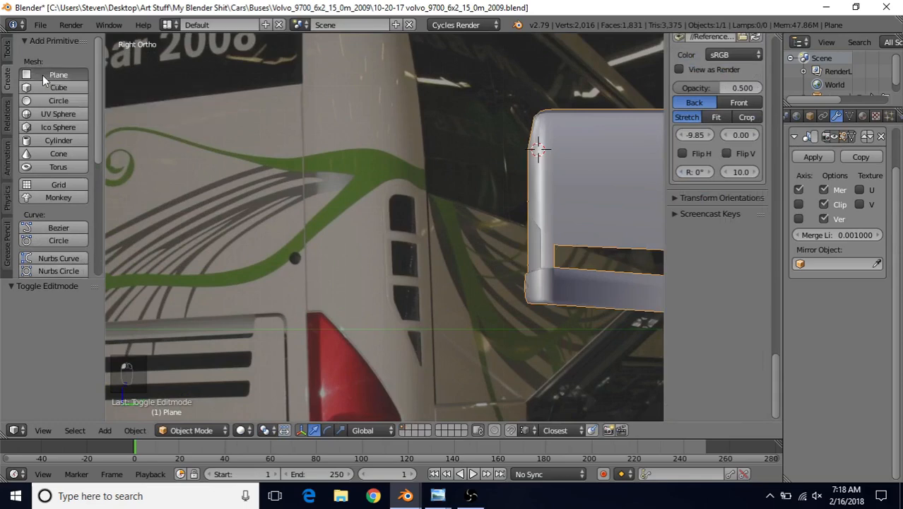
left_click(42, 75)
scroll(456, 194, "down", 3)
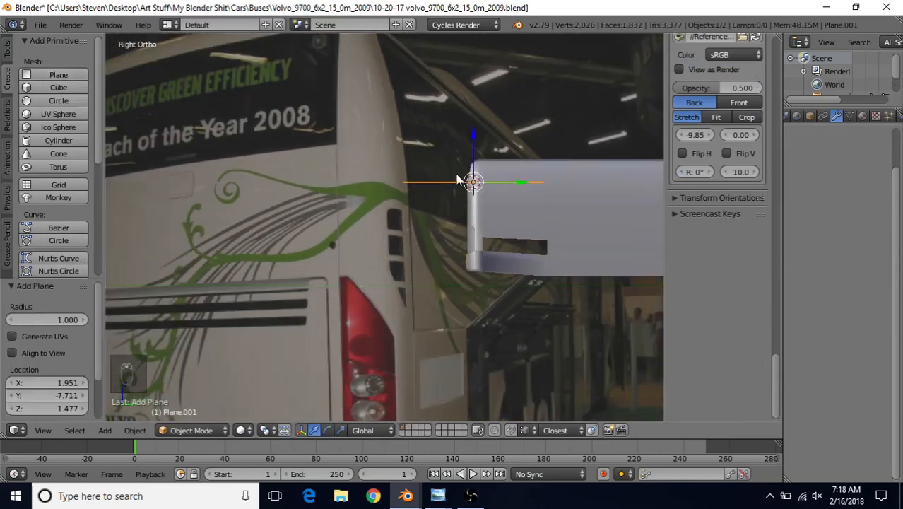
key("Tab")
middle_click_drag(459, 175, 464, 215)
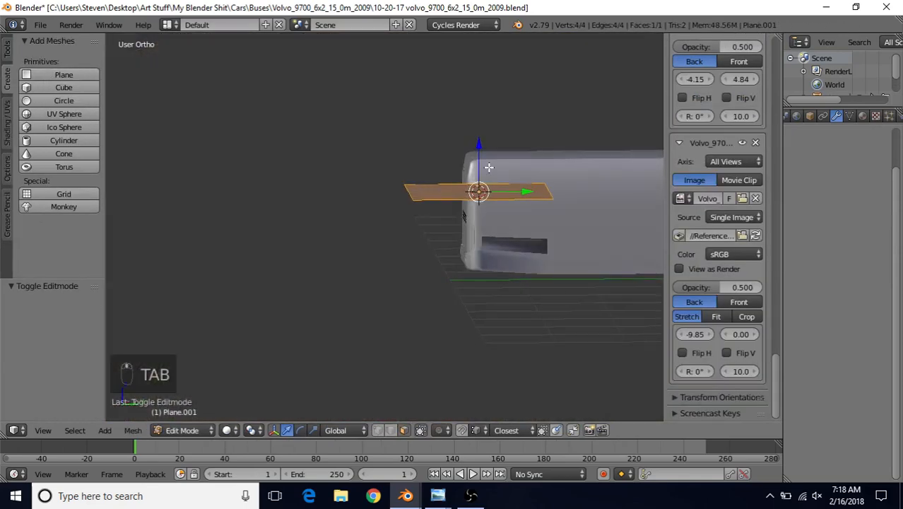
type("ry90")
key("Return")
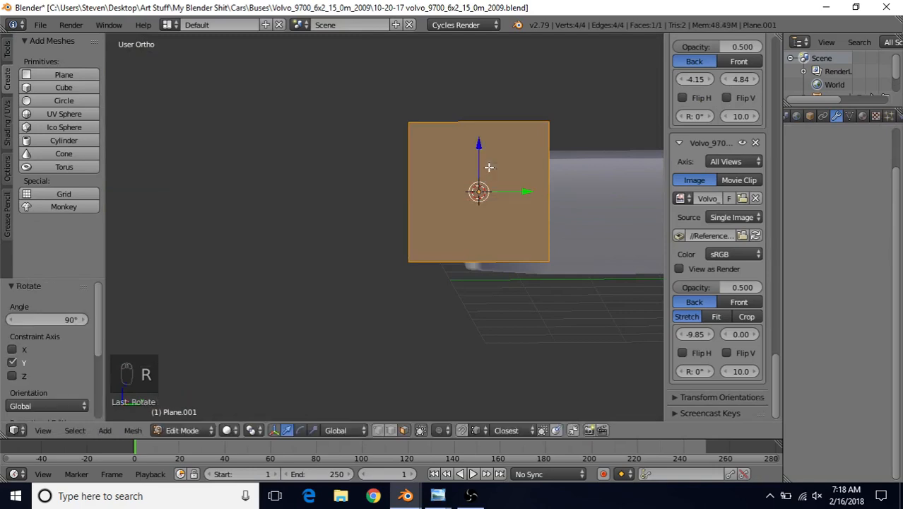
- Scale the plane down to about 0.213 and move it over the upper side vents in the reference photo
key("KP_3")
scroll(489, 167, "up", 1)
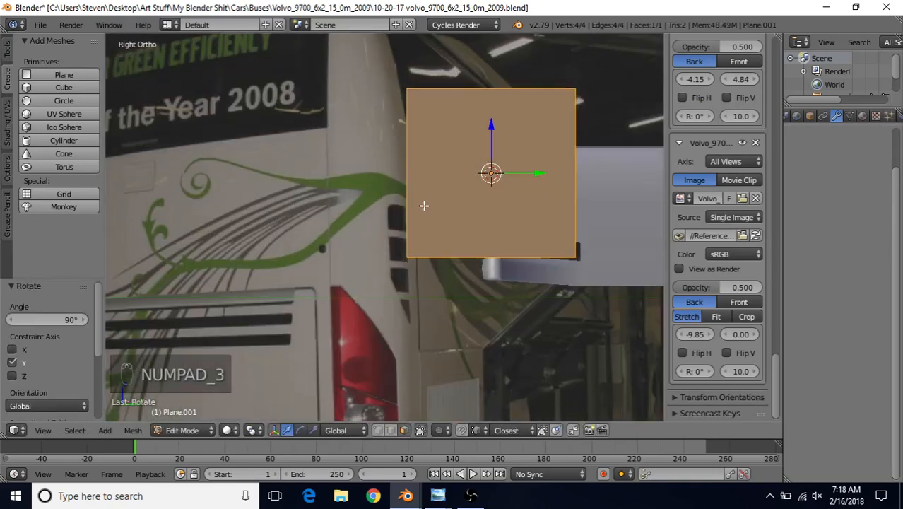
key("s")
left_click(486, 168)
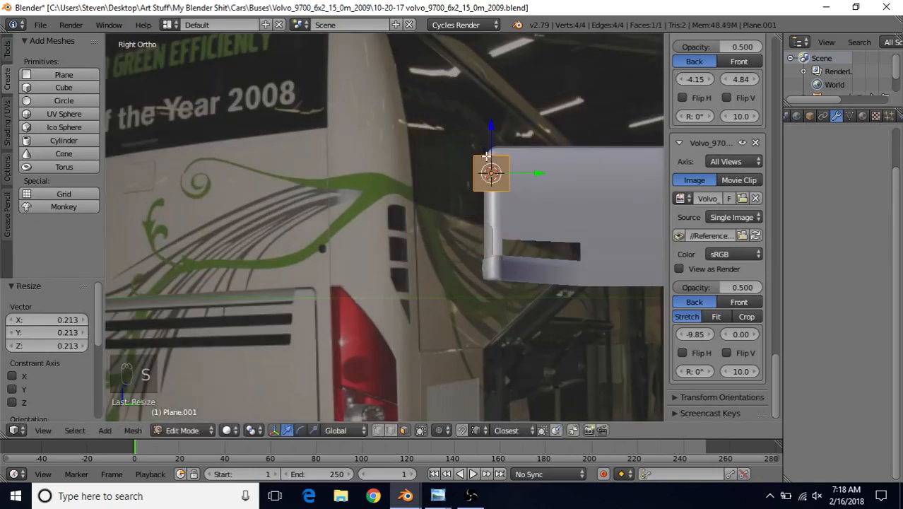
key("g")
left_click(380, 227)
scroll(417, 242, "up", 5)
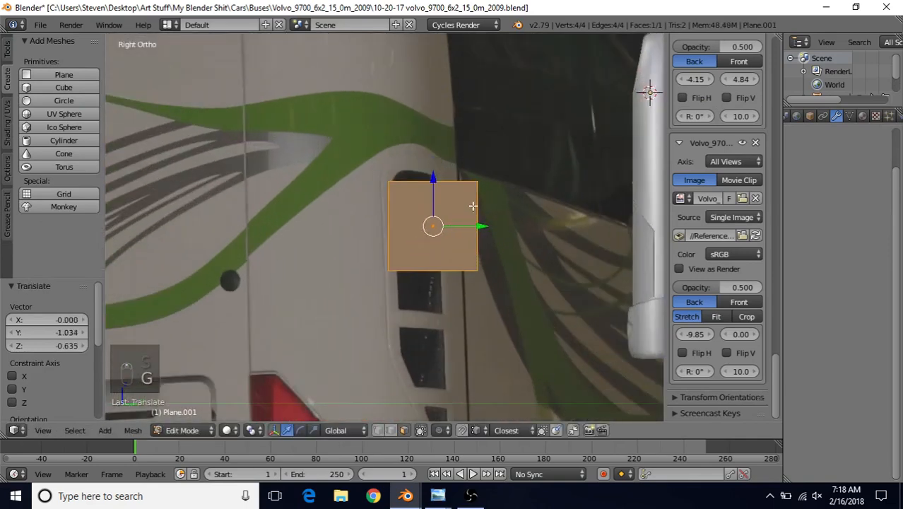
middle_click_drag(442, 194, 387, 180, "shift")
scroll(387, 180, "up", 1)
key("g")
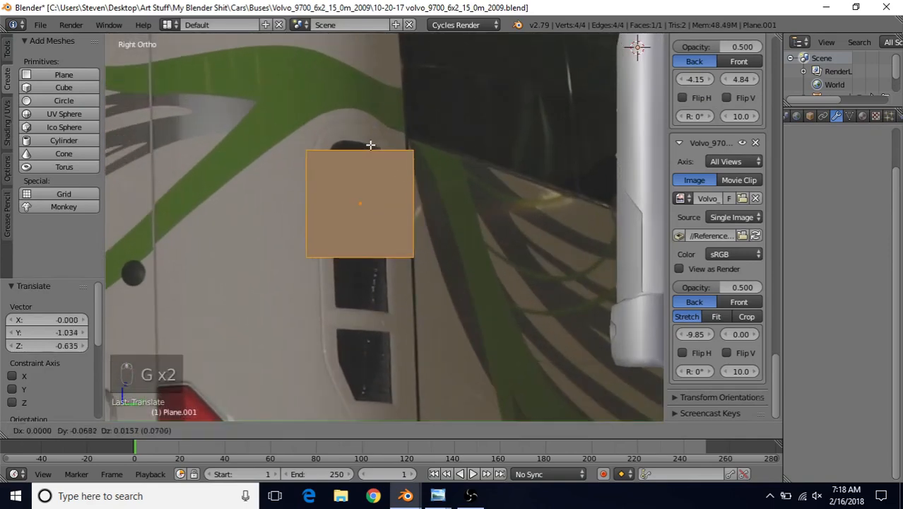
left_click(369, 144)
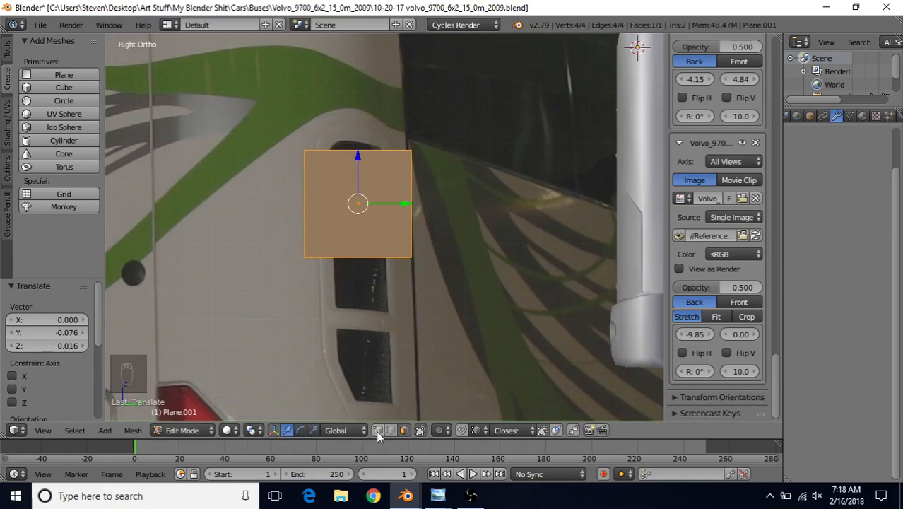
- In wireframe, raise the plane's top edge about 0.101 in Z and shift it about -0.085 in Y over the vent panel
key("z")
middle_click_drag(387, 190, 447, 211, "shift")
scroll(447, 211, "up", 4)
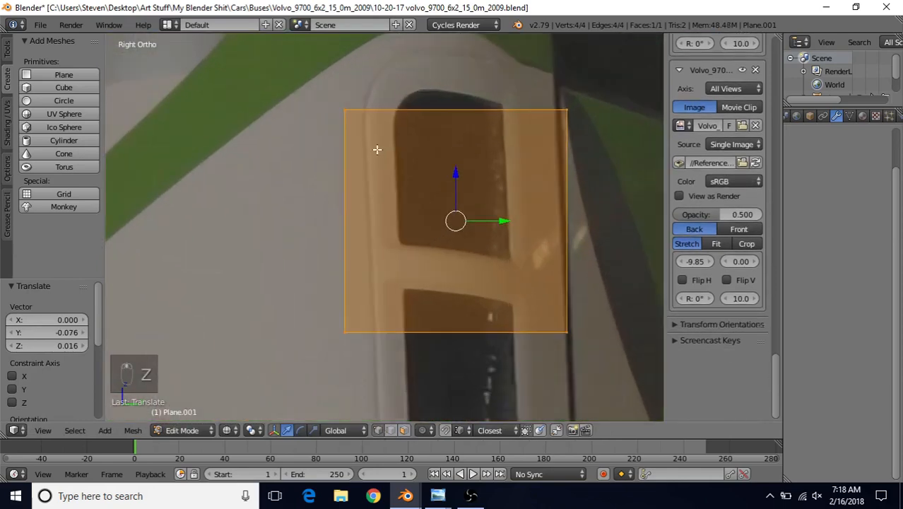
right_click(366, 118)
right_click(543, 119, "shift")
middle_click_drag(508, 195, 486, 261, "shift")
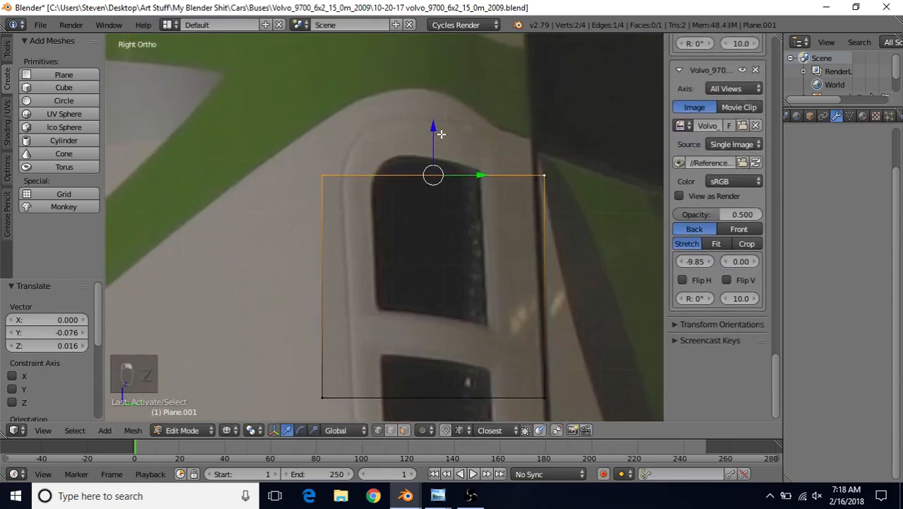
left_click_drag(438, 126, 435, 68)
left_click_drag(471, 125, 435, 132)
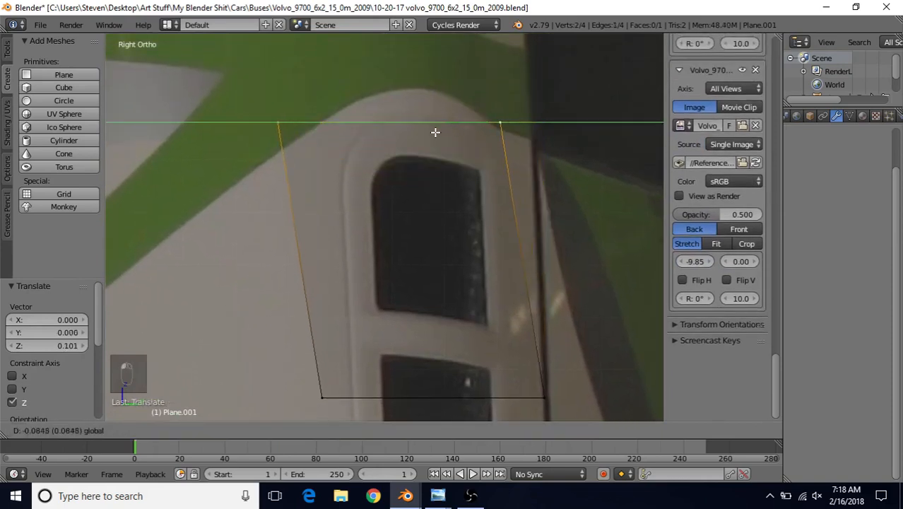
- Move the plane's upper-left vertex about 0.123 in Y to meet the vent panel's left edge
right_click(321, 125)
left_click_drag(321, 125, 386, 120)
scroll(447, 240, "down", 3)
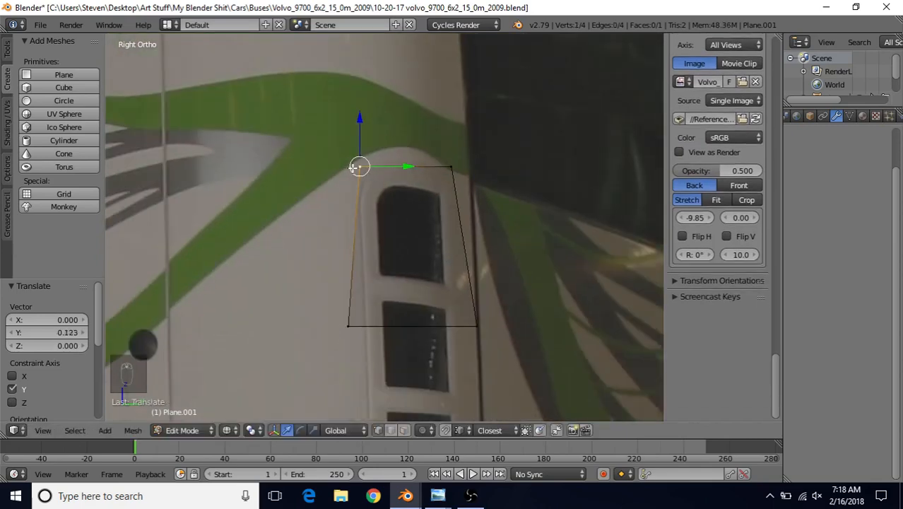
scroll(395, 229, "up", 3)
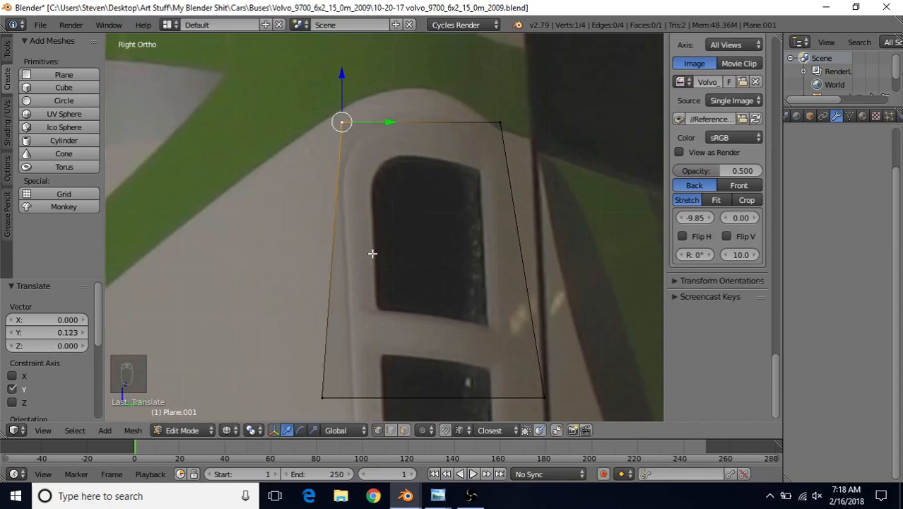
- Move the plane's lower-left vertex about 0.038 in Y so it lines up vertically with the upper-left vertex
scroll(372, 253, "down", 3)
middle_click_drag(413, 319, 400, 223, "shift")
right_click(333, 237)
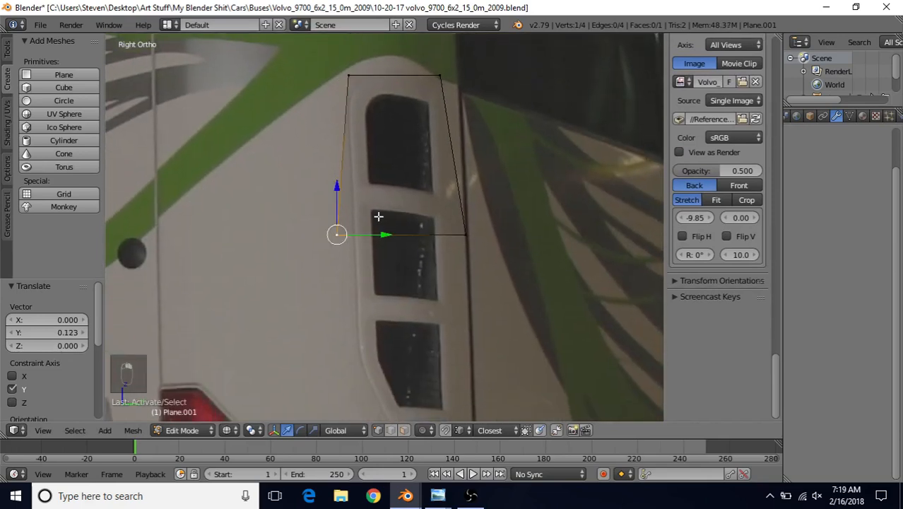
left_click_drag(386, 234, 354, 79)
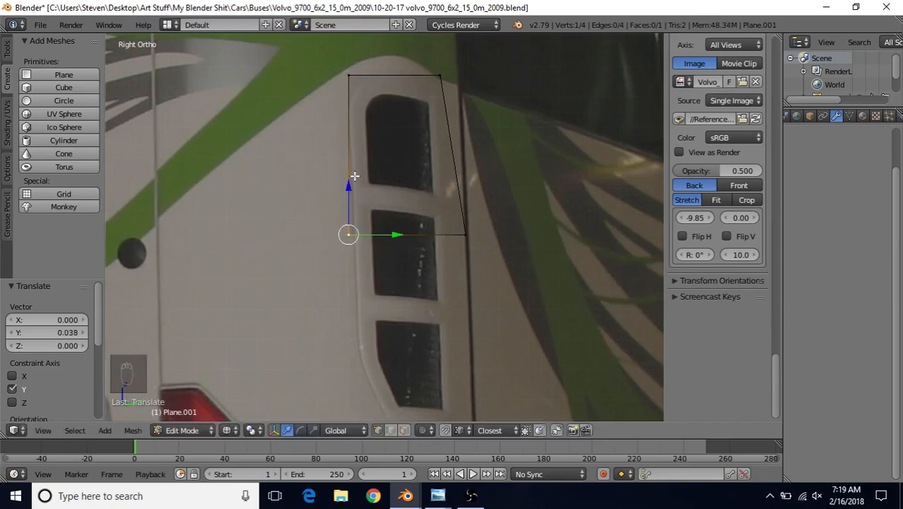
- Align the lower-right vertex under the upper-right one, about -0.085 in Y, and shift the whole right edge about 0.020 in Y
right_click(465, 241, "shift")
right_click(468, 237)
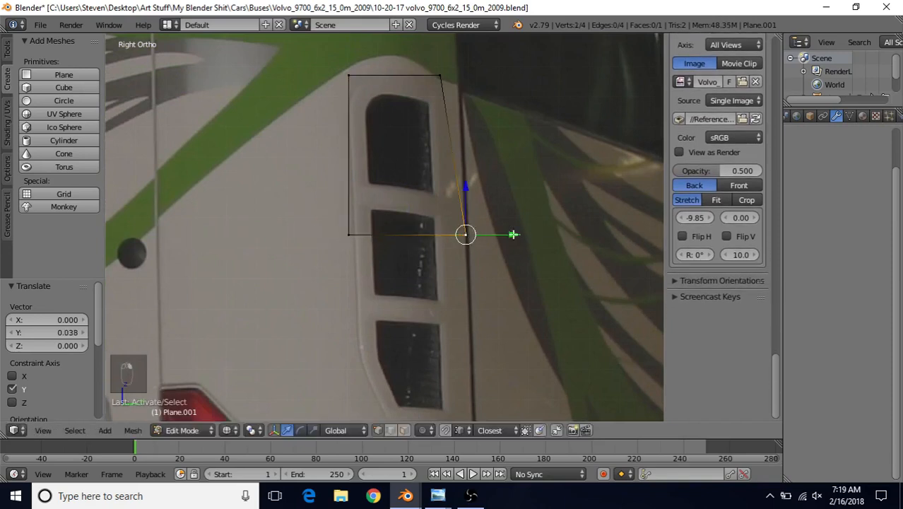
left_click_drag(515, 234, 440, 76)
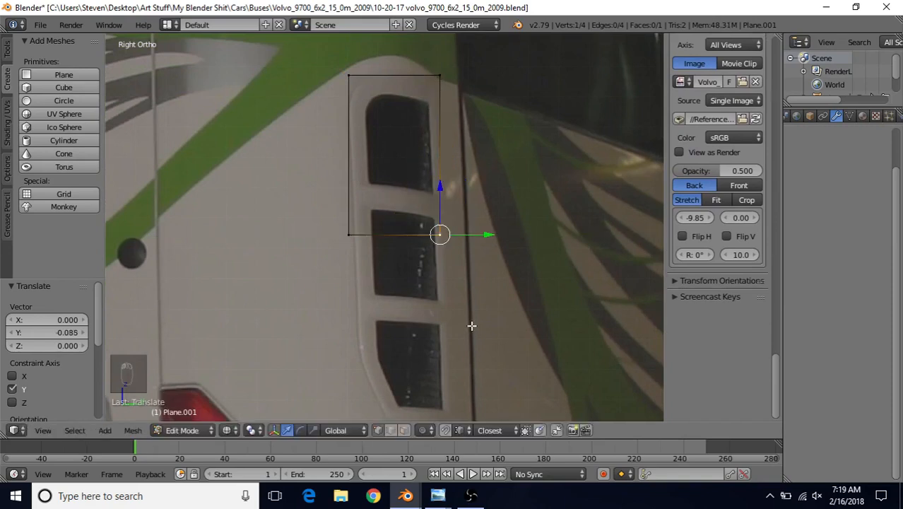
right_click(438, 78, "shift")
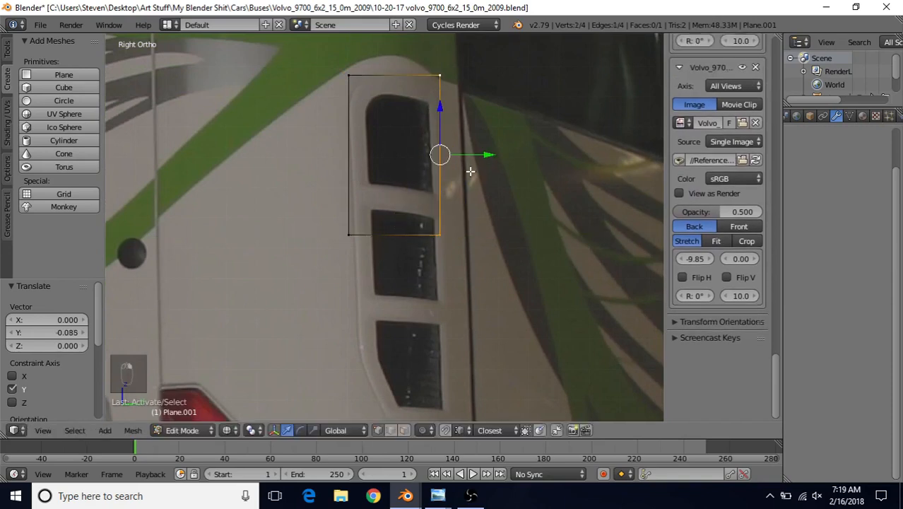
left_click_drag(475, 156, 488, 155)
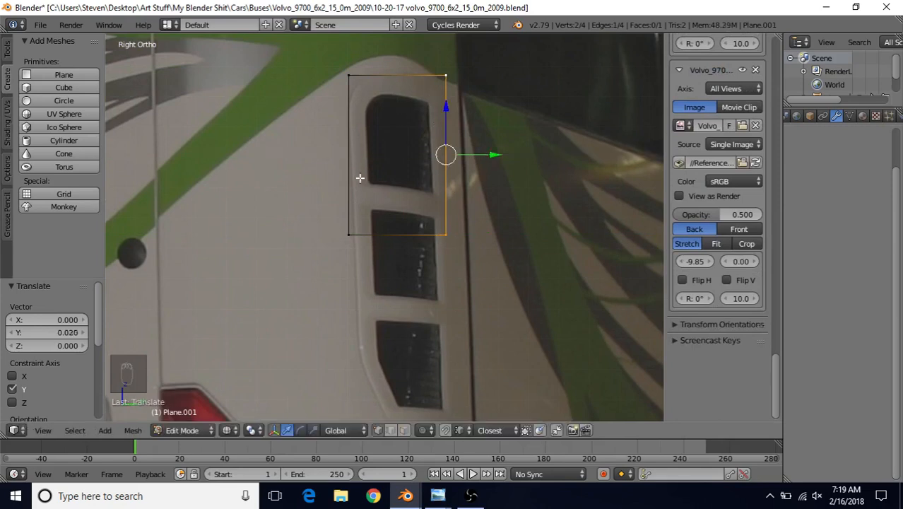
- Lower the plane's bottom edge about -0.389 in Z to where the vent panel's left side begins to slant
right_click(352, 235)
right_click(439, 234, "shift")
middle_click_drag(422, 231, 417, 155, "shift")
left_click_drag(391, 117, 403, 235)
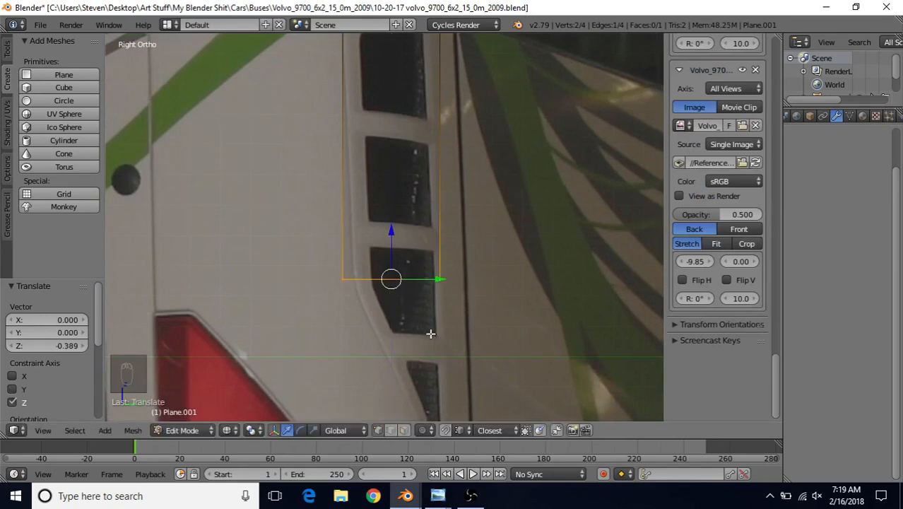
- Extrude the bottom edge about -0.568 in Z down to the tip of the lowest vent
middle_click_drag(430, 334, 433, 224, "shift")
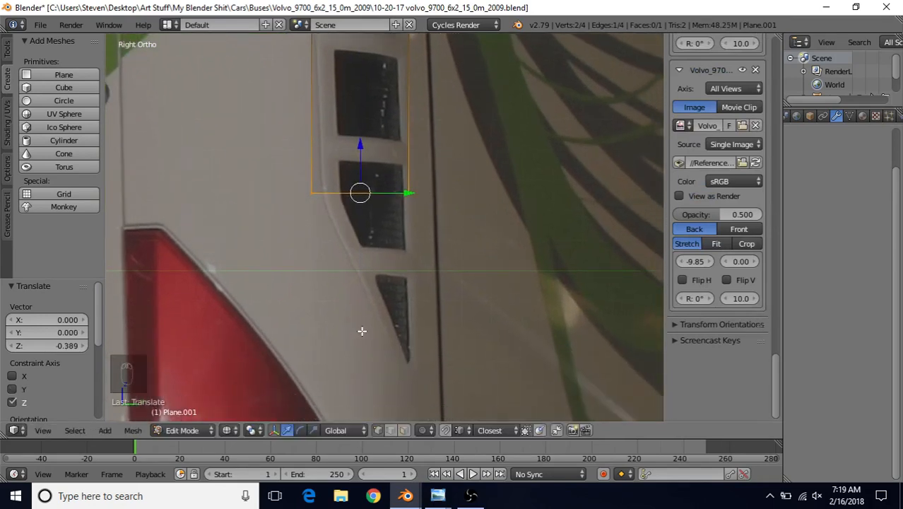
key("e")
right_click(326, 179)
key("e")
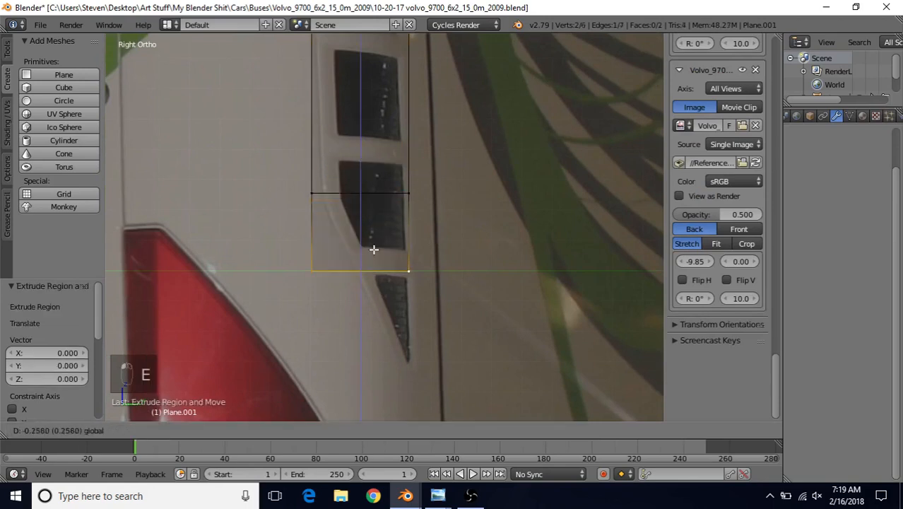
left_click(387, 320)
- Move the extruded lower-left vertex about 0.302 in Y toward the right corner to follow the slanted side of the vents
right_click(354, 365)
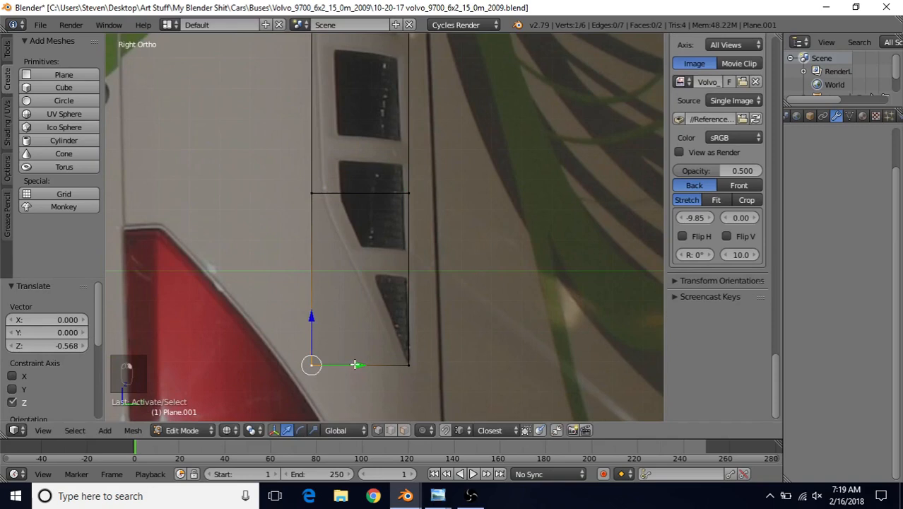
key("g")
key("y")
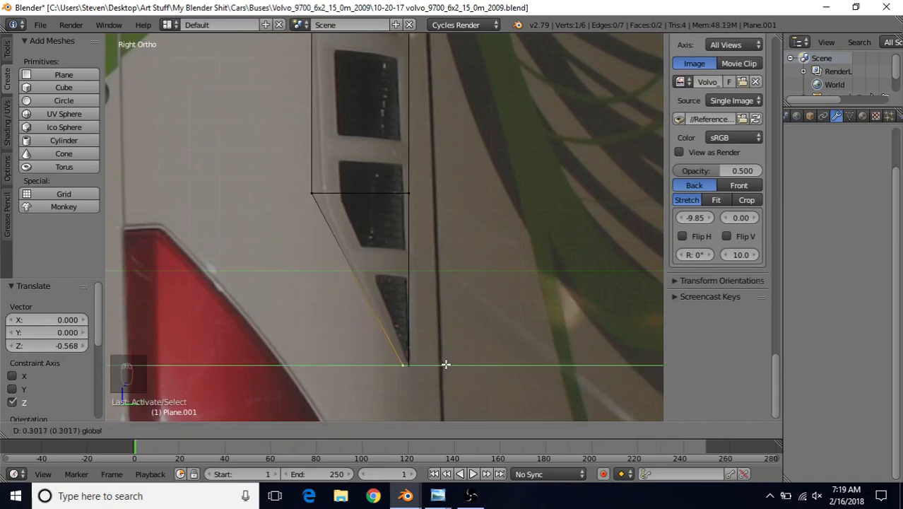
left_click_drag(446, 363, 445, 364)
- Switch to the practice14 V4 Blender file, examine the finished vent panel's lower tip, and return to the current bus file
middle_click_drag(381, 319, 369, 284, "shift")
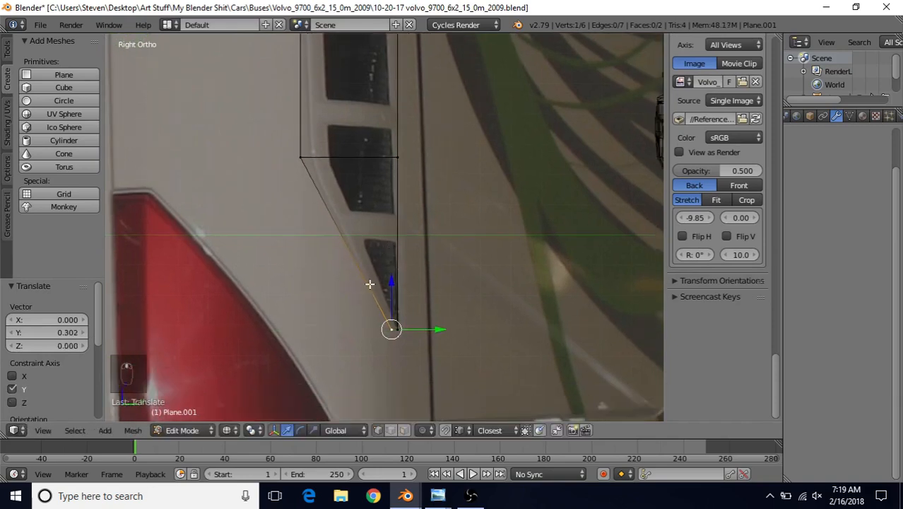
scroll(401, 328, "down", 1)
scroll(399, 329, "up", 1)
left_click(404, 495)
left_click(394, 458)
key("Tab")
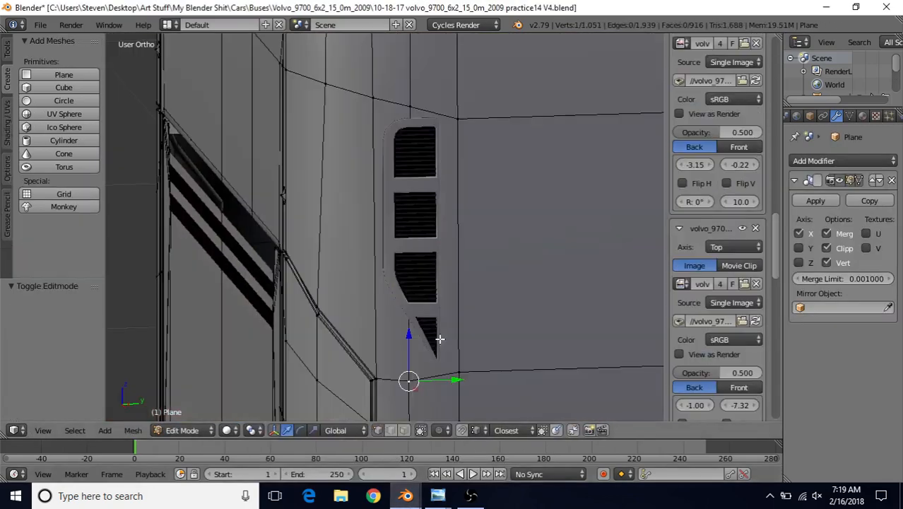
key("Tab")
left_click(406, 496)
left_click(472, 441)
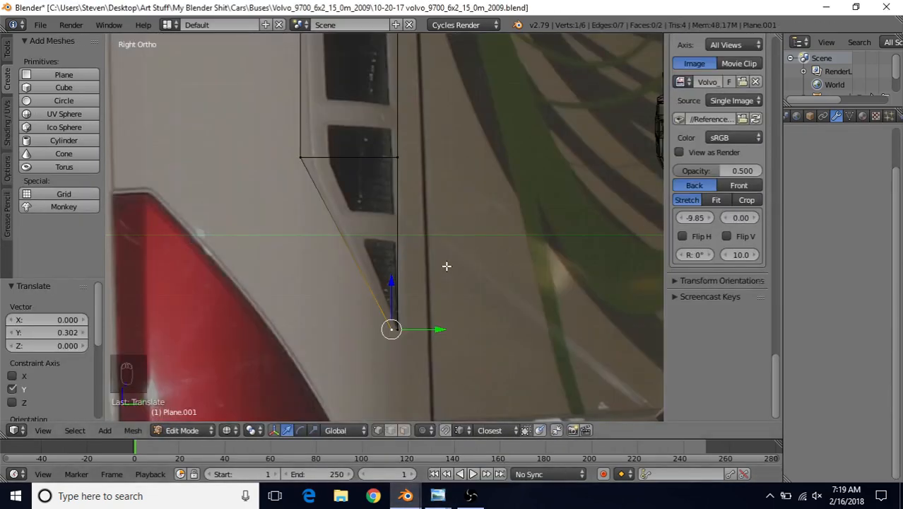
- Merge the two bottom vertices At Last and align the merged tip with the right edge along Y
scroll(424, 310, "up", 1)
right_click(395, 347, "shift")
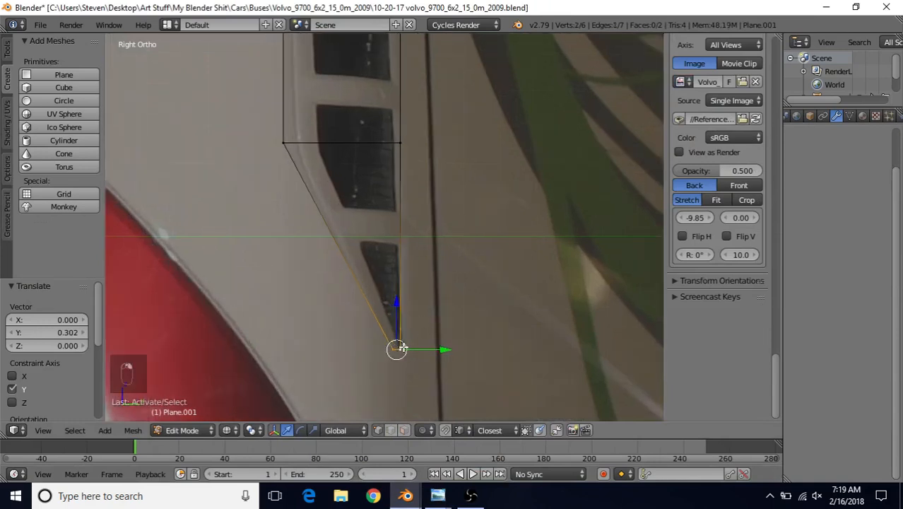
key("alt+m")
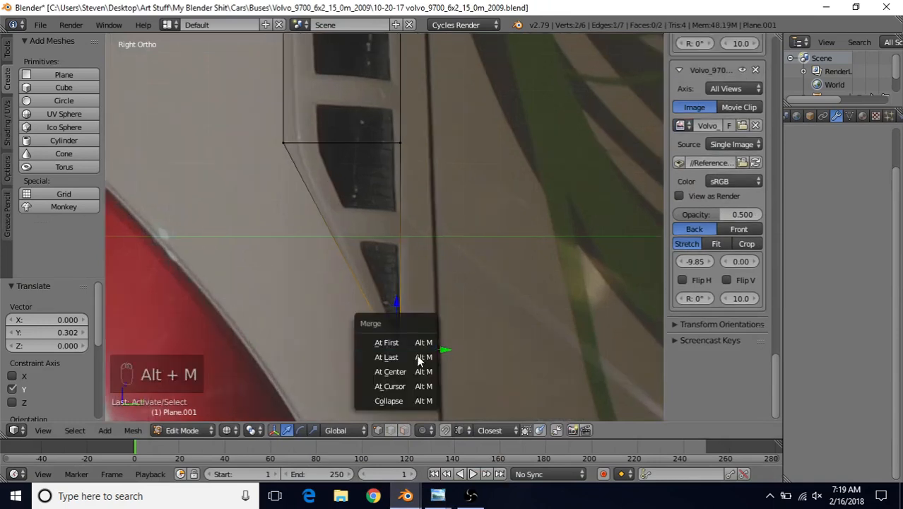
left_click(419, 357)
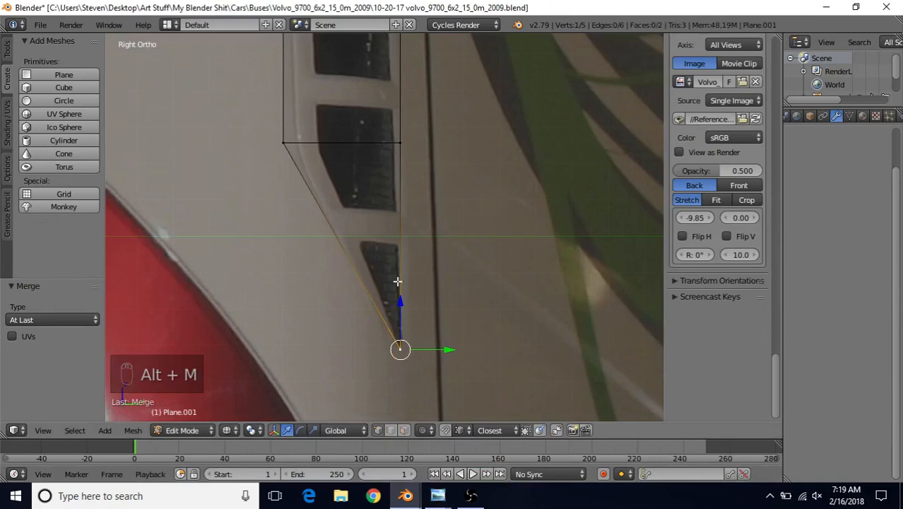
key("g")
key("y")
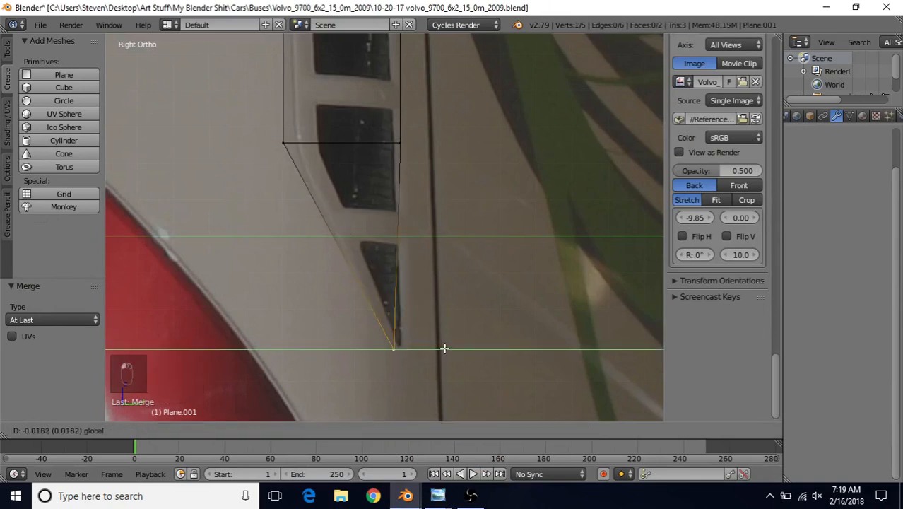
left_click(406, 147)
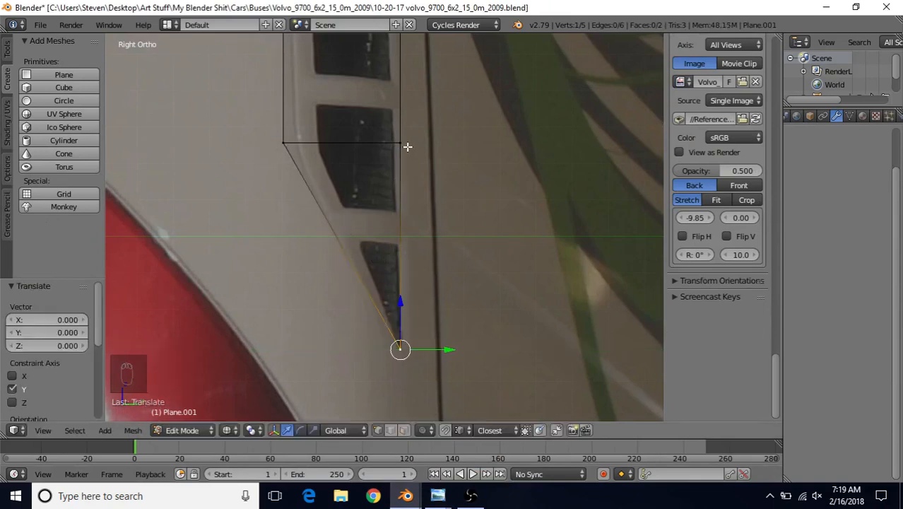
- Shift all three vertices along the panel's right side about 0.028 in Y, closer to the body seam
scroll(410, 300, "down", 3)
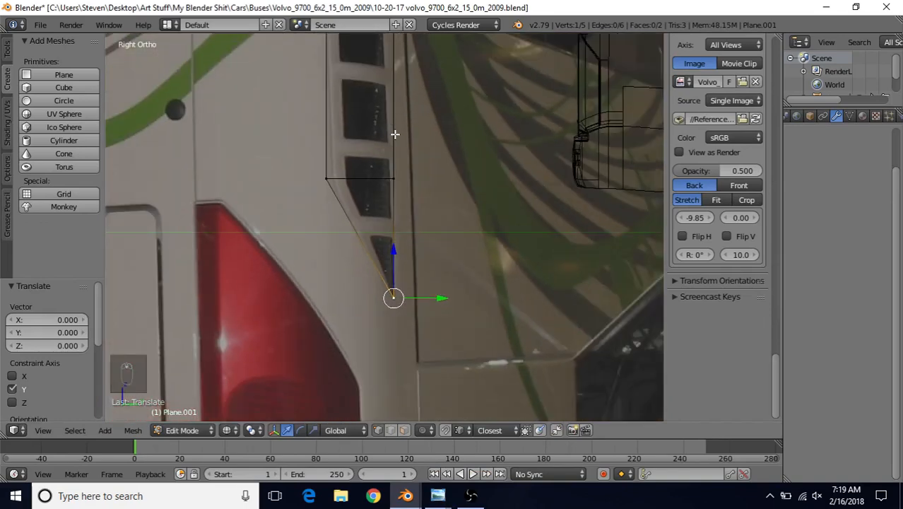
middle_click_drag(395, 133, 364, 262, "shift")
right_click(366, 106)
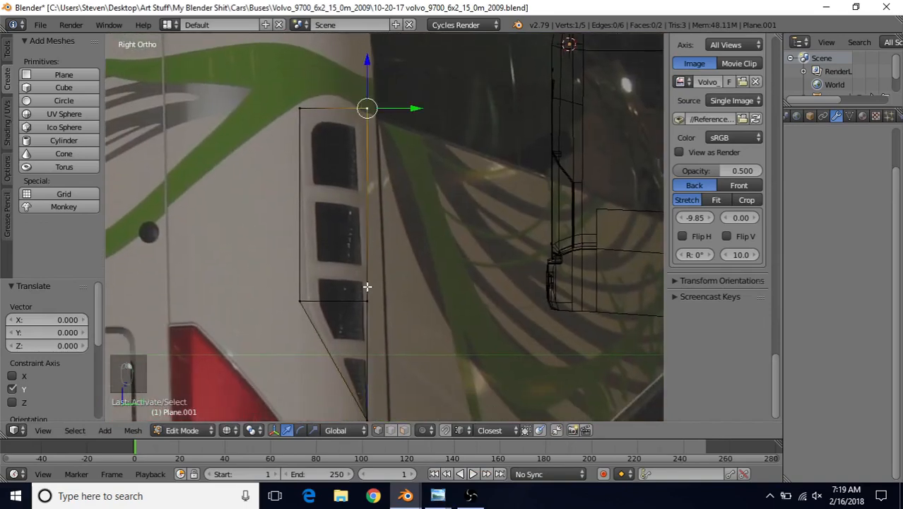
right_click(366, 296, "shift")
middle_click_drag(403, 338, 404, 284, "shift")
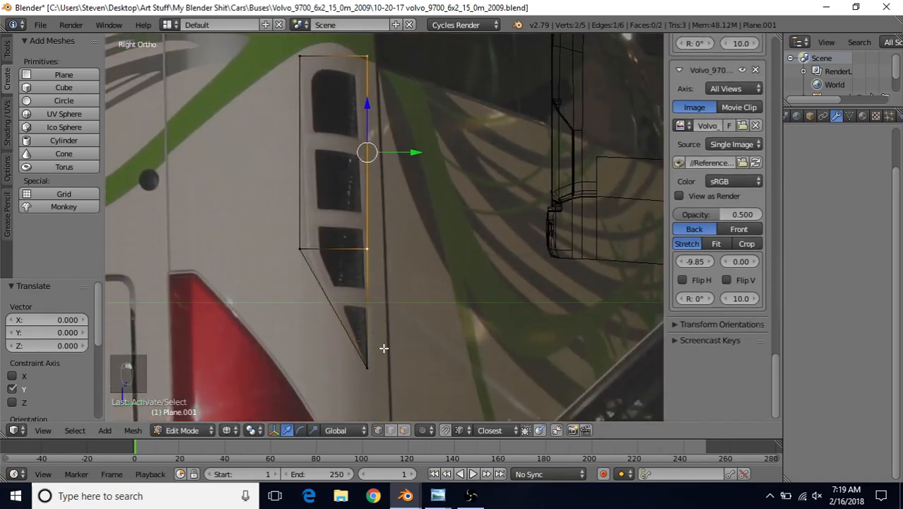
right_click(384, 348, "shift")
left_click_drag(417, 224, 424, 226)
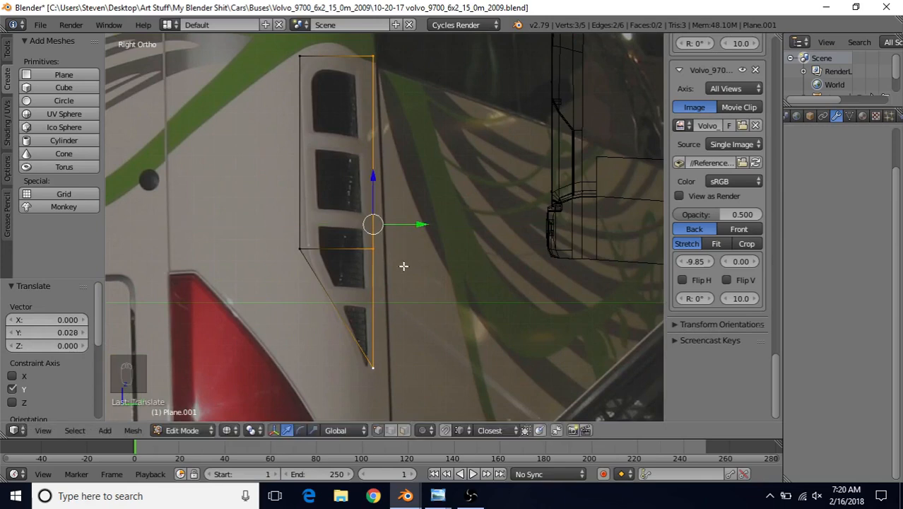
- Round the panel's upper-left corner with a vertex bevel of 0.095 and 3 segments
middle_click_drag(404, 263, 400, 310, "shift")
scroll(331, 123, "up", 2)
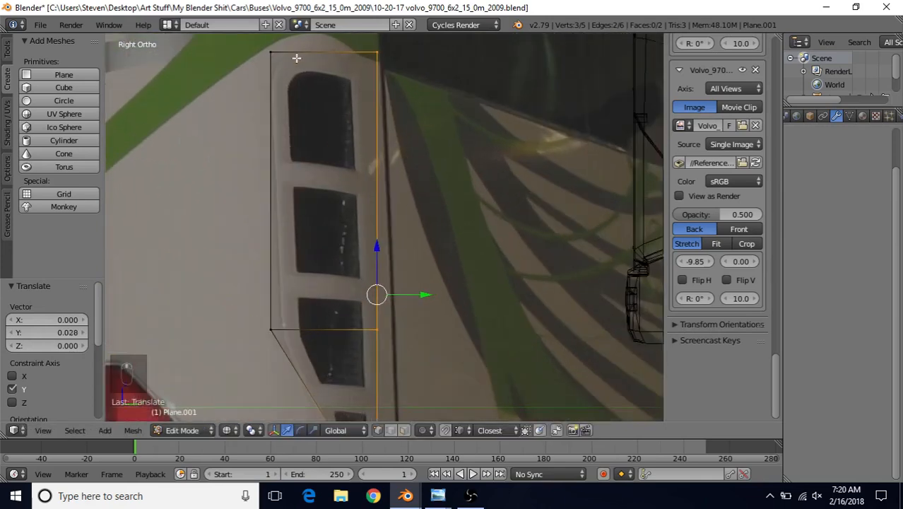
right_click(276, 52)
middle_click_drag(366, 233, 420, 332, "shift")
scroll(394, 285, "up", 2)
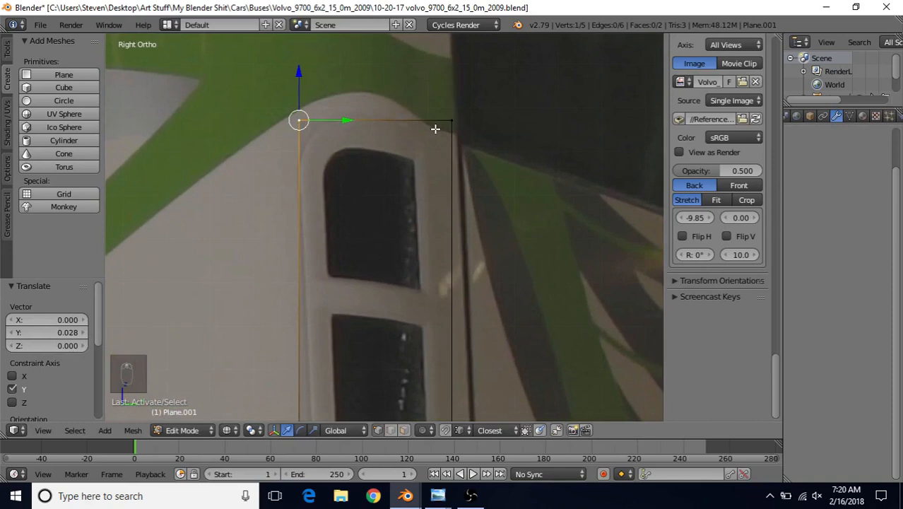
key("ctrl+shift+b")
scroll(469, 122, "up", 1)
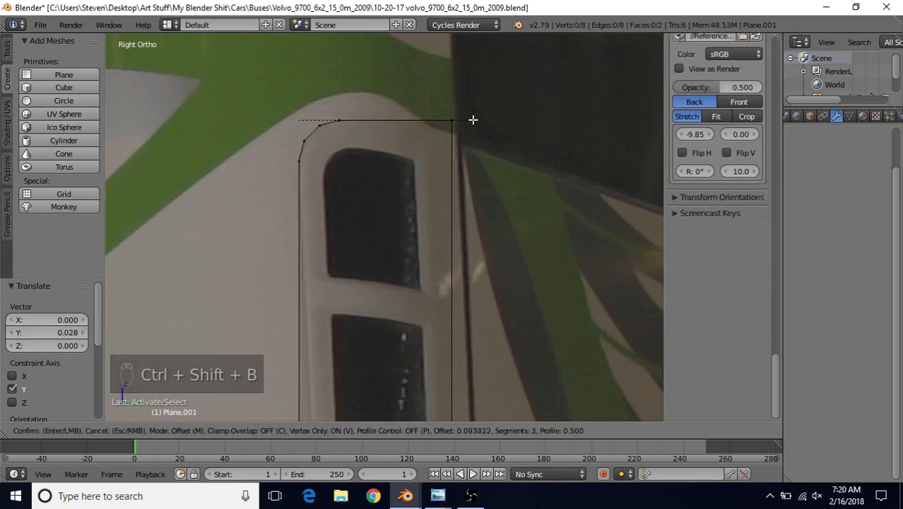
left_click(474, 119)
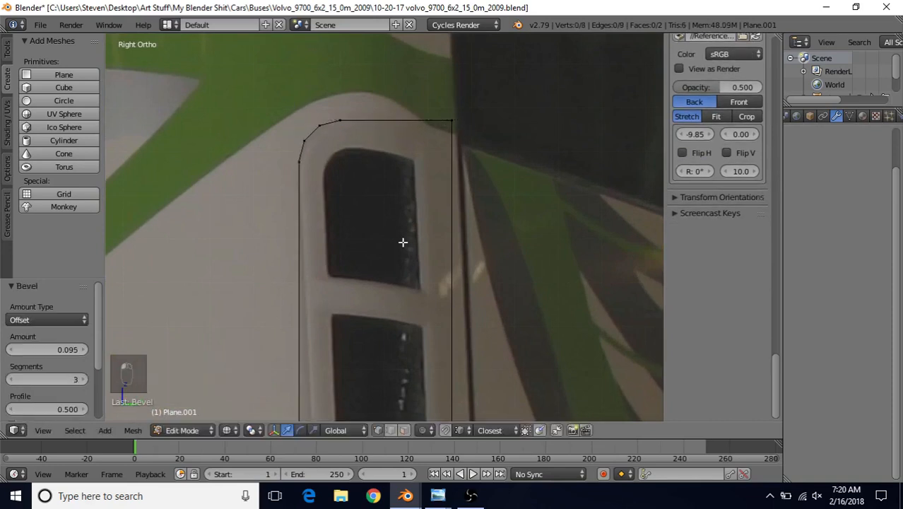
- Merge the right-hand vertex of the horizontal crossing edge into the panel's bottom tip using At Last
scroll(343, 317, "down", 3)
middle_click_drag(341, 267, 342, 203, "shift")
scroll(340, 194, "down", 3, "shift")
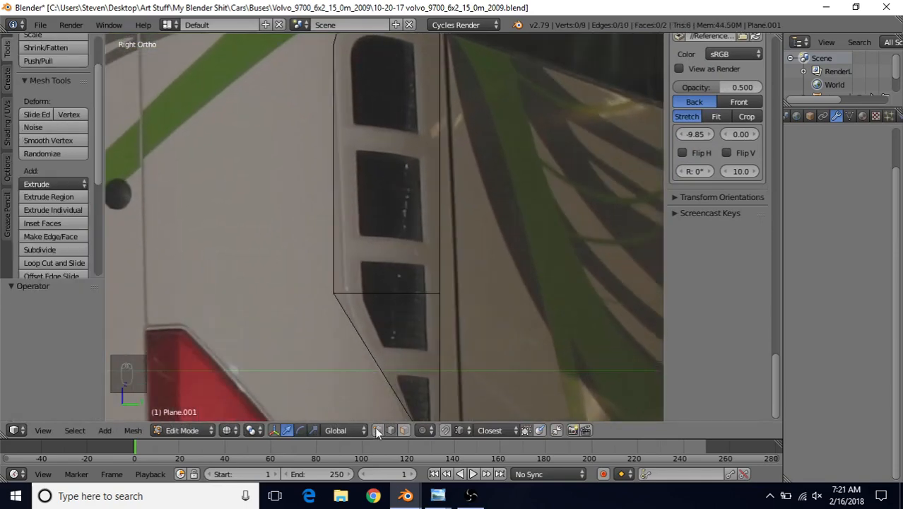
right_click(462, 304)
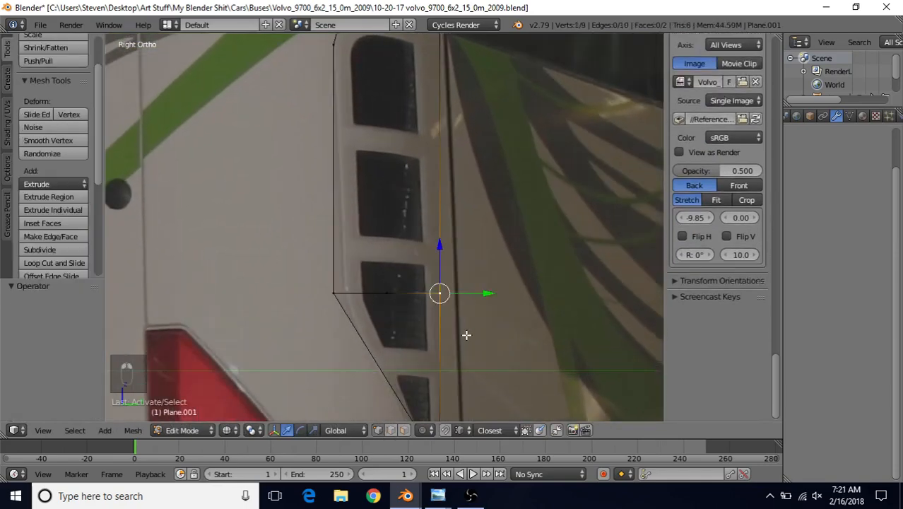
middle_click_drag(440, 253, 405, 110, "shift")
right_click(415, 313, "shift")
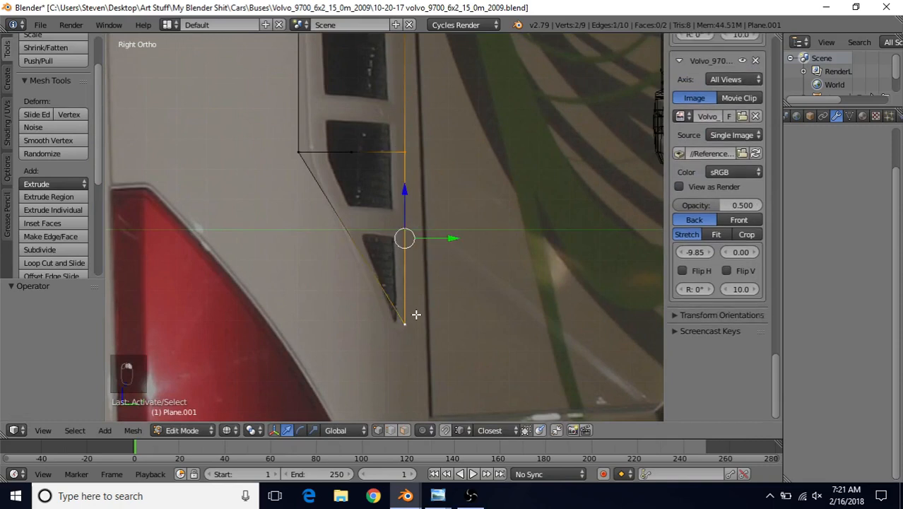
key("alt+m")
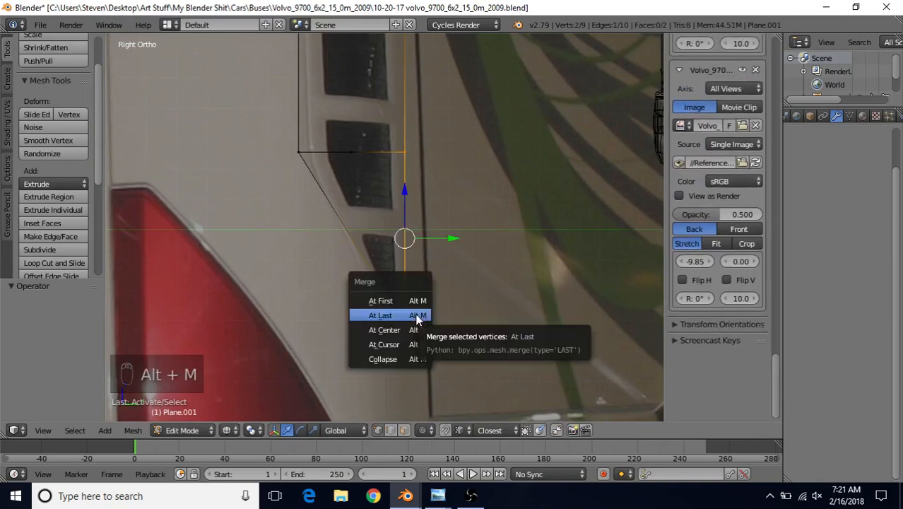
left_click(417, 316)
- Merge the remaining crossing-edge vertex into the left bend vertex using At Last
right_click(294, 151, "shift")
key("alt+m")
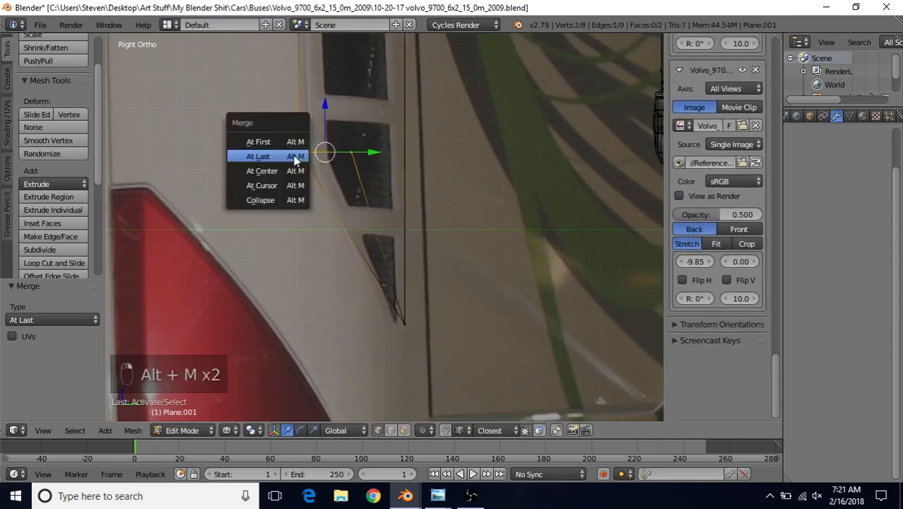
left_click(294, 153)
- Round the panel's left bend vertex with a vertex bevel of 0.056 and 2 segments
scroll(317, 179, "down", 1)
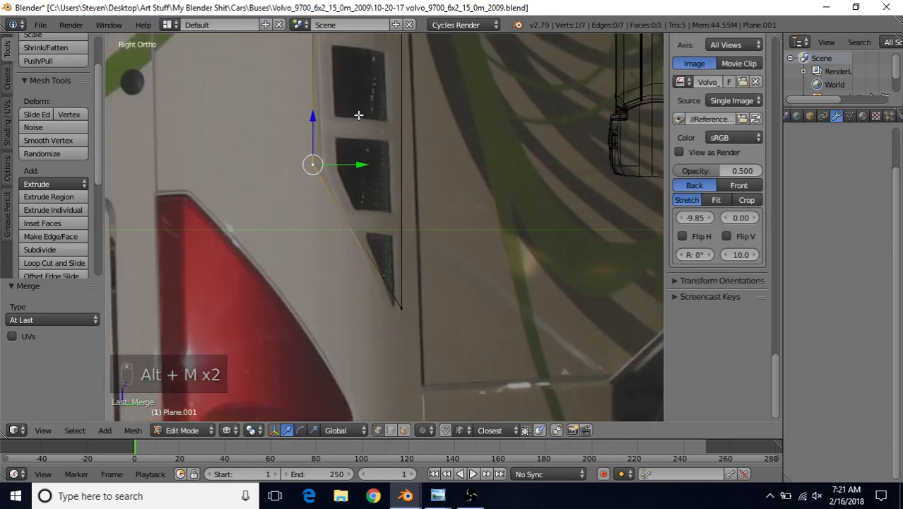
middle_click_drag(358, 115, 336, 210, "shift")
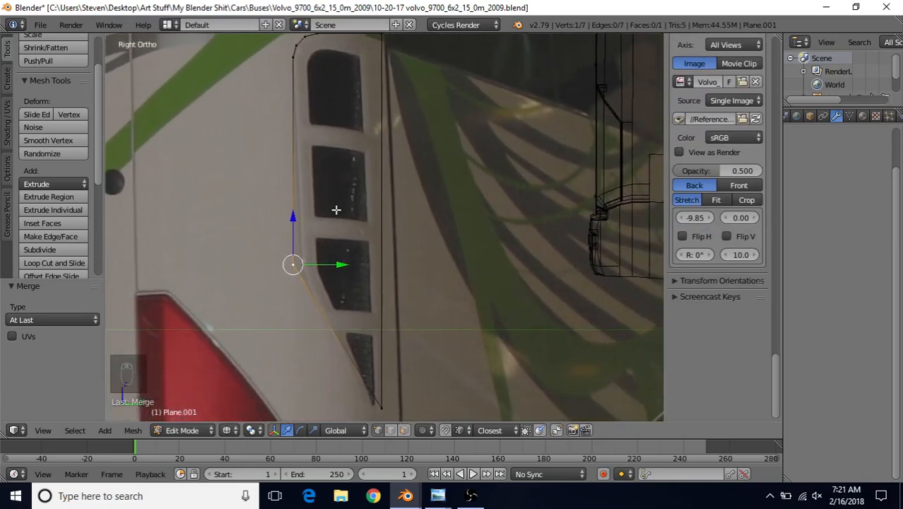
scroll(330, 216, "up", 2)
key("ctrl+shift+b")
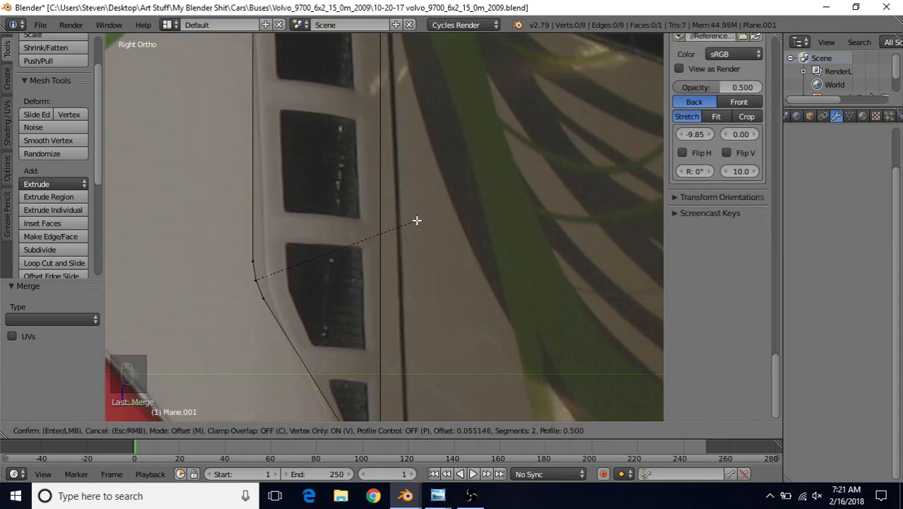
left_click(417, 219)
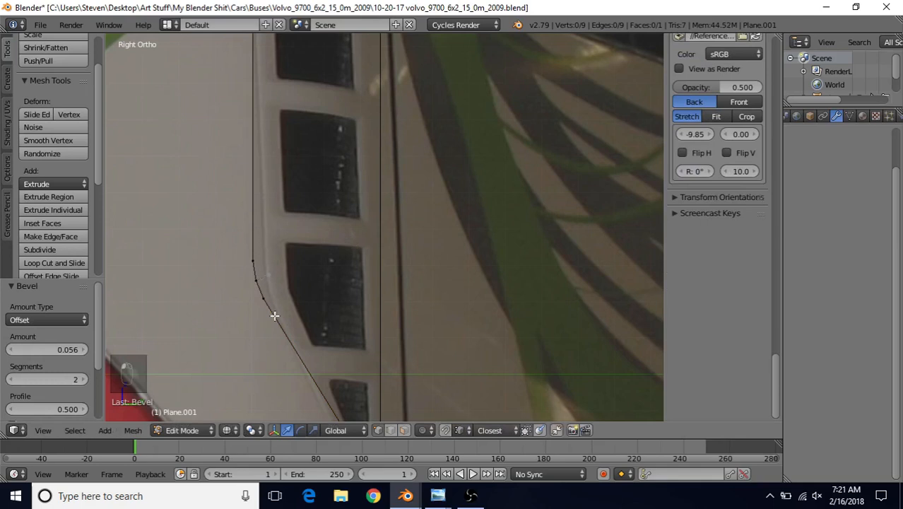
- Round the panel's bottom tip with a vertex bevel of 0.085 and 3 segments
scroll(419, 218, "down", 2)
right_click(403, 320)
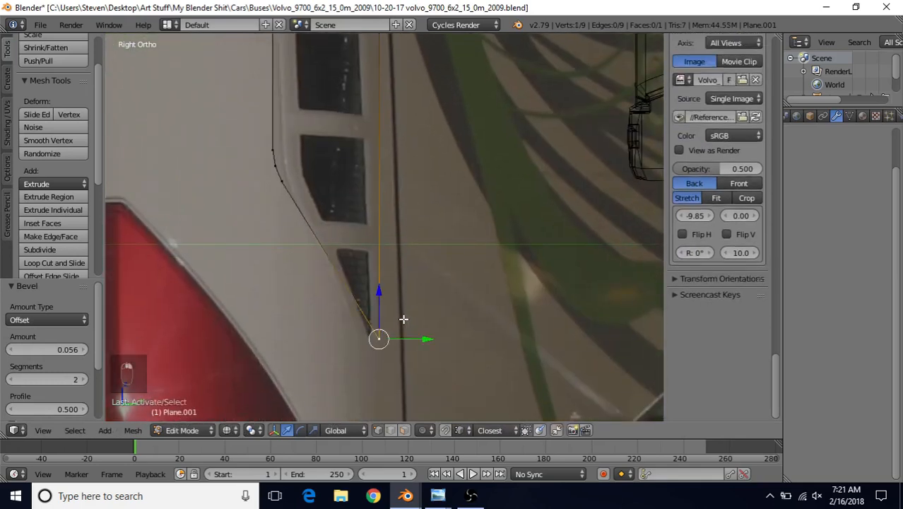
scroll(404, 319, "up", 1)
key("ctrl+shift+b")
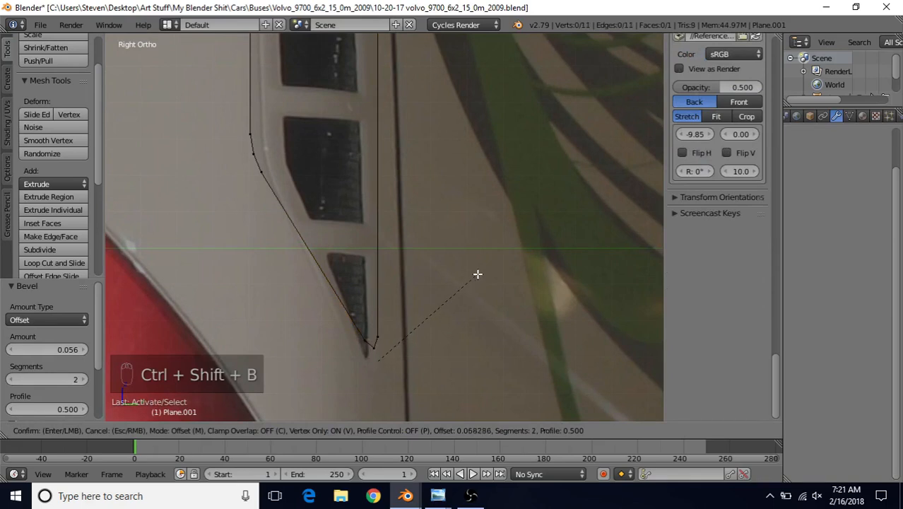
scroll(478, 274, "up", 1)
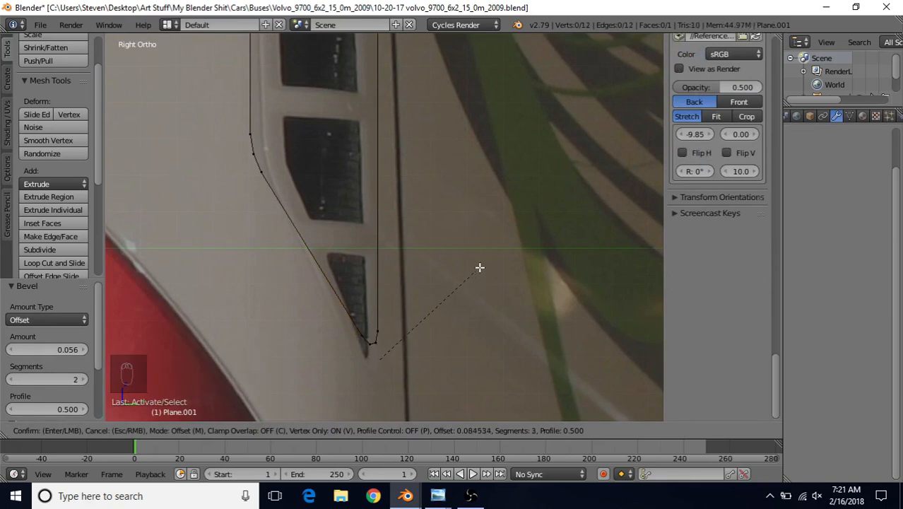
left_click(479, 267)
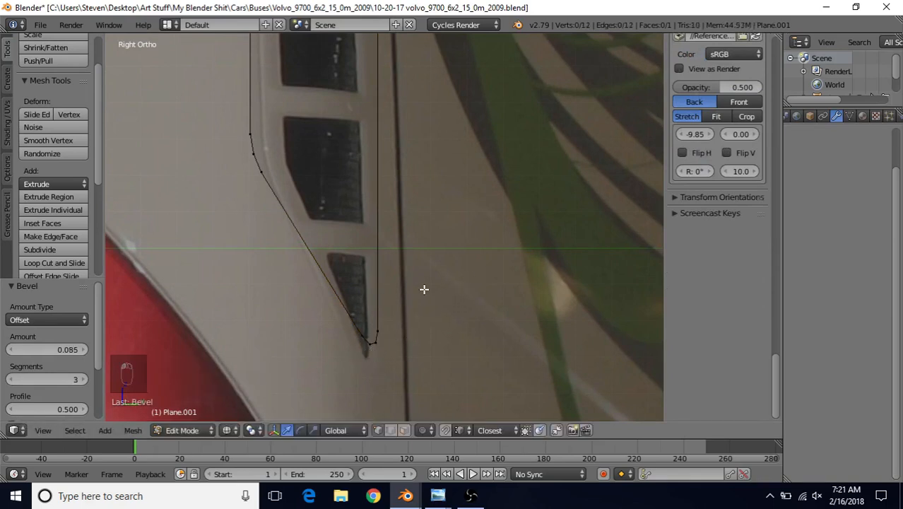
- Round the panel's upper-right corner with a vertex bevel of 0.021 and 2 segments
scroll(424, 286, "down", 5)
middle_click_drag(411, 129, 417, 306, "shift")
scroll(416, 304, "up", 5)
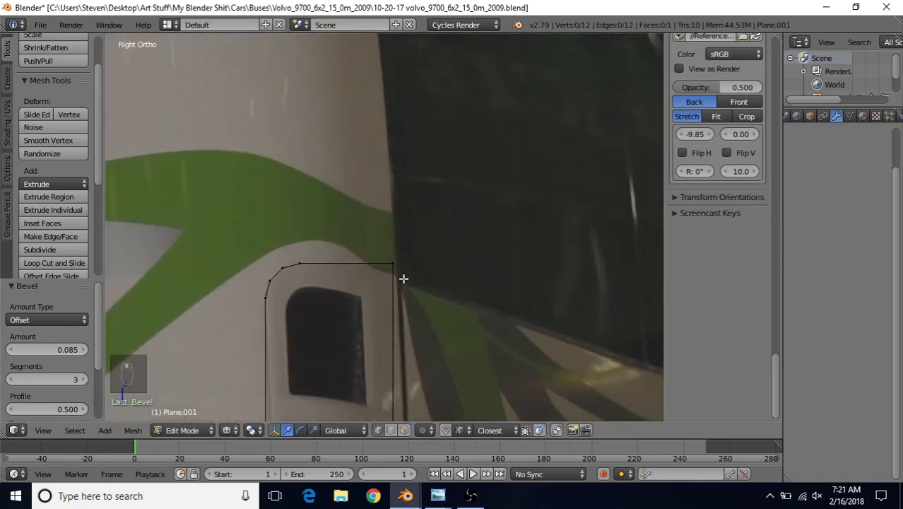
right_click(403, 278)
key("ctrl+shift+b")
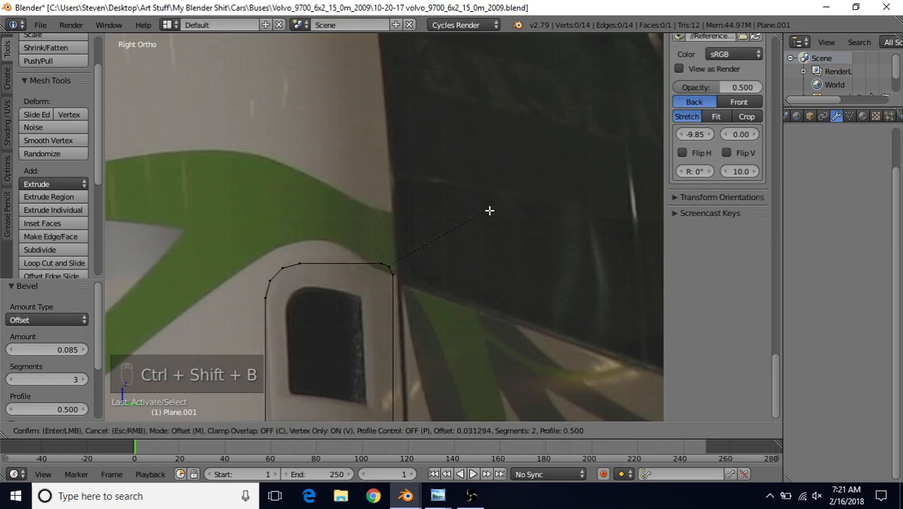
left_click(490, 211)
- Switch to face selection and inset the whole vent panel face with a thickness of 0.0336
scroll(401, 341, "down", 3)
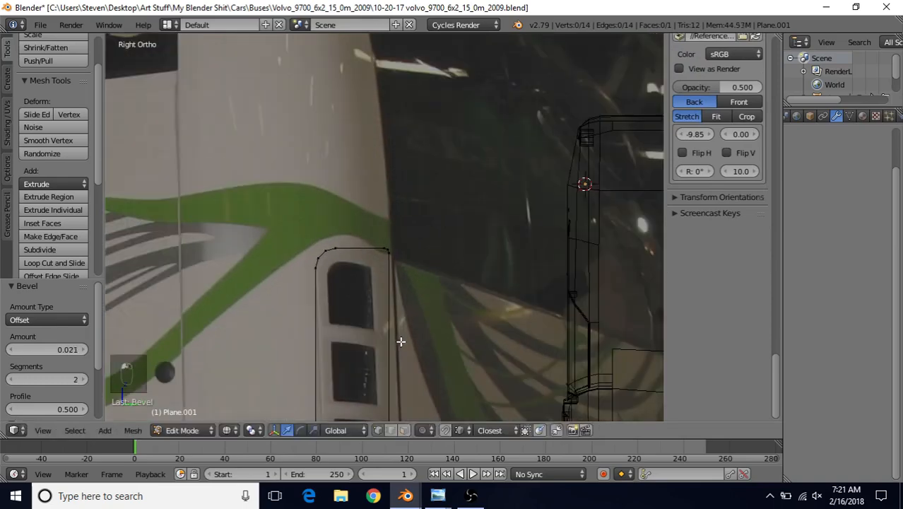
middle_click_drag(421, 229, 435, 98, "shift")
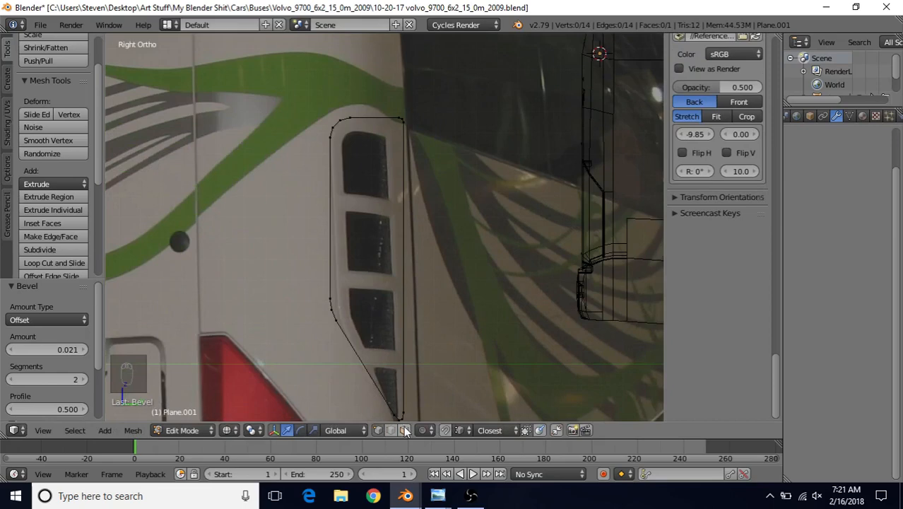
left_click(403, 430)
right_click(395, 262)
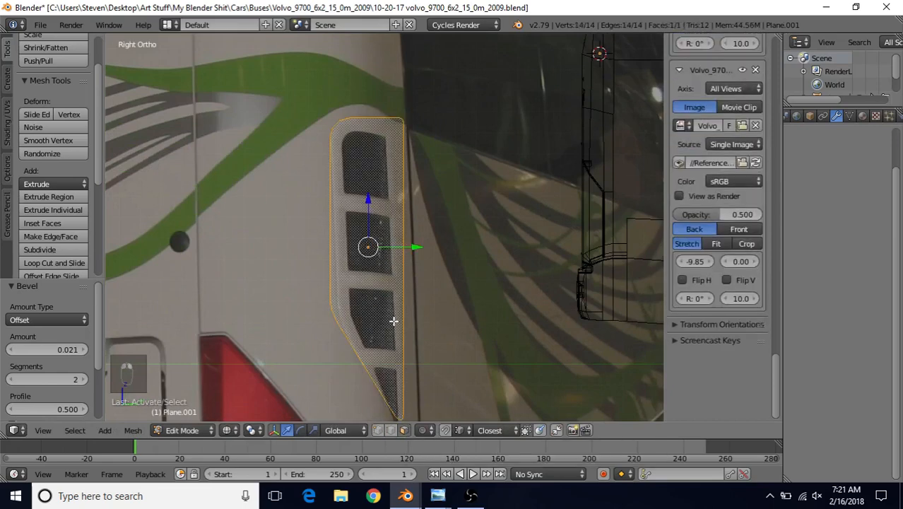
middle_click_drag(403, 291, 412, 273, "shift")
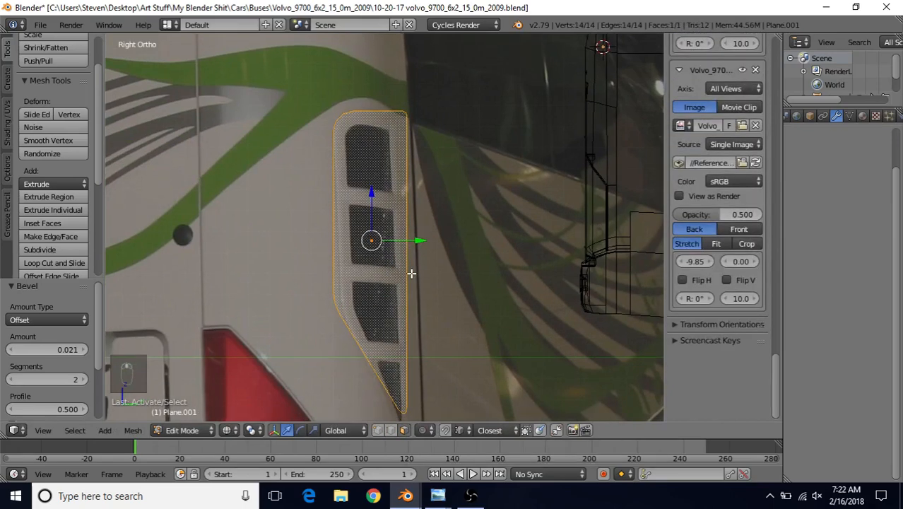
scroll(411, 273, "up", 1)
key("i")
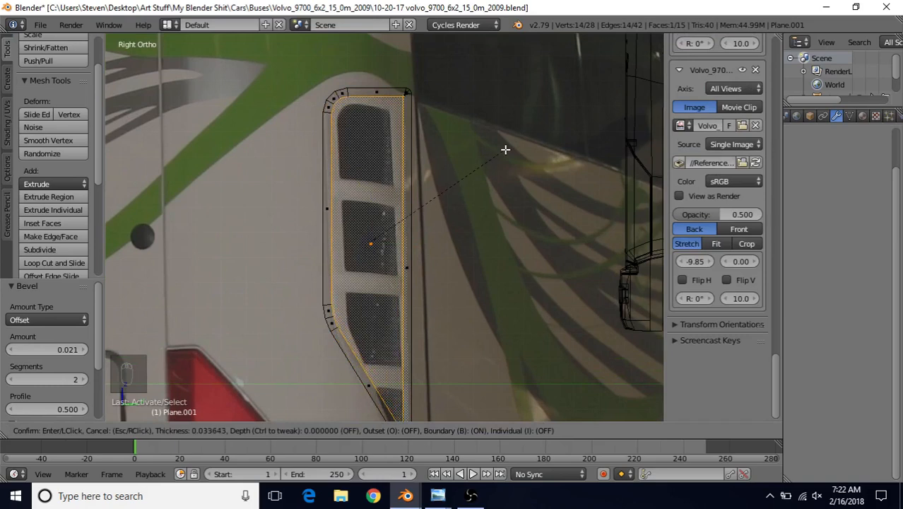
left_click(505, 149)
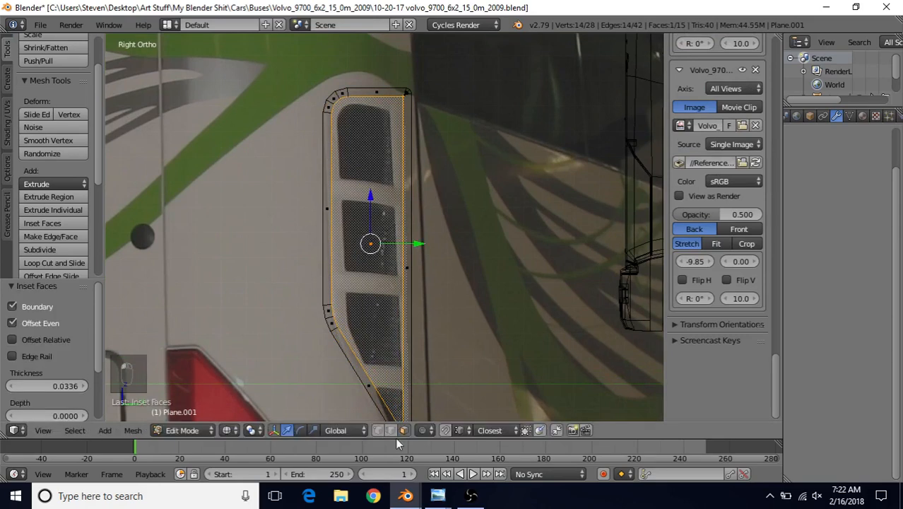
- Merge the three crowded inner vertices at the inset's upper-right corner using At Center
scroll(439, 254, "up", 5)
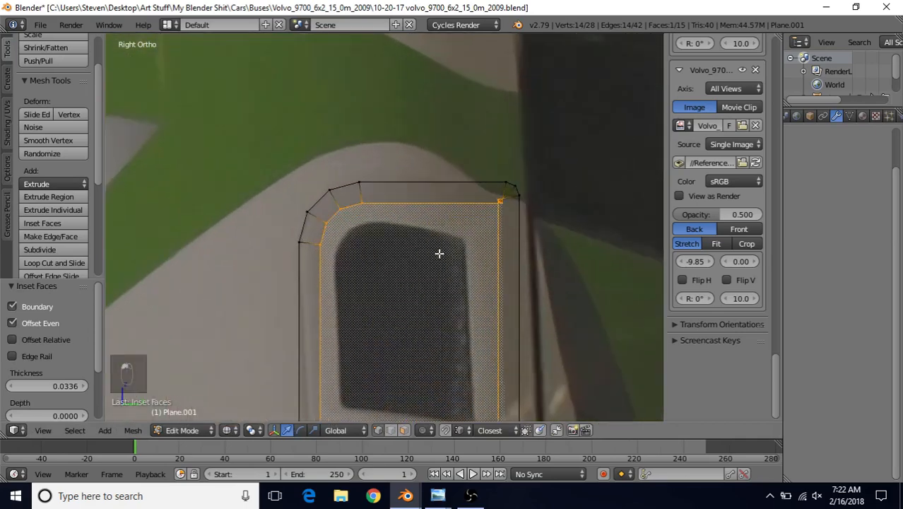
scroll(534, 226, "up", 5)
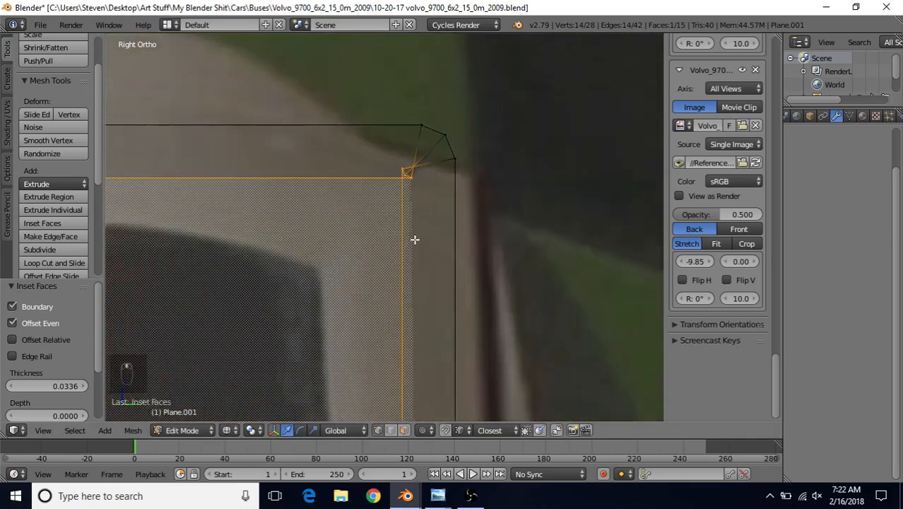
right_click(404, 172)
right_click(413, 179, "shift")
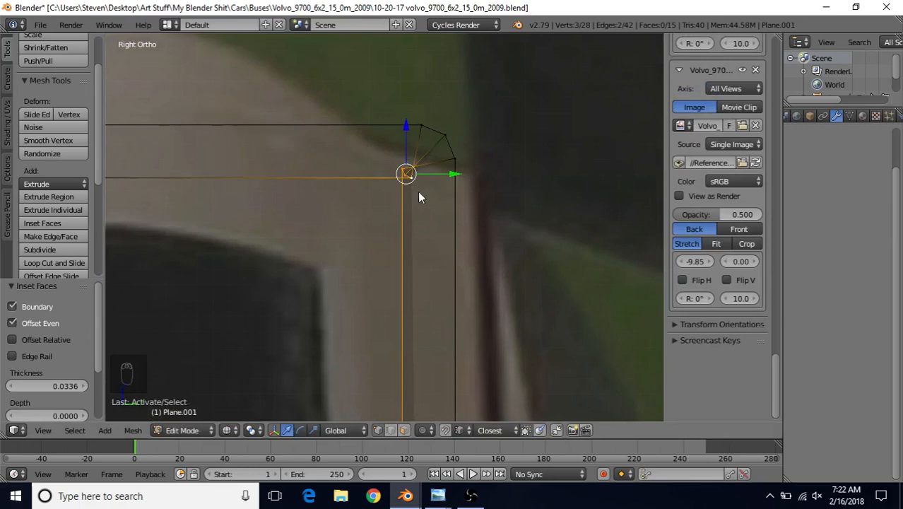
key("alt+m")
left_click(407, 205)
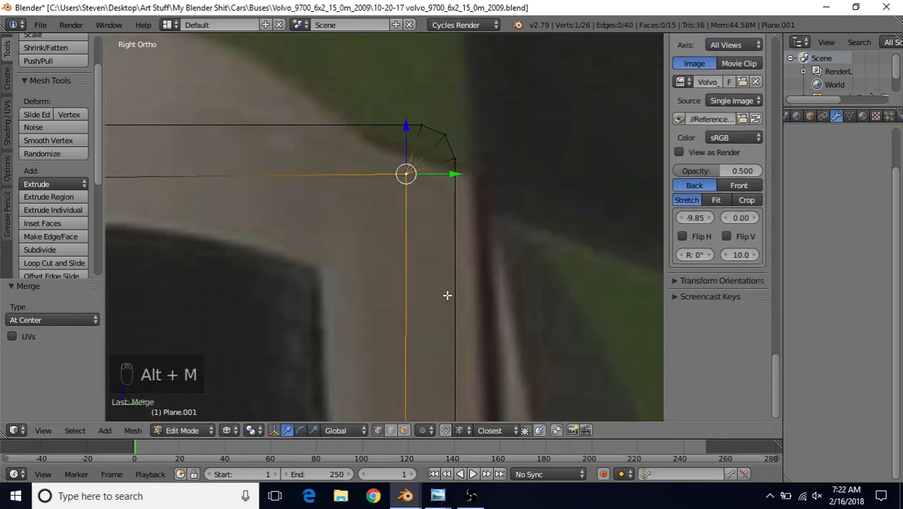
- Merge the four overlapping inner vertices at the inset's bottom tip using At Center
scroll(447, 324, "down", 4)
scroll(447, 324, "down", 4)
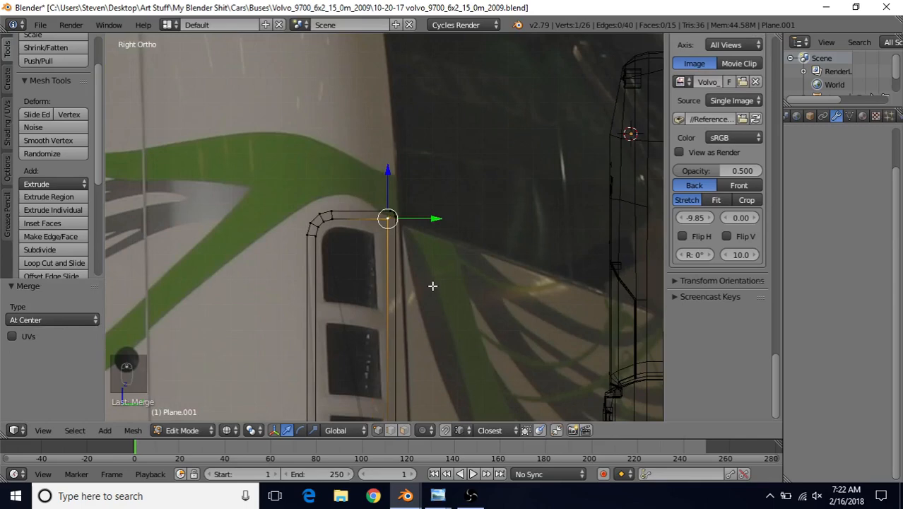
middle_click_drag(431, 284, 428, 121, "shift")
scroll(415, 292, "up", 1)
scroll(416, 291, "up", 4)
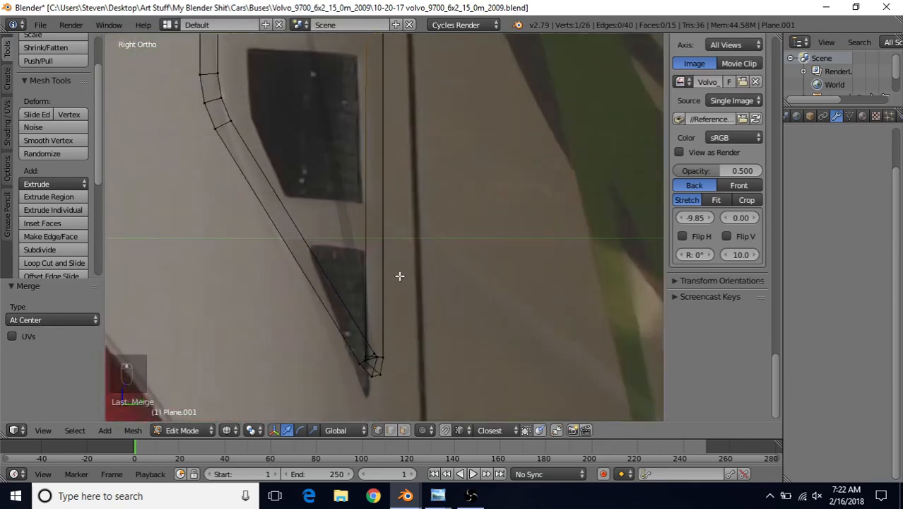
scroll(410, 211, "up", 4)
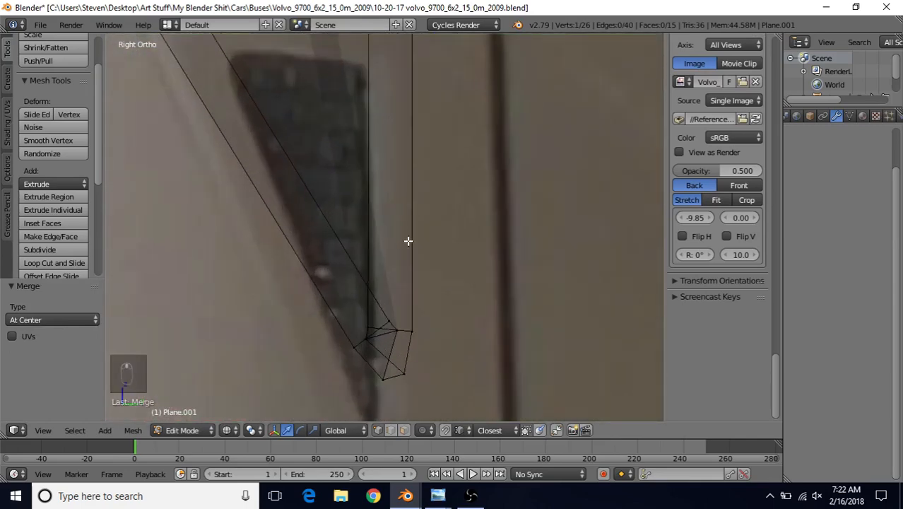
right_click(396, 338)
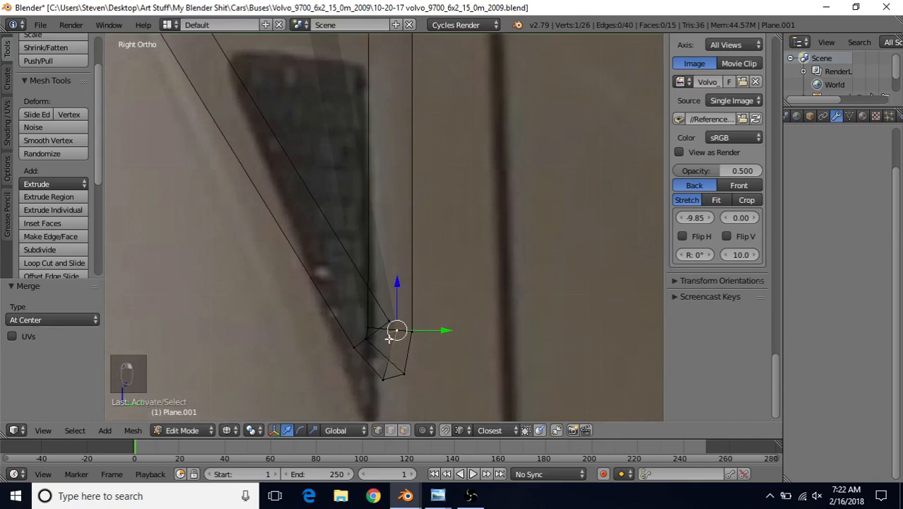
key("g")
right_click(367, 348)
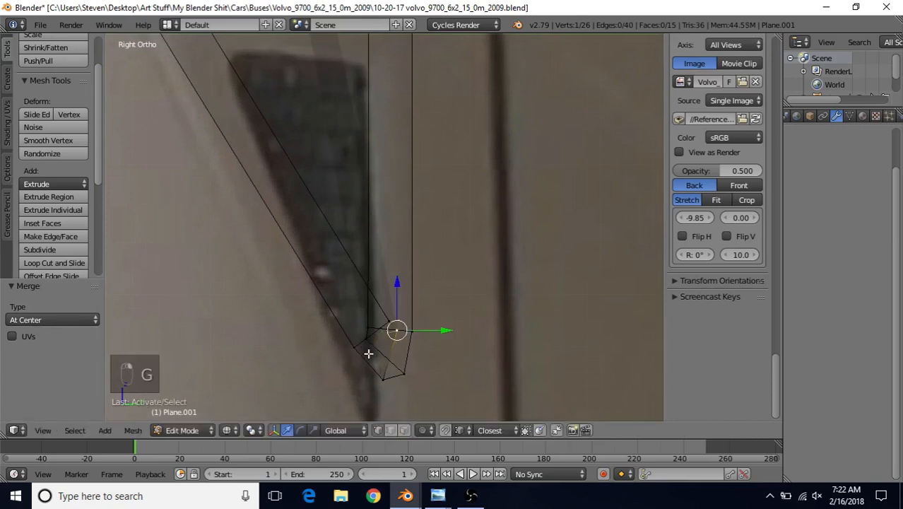
right_click(368, 340, "shift")
right_click(367, 325, "shift")
right_click(389, 312, "shift")
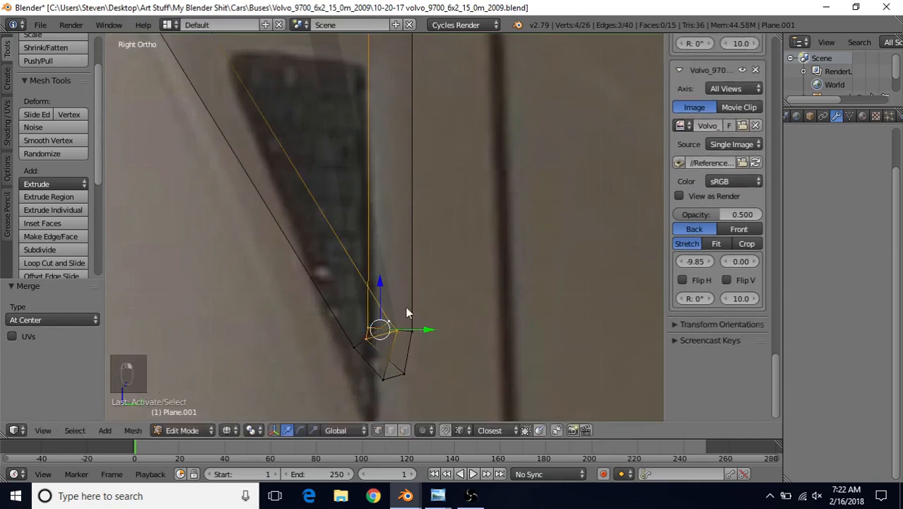
key("alt+m")
left_click(407, 308)
- Knife a horizontal, angle-constrained cut across the full panel width at the lower edge of the top vent opening
scroll(441, 286, "down", 3)
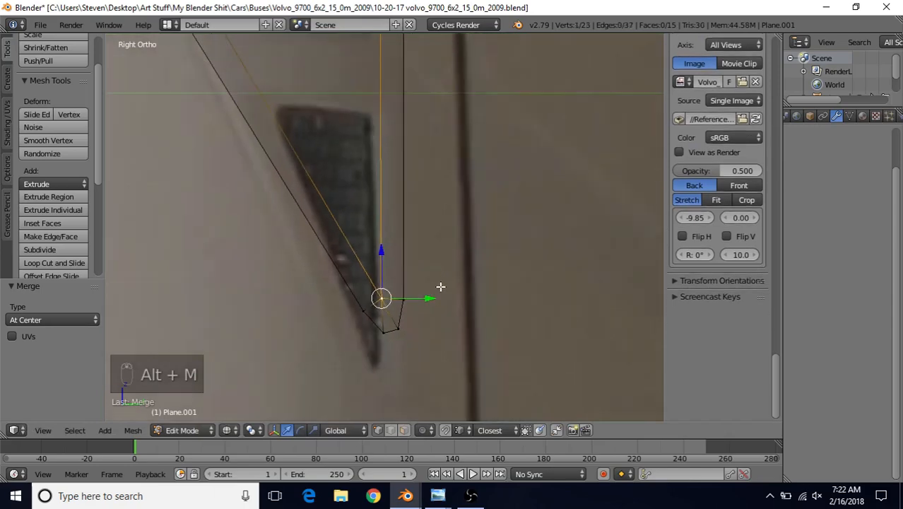
scroll(430, 283, "down", 5)
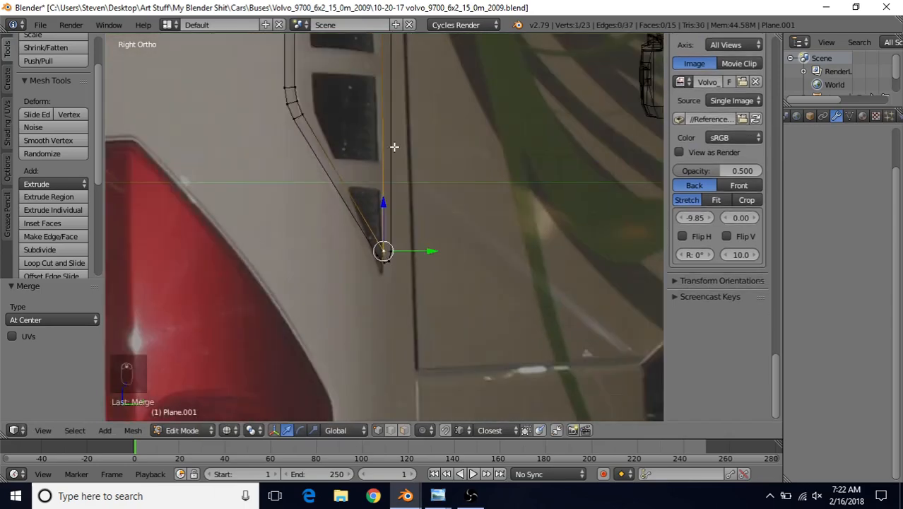
middle_click_drag(394, 173, 414, 414, "shift")
scroll(412, 158, "up", 1)
key("a")
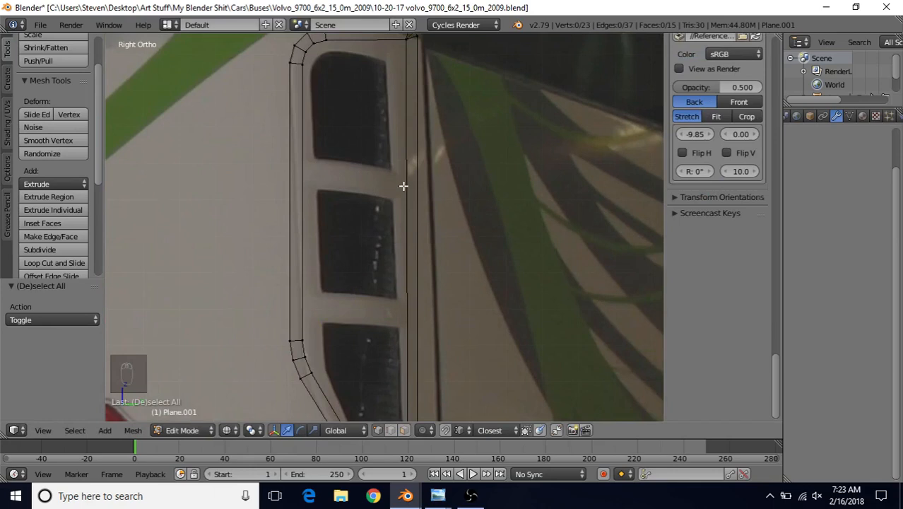
key("k")
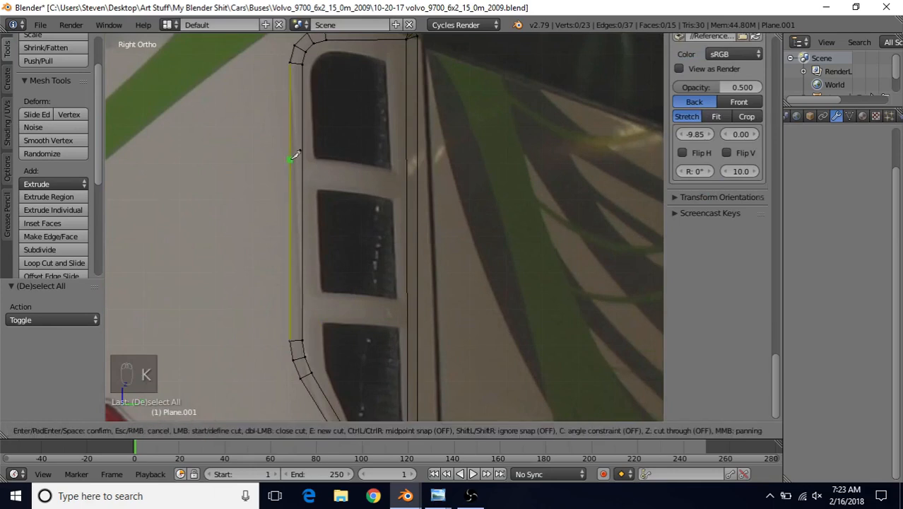
left_click(290, 159)
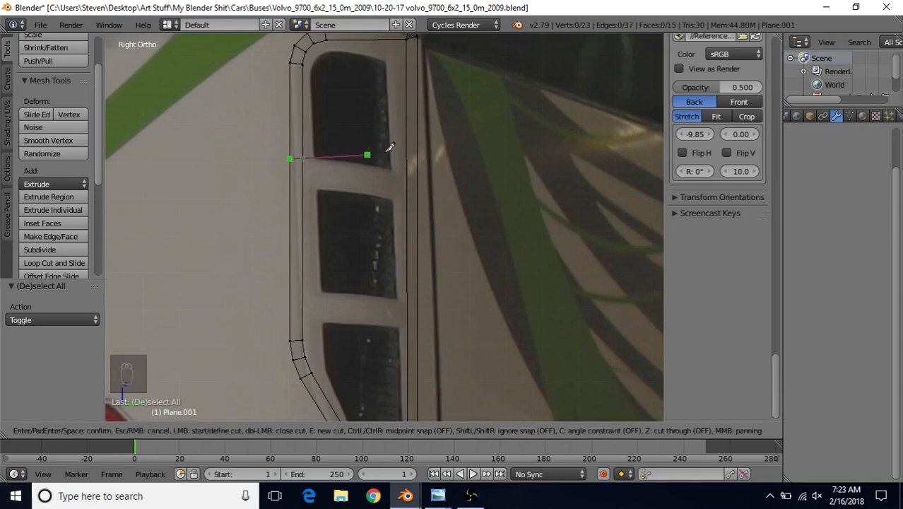
key("c")
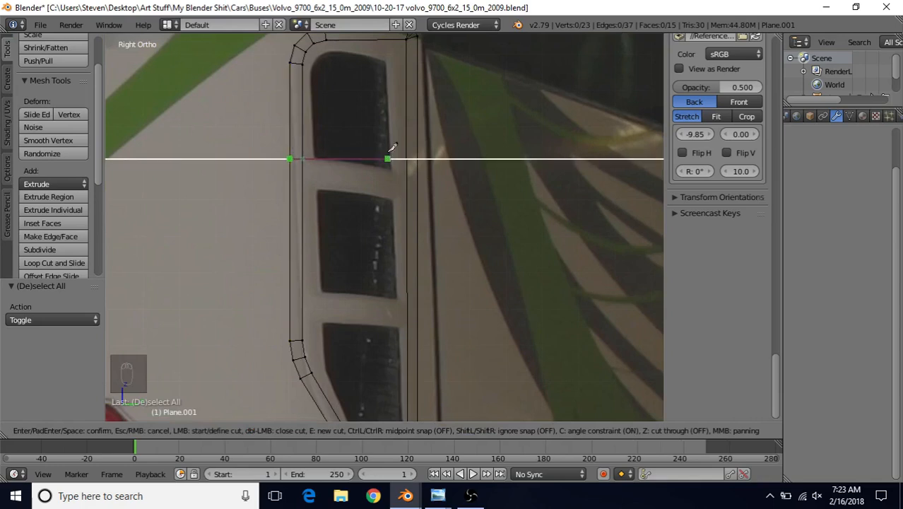
left_click(434, 146)
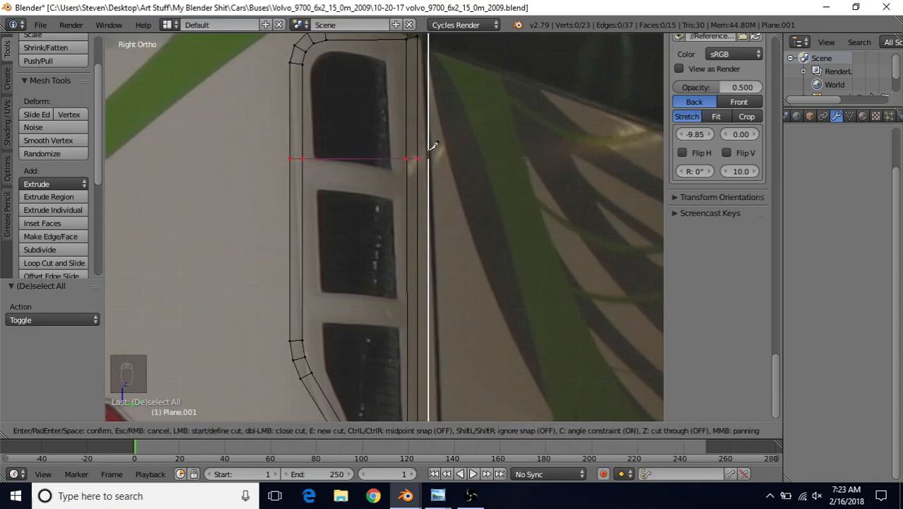
key("Return")
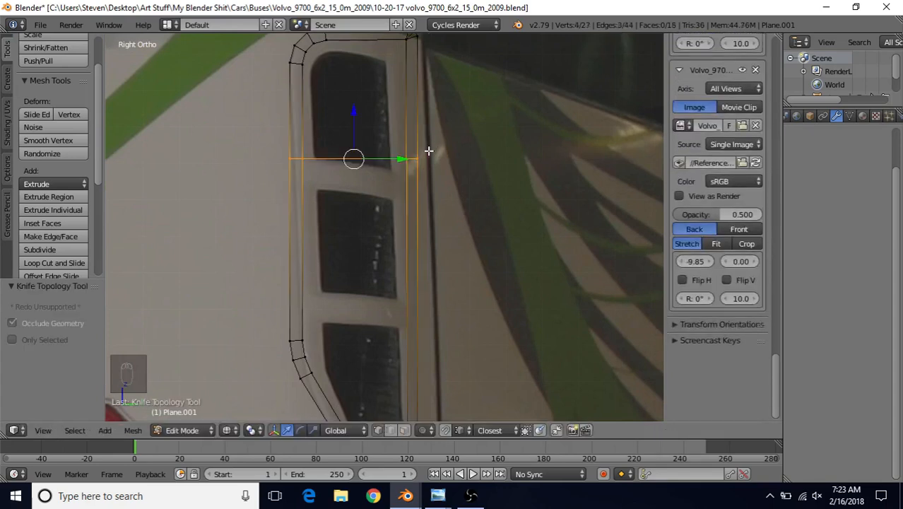
- Knife a horizontal, angle-constrained cut across the full panel width just above the second vent opening
key("k")
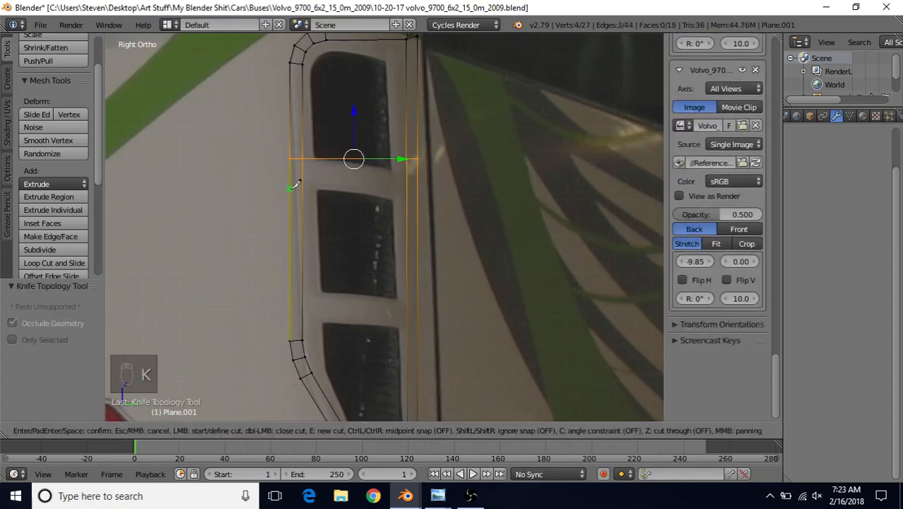
left_click(293, 185)
key("c")
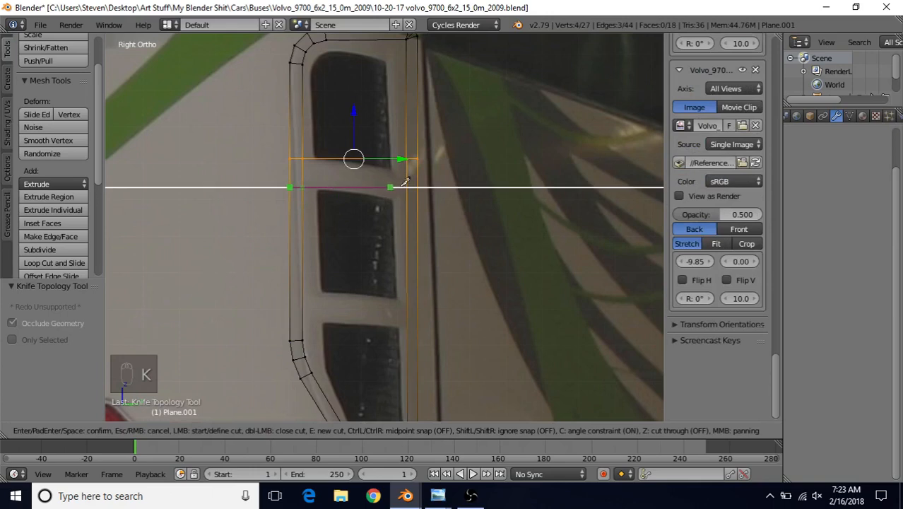
left_click(431, 183)
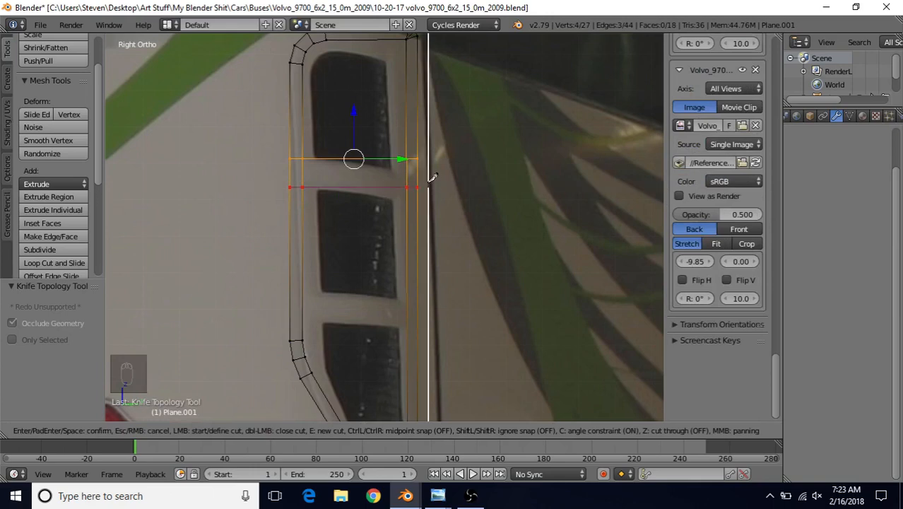
key("Return")
- Knife a horizontal, angle-constrained cut across the full panel width at the lower edge of the second vent opening
scroll(394, 265, "down", 5, "shift")
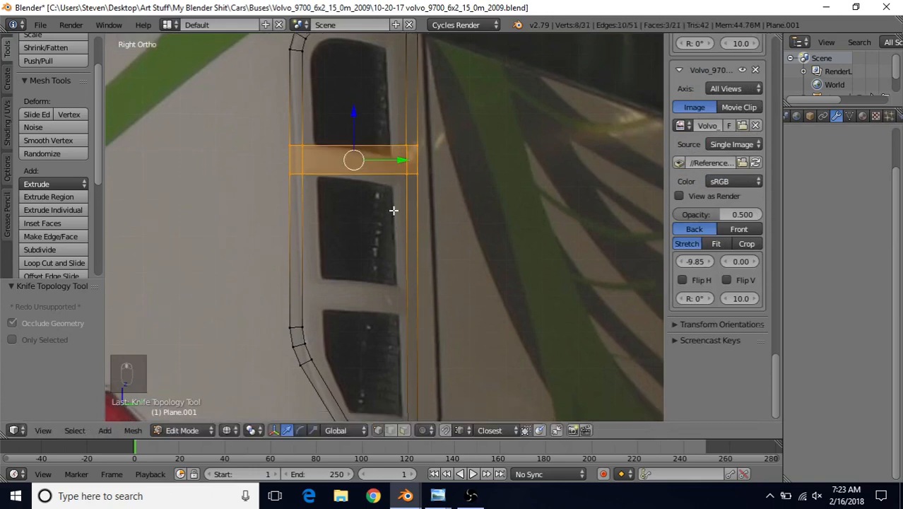
key("k")
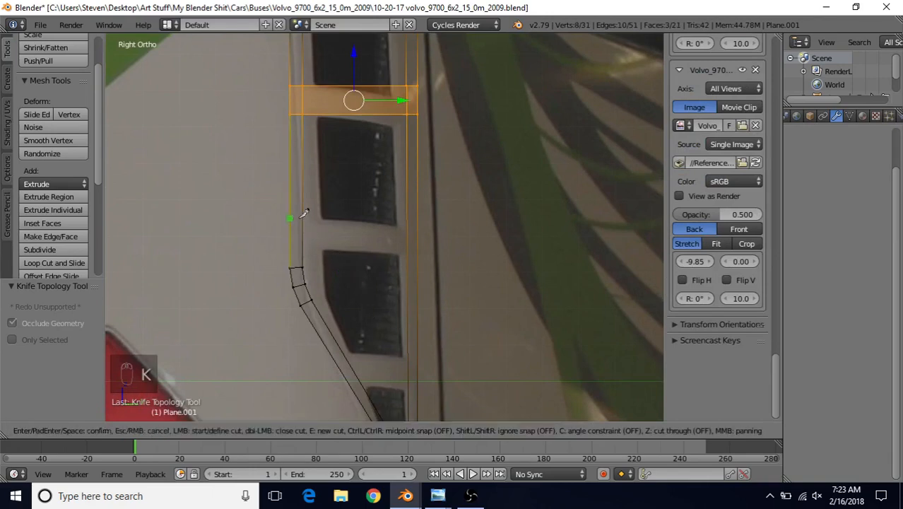
left_click(303, 215)
key("c")
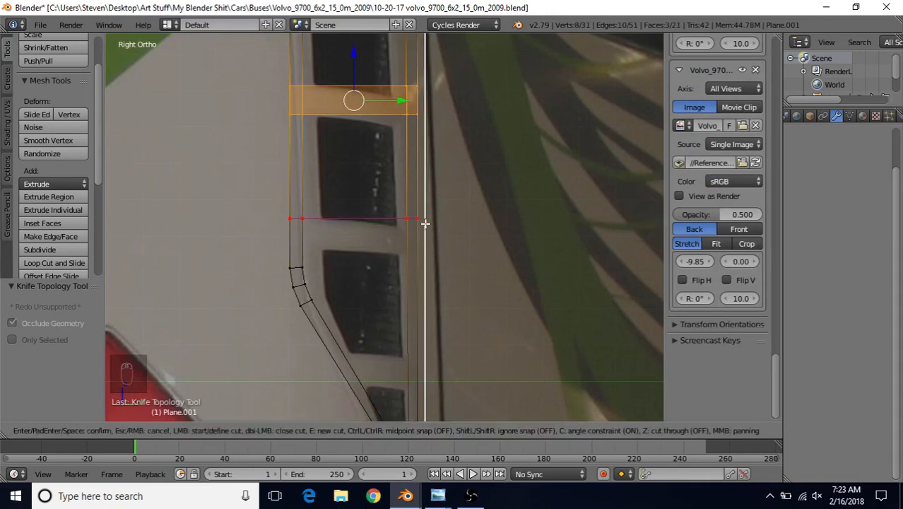
left_click(425, 224)
key("Return")
- Knife a horizontal, angle-constrained cut across the full panel width at the upper edge of the third vent opening
key("k")
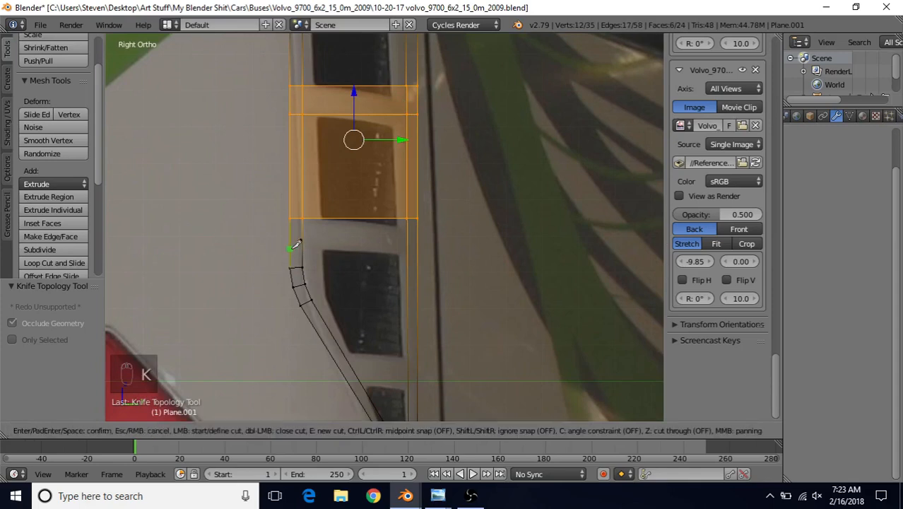
left_click(294, 245)
key("c")
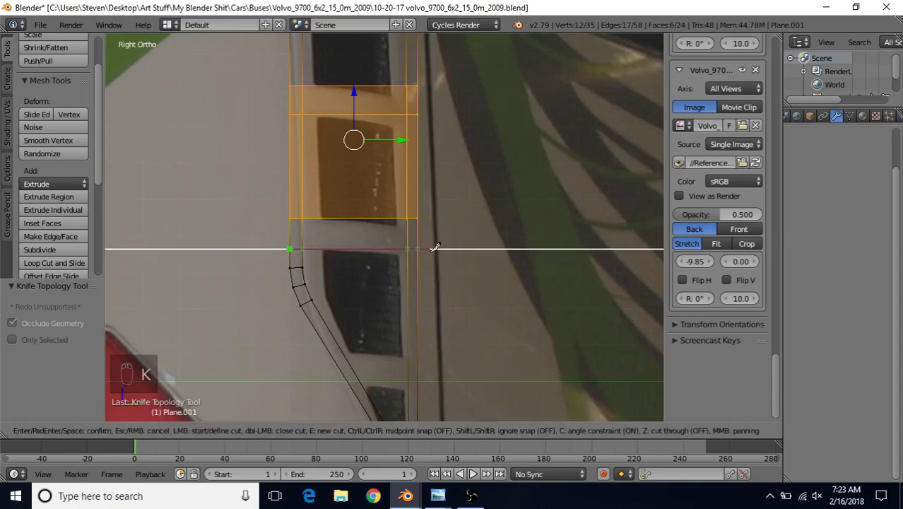
left_click(435, 248)
key("Return")
- Knife a horizontal, angle-constrained cut from the slanted border to the straight side at the third vent opening's lower edge
middle_click_drag(414, 265, 386, 179, "shift")
key("k")
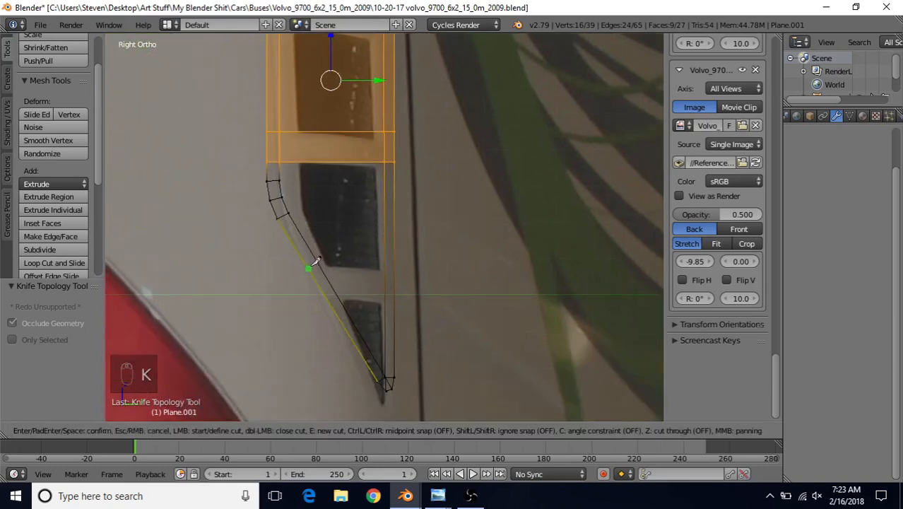
left_click(307, 266)
key("c")
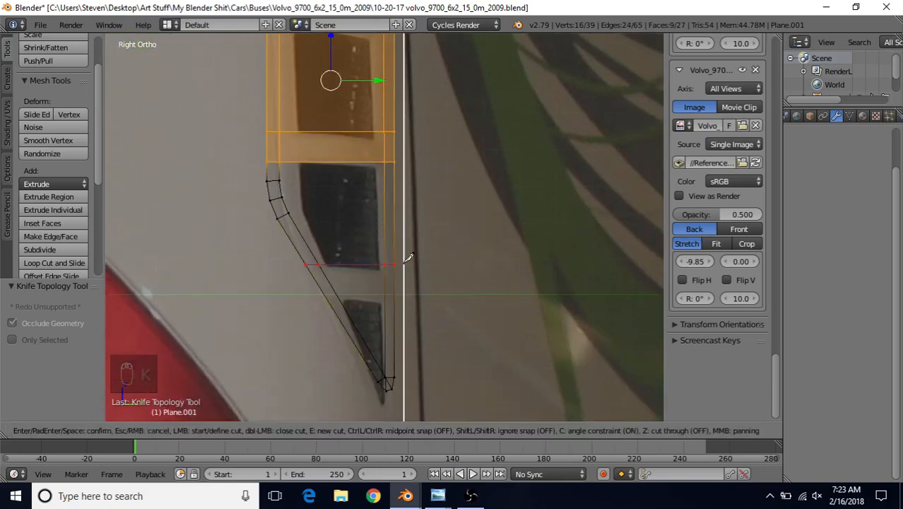
left_click(406, 260)
key("Return")
- Knife a horizontal, angle-constrained cut across the tapered panel at the upper edge of the bottom vent opening
key("k")
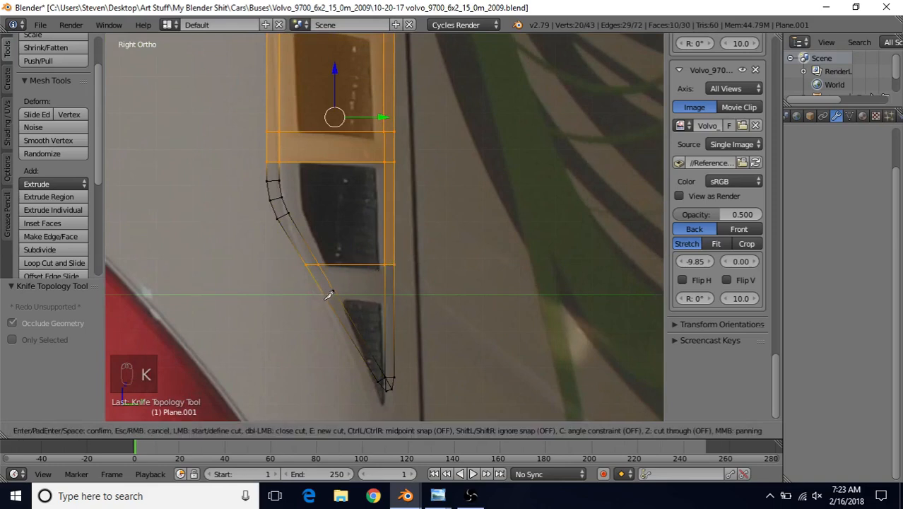
left_click(328, 300)
key("c")
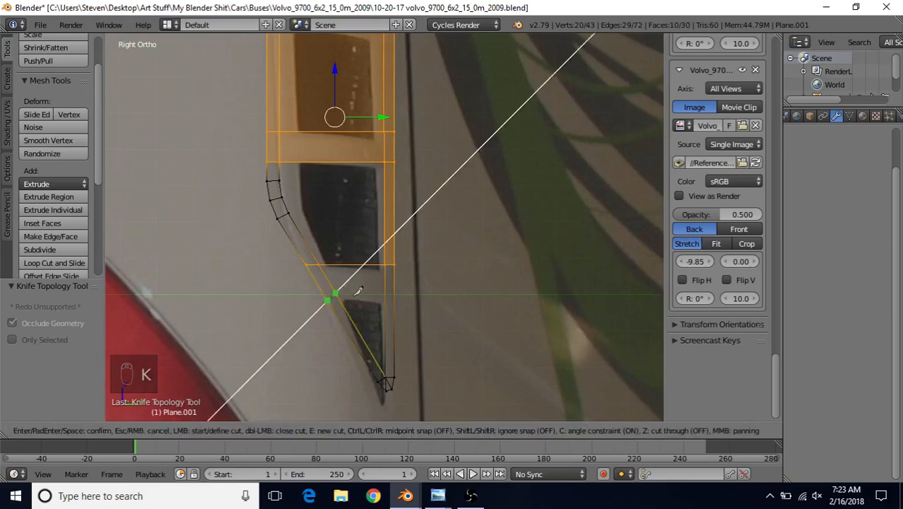
left_click(404, 294)
key("Return")
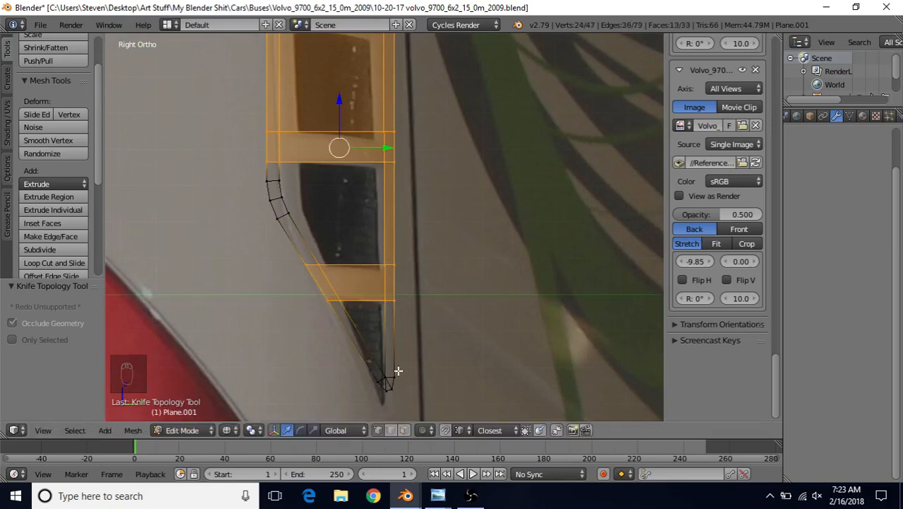
- Edge Slide the cut above the bottom vent opening by -0.090 and the cut below the third opening by 0.082
scroll(372, 261, "down", 2)
scroll(389, 248, "up", 3)
right_click(359, 328, "alt")
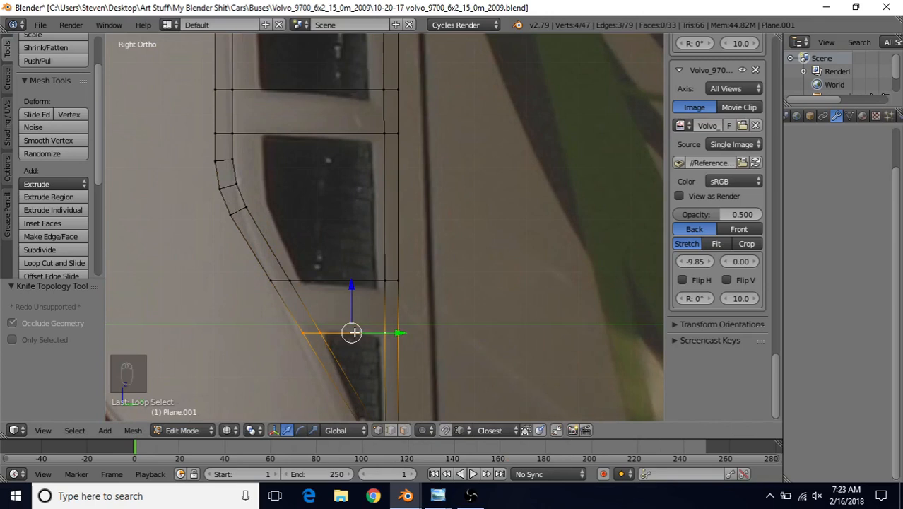
key("q")
left_click(359, 258)
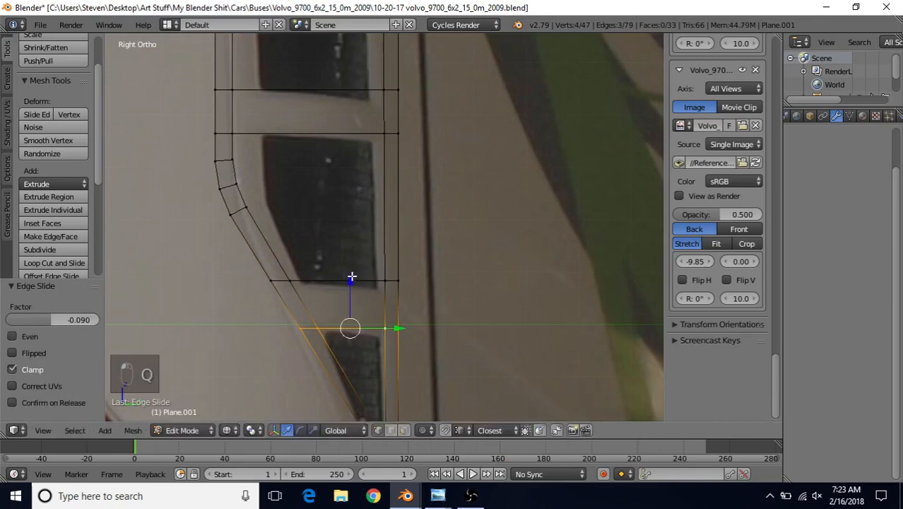
key("q")
left_click(383, 247)
- Edge Slide the cut above the third vent opening by -0.021 and the cut above the second opening by -0.067
middle_click_drag(357, 182, 380, 282, "shift")
right_click(331, 237, "alt")
key("q")
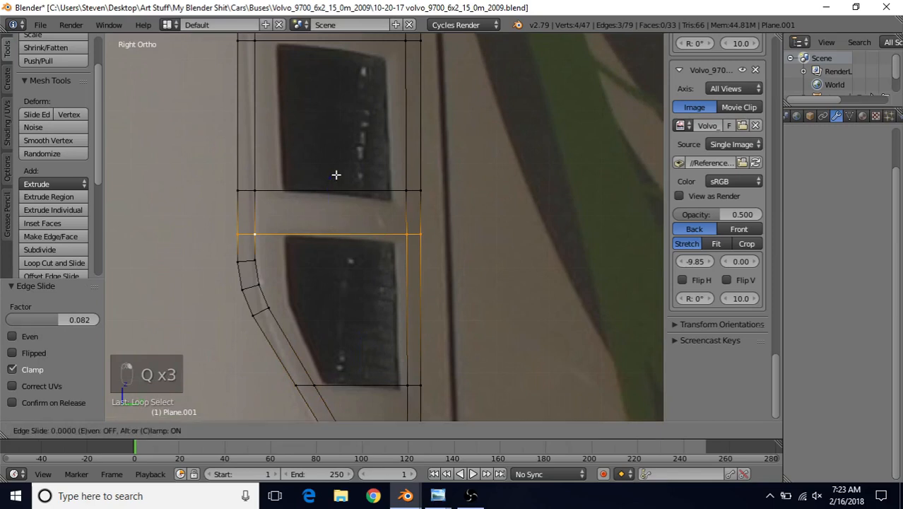
left_click(335, 175)
scroll(389, 282, "down", 1)
middle_click_drag(359, 184, 373, 287, "shift")
right_click(366, 217, "alt")
key("q")
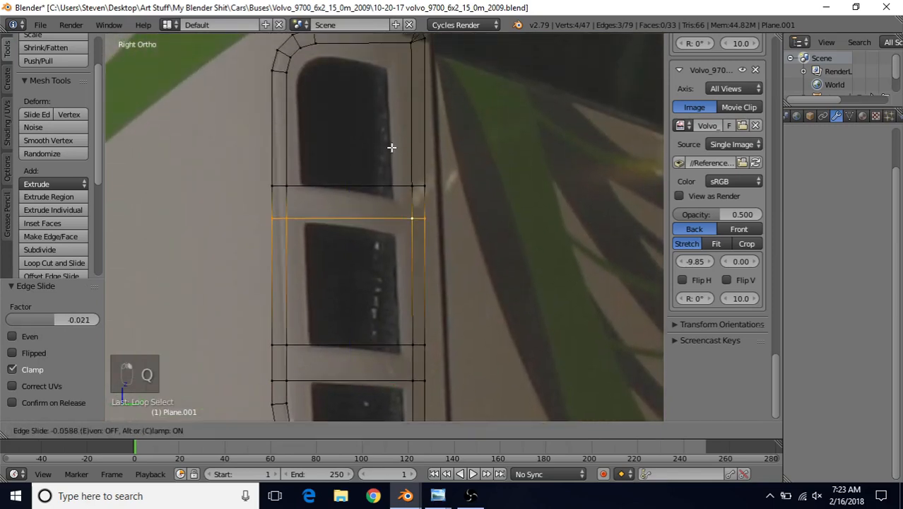
left_click(392, 147)
- Edge Slide the cut below the top vent opening by 0.038 and the cut below the second opening by 0.082
right_click(375, 188, "alt")
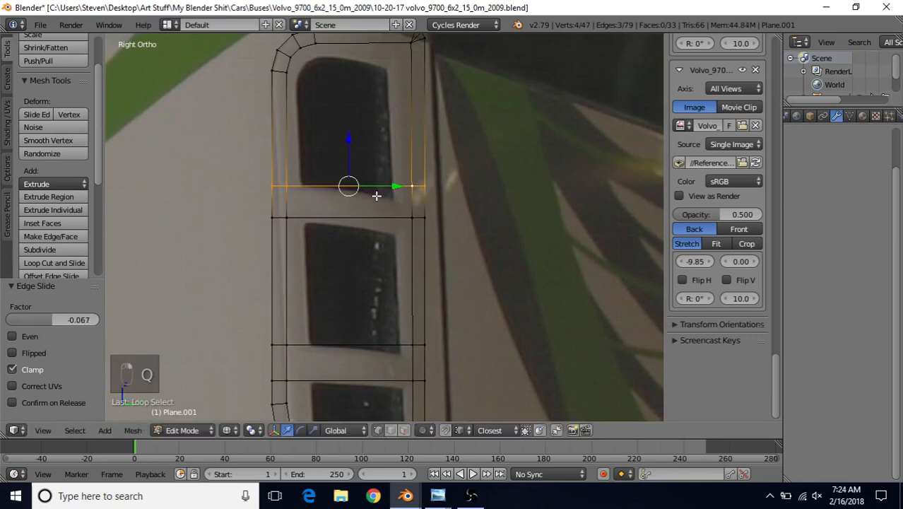
key("q")
left_click(377, 195)
right_click(360, 337, "alt")
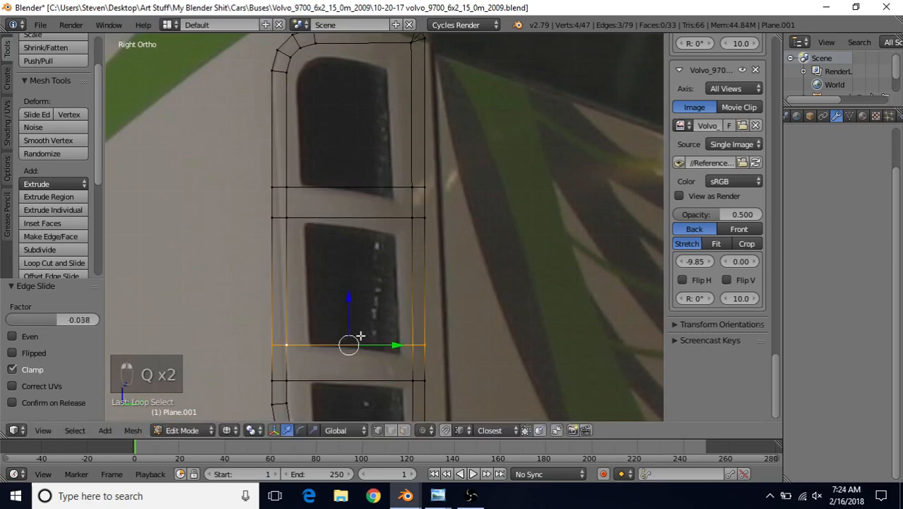
key("q")
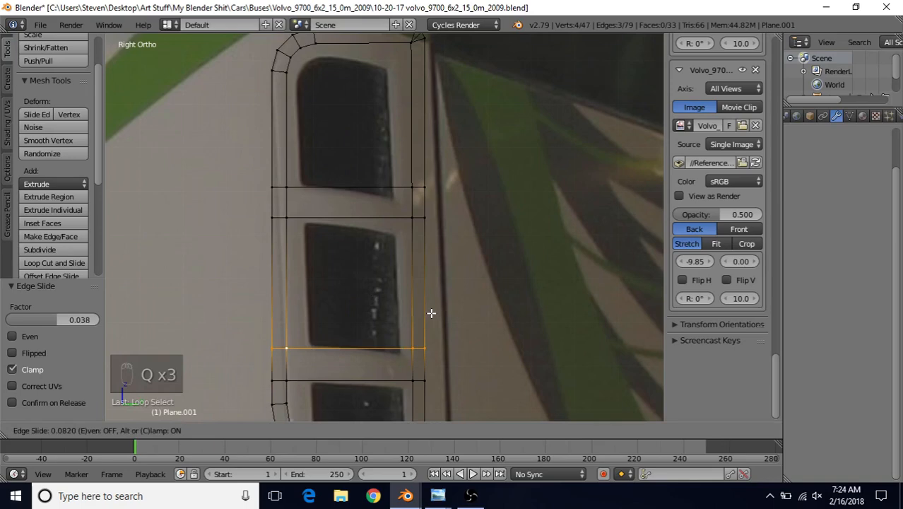
left_click(431, 313)
- Edge Slide the horizontal cut above the bottom vent opening, using a factor of 0.052
scroll(427, 357, "down", 3)
middle_click_drag(421, 340, 423, 285, "shift")
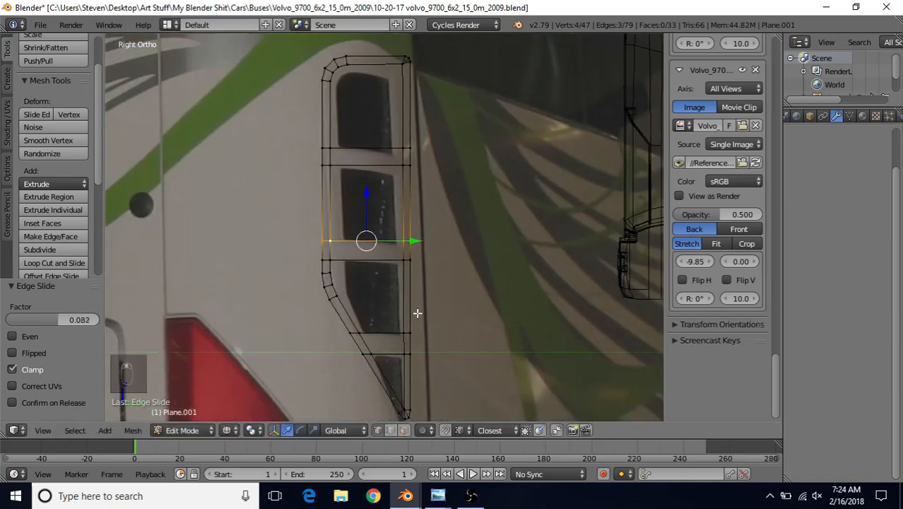
left_click(391, 348, "alt")
key("g")
key("g")
left_click(428, 308)
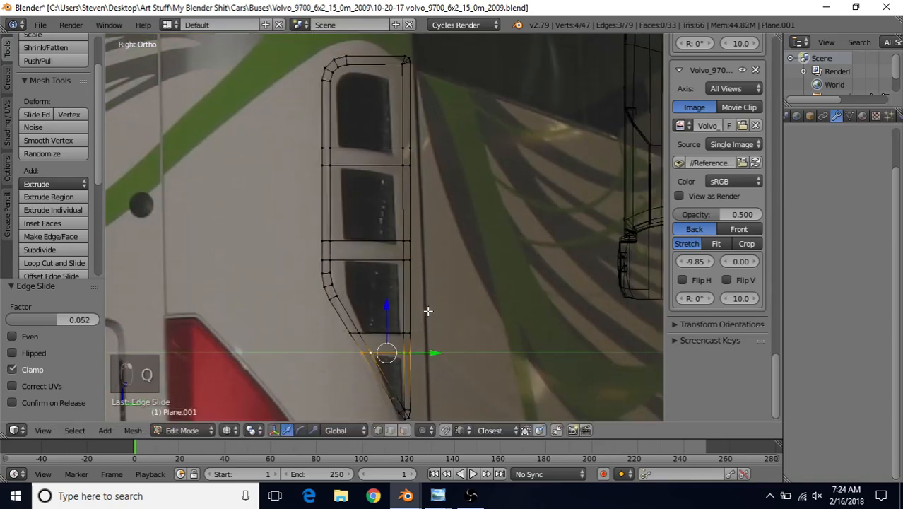
- Select the entire vent panel mesh
scroll(391, 294, "down", 3)
key("a")
key("a")
key("a")
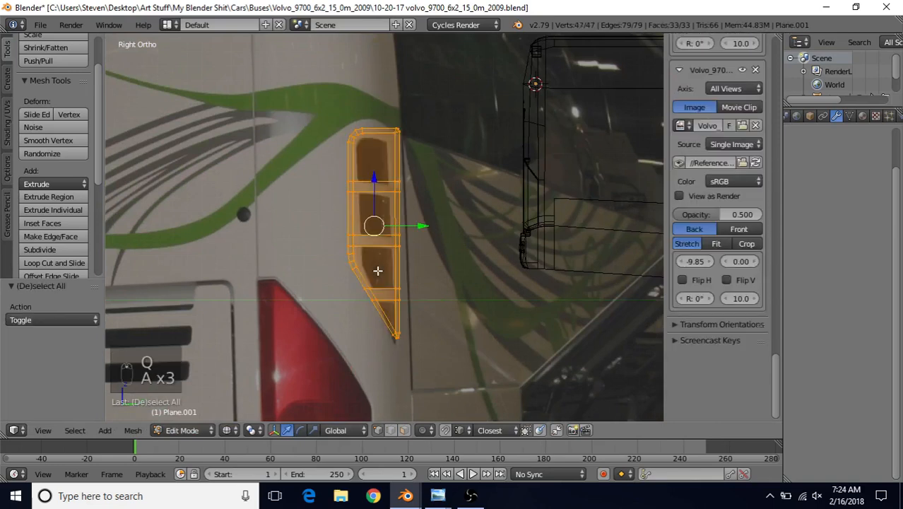
middle_click_drag(429, 252, 336, 260, "shift")
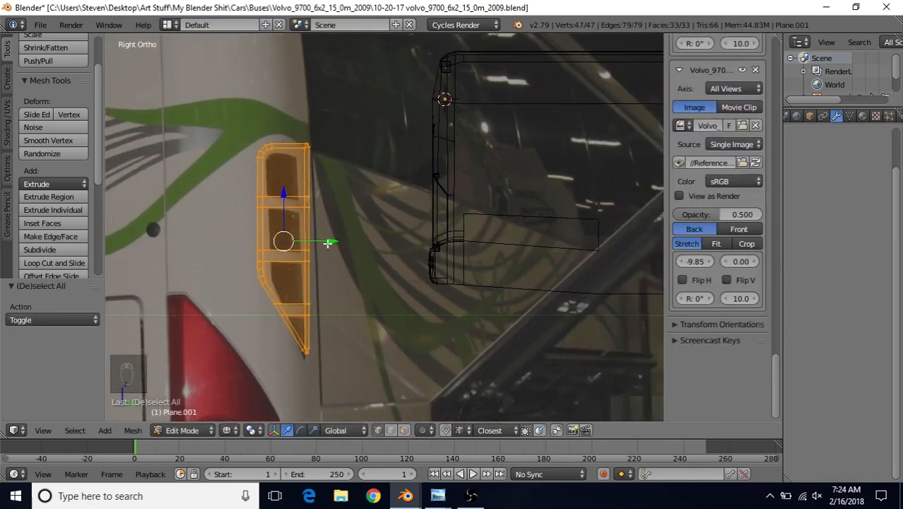
- Hide the reference photo and show the right-view blueprint background image
left_click(741, 68)
scroll(773, 332, "up", 4)
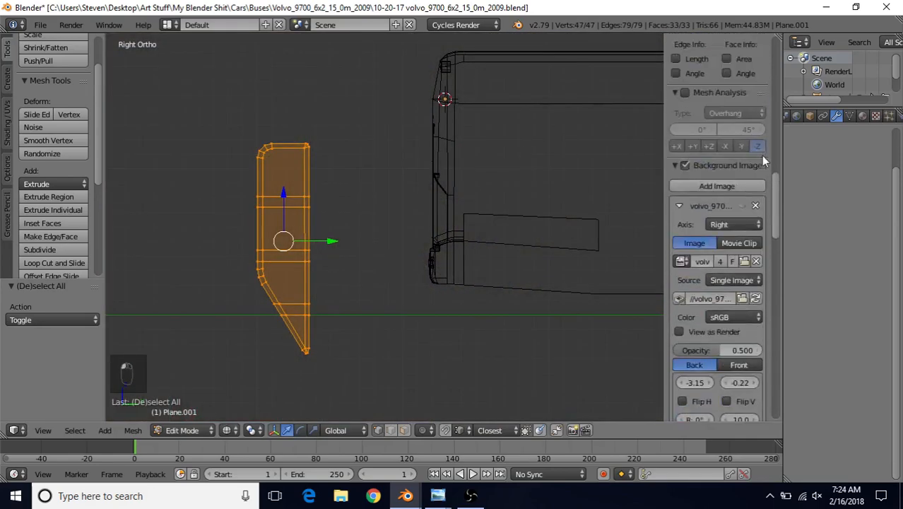
scroll(763, 161, "up", 5)
scroll(770, 177, "down", 6)
left_click(742, 162)
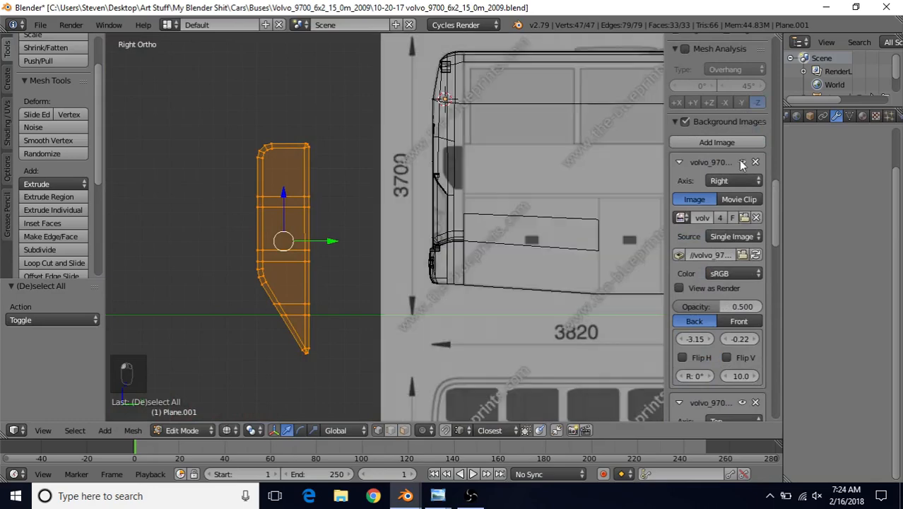
scroll(396, 286, "up", 4)
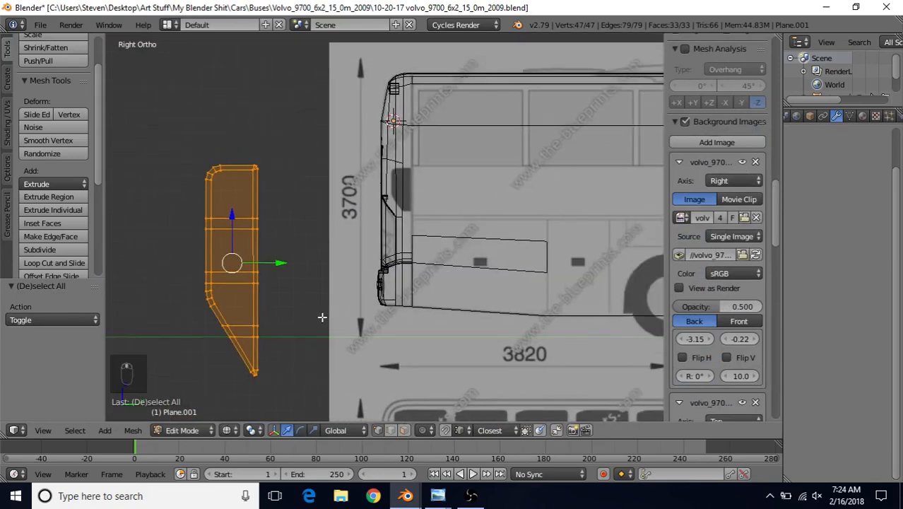
- Move the panel 0.770 in Y and 0.324 in Z, scale it to 0.386, and place it over the blueprint's dark vent shape
key("a")
key("g")
left_click(377, 195)
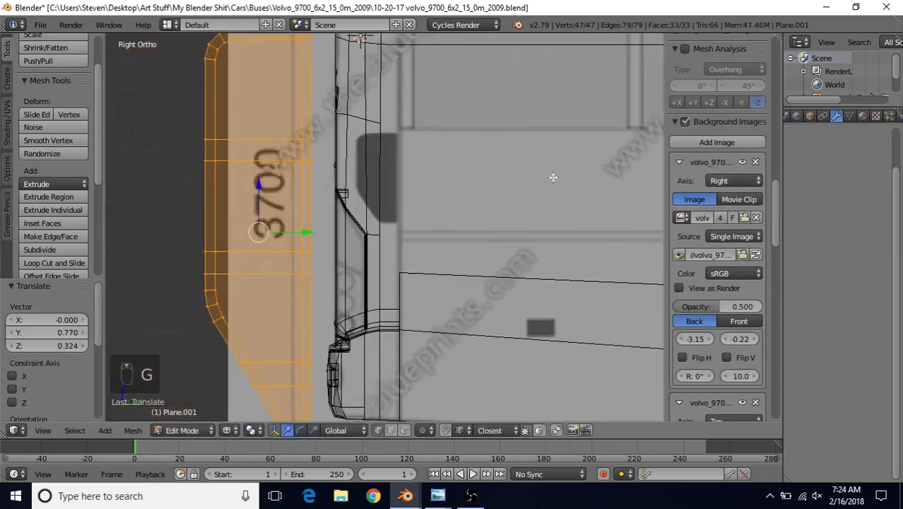
key("s")
left_click(377, 195)
key("g")
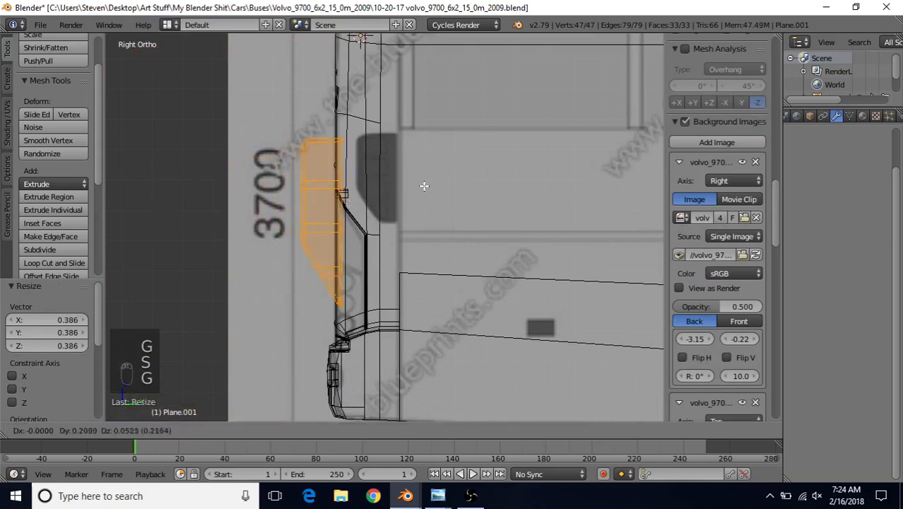
left_click(453, 180)
- Scale the vent panel to 0.626 and move it 0.055 in Y and 0.094 in Z onto the blueprint vent
key("s")
key("g")
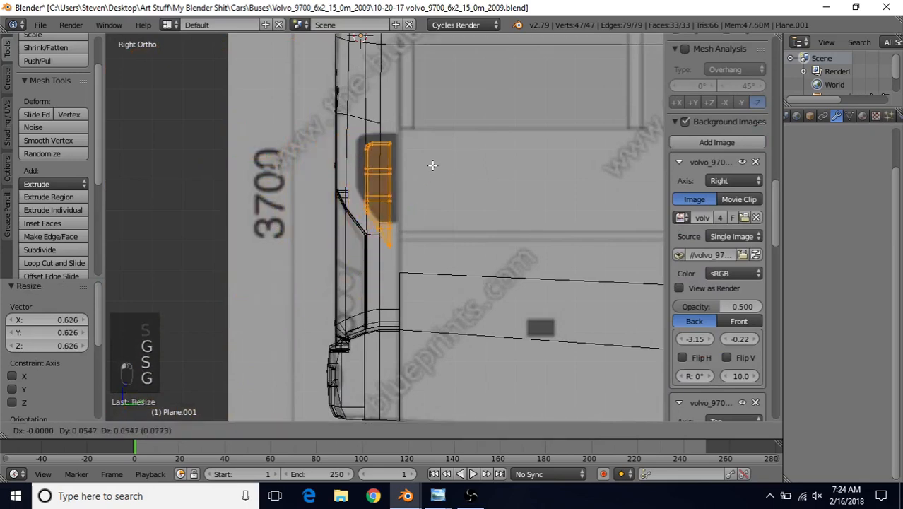
left_click(430, 155)
- Nudge the panel 0.010 in Y and -0.006 in Z, fine-adjust by -0.004 and -0.001, and switch to solid shading
scroll(437, 231, "up", 3)
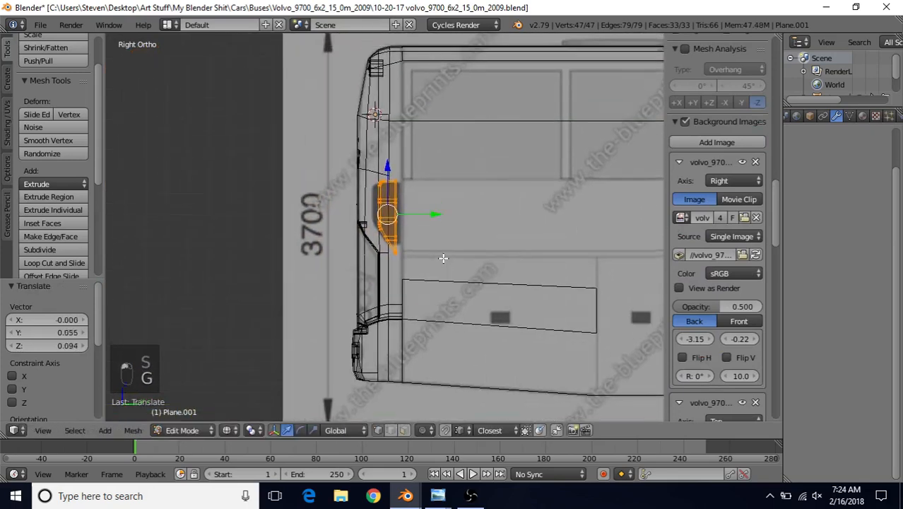
scroll(435, 222, "up", 1)
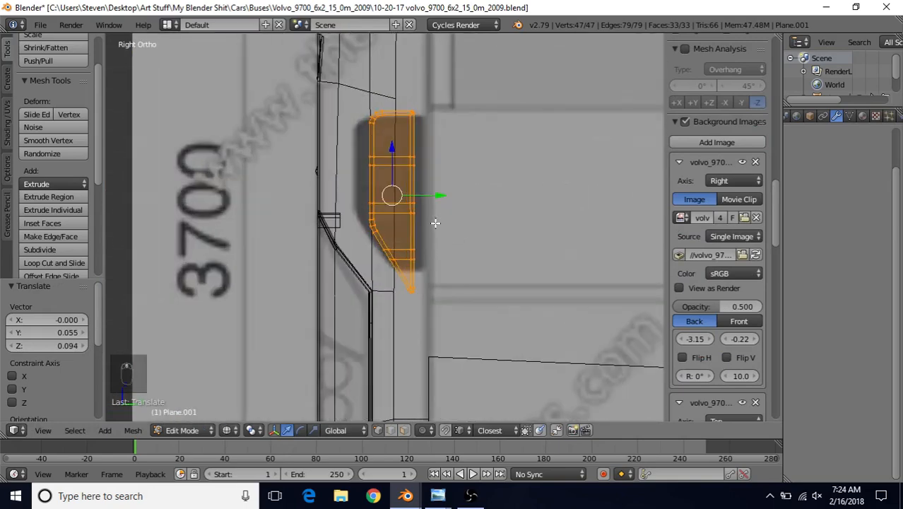
key("g")
left_click(436, 174)
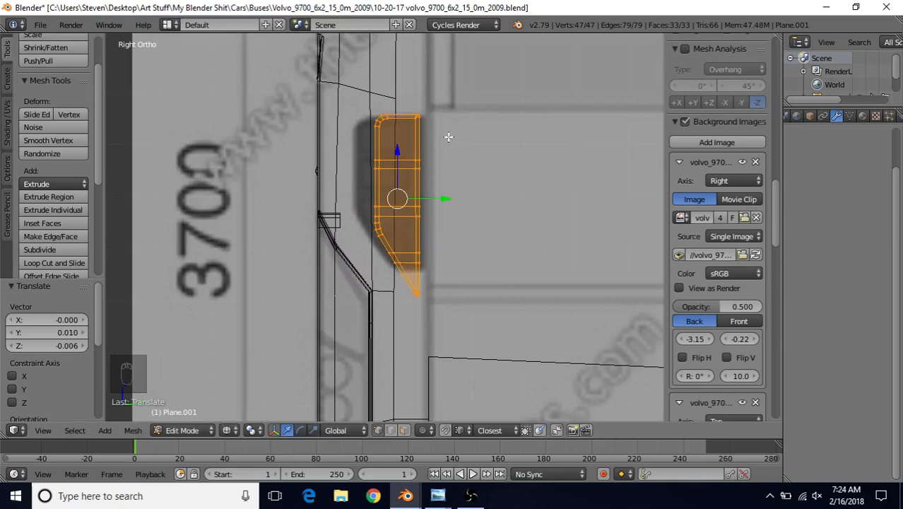
key("g")
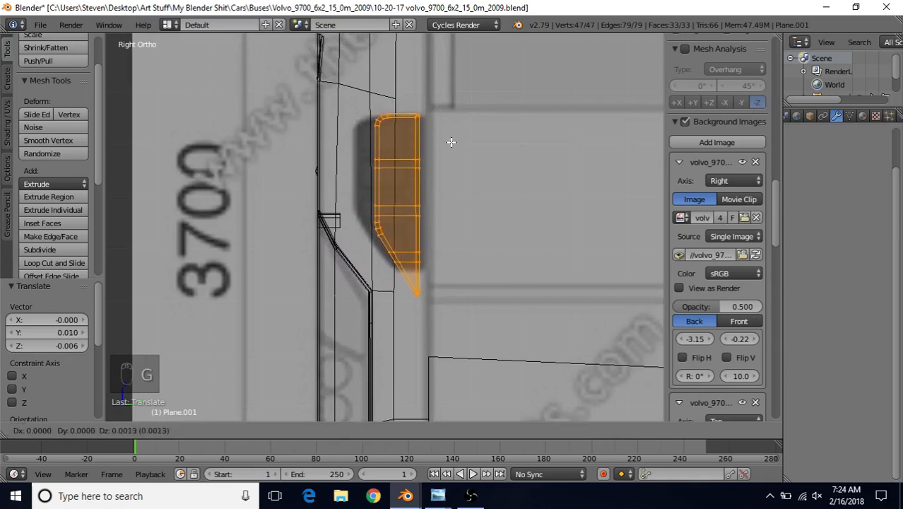
left_click(449, 143)
scroll(427, 250, "down", 6)
key("z")
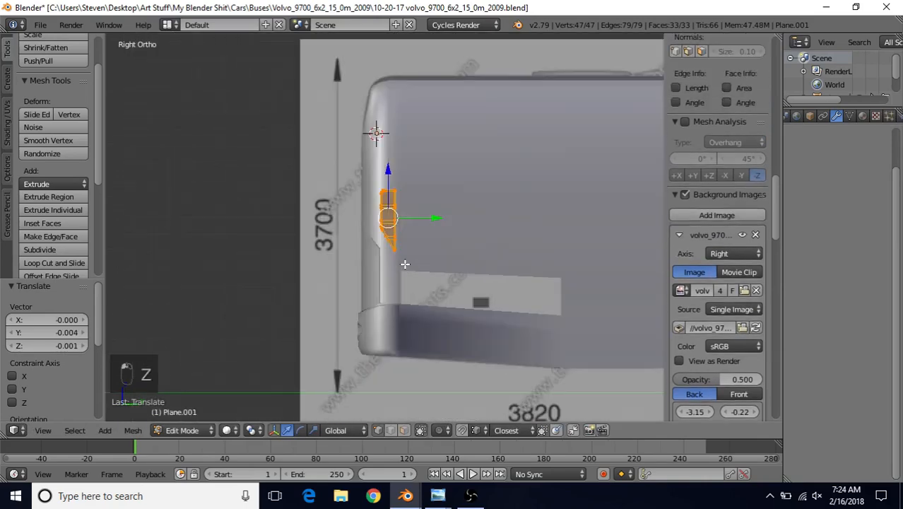
- Move the vent panel -1.231 in X toward the bus's side surface
middle_click_drag(405, 264, 506, 278)
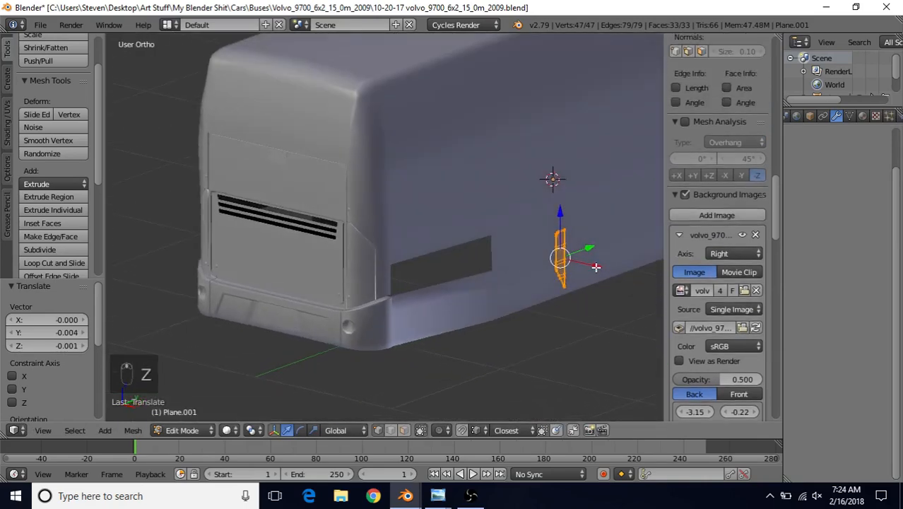
left_click_drag(595, 267, 426, 230)
middle_click_drag(425, 238, 357, 232)
scroll(357, 232, "up", 3)
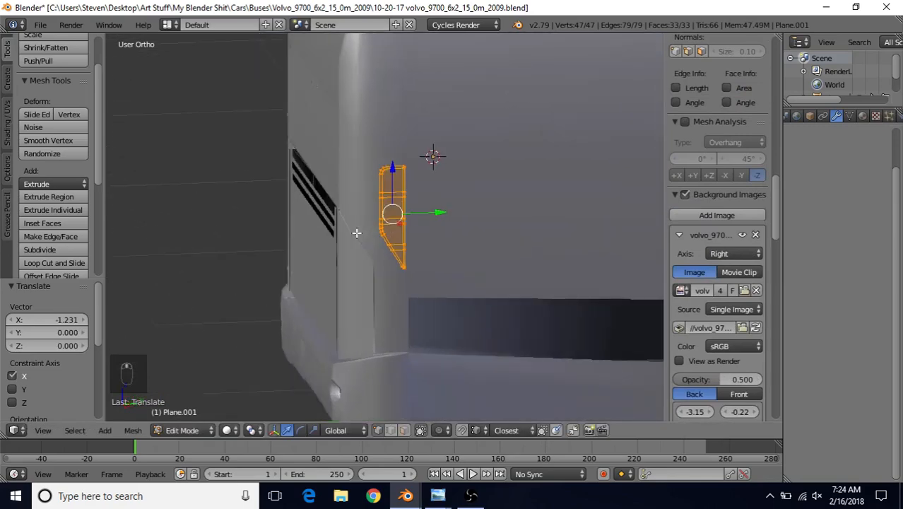
- Raise the vent panel 0.018 in Z and compare its position with the blueprint's dark vent shape
key("KP_3")
key("z")
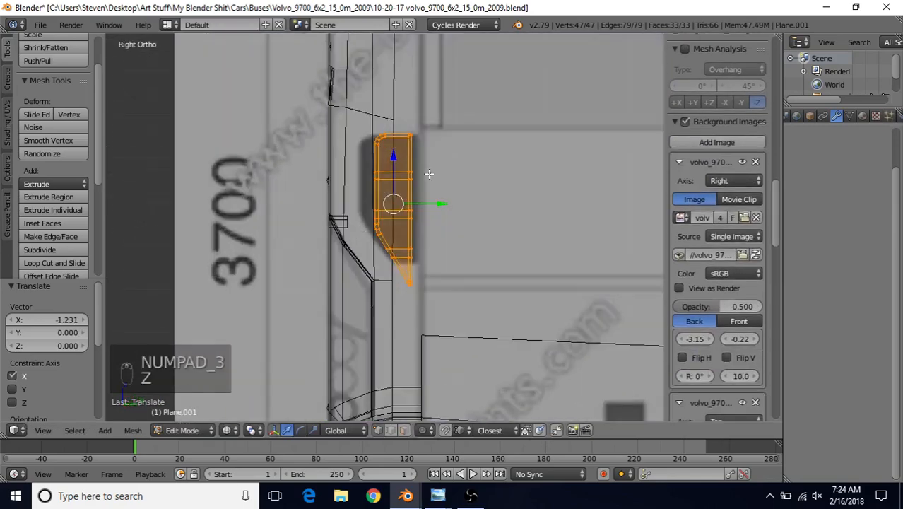
key("g")
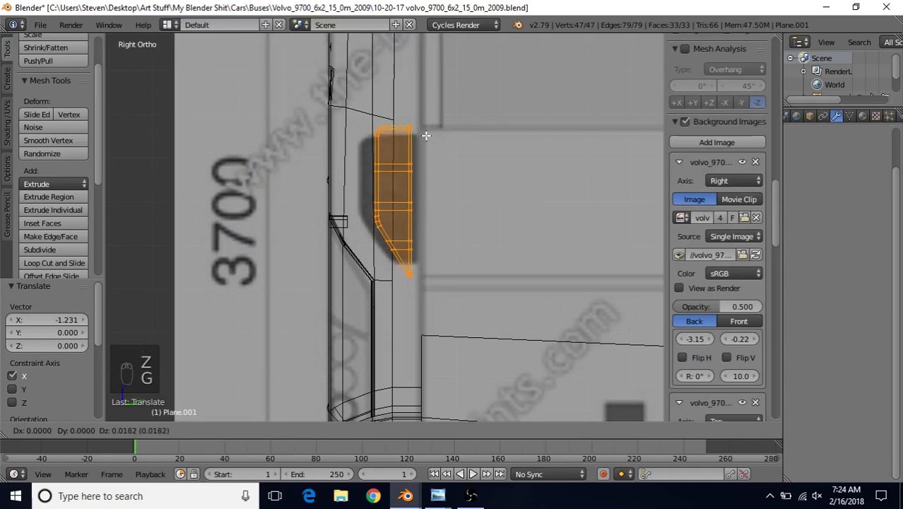
left_click(438, 129)
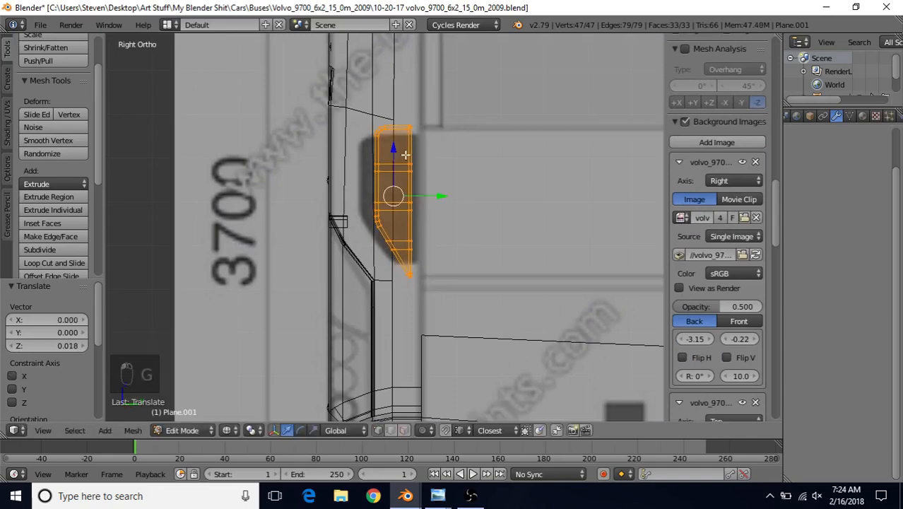
key("z")
scroll(419, 185, "down", 4)
middle_click_drag(419, 185, 525, 201)
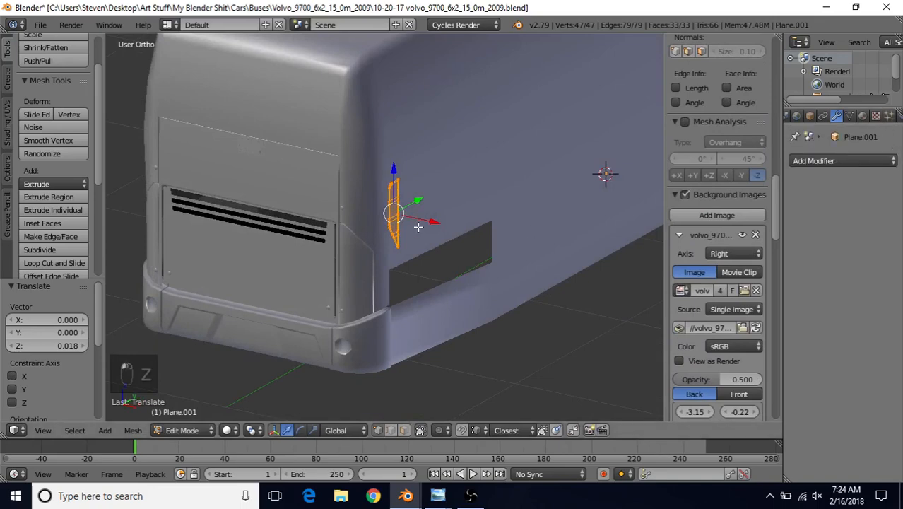
key("KP_3")
scroll(415, 220, "up", 2)
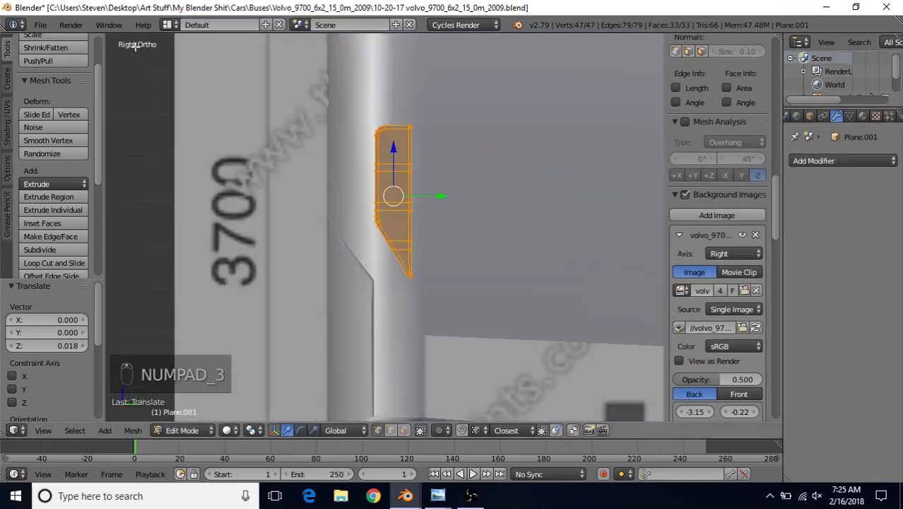
key("z")
scroll(413, 216, "up", 2)
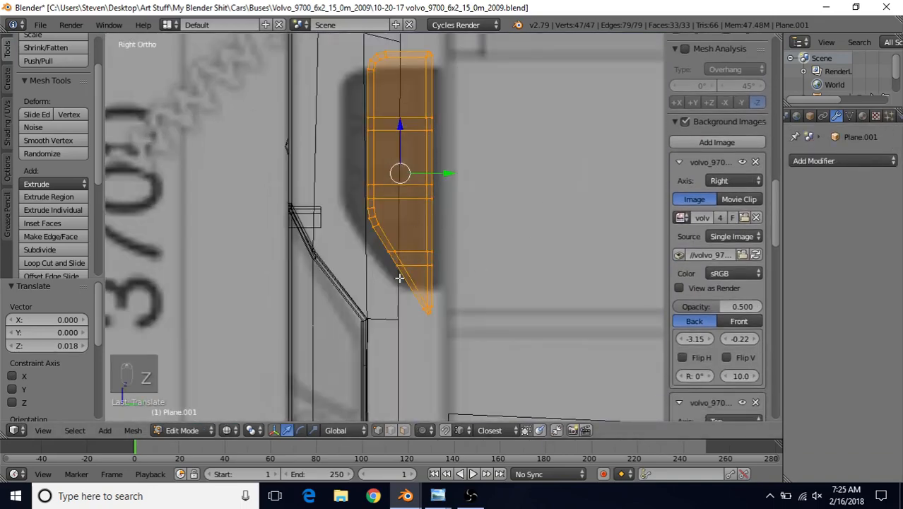
- Add a Shrinkwrap modifier to the vent panel with the bus body object Plane as its target
key("z")
scroll(442, 280, "down", 4)
middle_click_drag(460, 222, 758, 181)
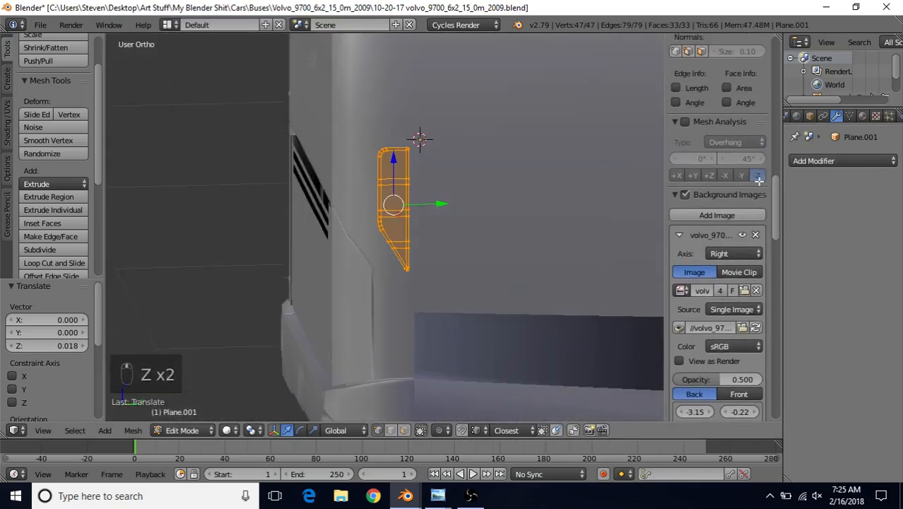
left_click(856, 159)
left_click(753, 341)
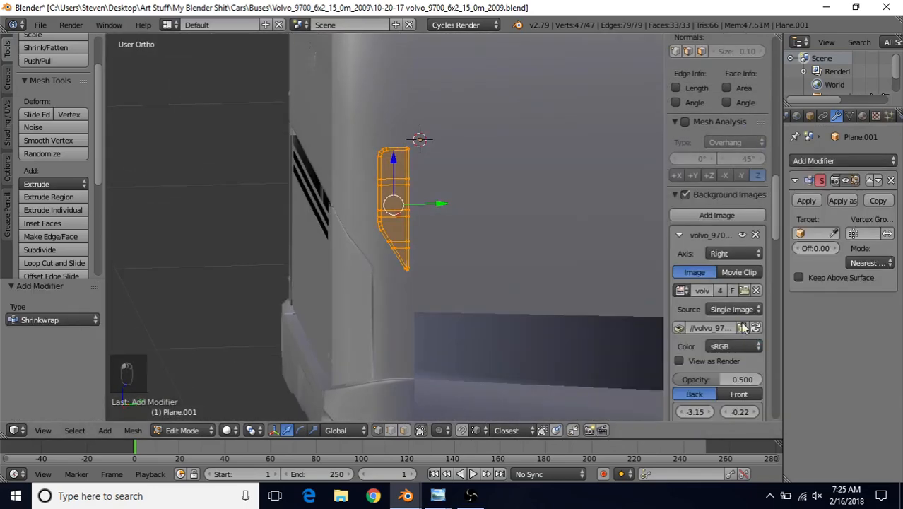
scroll(476, 197, "down", 2)
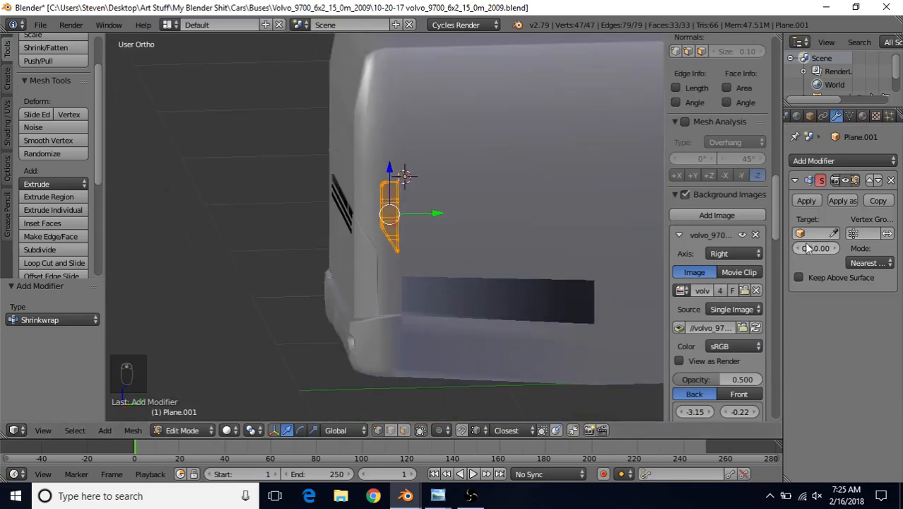
left_click(834, 233)
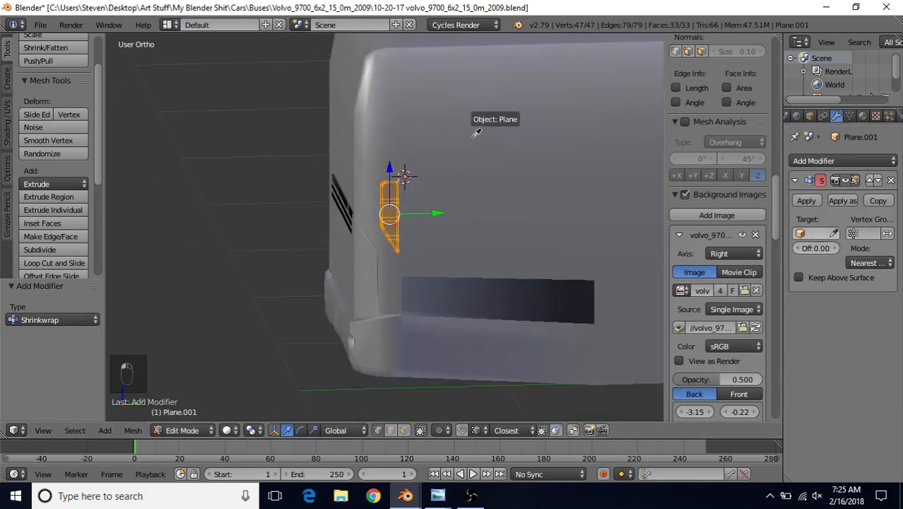
left_click(490, 115)
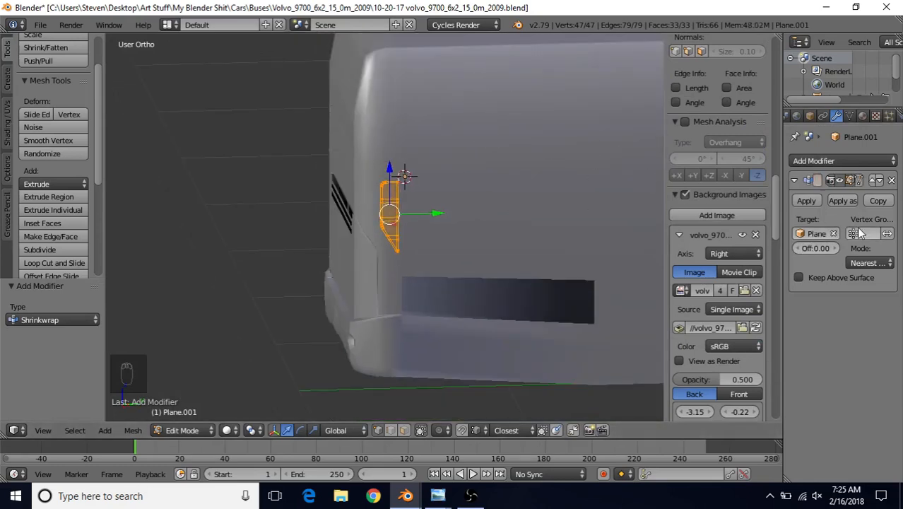
- Set the Shrinkwrap mode to Project and apply the modifier to the vent panel in Object Mode
left_click(869, 262)
left_click(828, 235)
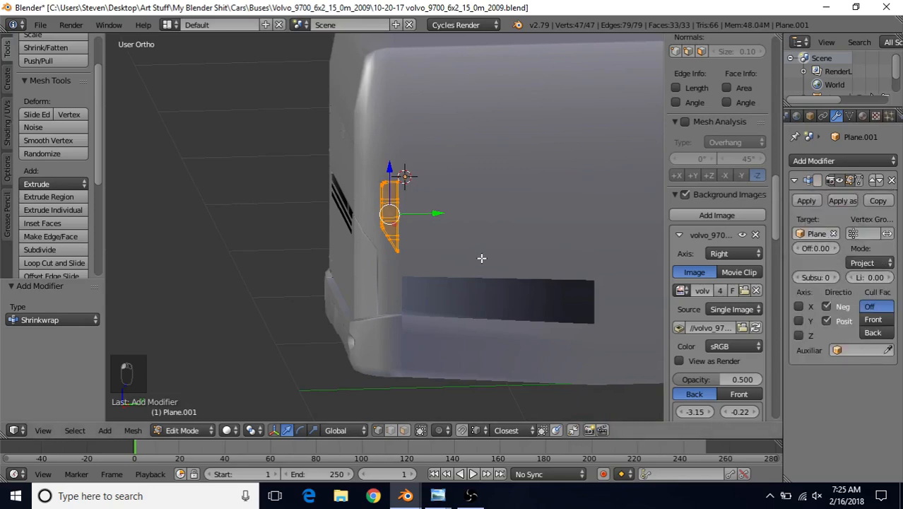
middle_click_drag(483, 246, 519, 222)
scroll(589, 248, "up", 3)
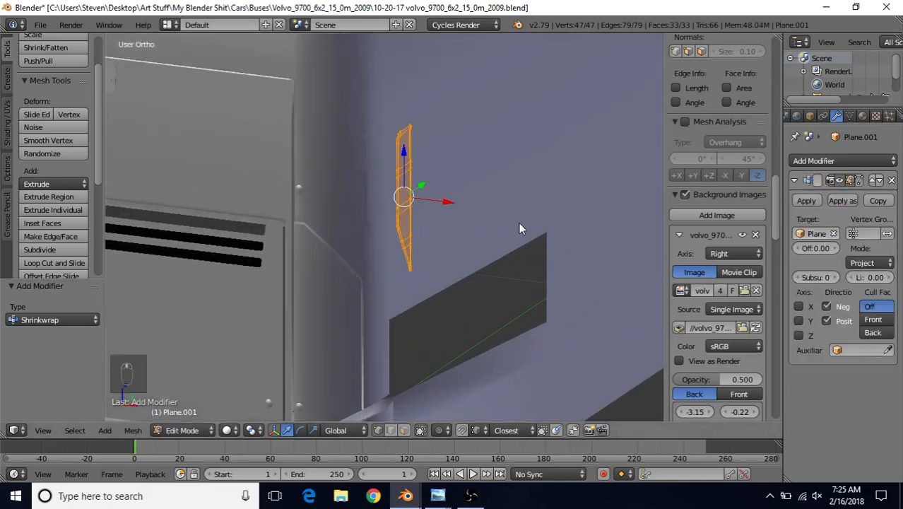
key("Tab")
middle_click_drag(437, 194, 404, 143)
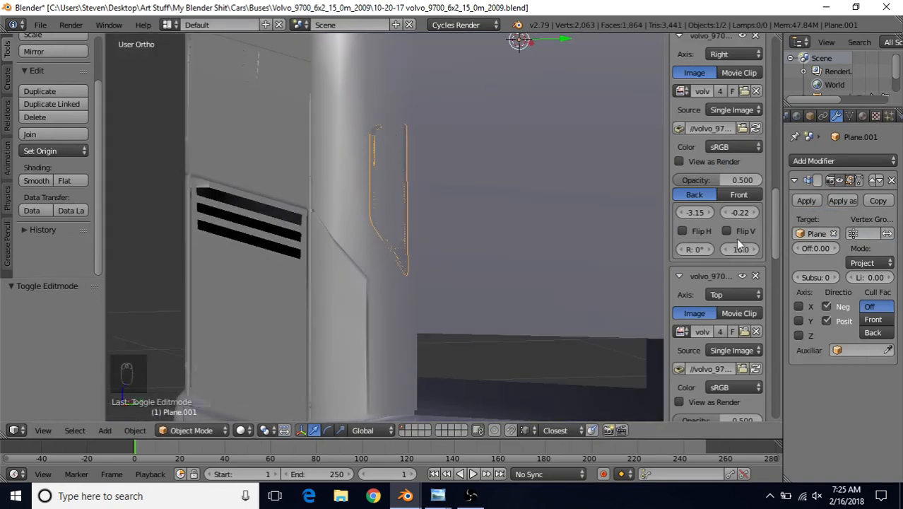
left_click(808, 201)
- Extrude all of the conformed panel's faces and move the extruded faces 0.004 in X
middle_click_drag(537, 233, 402, 236)
key("Tab")
scroll(402, 236, "up", 5)
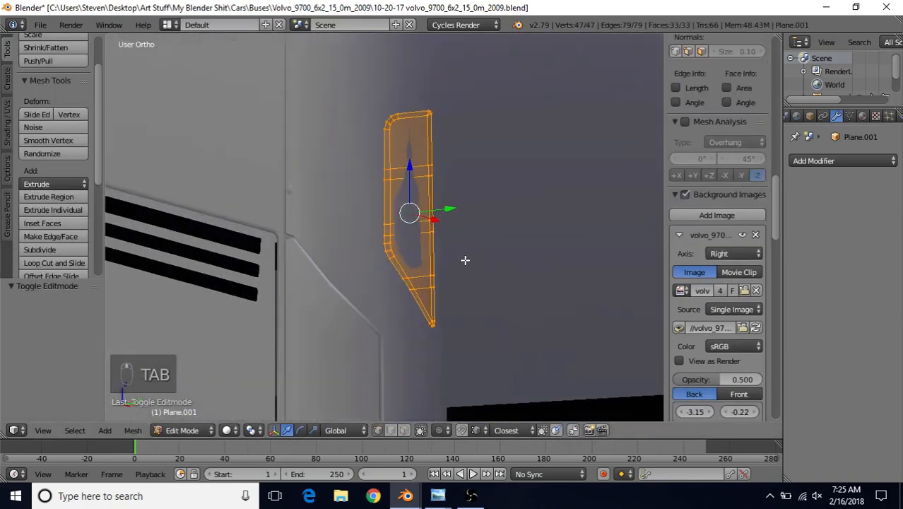
middle_click_drag(484, 194, 505, 223)
key("e")
right_click(512, 180)
left_click_drag(431, 206, 432, 207)
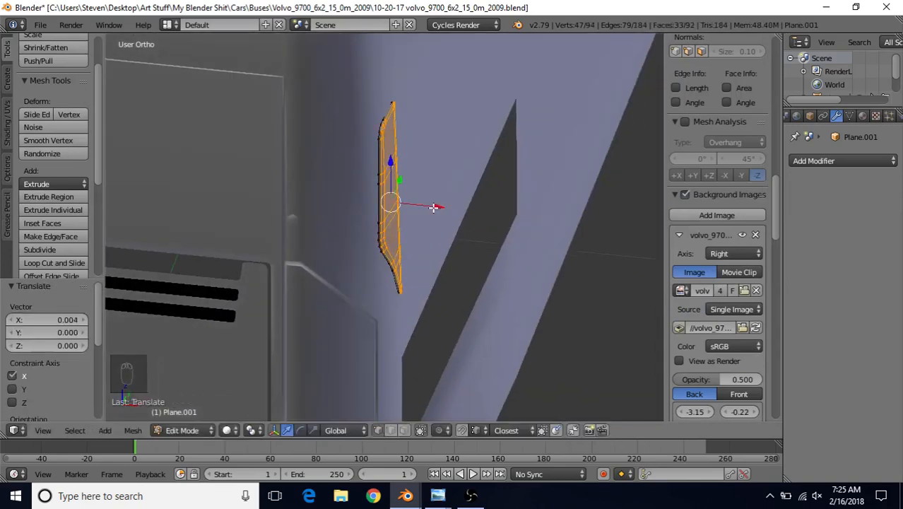
- Nudge the extruded faces slightly along X and apply smooth shading to the vent panel
key("Tab")
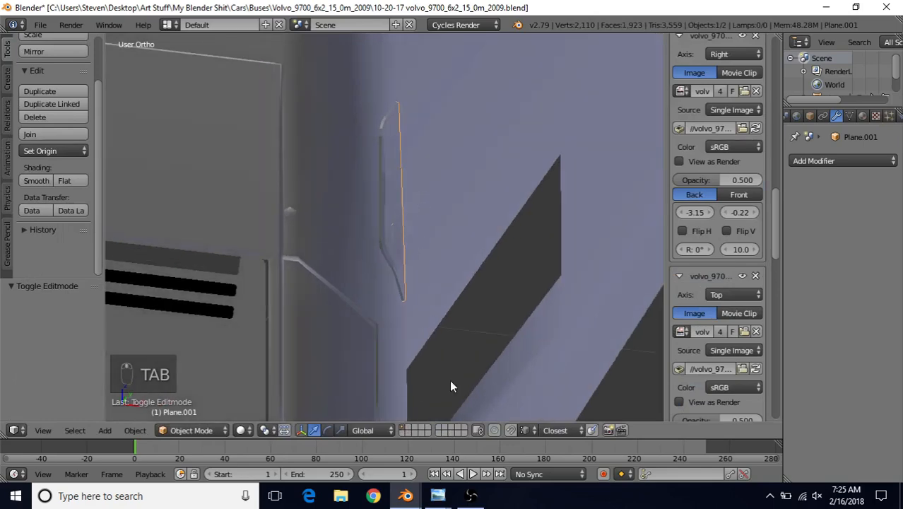
key("Tab")
scroll(434, 183, "up", 3)
left_click_drag(436, 192, 433, 191)
key("Tab")
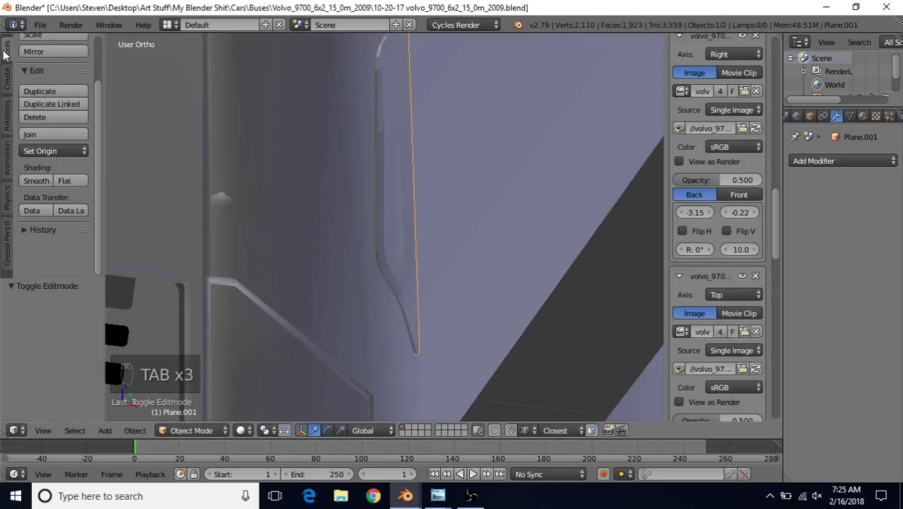
left_click(35, 181)
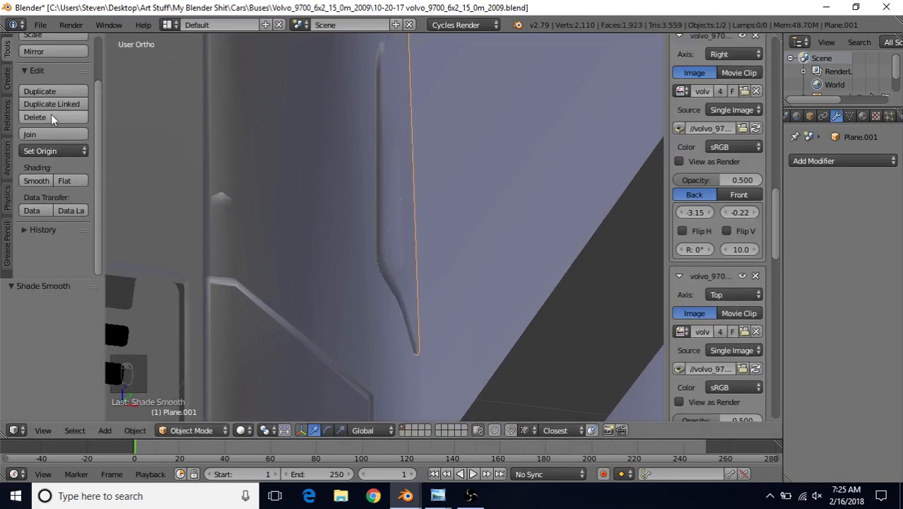
- Delete the panel's hidden back faces by expanding the front-face selection to the sides and inverting it in face select mode
scroll(523, 242, "down", 6)
middle_click_drag(522, 242, 459, 210)
key("Tab")
left_click(405, 429)
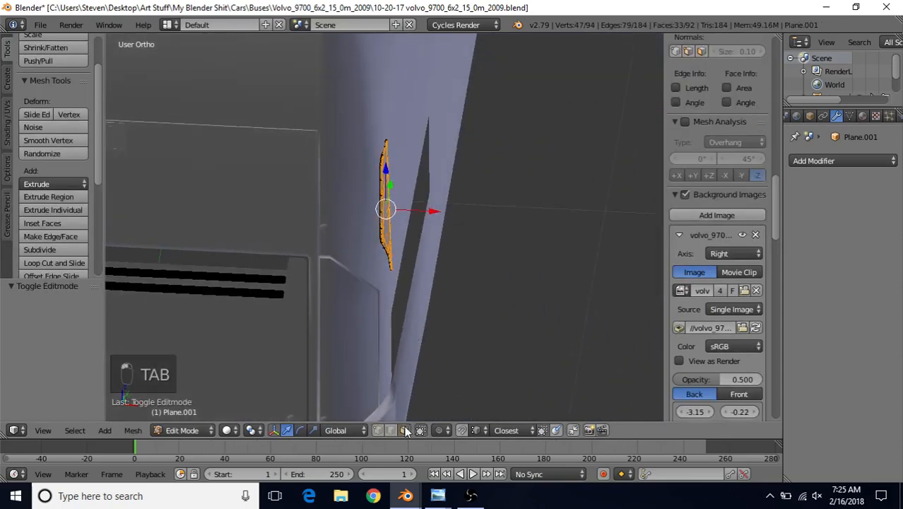
middle_click_drag(417, 272, 377, 226)
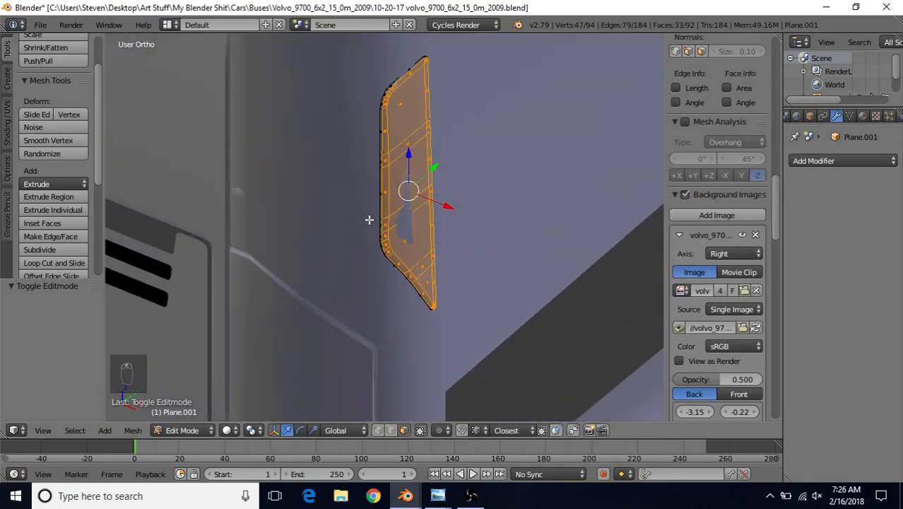
key("ctrl+KP_Add")
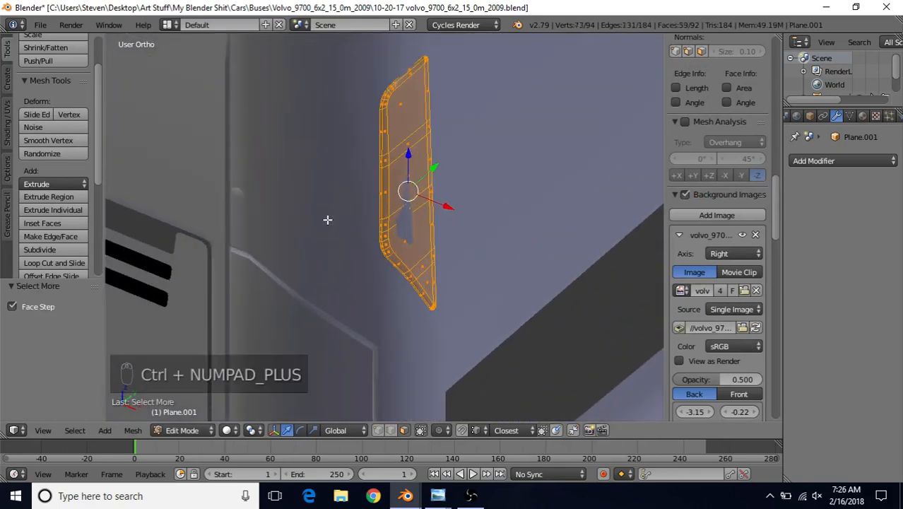
key("ctrl+i")
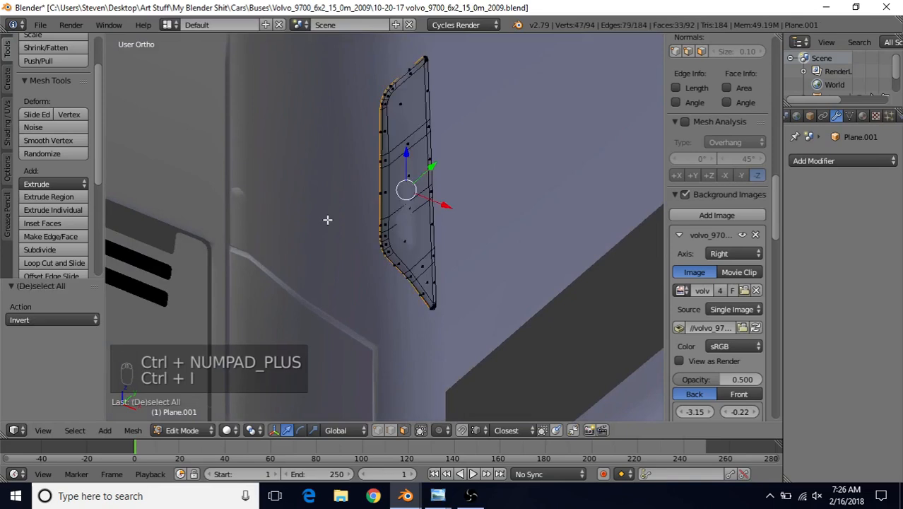
key("Delete")
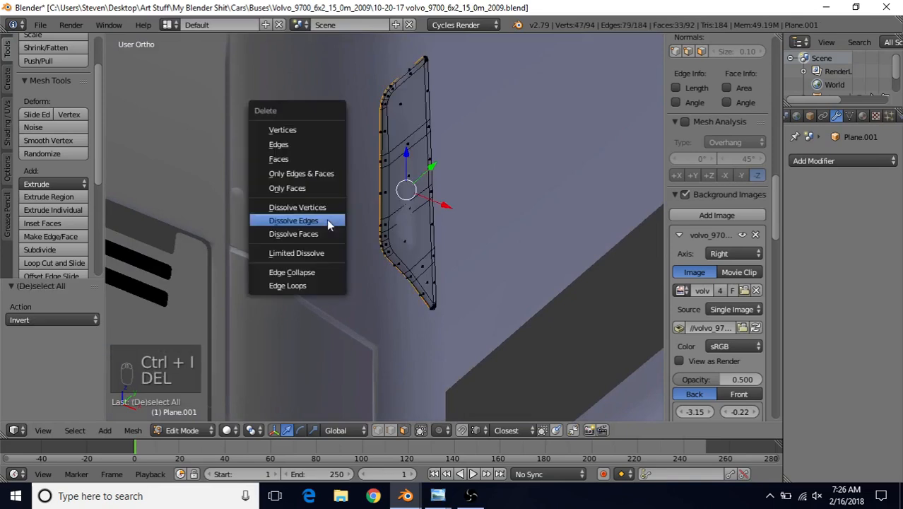
left_click(297, 160)
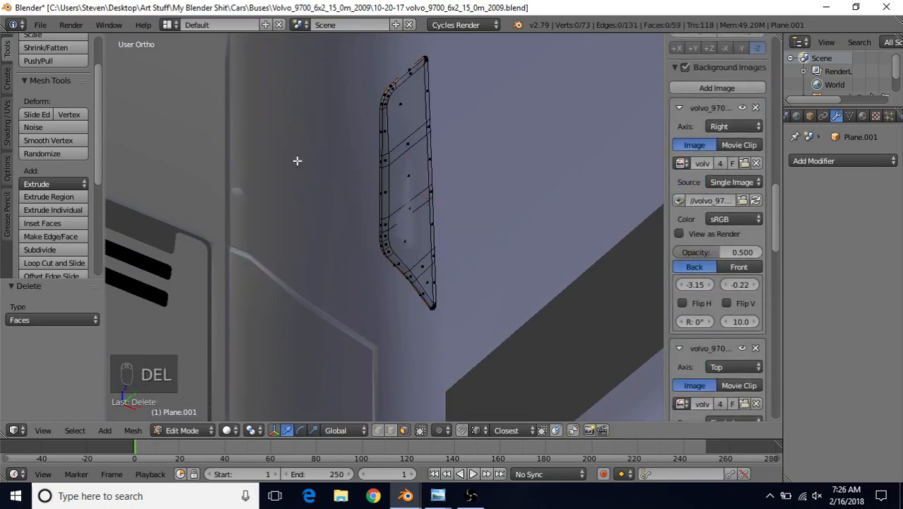
- Select all of the panel's front faces including the rim and shift them slightly along X to clear the bus body
scroll(382, 218, "down", 1)
middle_click_drag(428, 218, 395, 222)
key("Tab")
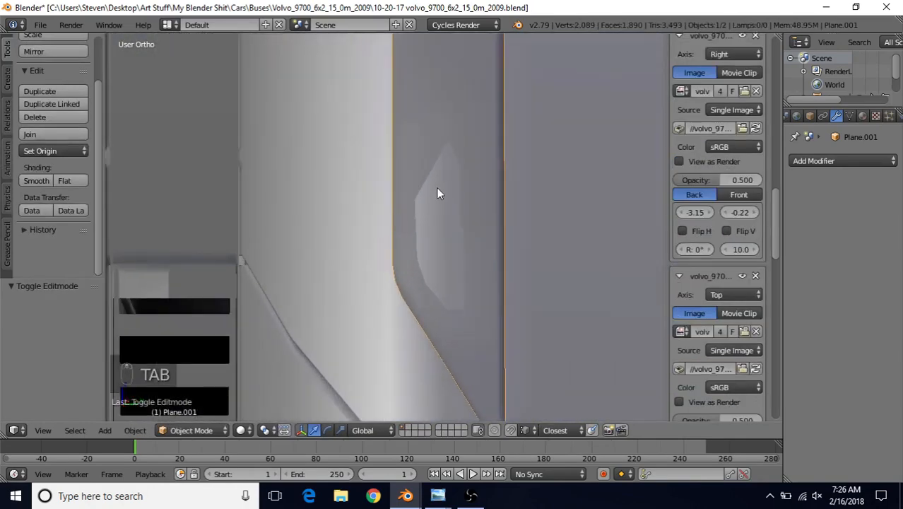
middle_click_drag(437, 192, 439, 209)
key("Tab")
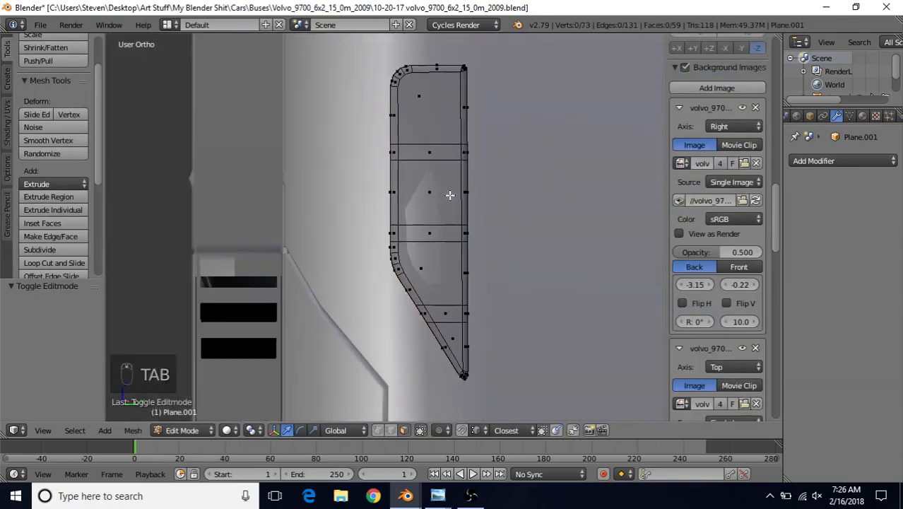
right_click(437, 128)
key("c")
right_click(428, 157)
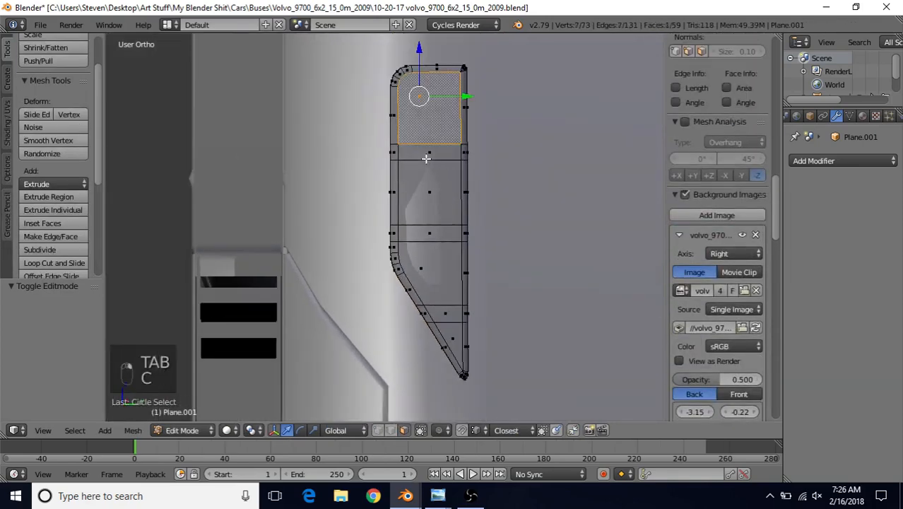
key("c")
mouse_move(427, 156)
left_mouse_down()
mouse_move(428, 240)
mouse_move(452, 336)
left_mouse_up()
key("ctrl+KP_Add")
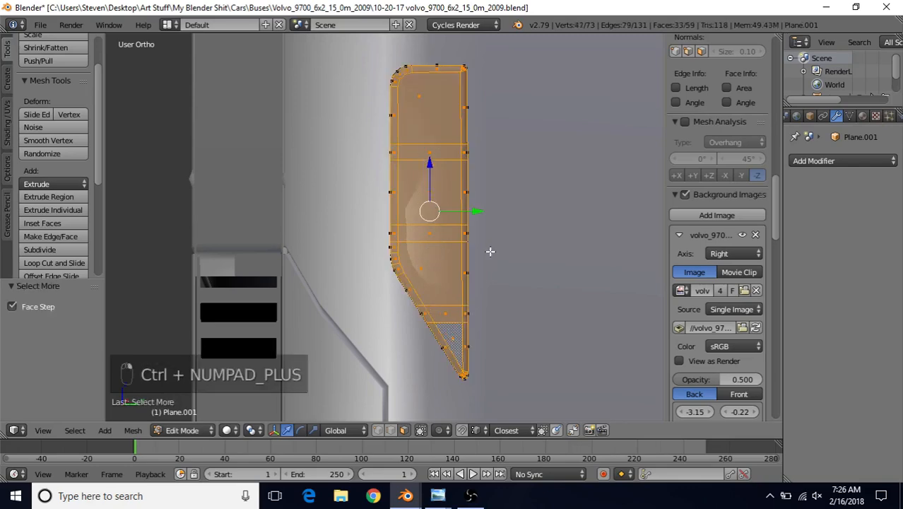
middle_click_drag(491, 251, 540, 248)
left_click_drag(452, 201, 442, 204)
key("Tab")
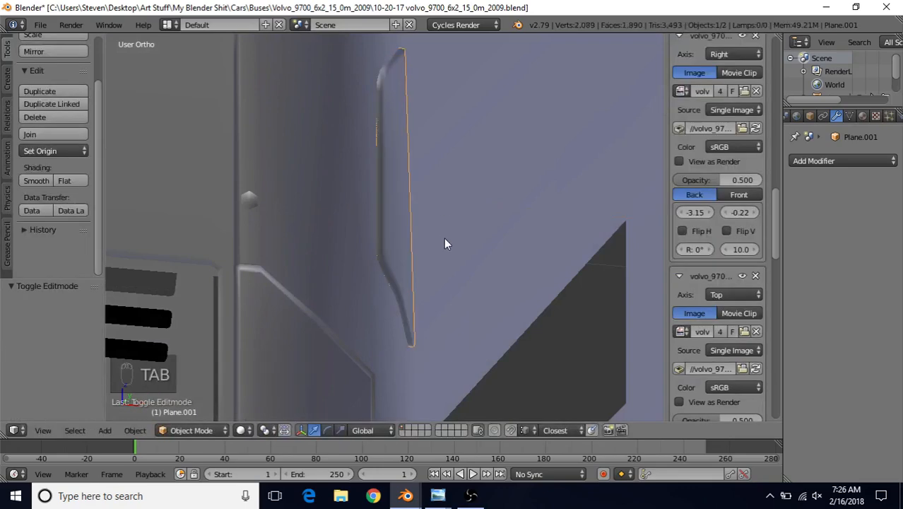
- Inset the panel's four opening faces by a thickness of about 0.0009
middle_click_drag(445, 242, 326, 171)
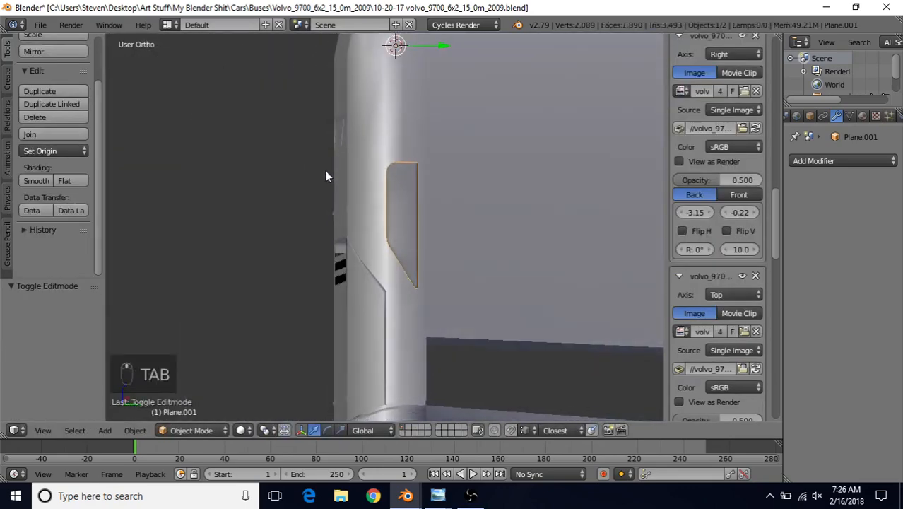
scroll(326, 172, "up", 5)
scroll(399, 188, "up", 2)
key("Tab")
middle_click_drag(463, 161, 439, 207, "shift")
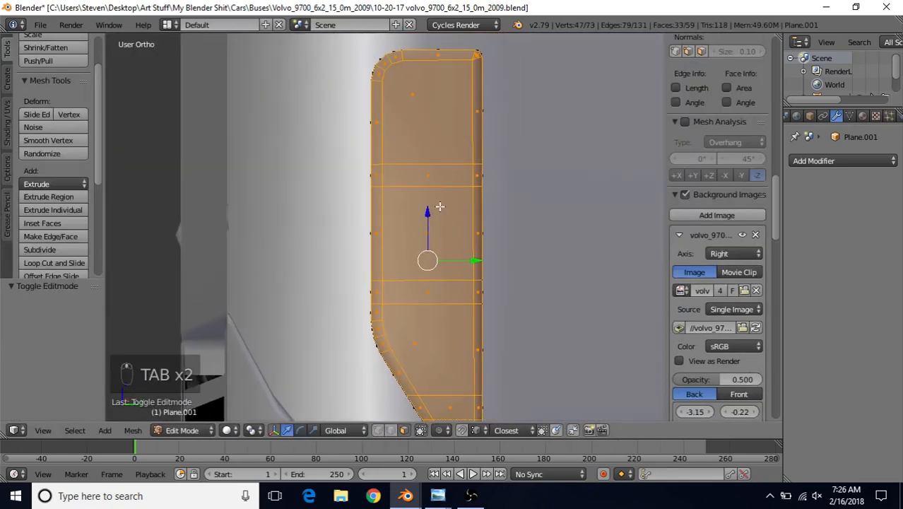
right_click(432, 132)
right_click(432, 223, "shift")
right_click(445, 302, "shift")
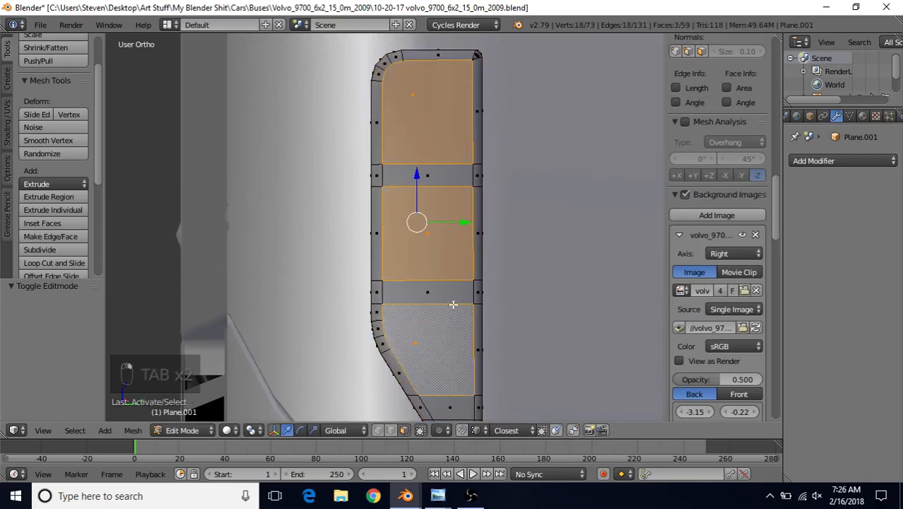
scroll(445, 301, "down", 4, "shift")
right_click(458, 335, "shift")
scroll(495, 200, "up", 2, "shift")
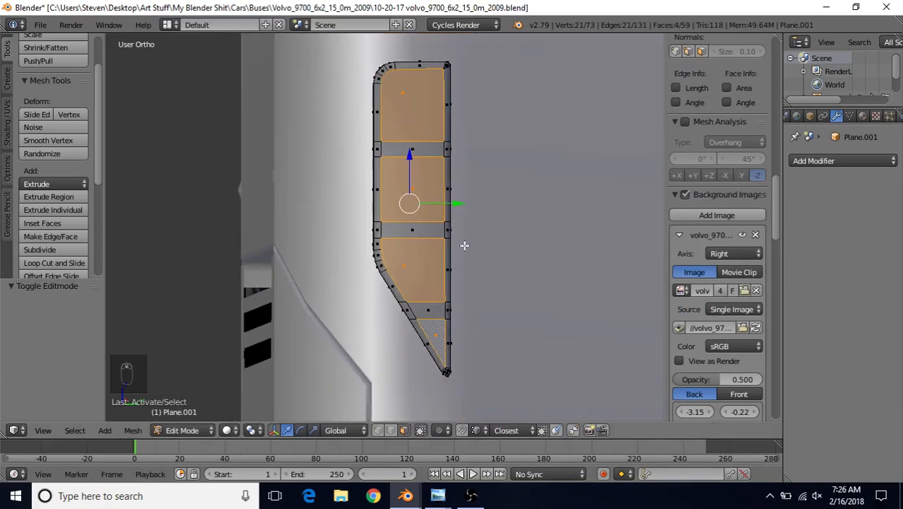
middle_click_drag(461, 164, 462, 200, "shift")
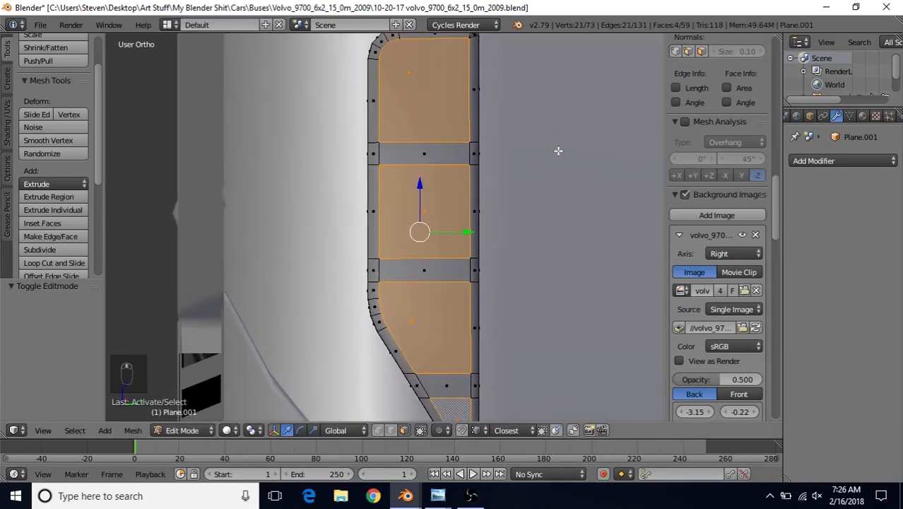
key("i")
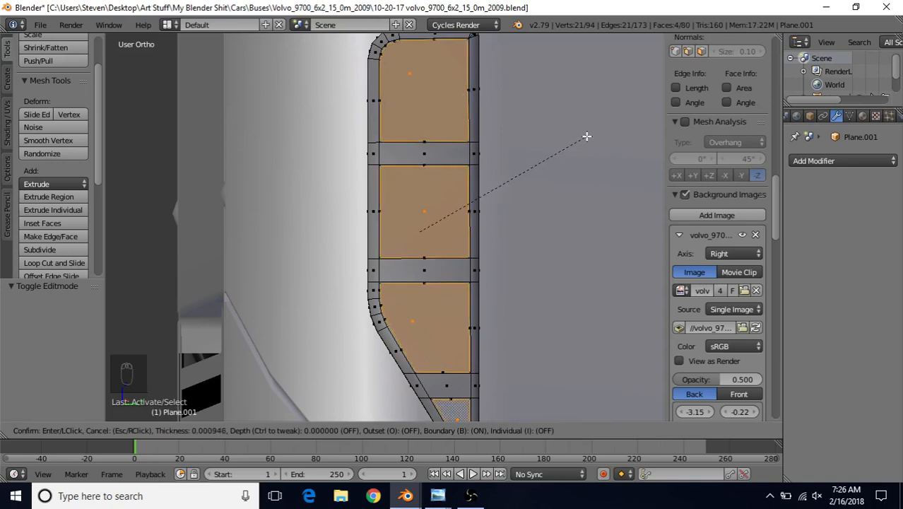
left_click(587, 137)
- Extrude the four inset opening faces in place with zero offset
key("e")
left_click(415, 211)
scroll(417, 237, "down", 4)
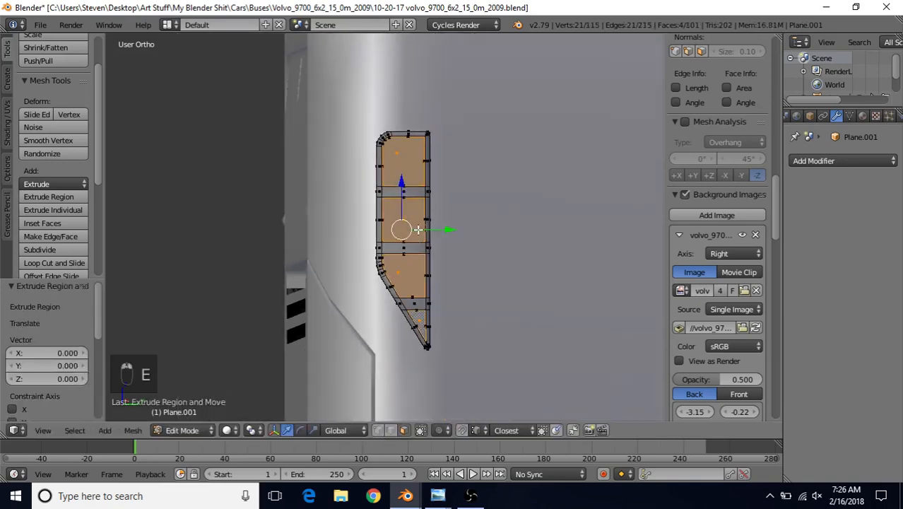
- Recess the extruded faces of the vent's four openings slightly along the X axis
middle_click_drag(418, 228, 465, 235)
key("g")
key("x")
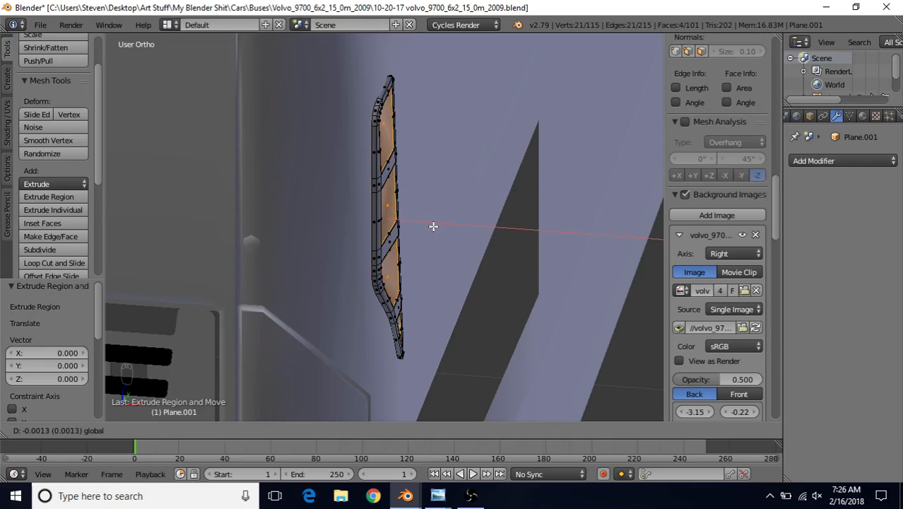
left_click(433, 226)
- Inset the recessed faces of the vent openings by a thickness of about 0.0003
key("Tab")
middle_click_drag(436, 239, 329, 166)
scroll(329, 167, "up", 4)
key("Tab")
scroll(452, 157, "up", 2)
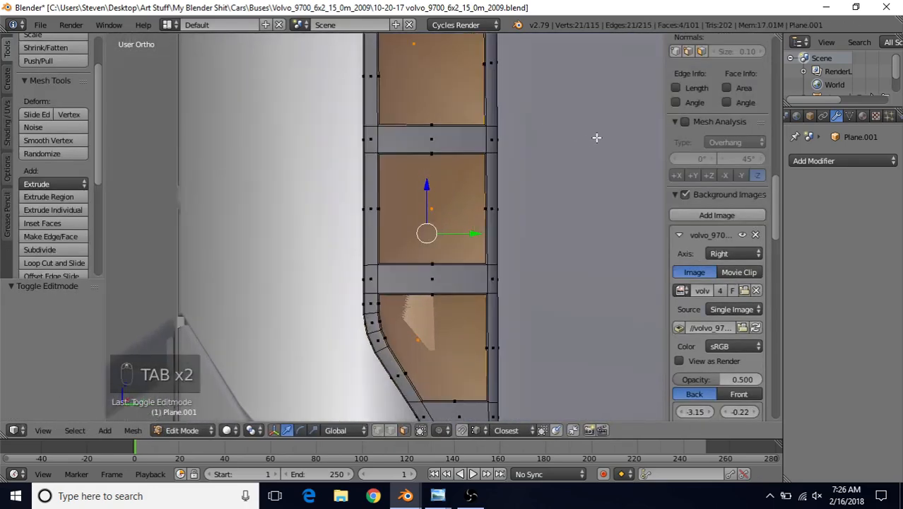
key("i")
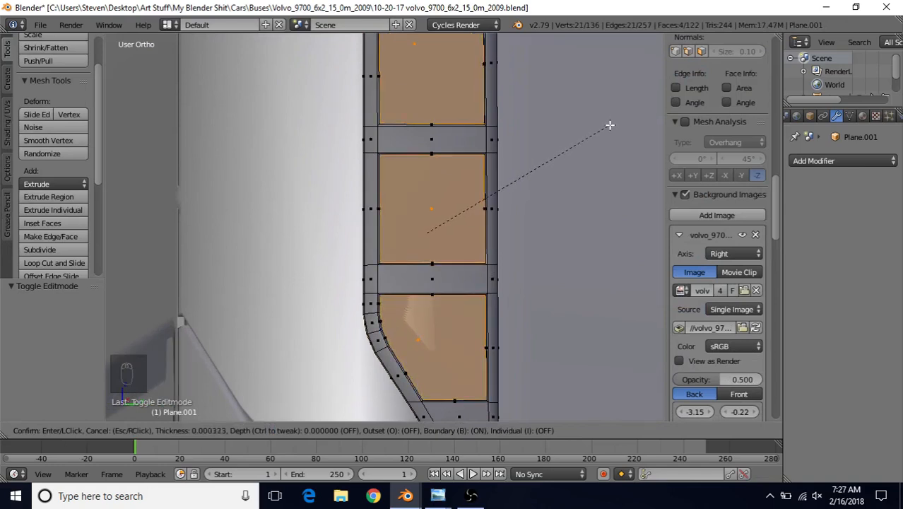
key("Escape")
key("Tab")
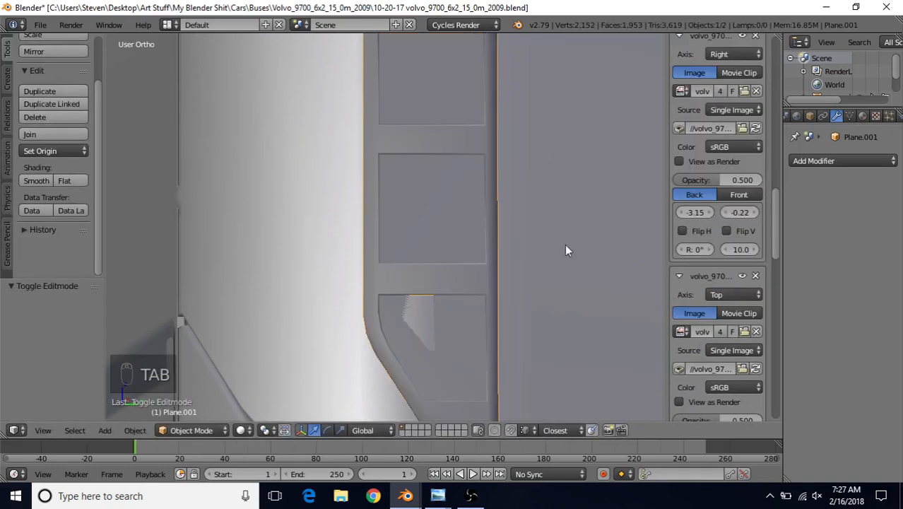
- Move the body mesh vertex just below the vent's pointed lower end by -0.003 along X
scroll(526, 268, "down", 3)
middle_click_drag(397, 281, 413, 241)
key("Tab")
key("Tab")
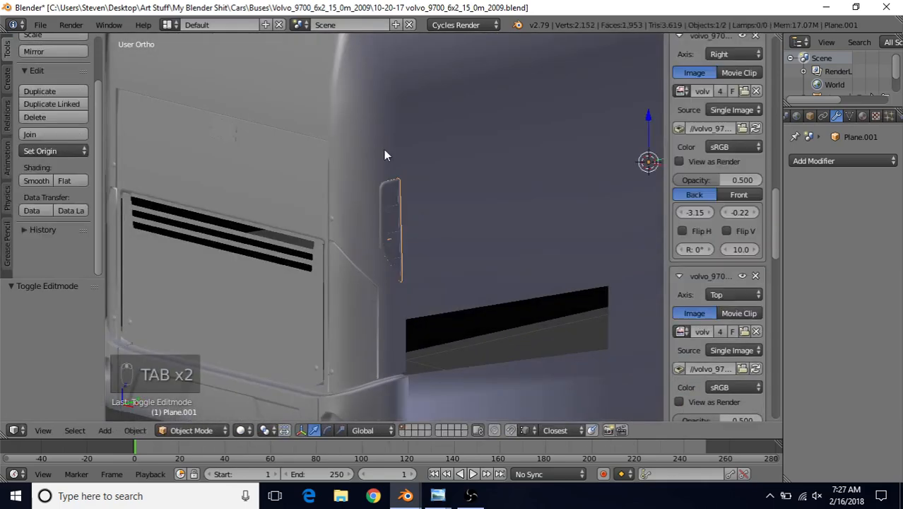
right_click(385, 139)
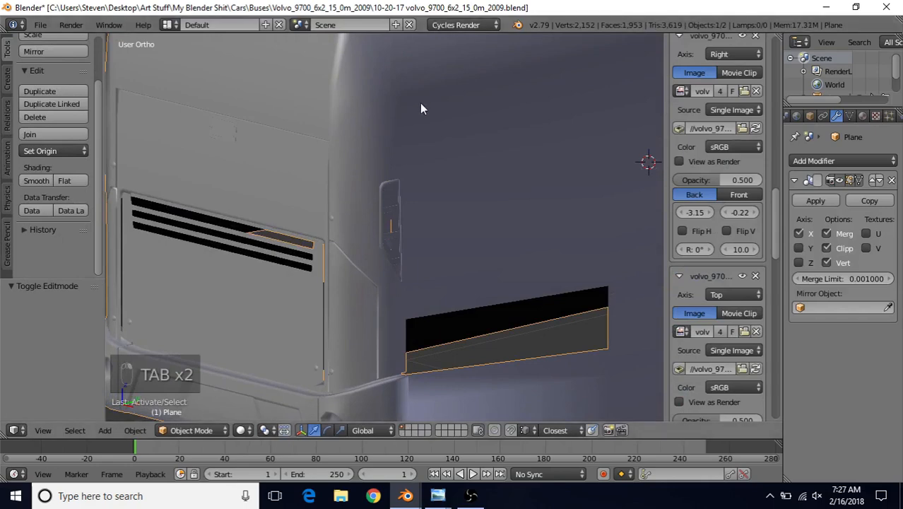
key("Tab")
scroll(414, 247, "up", 2)
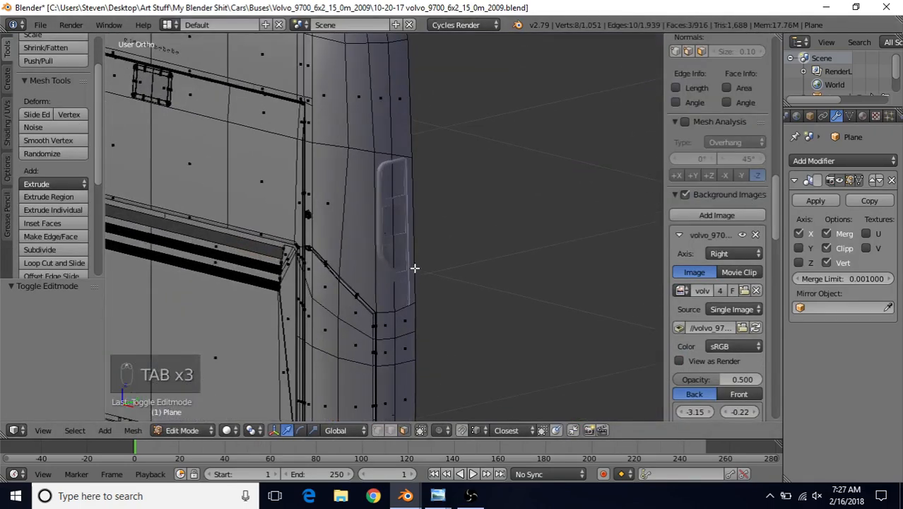
left_click(379, 428)
right_click(398, 310)
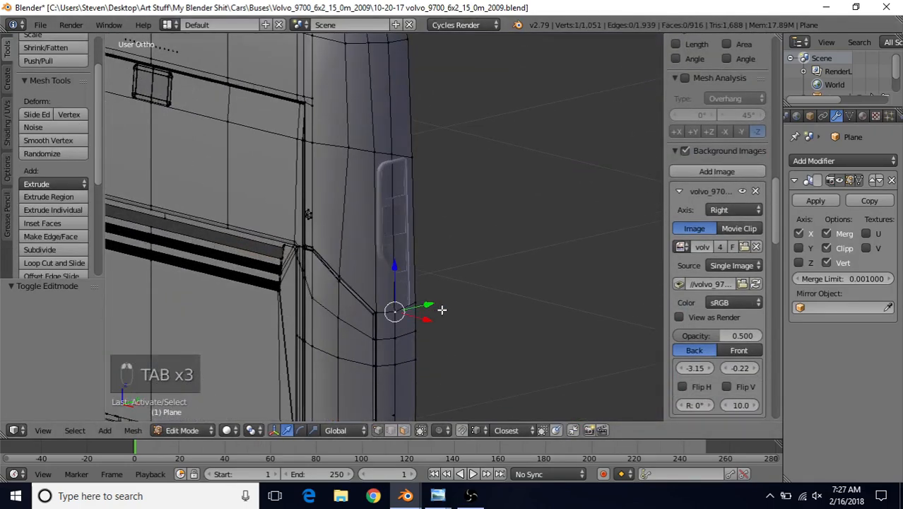
scroll(452, 310, "up", 3)
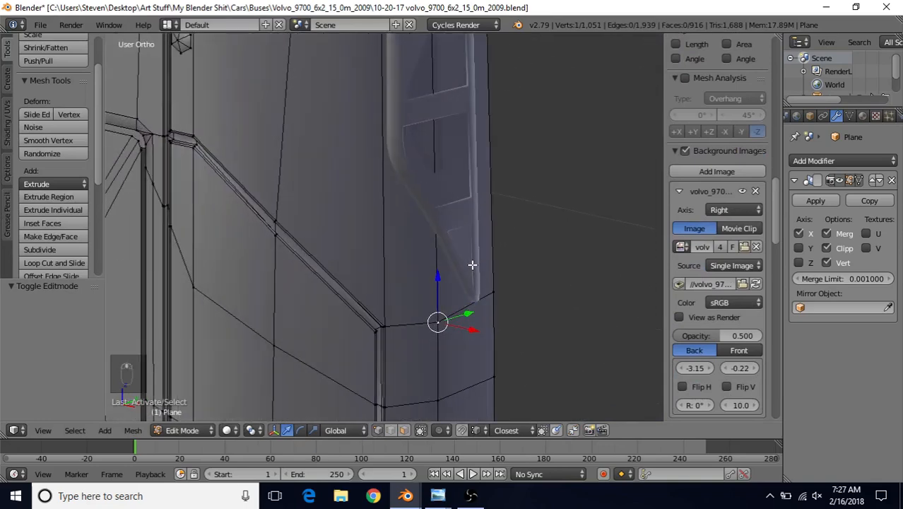
middle_click_drag(472, 265, 445, 323, "shift")
left_click_drag(450, 388, 447, 388)
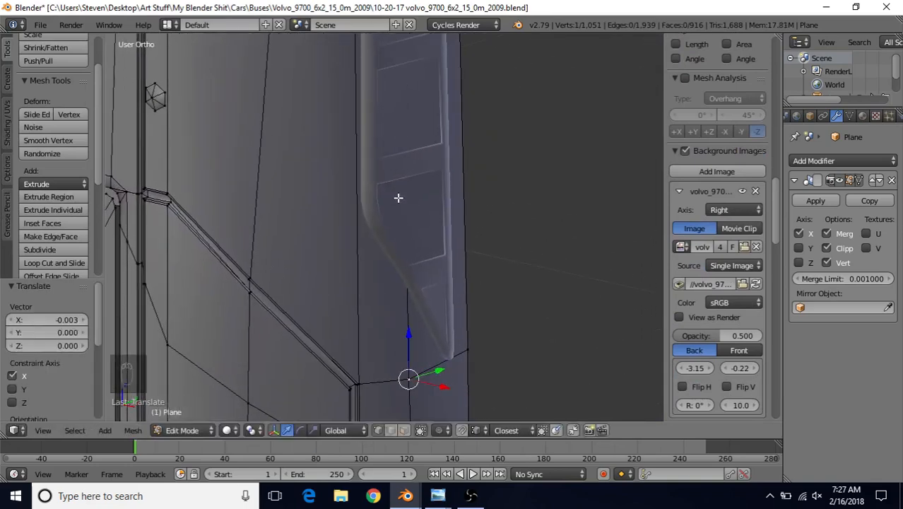
scroll(460, 342, "down", 2)
key("Tab")
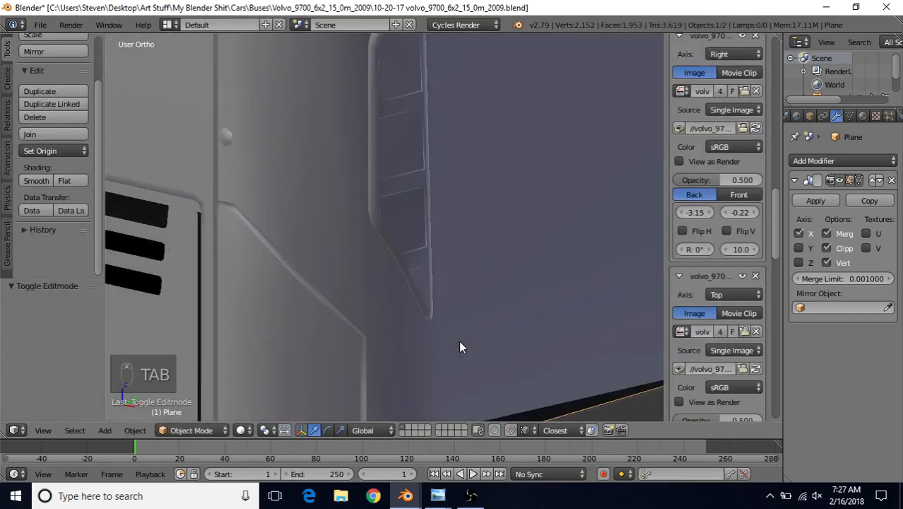
- Compare the vent's shape with the reference photo of the coach's rear in Windows Photo Viewer, returning to Blender
scroll(459, 341, "down", 2)
middle_click_drag(460, 341, 356, 189)
middle_click_drag(449, 115, 463, 287)
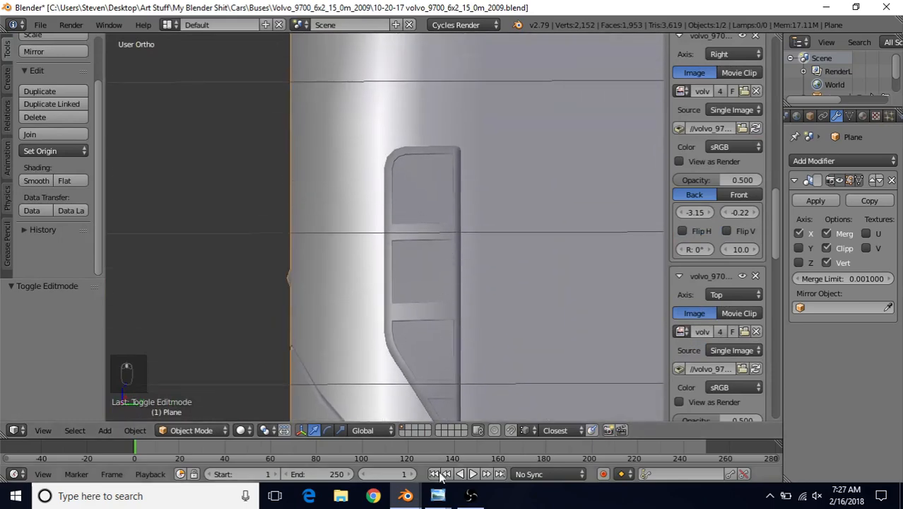
mouse_move(438, 495)
left_click(508, 428)
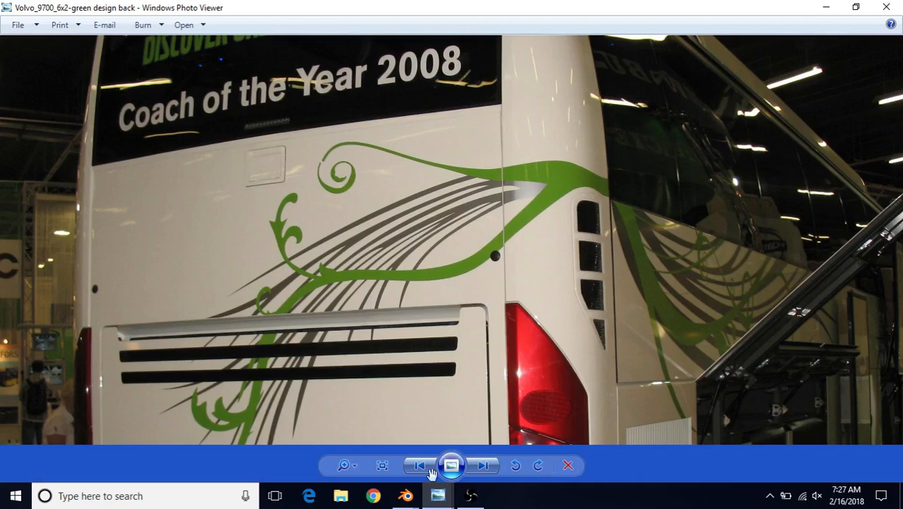
mouse_move(405, 495)
left_click(450, 468)
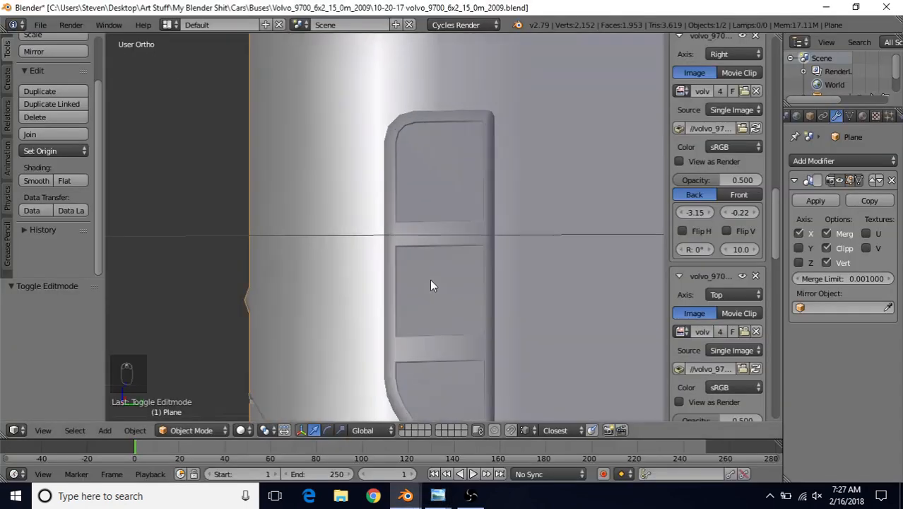
- Add a loop cut around the front face of the vent frame, slid close to its outer edge
key("Tab")
key("Tab")
right_click(409, 138)
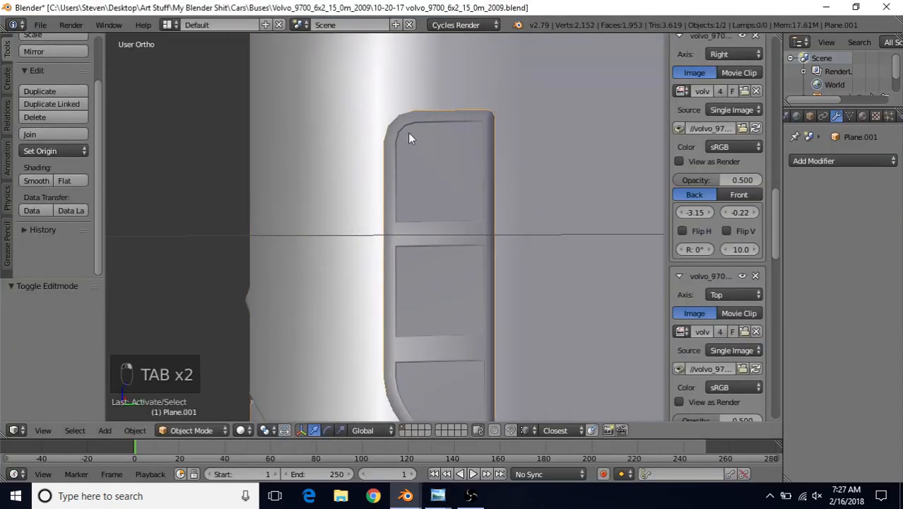
key("Tab")
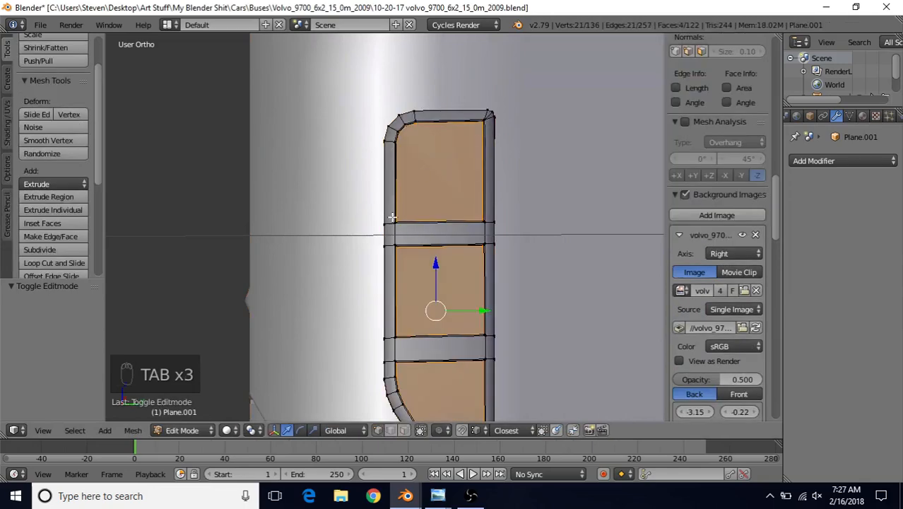
middle_click_drag(410, 217, 371, 313, "shift")
scroll(355, 284, "up", 5)
key("ctrl+r")
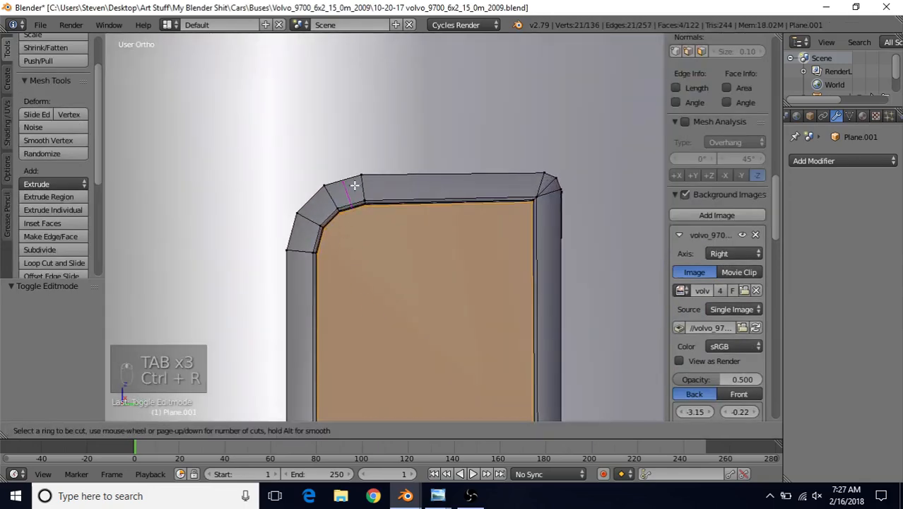
left_click(360, 184)
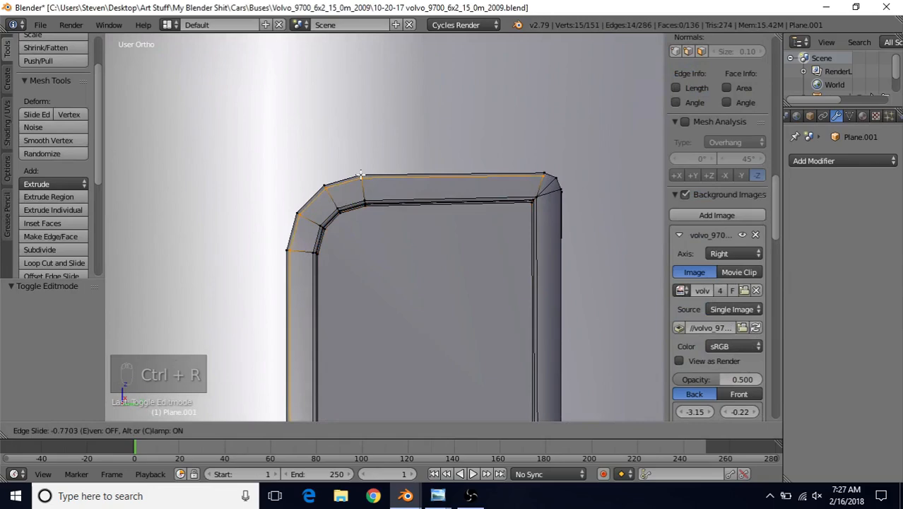
left_click(360, 174)
- Add a second loop cut around the vent frame's outer side wall, slid close to the front edge
middle_click_drag(361, 175, 478, 243)
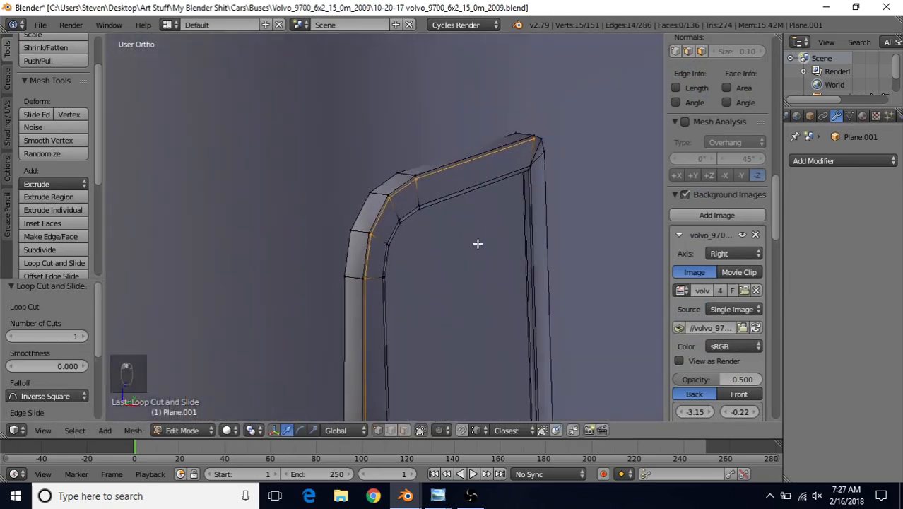
scroll(478, 243, "up", 3)
key("ctrl+r")
left_click(382, 175)
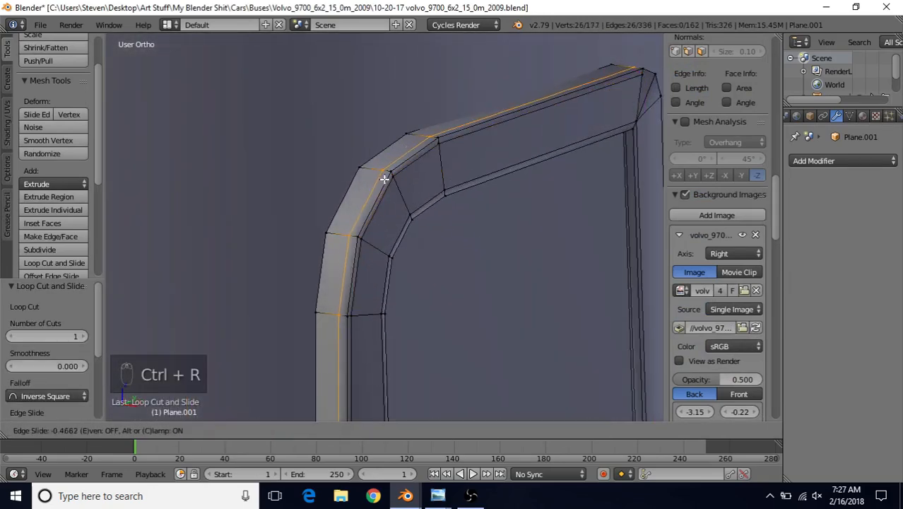
left_click(387, 183)
key("Tab")
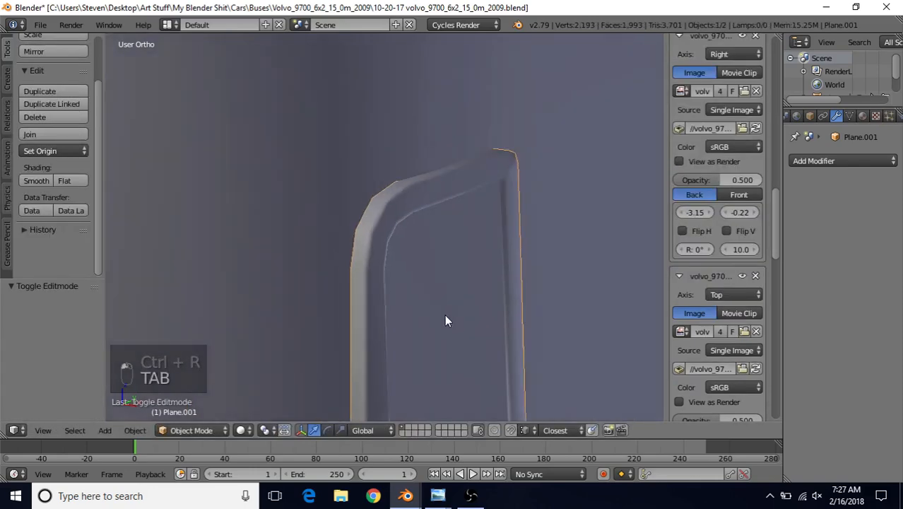
- Compare the vent and its grille slats with the rear reference photo and the practice14 V4 model, returning to the working file
scroll(444, 314, "down", 7)
middle_click_drag(444, 315, 347, 246)
scroll(347, 245, "up", 4)
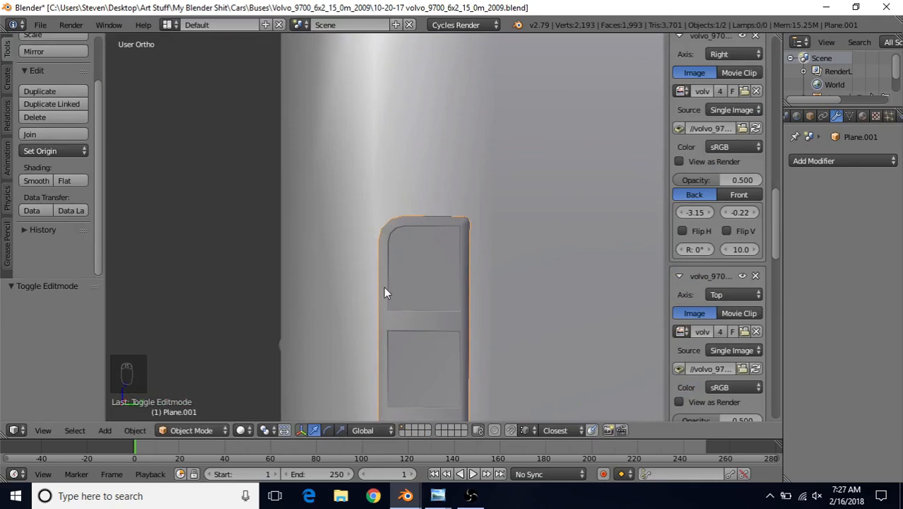
scroll(407, 290, "down", 4)
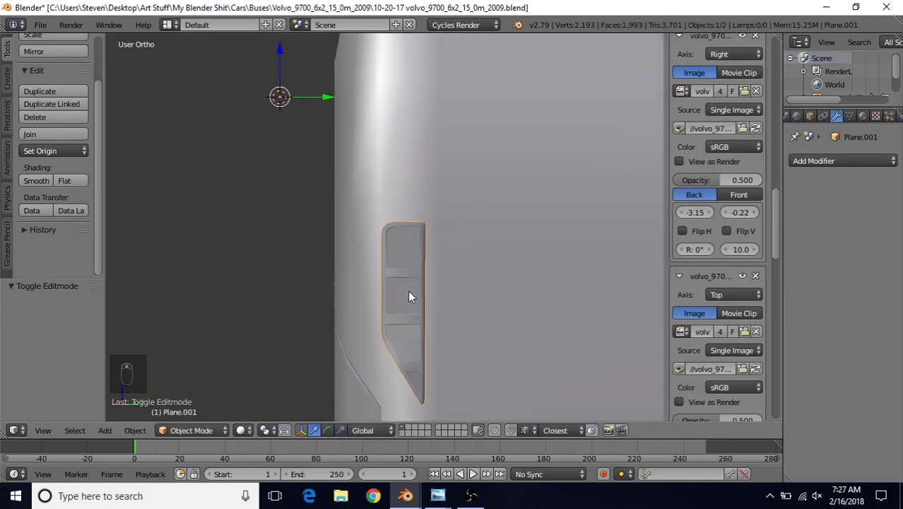
left_click(434, 498)
left_click(477, 423)
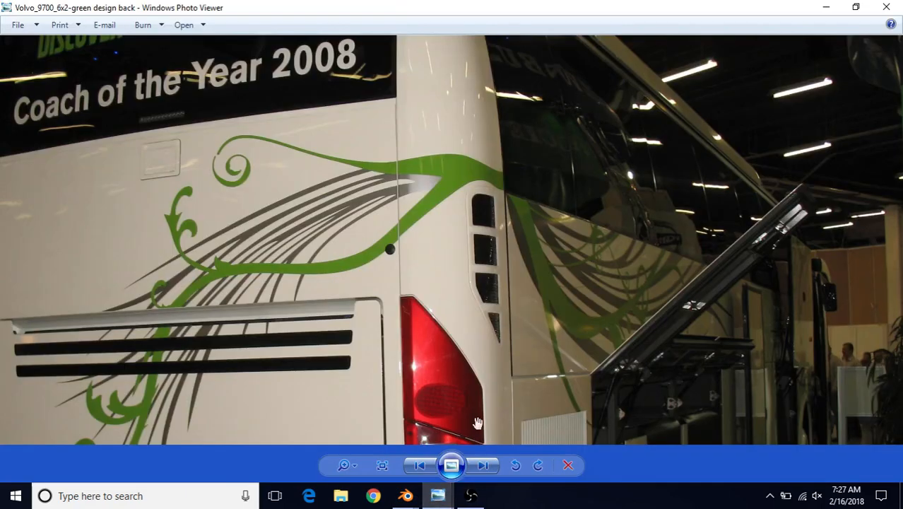
scroll(426, 271, "up", 3)
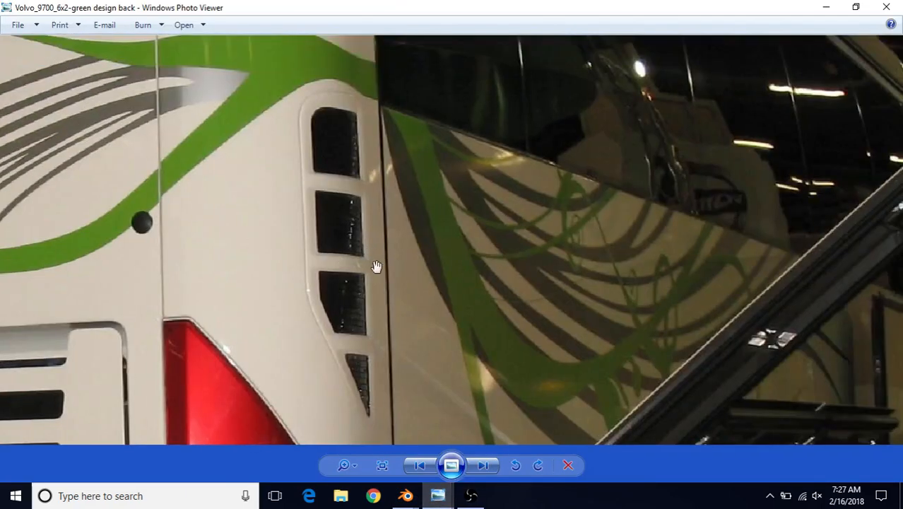
scroll(379, 259, "up", 1)
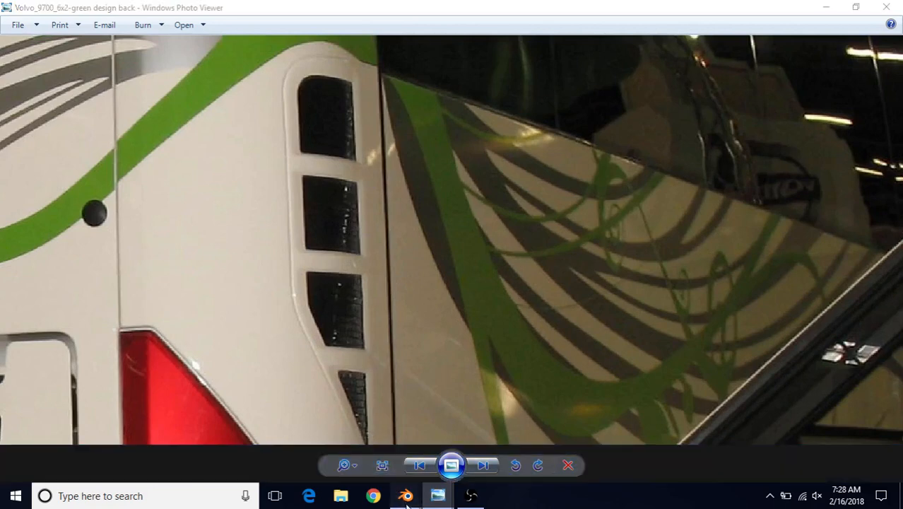
mouse_move(405, 495)
left_click(364, 450)
scroll(417, 243, "up", 3)
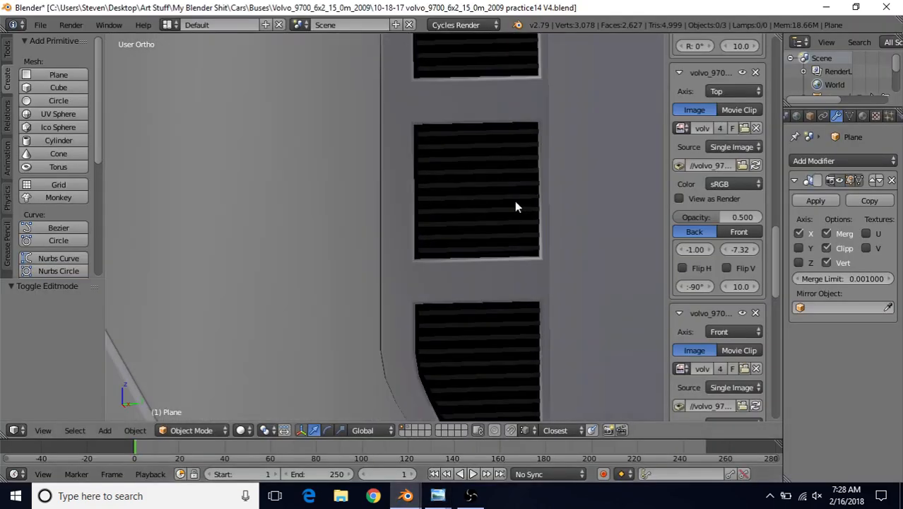
mouse_move(406, 496)
left_click(460, 445)
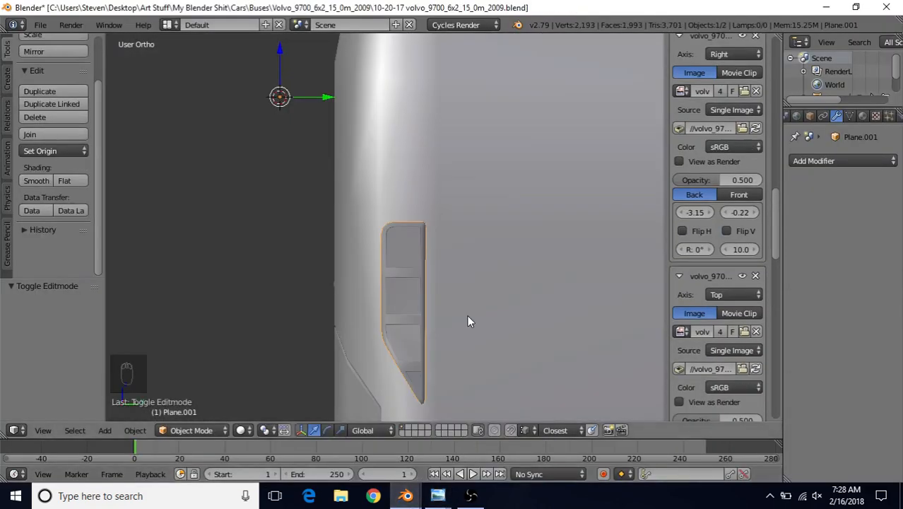
- Save the bus model under its existing file name
scroll(466, 316, "down", 1)
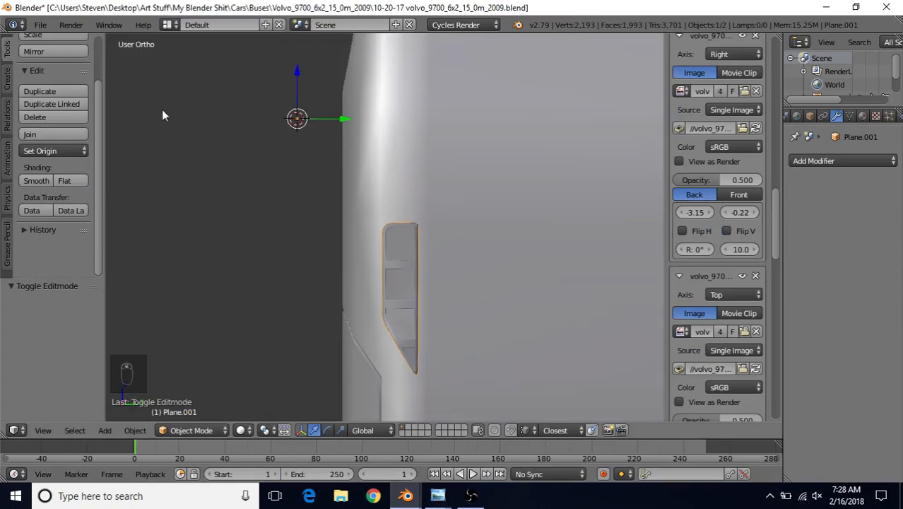
left_click(41, 25)
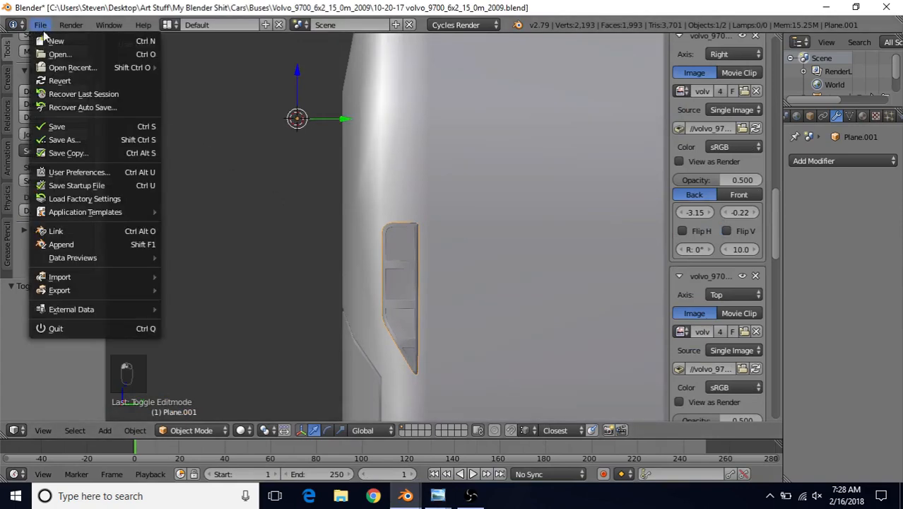
left_click(56, 126)
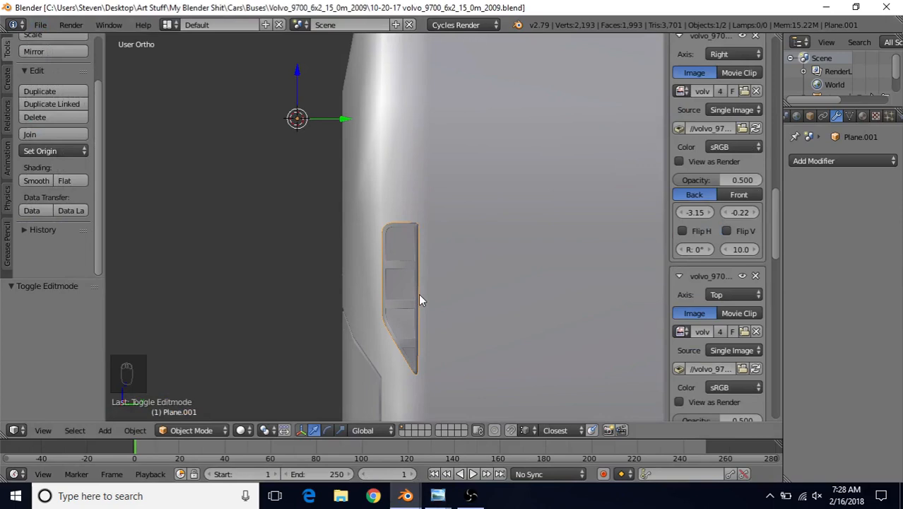
- Add a new plane with radius 1 at the 3D cursor beside the bus's rear corner
left_click(7, 78)
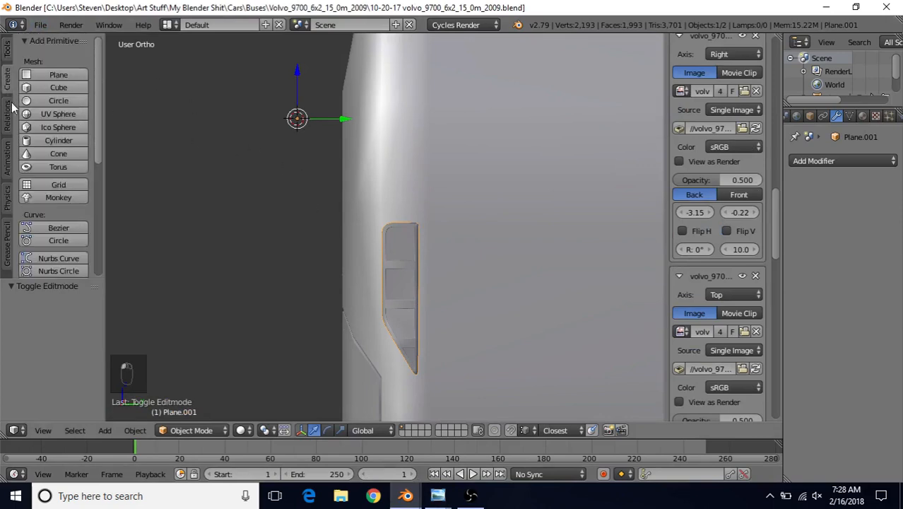
left_click(57, 77)
scroll(368, 244, "down", 5)
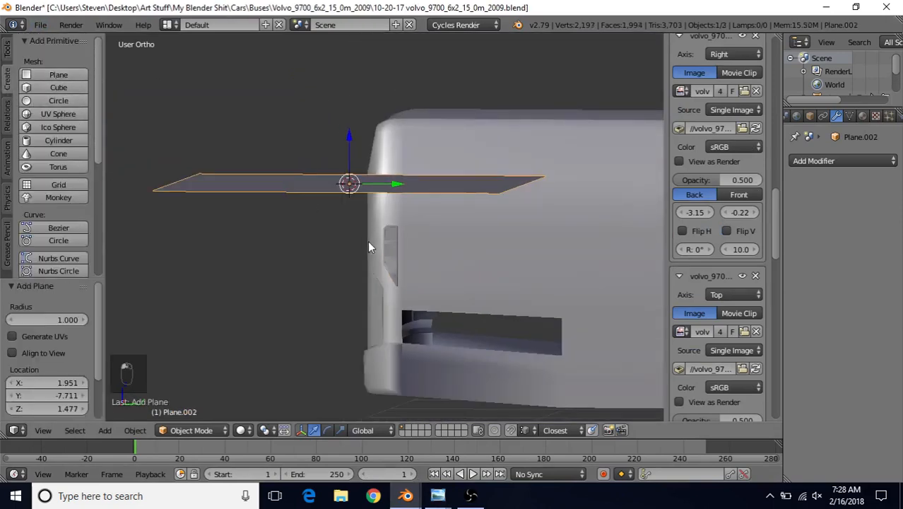
- Rotate the new plane's mesh 90° around the Y axis so it stands upright parallel to the bus side
key("Tab")
middle_click_drag(372, 237, 388, 246)
key("r")
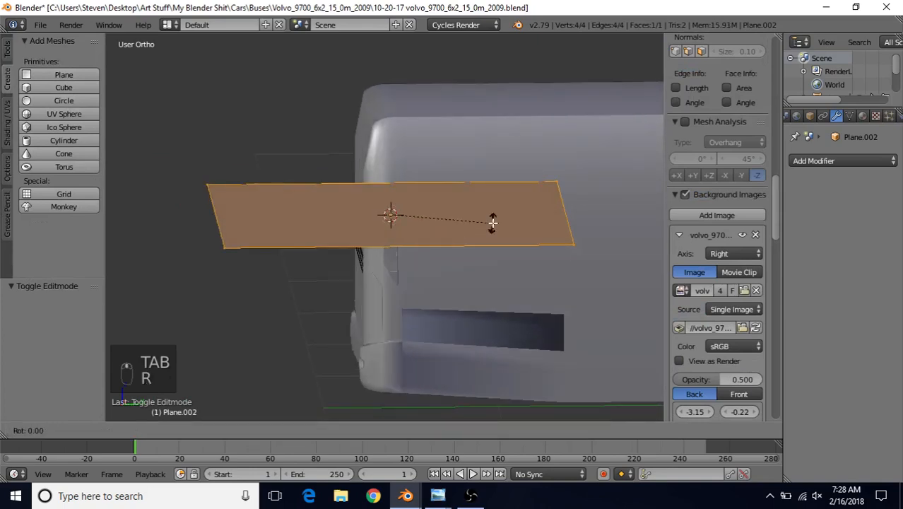
key("y")
key("9")
key("0")
left_click(492, 224)
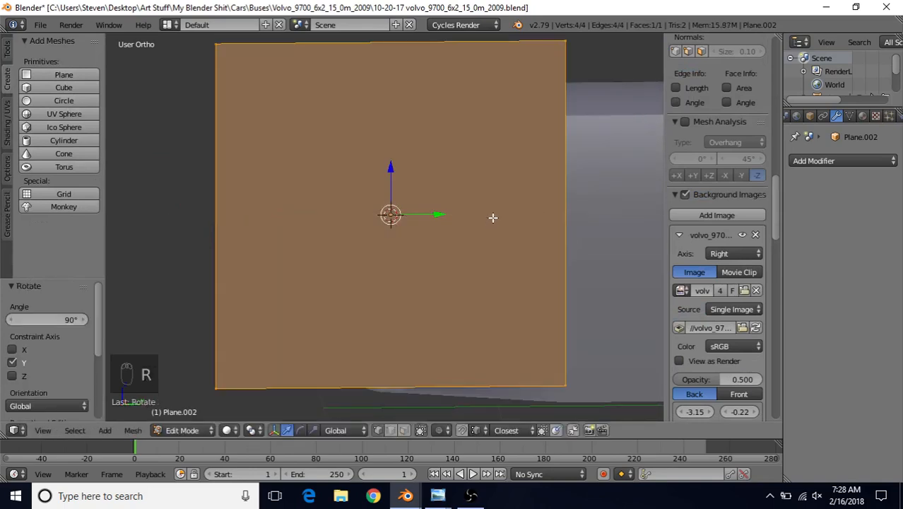
- Scale the upright plane to 0.033, shrink it further to a small square, and lower it 0.103 along Z toward the vent
key("s")
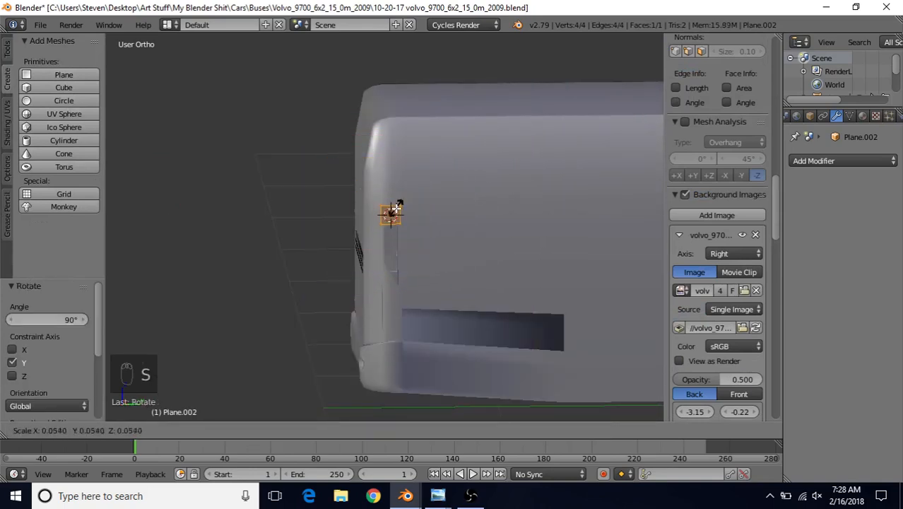
left_click(393, 212)
scroll(399, 202, "up", 5)
key("s")
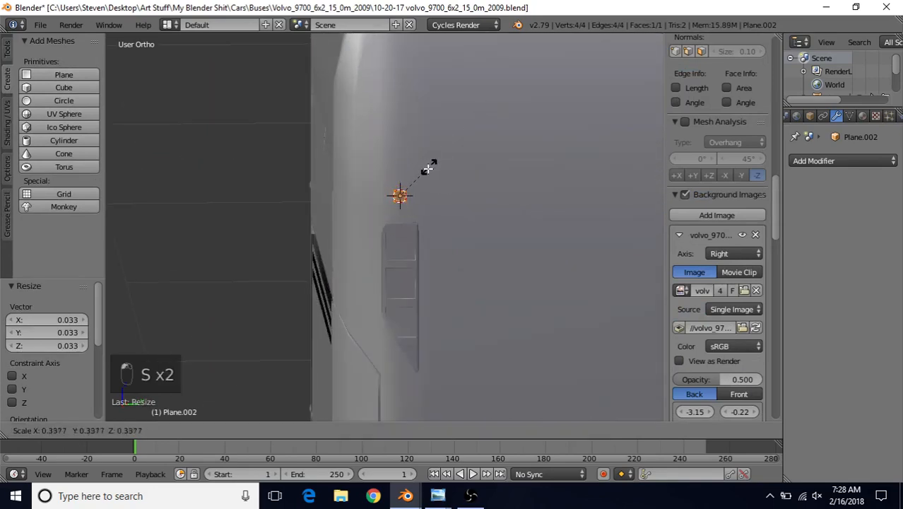
left_click(428, 169)
left_click_drag(400, 149, 400, 193)
scroll(453, 252, "up", 2)
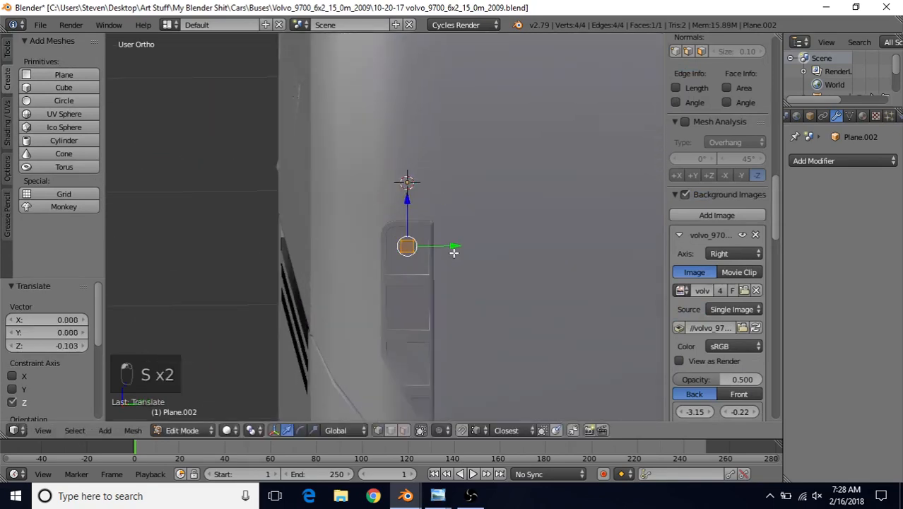
- In the right side view, place the square in the vent's uppermost opening and shrink it to a tiny square near the rounded corner
key("KP_3")
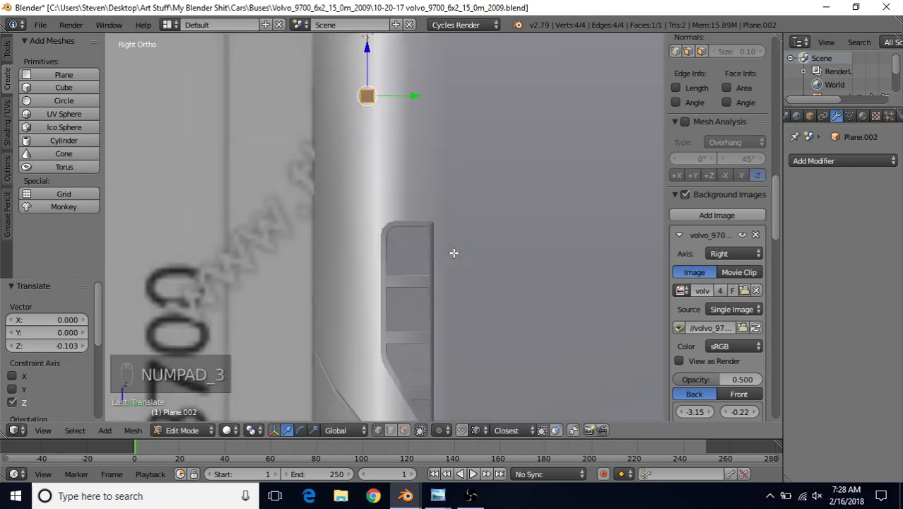
scroll(453, 253, "up", 1)
key("g")
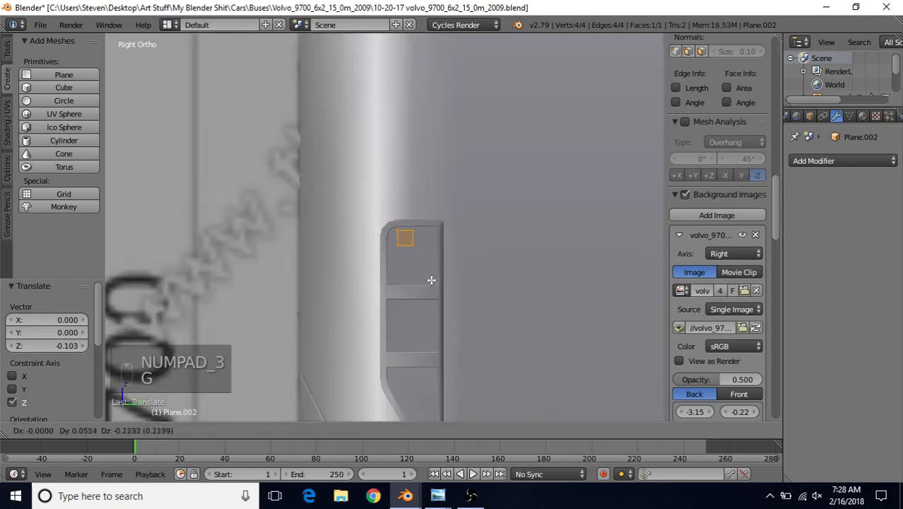
left_click(433, 272)
scroll(433, 272, "up", 3)
key("s")
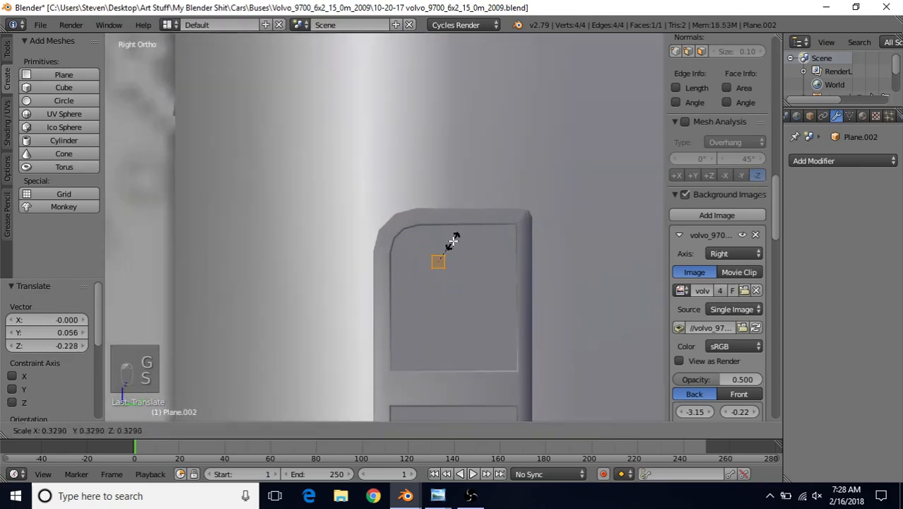
left_click(442, 243)
key("g")
left_click(435, 229)
- Stretch the tiny square about 14.36 times along Y into a thin strip and shift it 0.019 along Y inside the opening
key("s")
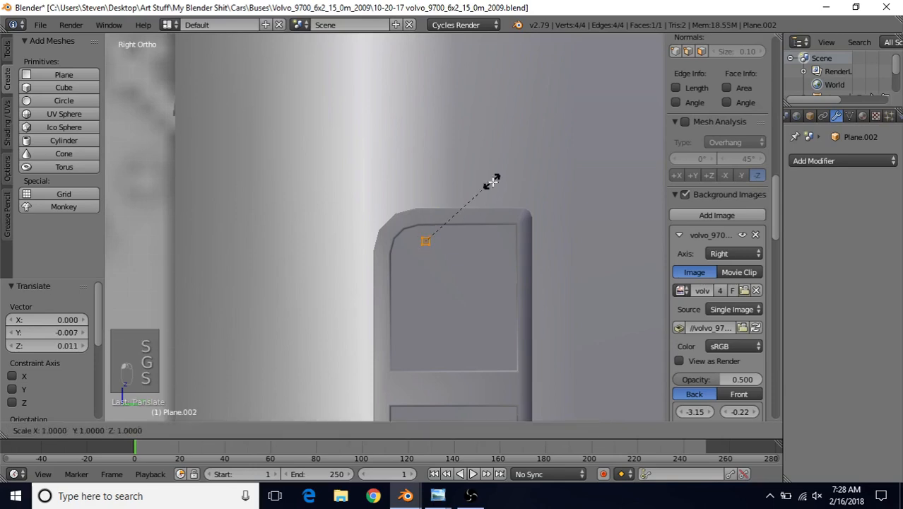
key("y")
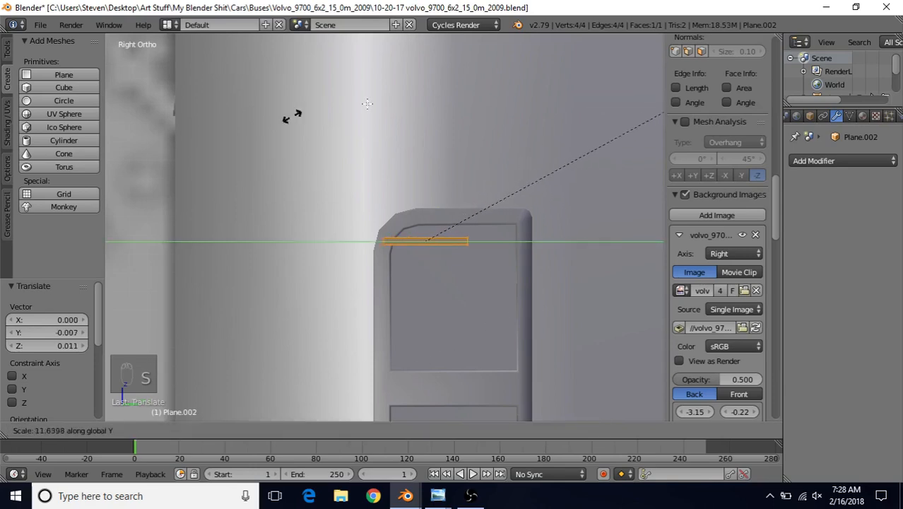
left_click(480, 89)
key("g")
key("y")
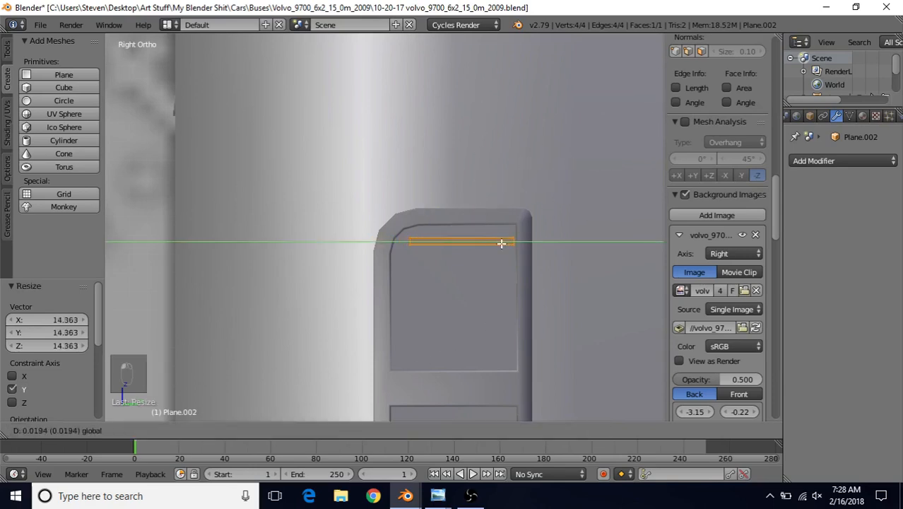
left_click(502, 238)
- Raise the strip 0.002 along Z and extend its end on the rounded-corner side by 0.002 along Y
scroll(489, 194, "up", 1)
scroll(489, 194, "up", 1)
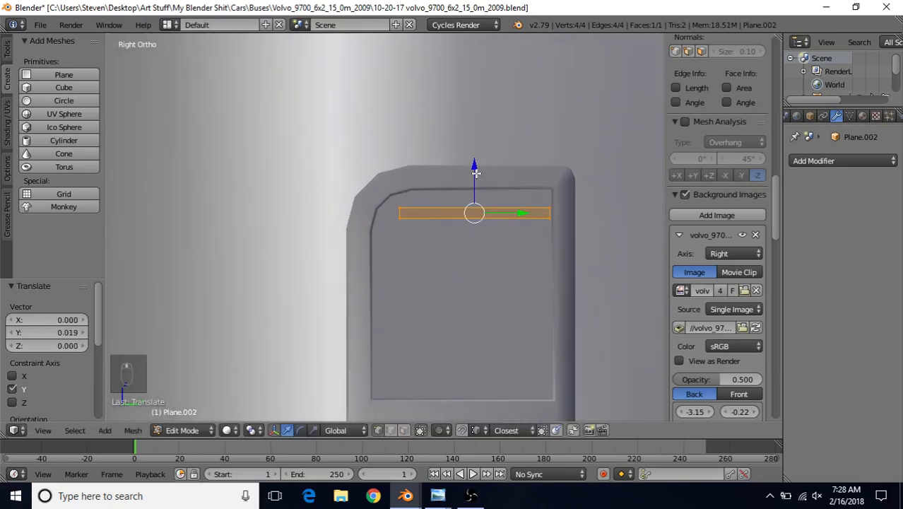
key("g")
key("z")
left_click(473, 161)
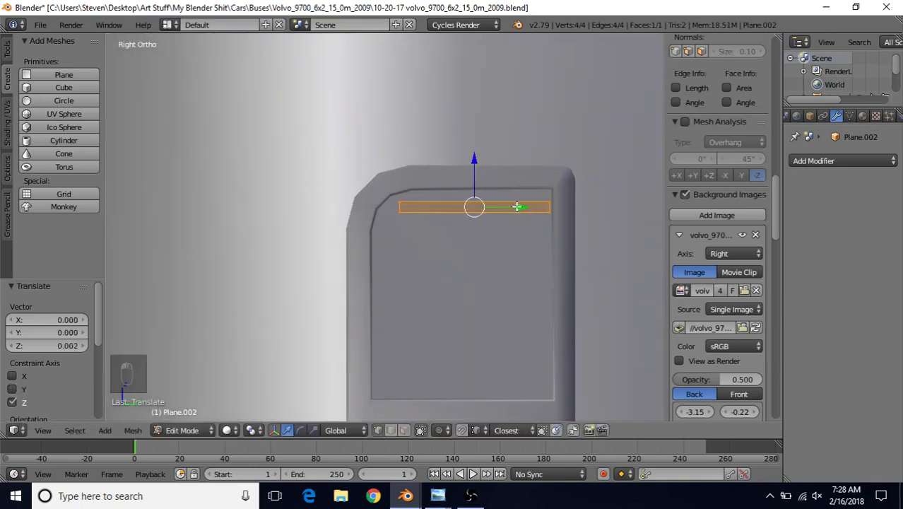
left_click_drag(517, 206, 516, 207)
right_click(400, 207)
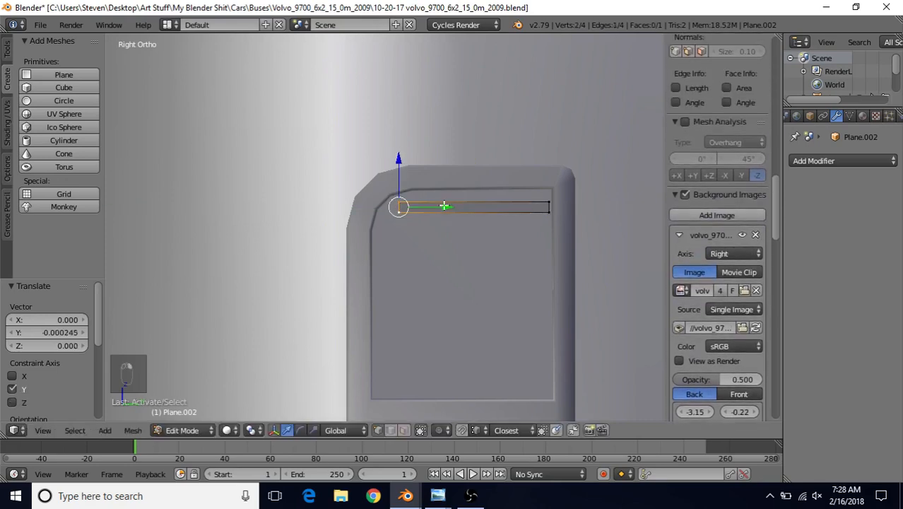
left_click_drag(444, 205, 438, 209)
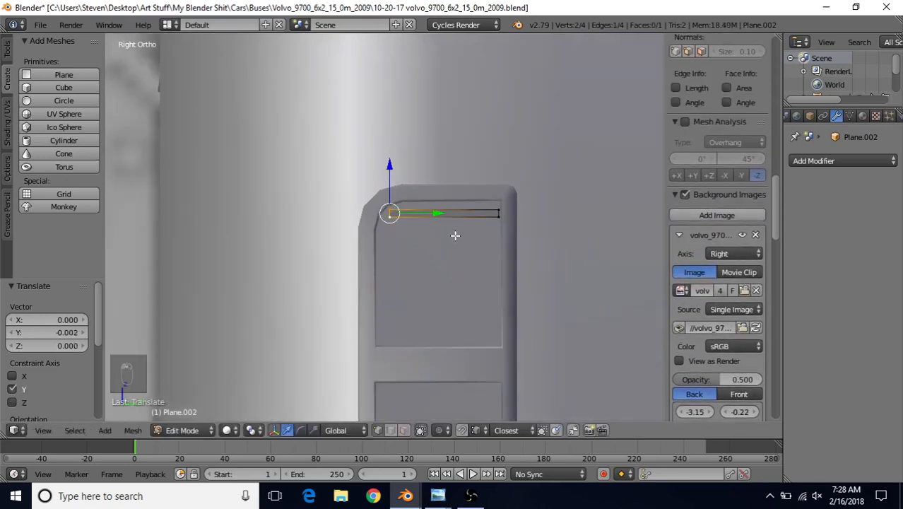
- Move the whole strip -1.231 along X to bring it close to the vent on the bus side
middle_click_drag(417, 228, 506, 263)
scroll(451, 255, "down", 3)
key("a")
scroll(443, 258, "down", 5)
key("a")
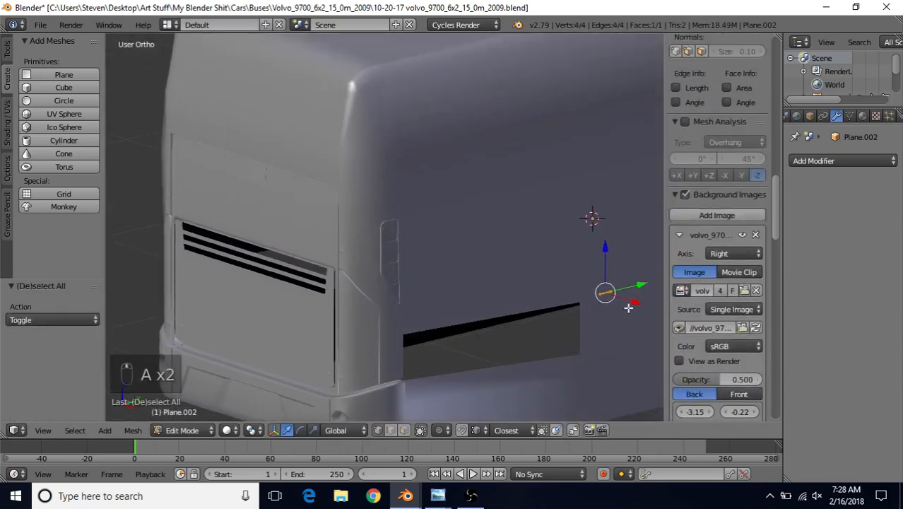
left_click_drag(627, 306, 498, 275)
left_click(424, 248)
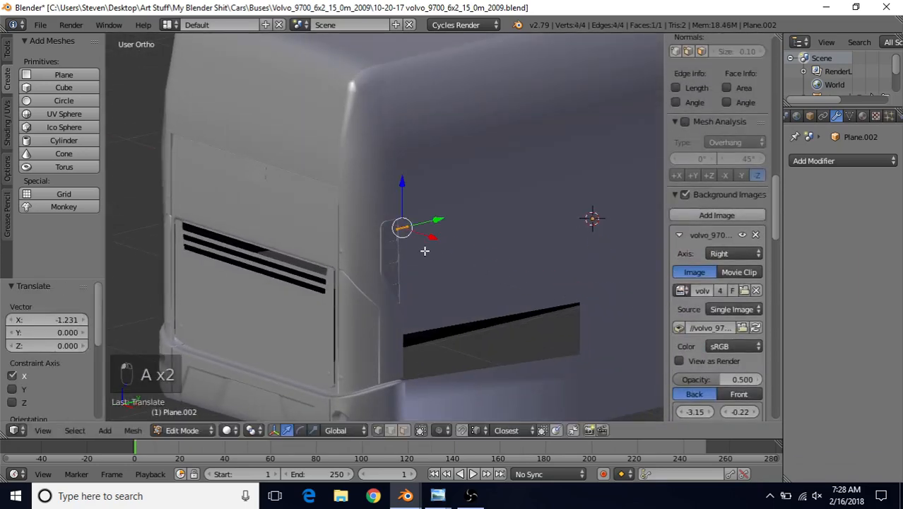
- Move the strip -0.071 and a further -0.002 along X to seat it against the recessed vent panel
scroll(438, 240, "up", 6)
middle_click_drag(472, 227, 448, 206)
scroll(448, 219, "up", 2)
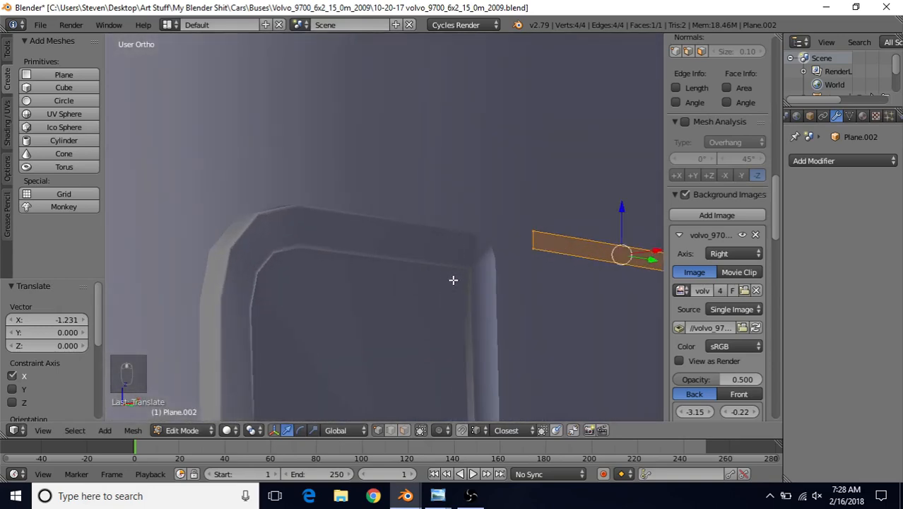
key("g")
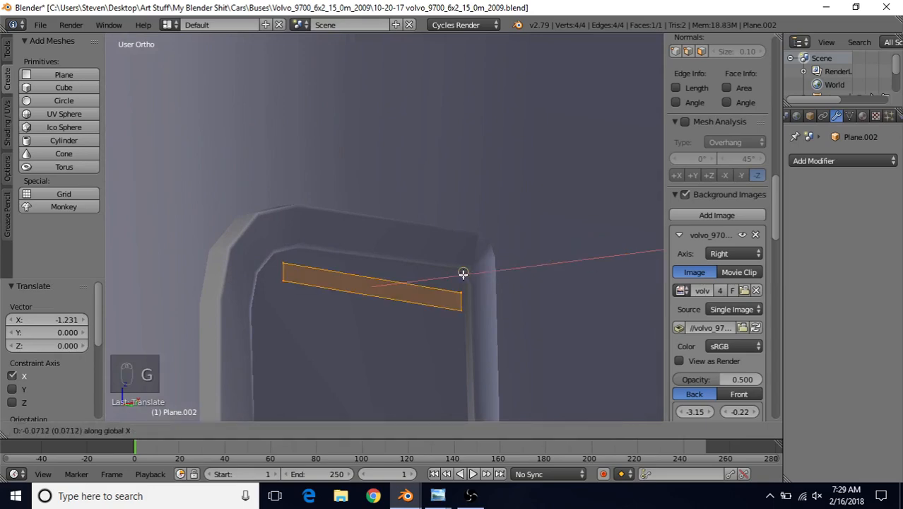
left_click(463, 274)
scroll(461, 279, "down", 3)
middle_click_drag(447, 244, 350, 296)
scroll(410, 238, "up", 4)
key("g")
key("x")
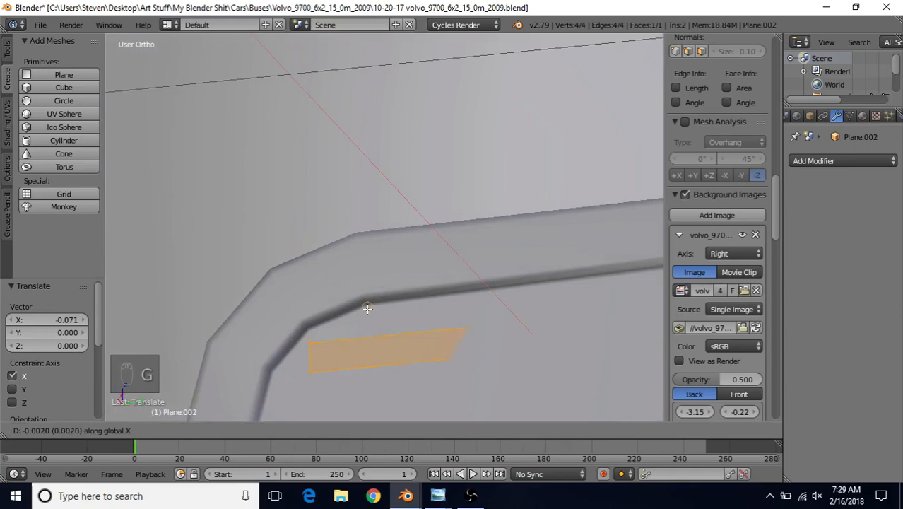
left_click(367, 309)
- Move the strip back out 0.007 along X and check its fit in the opening from the right side view
scroll(386, 311, "down", 6)
middle_click_drag(390, 289, 508, 279)
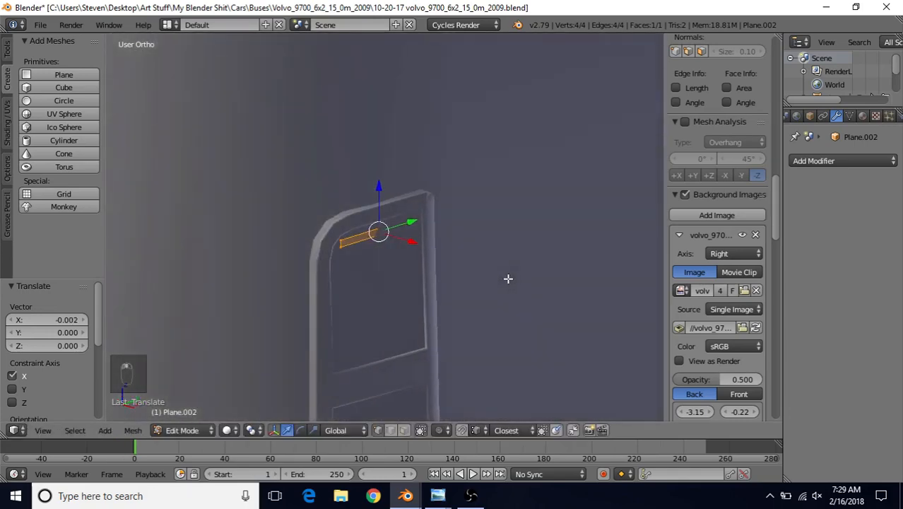
key("g")
key("x")
left_click(419, 247)
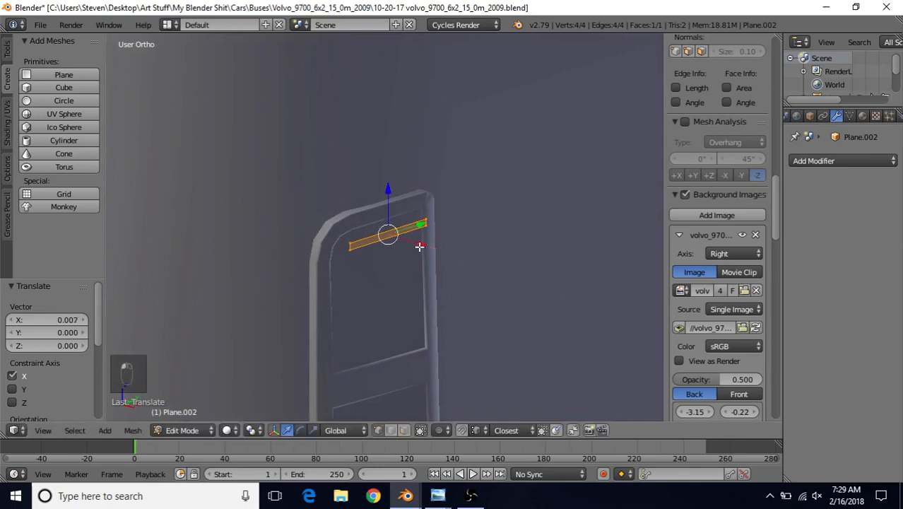
middle_click_drag(419, 246, 394, 239)
key("KP_3")
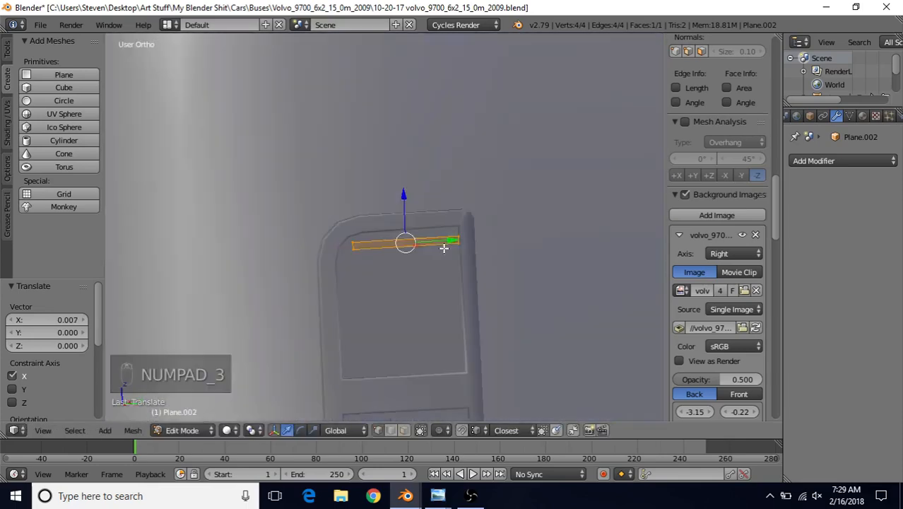
key("z")
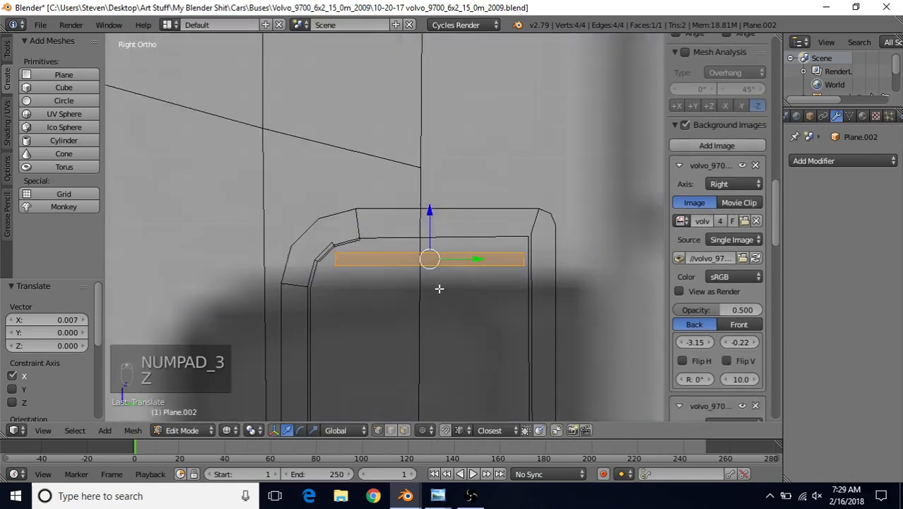
scroll(438, 277, "down", 2)
key("z")
scroll(457, 208, "up", 1)
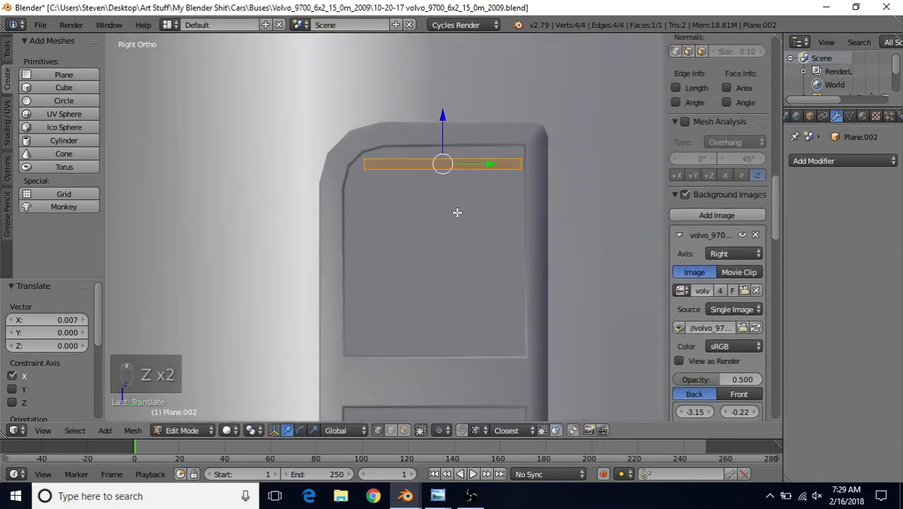
key("shift+d")
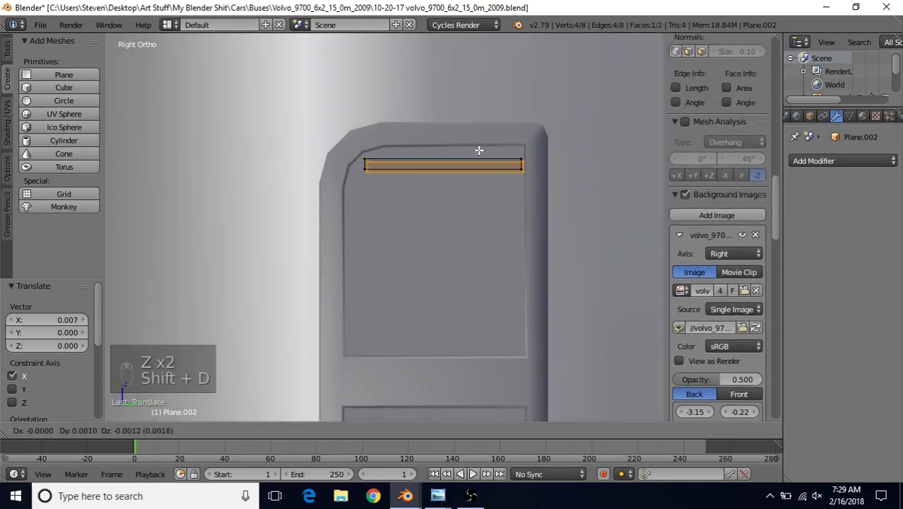
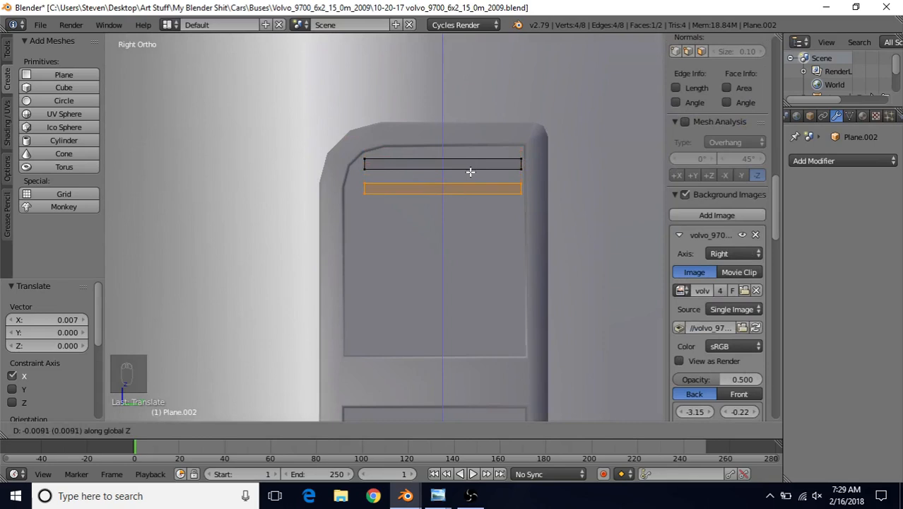
left_click(471, 172)
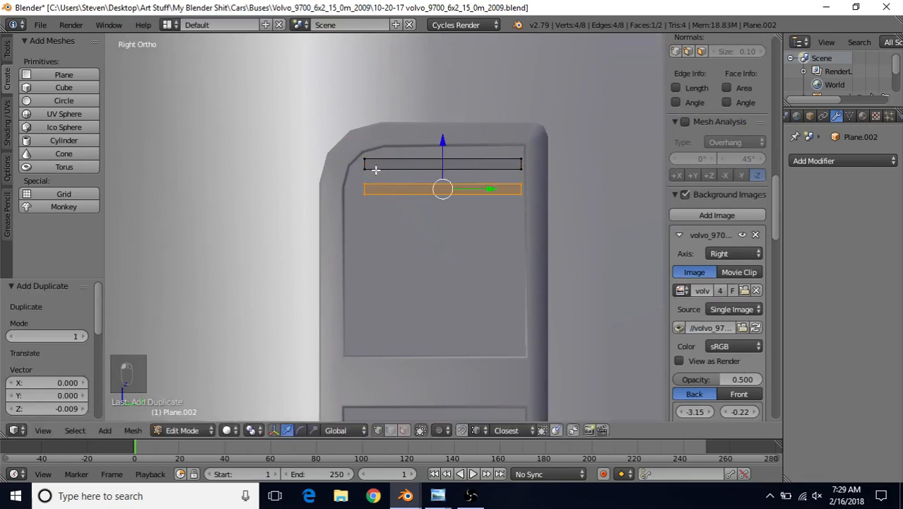
key("Delete")
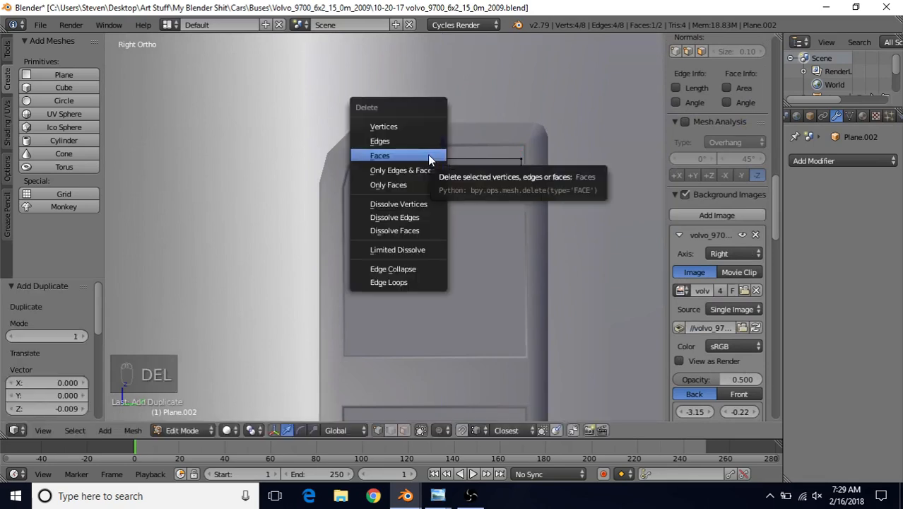
left_click(419, 130)
- Raise the strip's lower edge slightly along Z to make the strip thinner
right_click(364, 168)
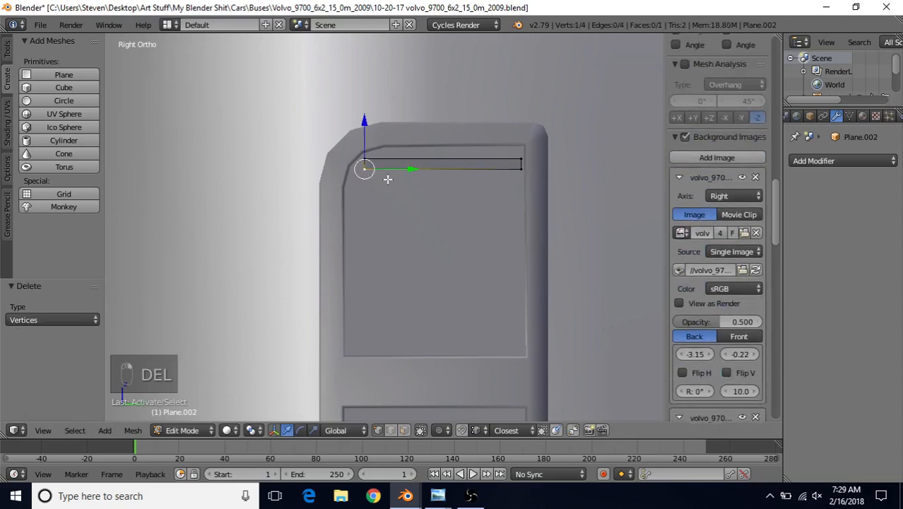
right_click(522, 169, "shift")
left_click_drag(442, 124, 441, 124)
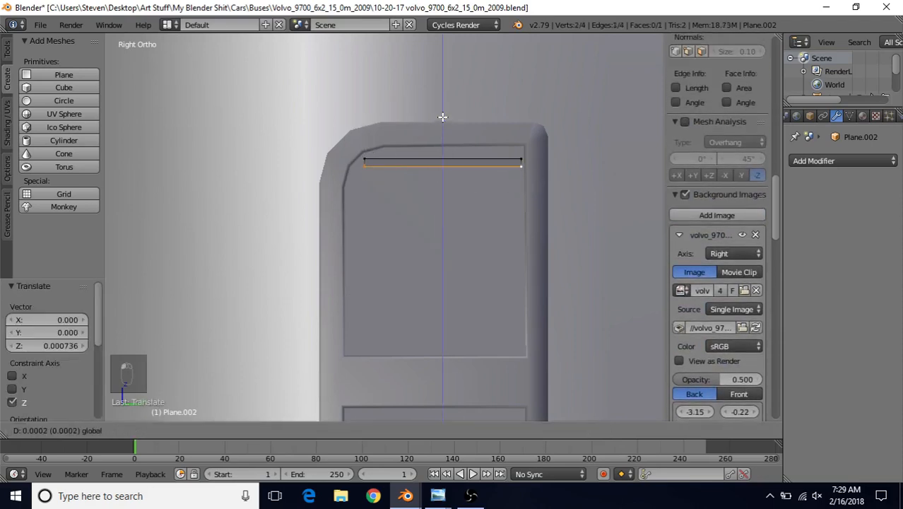
- Duplicate the whole strip -0.007 along Z and repeat the duplication until eleven evenly spaced slats run down the opening
key("a")
key("a")
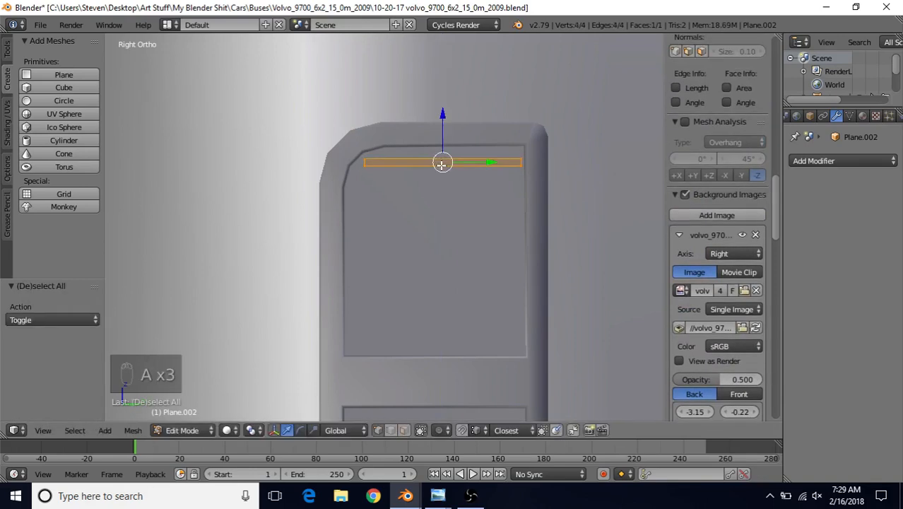
key("shift+d")
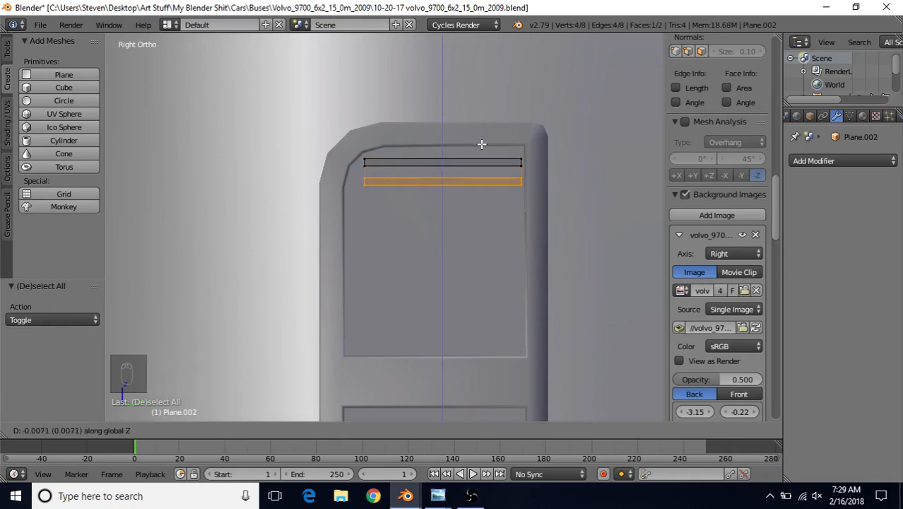
left_click(482, 144)
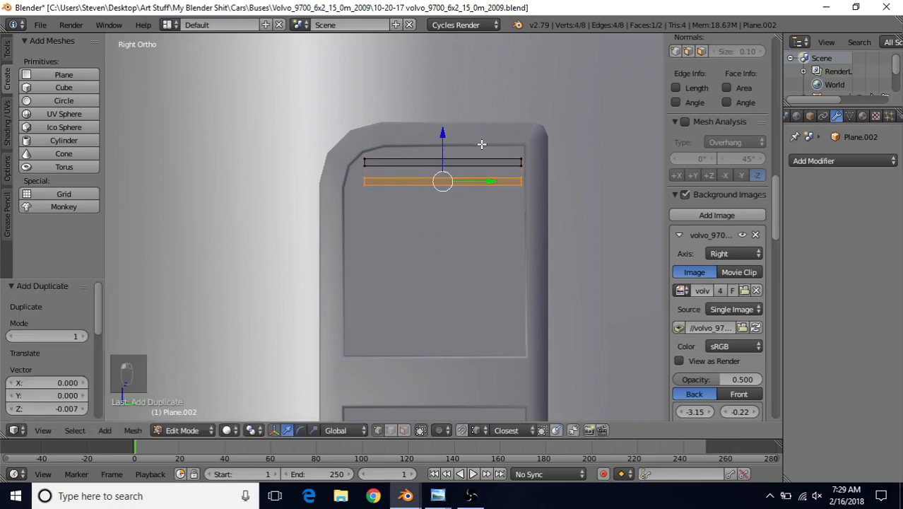
key("shift+r")
key("shift+r")
key("shift+r")
key("shift+r")
key("shift+r")
key("shift+r")
key("shift+r")
key("shift+r")
key("shift+r")
key("shift+r")
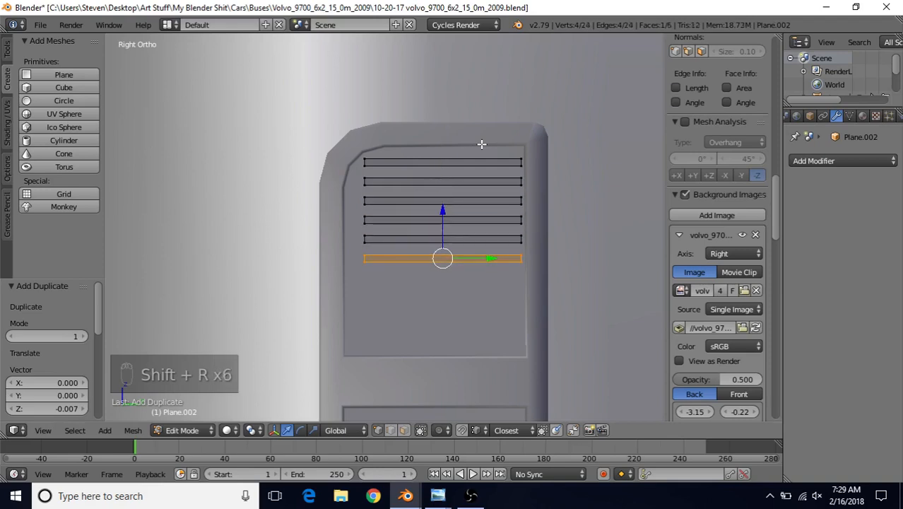
key("shift+r")
key("shift+r")
key("shift+r")
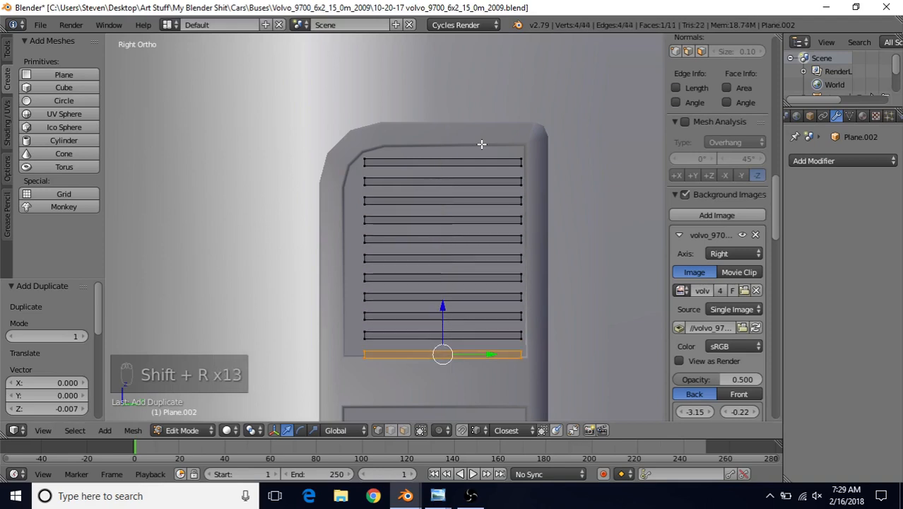
- Delete the lowest slat overlapping the opening's lower edge and select all the remaining slats
key("Delete")
left_click(500, 298)
key("a")
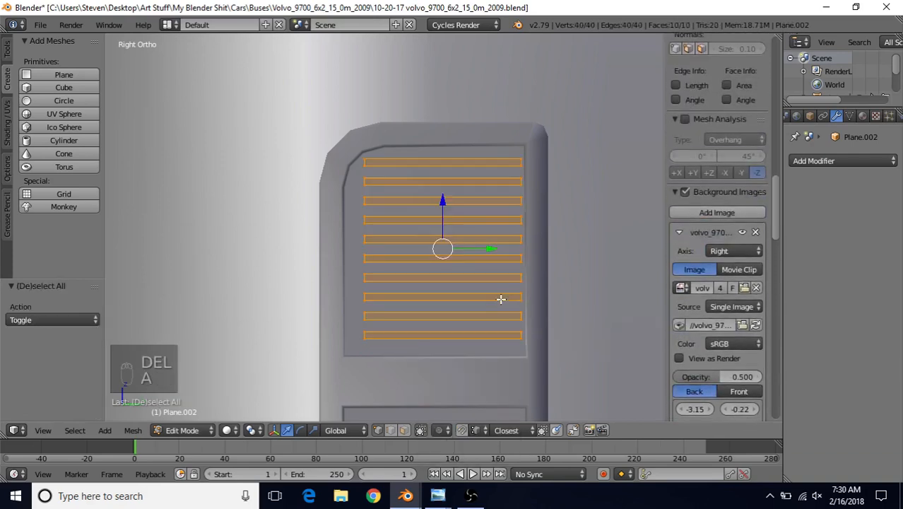
- Lower all the slats by 0.000981 along Z, and lengthen them by moving their left ends -0.005 along Y
left_click_drag(443, 202, 451, 194)
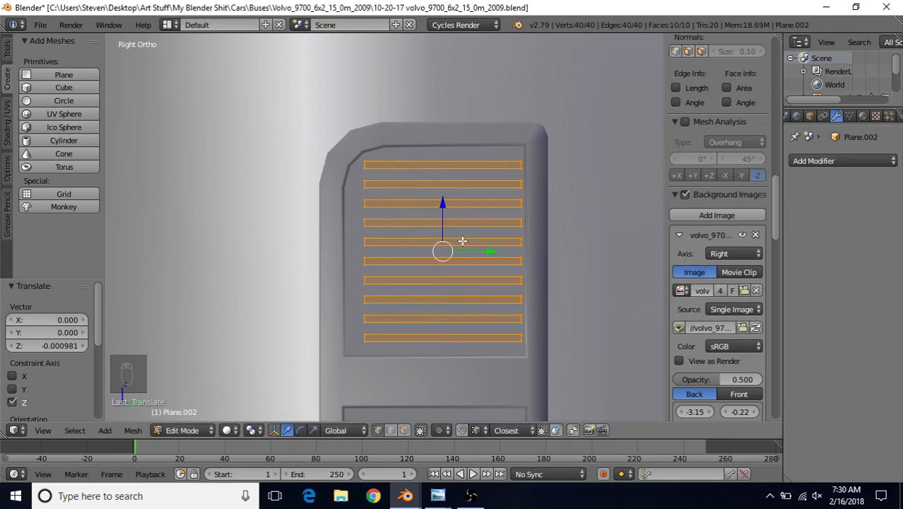
middle_click_drag(462, 241, 485, 152, "shift")
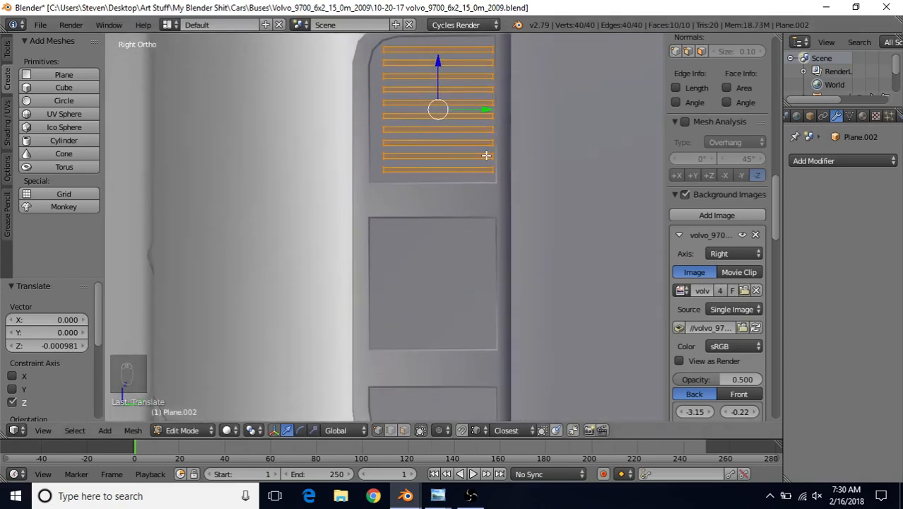
middle_click_drag(395, 94, 419, 162, "shift")
right_click(412, 128)
key("b")
left_click_drag(381, 99, 428, 289)
left_click_drag(450, 183, 440, 183)
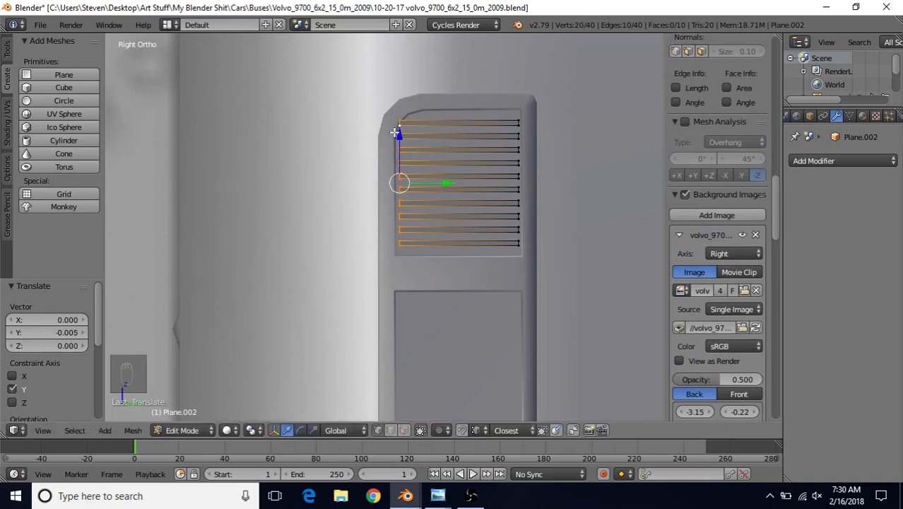
key("a")
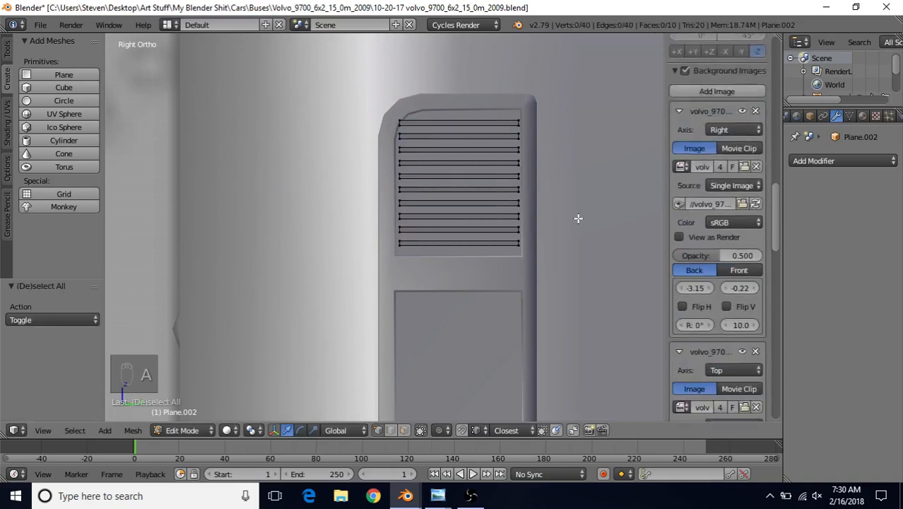
- Duplicate all the slats -0.095 along Z into the second opening, and raise the copy 0.005 to fit
key("a")
key("shift+d")
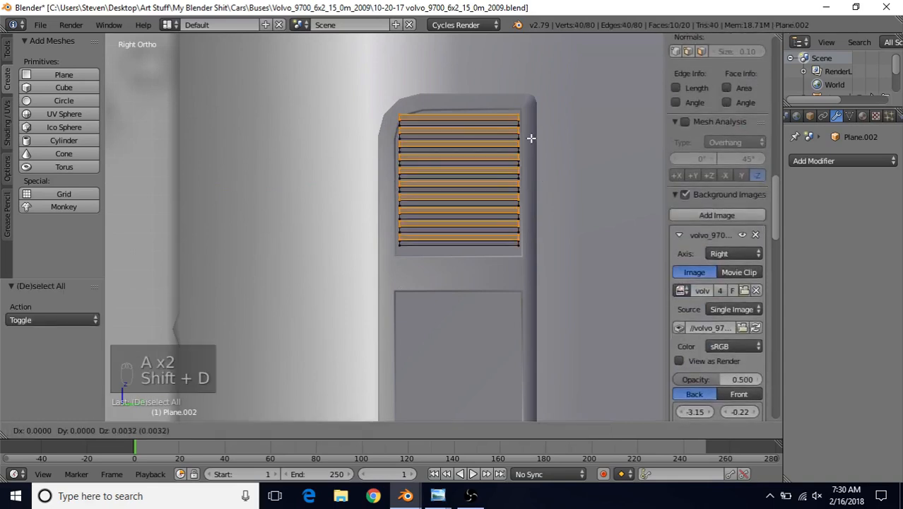
right_click(474, 169)
left_click_drag(460, 158, 470, 315)
middle_click_drag(497, 258, 494, 182, "shift")
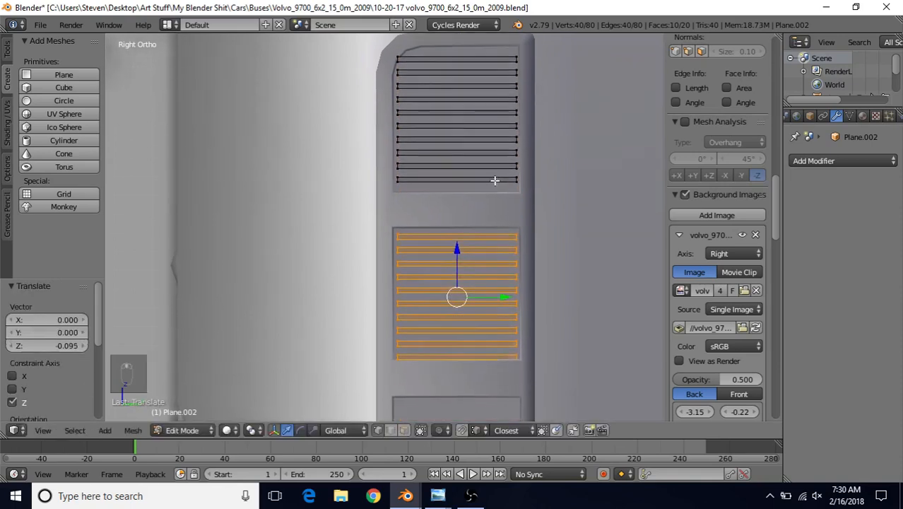
scroll(491, 212, "up", 1)
left_click_drag(470, 252, 468, 242)
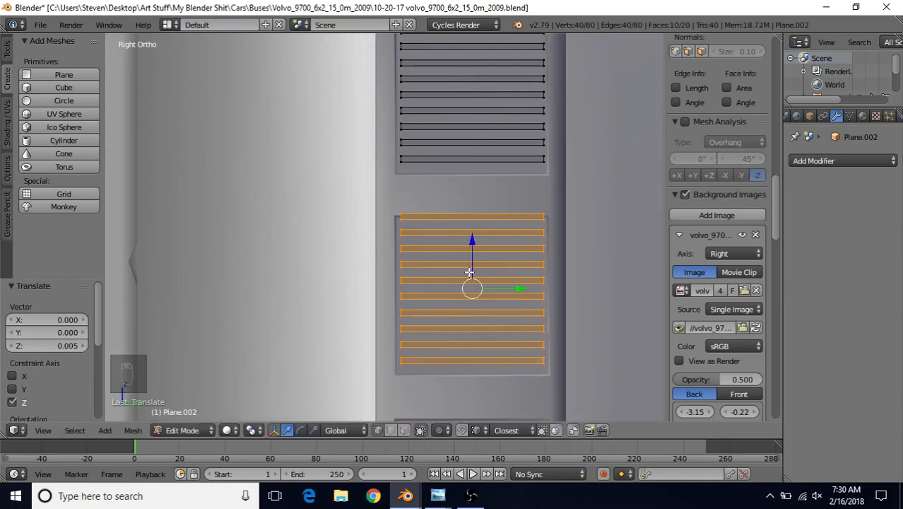
- Duplicate the second opening's slats and move the copy -0.093 along Z into the third opening
middle_click_drag(478, 281, 477, 166, "shift")
scroll(495, 250, "down", 2)
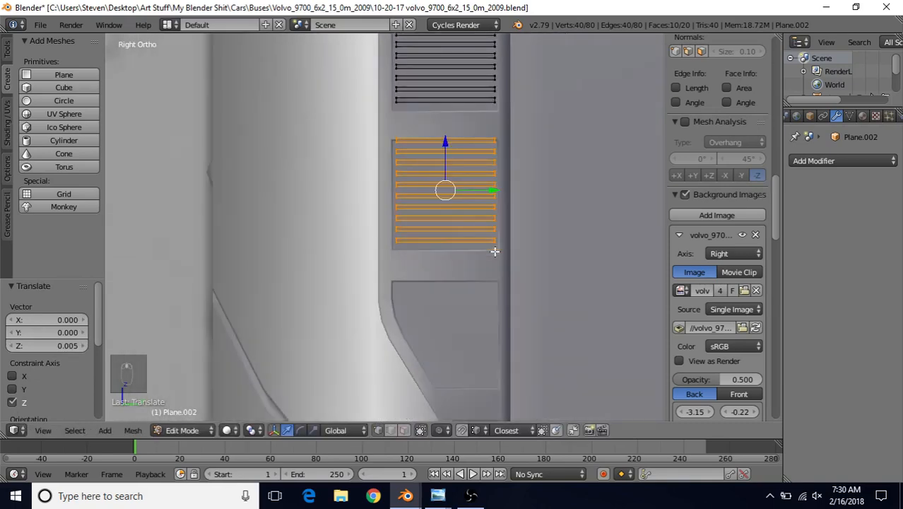
middle_click_drag(489, 237, 479, 185, "shift")
key("shift+d")
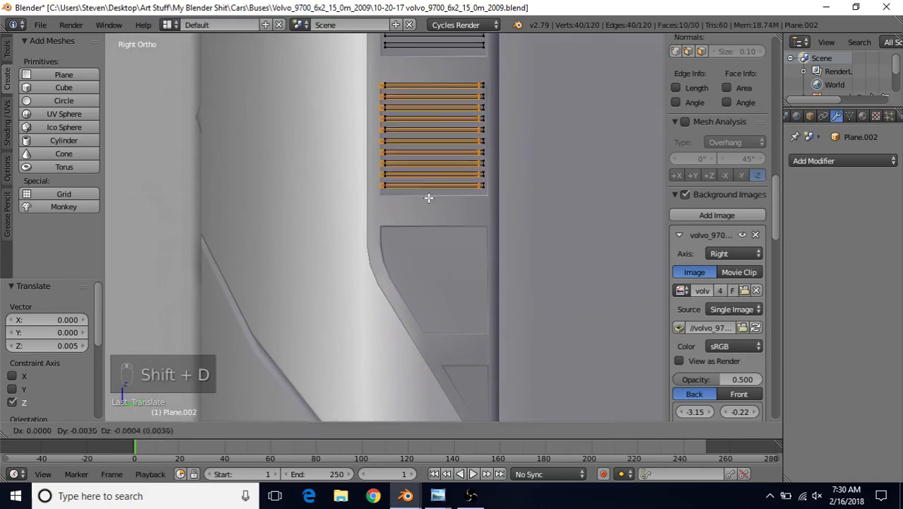
right_click(418, 186)
key("g")
key("z")
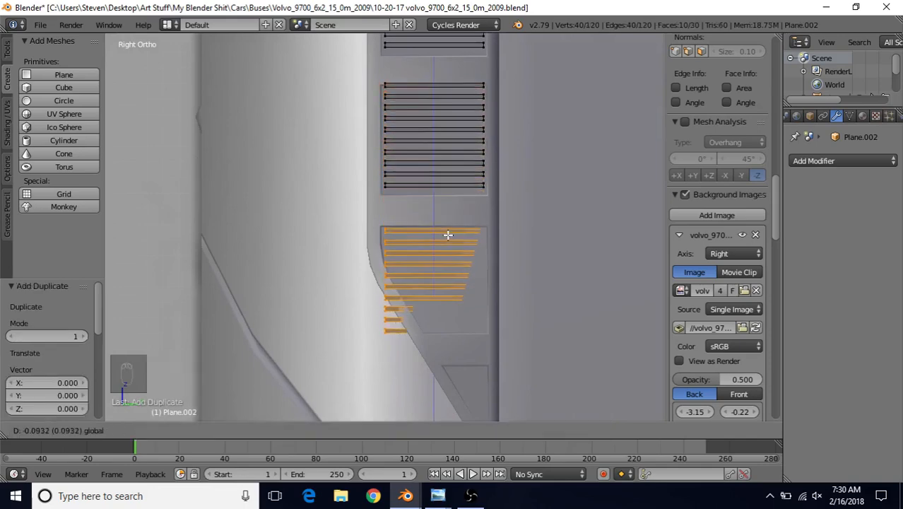
left_click(448, 234)
- Move the third set of slats 0.006 along X out of the body surface and -0.003 along Z
middle_click_drag(448, 234, 458, 268)
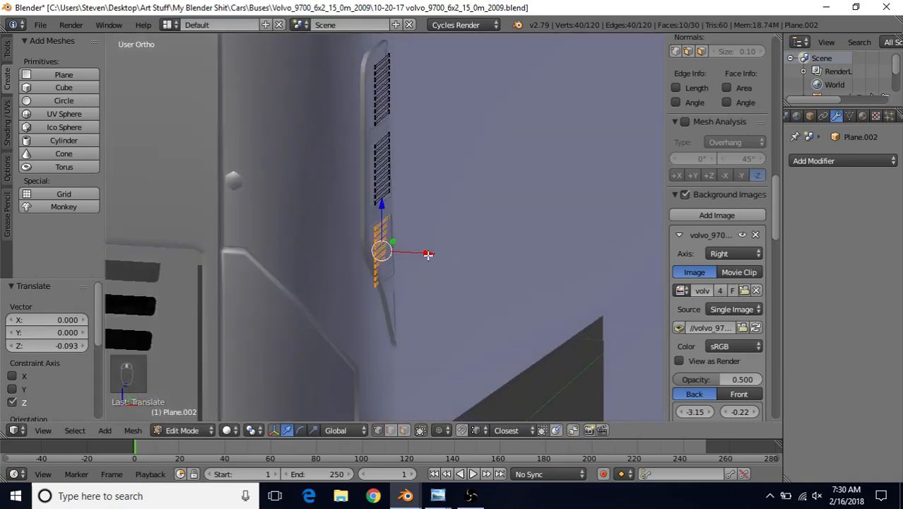
left_click_drag(427, 255, 434, 254)
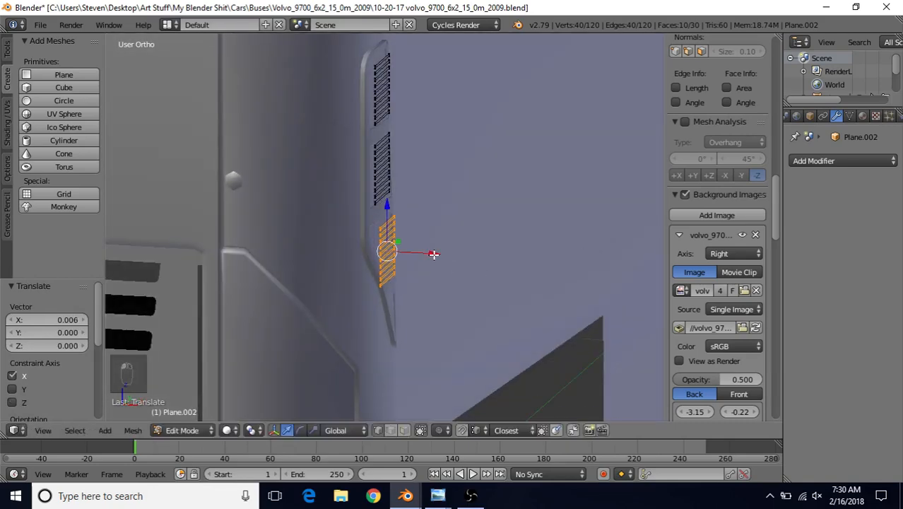
key("KP_3")
scroll(434, 254, "up", 2)
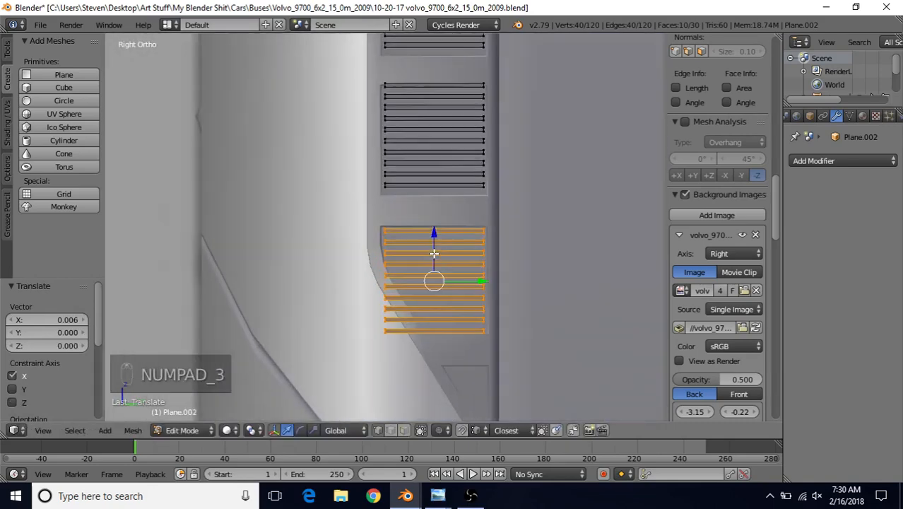
scroll(405, 195, "up", 1)
left_click_drag(397, 174, 400, 178)
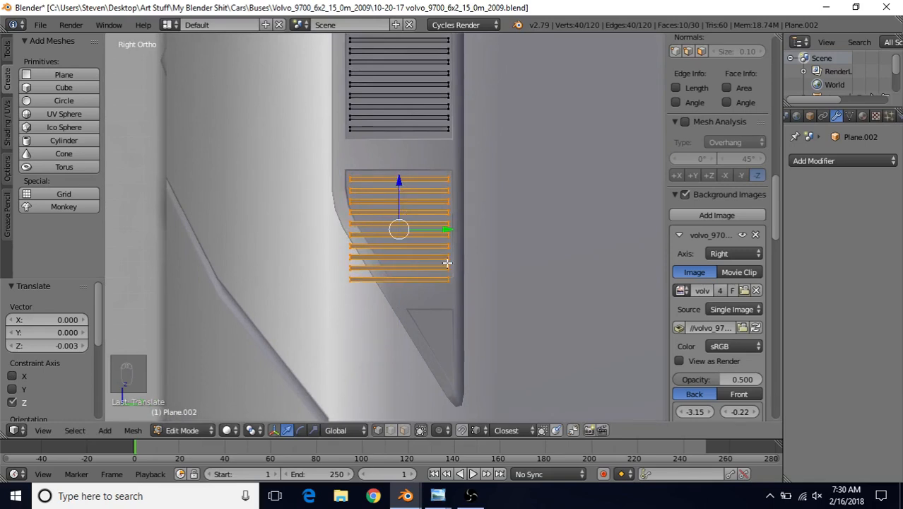
- Duplicate the third set of slats straight down along Z over the lowest triangular opening
middle_click_drag(398, 251, 380, 179, "shift")
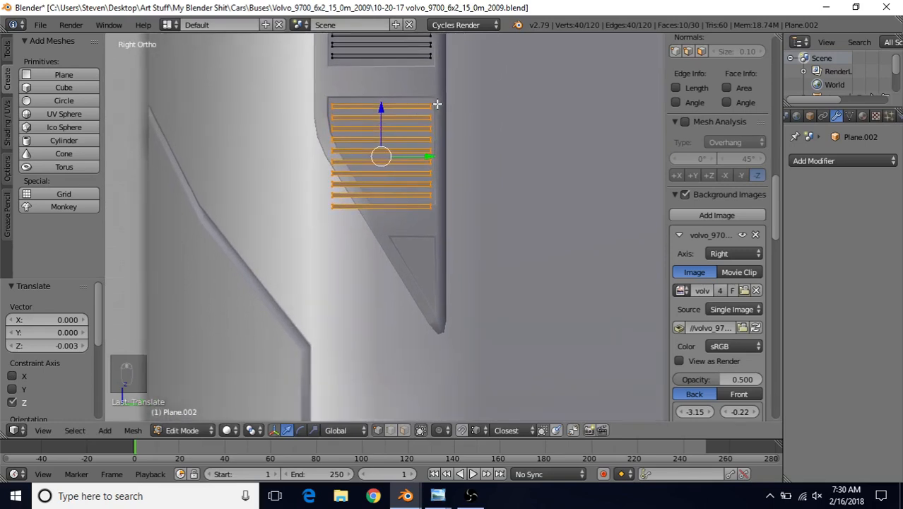
key("shift+d")
key("z")
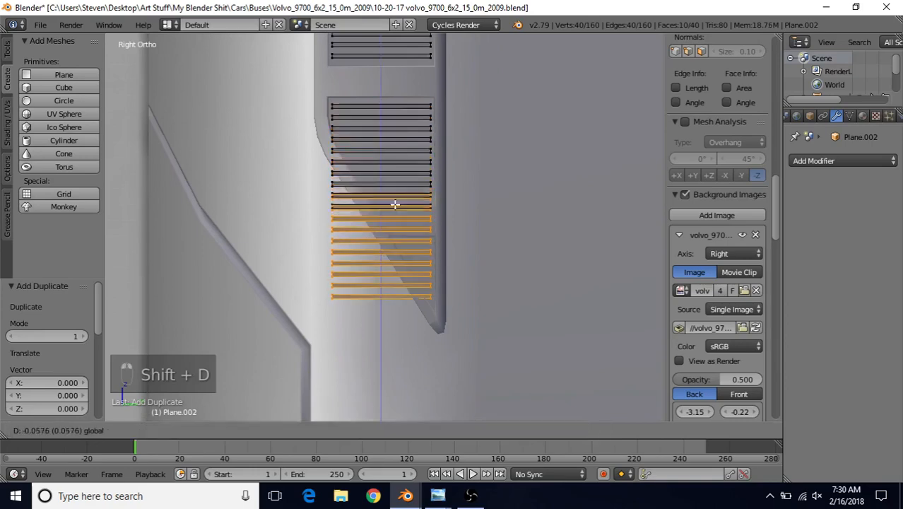
left_click(401, 239)
- Move the lowest set of slats 0.006 along X and -0.002 along Z to fit the triangular opening
middle_click_drag(404, 239, 461, 271)
left_click_drag(434, 269, 439, 269)
middle_click_drag(439, 267, 276, 226)
scroll(419, 248, "up", 4)
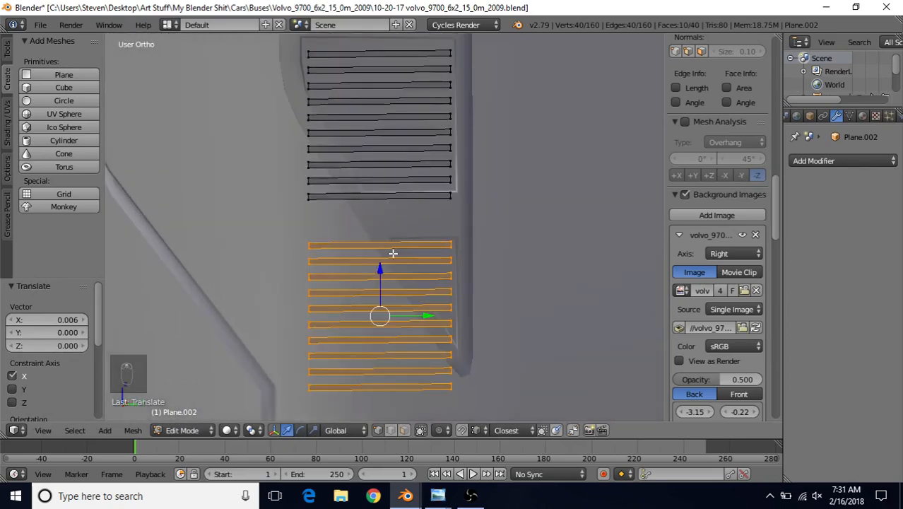
left_click_drag(381, 274, 381, 276)
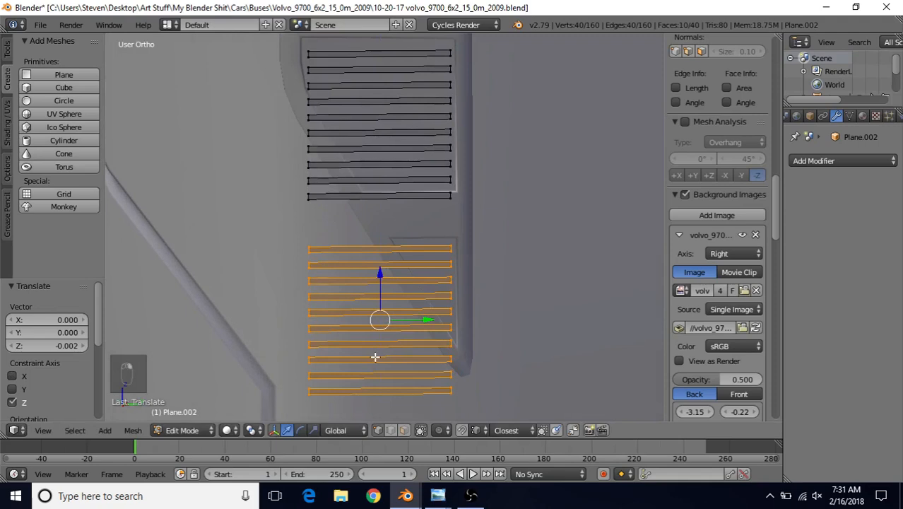
- Delete the vertices of the four lowest slats in the bottom set
middle_click_drag(384, 320, 396, 277, "shift")
right_click(323, 306)
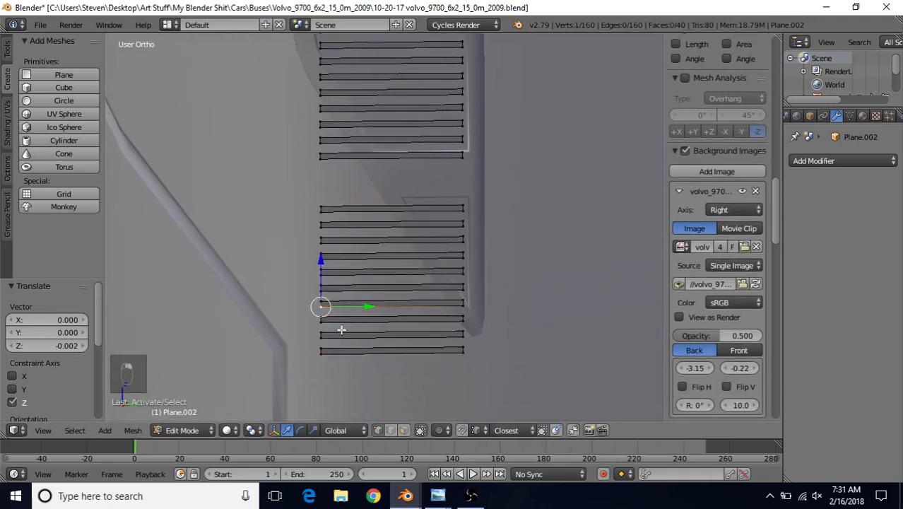
key("b")
left_click_drag(298, 298, 544, 367)
key("Delete")
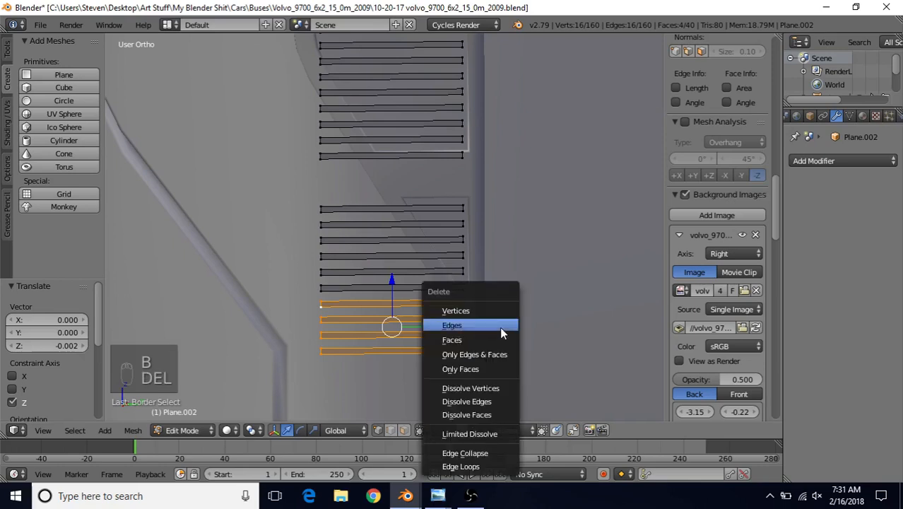
left_click(455, 311)
- Delete the lowest slat of the third set, which overlaps the opening's lower edge
scroll(425, 215, "down", 2)
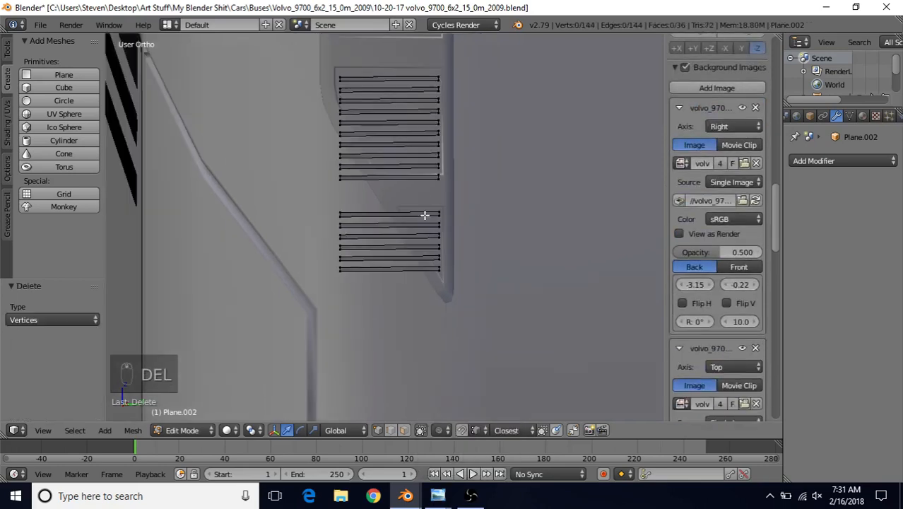
right_click(341, 183)
key("b")
left_click_drag(332, 173, 451, 186)
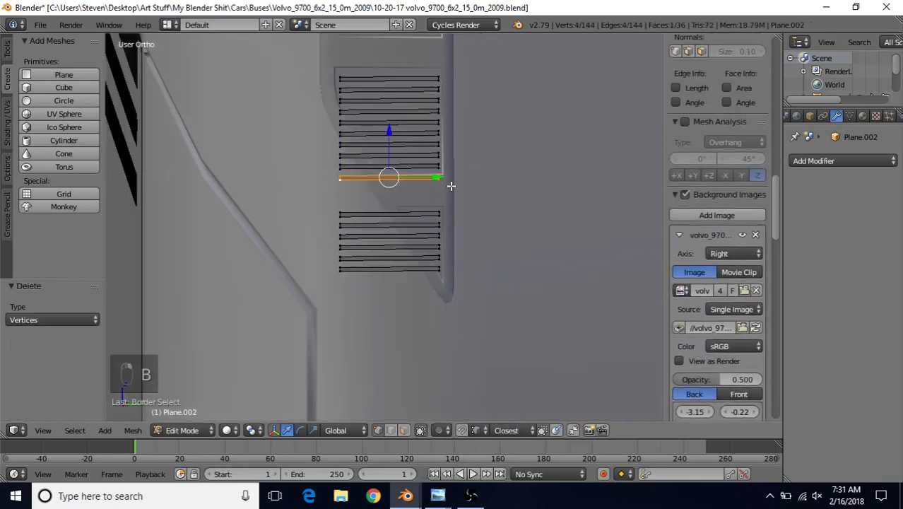
key("Delete")
left_click(452, 186)
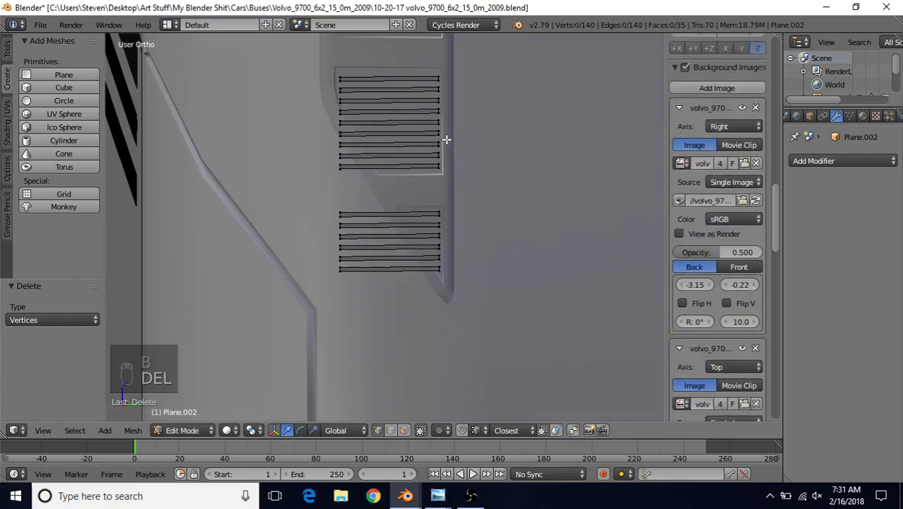
- Select the third opening's nine remaining slats and raise them 0.000860 along Z
middle_click_drag(446, 140, 434, 181, "shift")
key("b")
key("b")
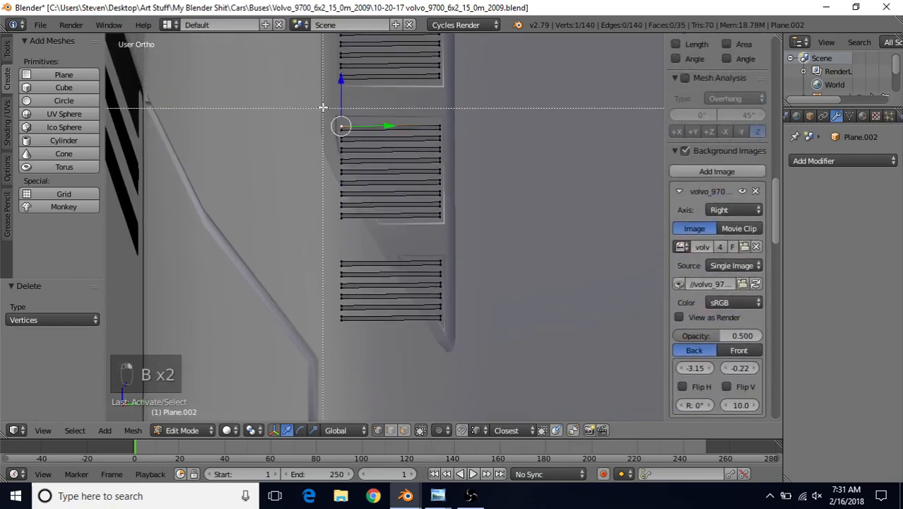
left_click_drag(343, 125, 484, 222)
left_click_drag(390, 124, 390, 120)
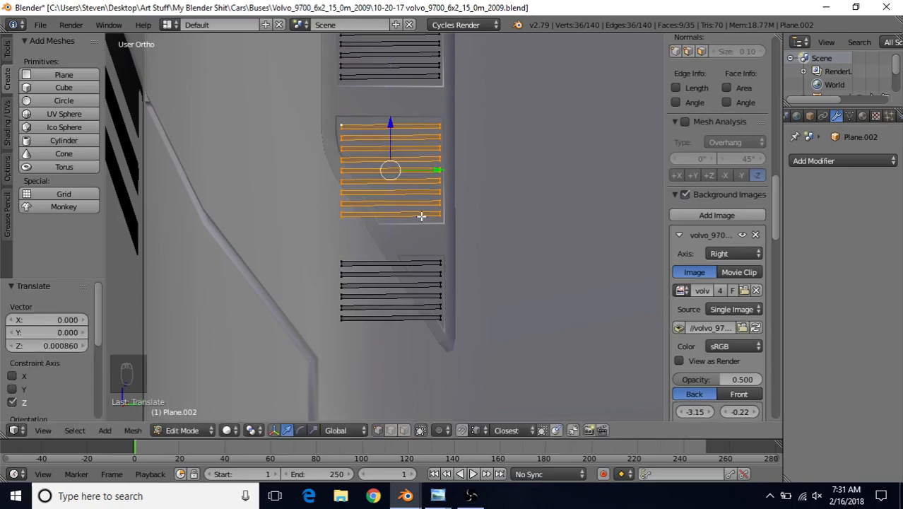
- Delete the top slat of the second set, which overlaps the opening's upper edge
scroll(439, 113, "down", 2)
middle_click_drag(442, 107, 454, 231, "shift")
scroll(349, 135, "up", 5)
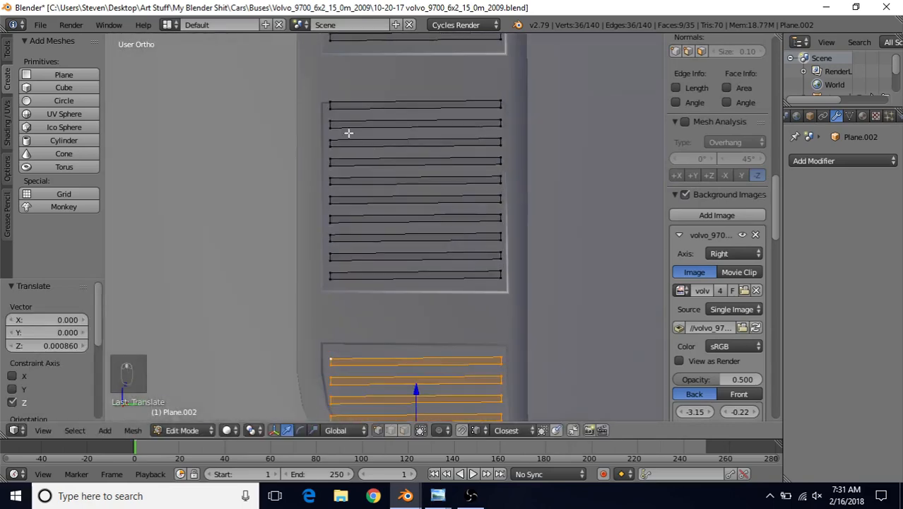
right_click(328, 104)
key("b")
left_click_drag(322, 87, 540, 109)
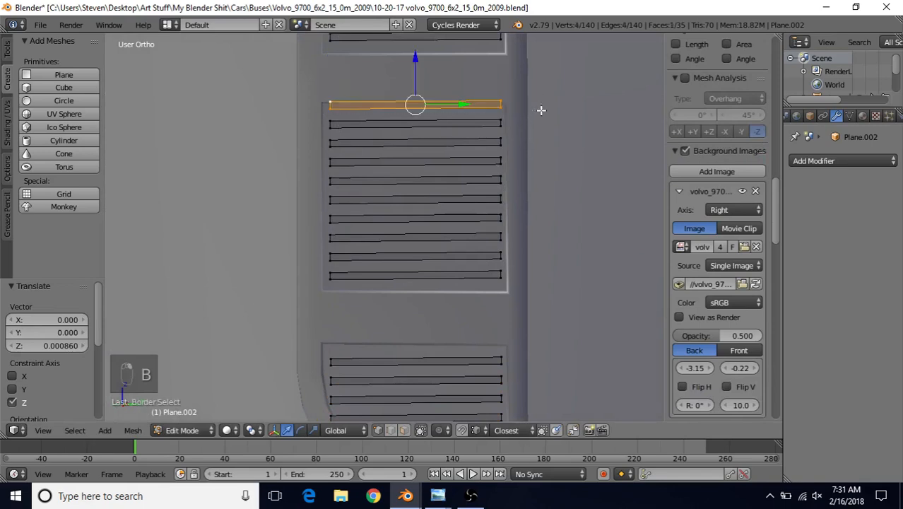
key("Delete")
left_click(537, 115)
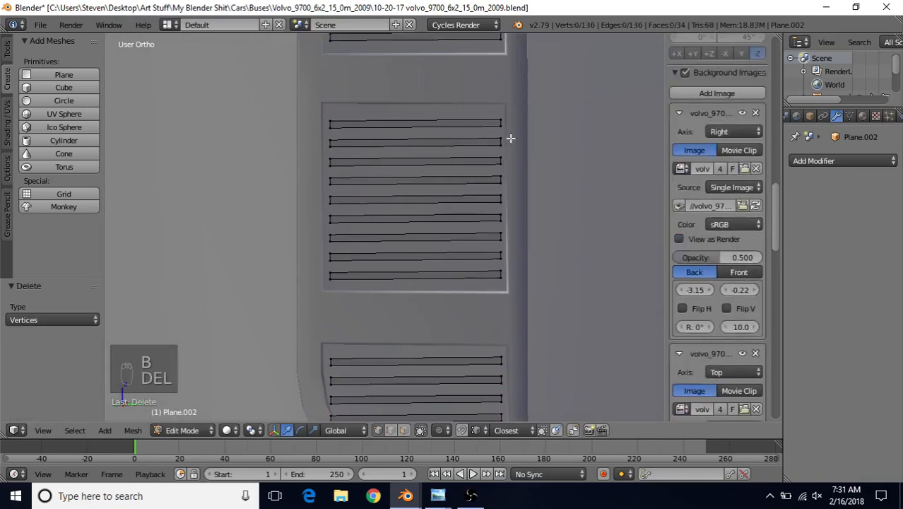
- Select the second opening's nine remaining slats and move them -0.000249 along Z
right_click(327, 122)
key("b")
left_click_drag(318, 100, 541, 278)
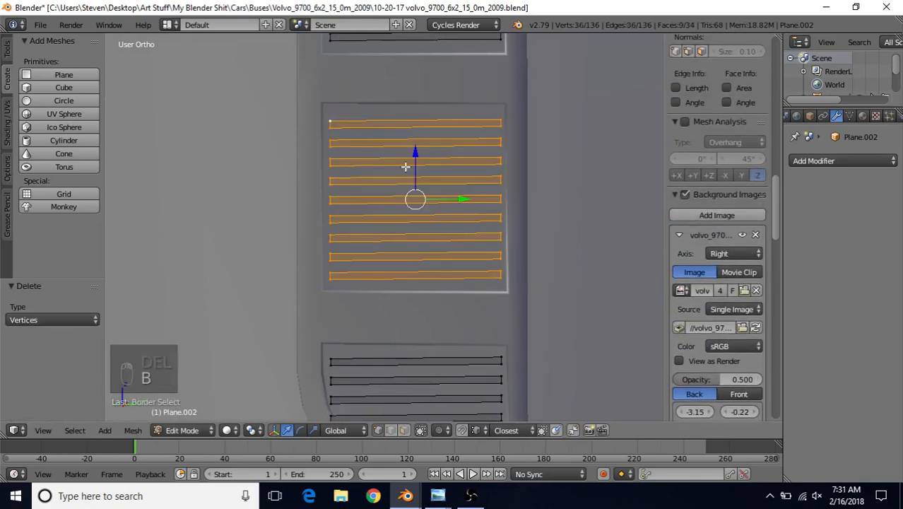
left_click_drag(413, 152, 416, 155)
- Select the left end vertices of all slats in the upper three openings and move them -0.001 along Y
middle_click_drag(444, 118, 435, 272, "shift")
scroll(434, 270, "down", 1)
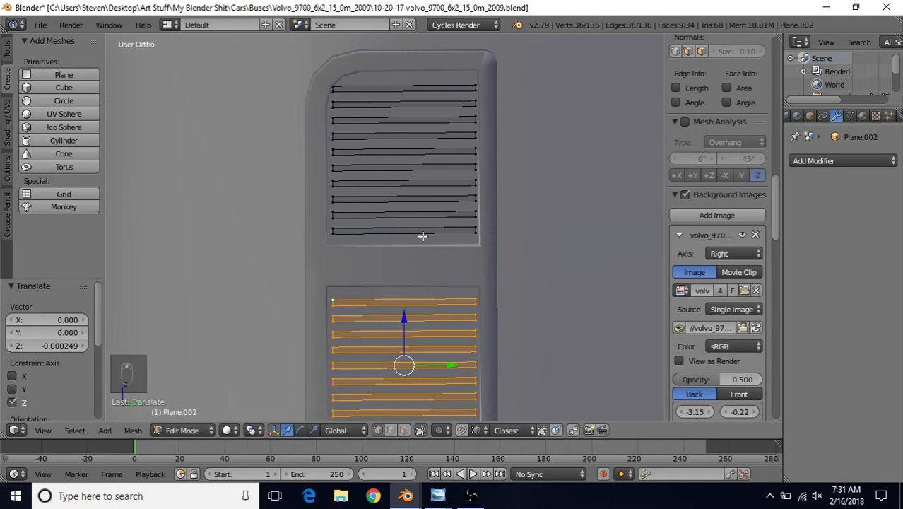
middle_click_drag(382, 288, 445, 154, "shift")
right_click(353, 158)
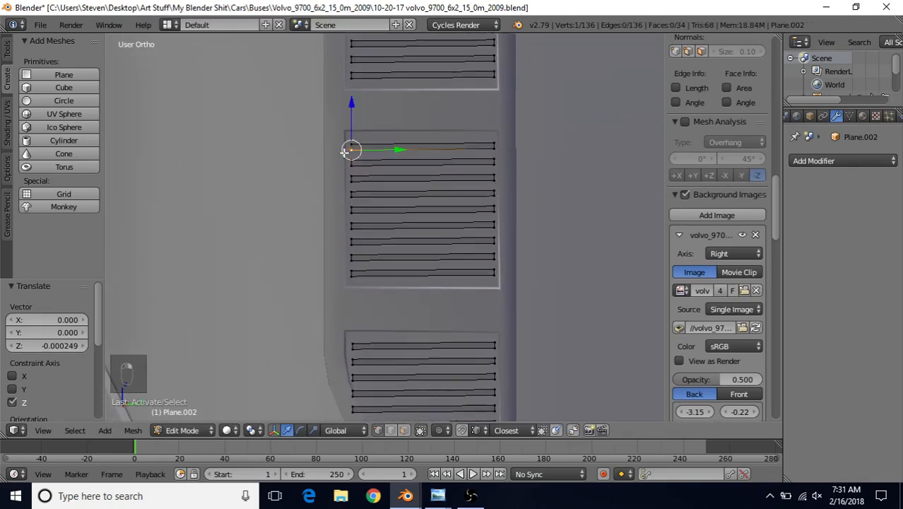
scroll(349, 170, "down", 3)
middle_click_drag(361, 166, 361, 167, "shift")
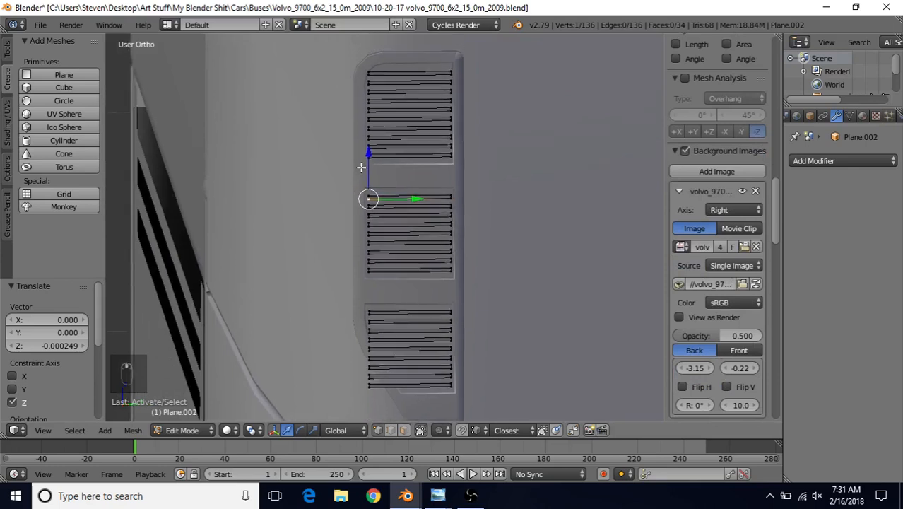
right_click(360, 94)
key("b")
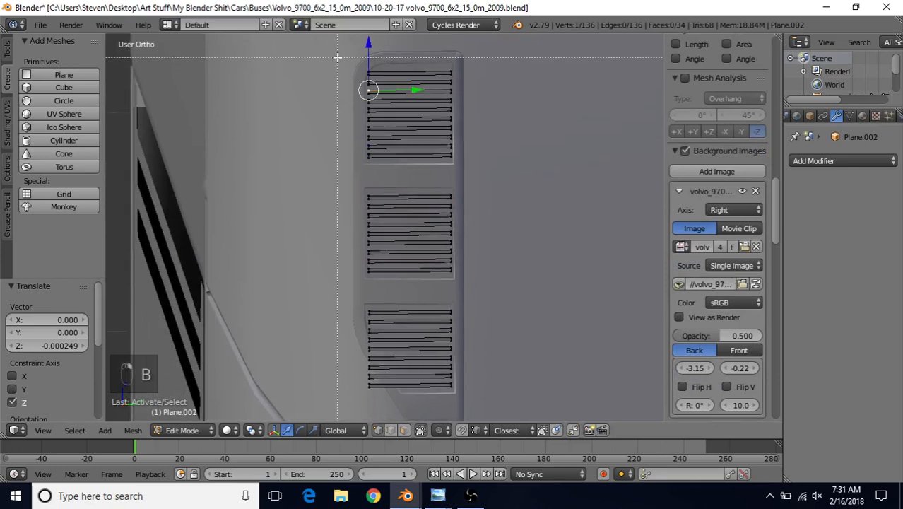
left_click_drag(337, 56, 390, 409)
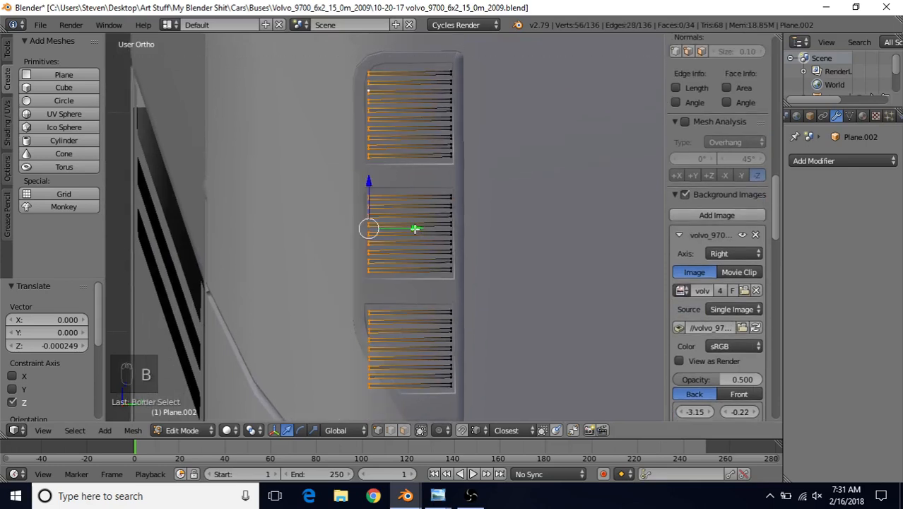
key("g")
key("y")
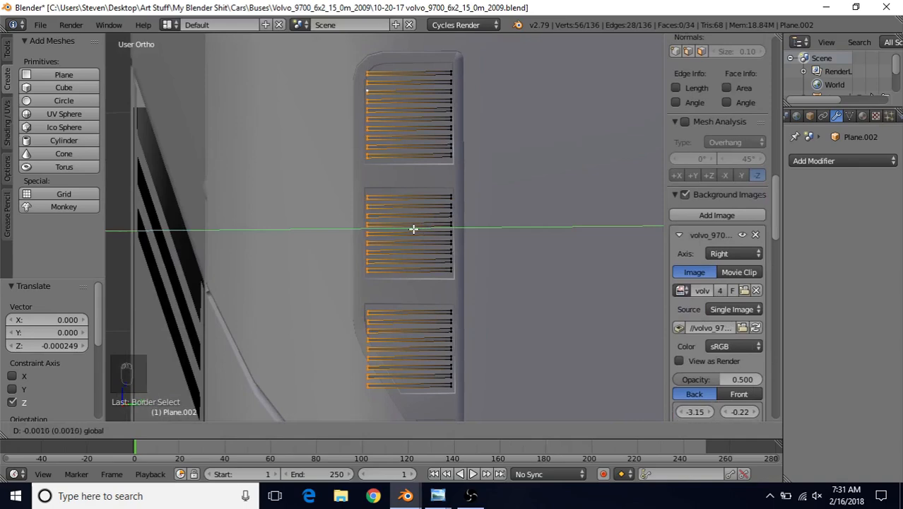
left_click(413, 228)
scroll(428, 300, "up", 4)
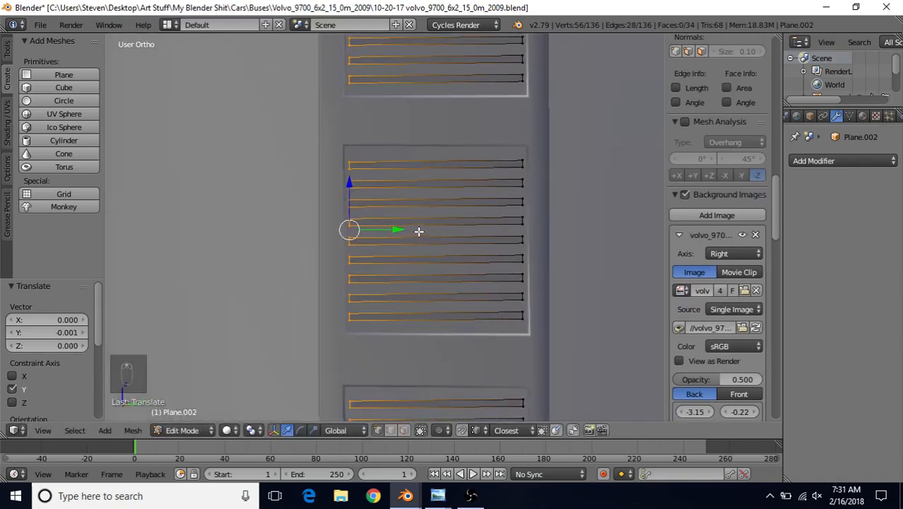
key("a")
- Move the top slat's left edge 0.002 along Y, and its upper left vertex about 0.0011 further, to follow the rounded corner
middle_click_drag(421, 145, 437, 353)
scroll(439, 367, "up", 3)
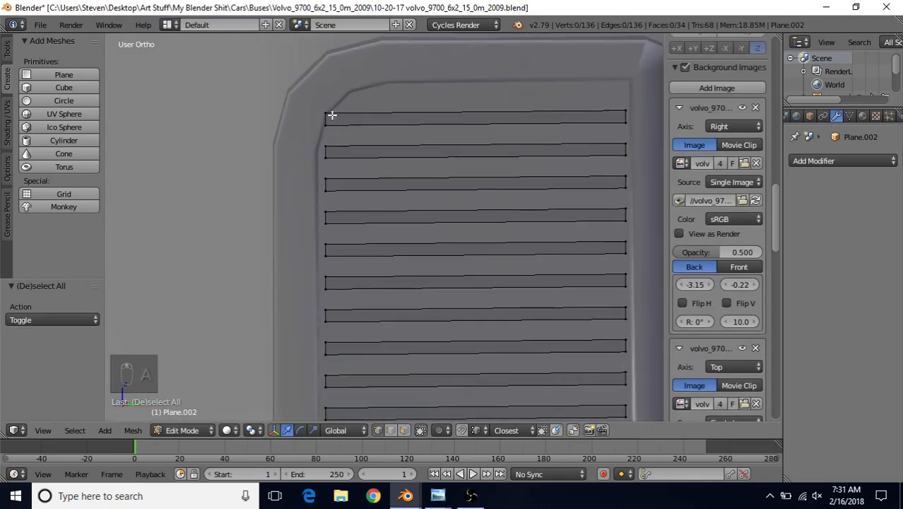
right_click(323, 128)
key("g")
key("y")
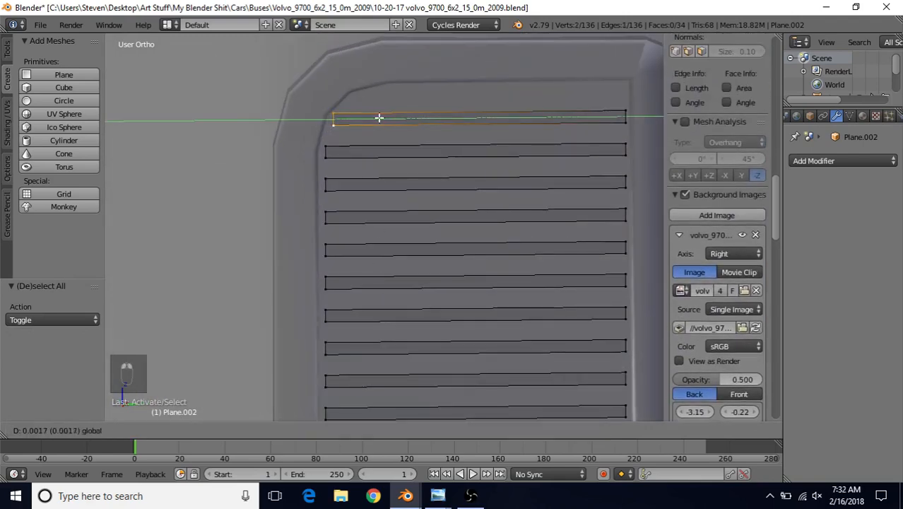
left_click(379, 118)
right_click(337, 114)
key("g")
key("y")
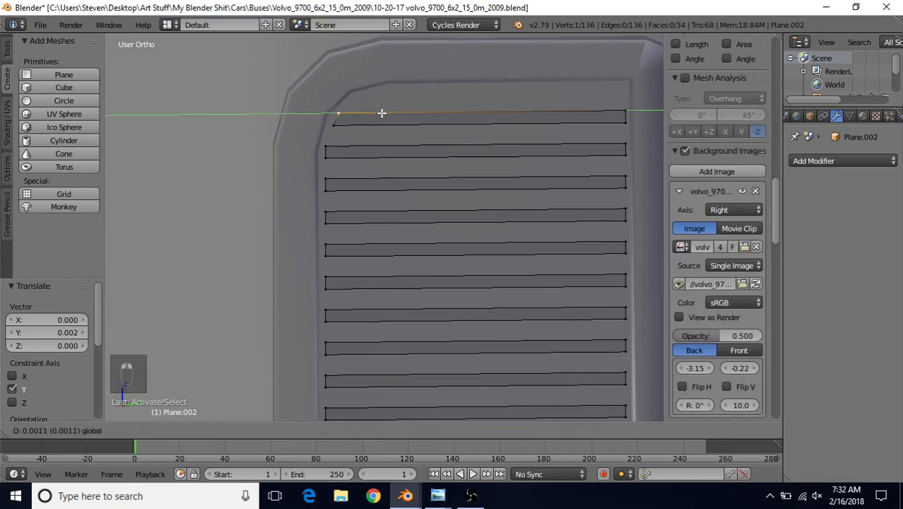
left_click(382, 113)
key("a")
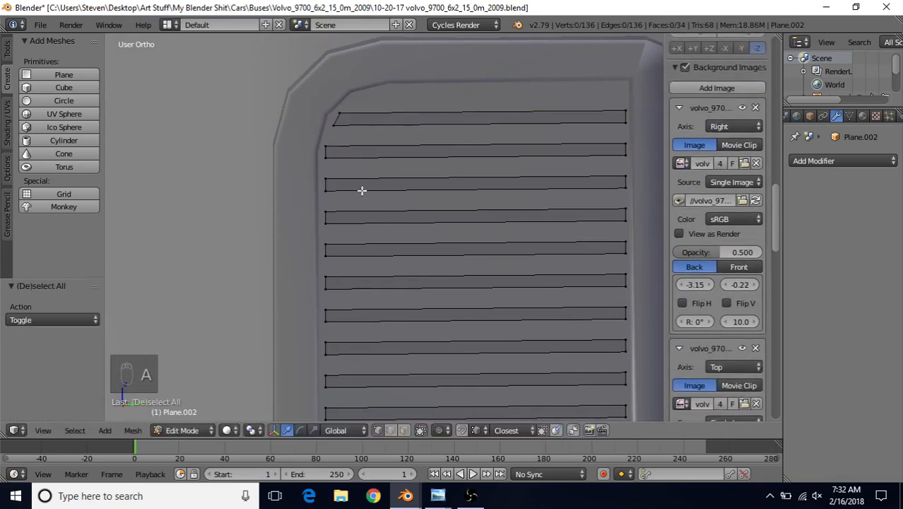
- Move the upper left vertex of the first opening's second slat 0.000284 along Y
right_click(342, 146)
key("g")
key("y")
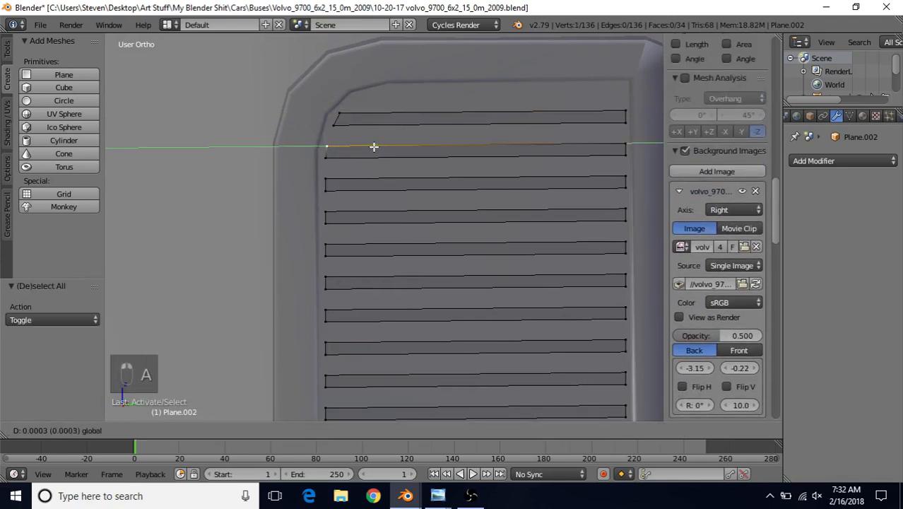
left_click(374, 147)
- Knife-cut the third opening's lower seven slats along a diagonal line parallel to the opening's slanted edge
scroll(424, 287, "down", 5)
middle_click_drag(419, 304, 409, 145, "shift")
middle_click_drag(401, 240, 412, 137, "shift")
middle_click_drag(419, 302, 409, 210, "shift")
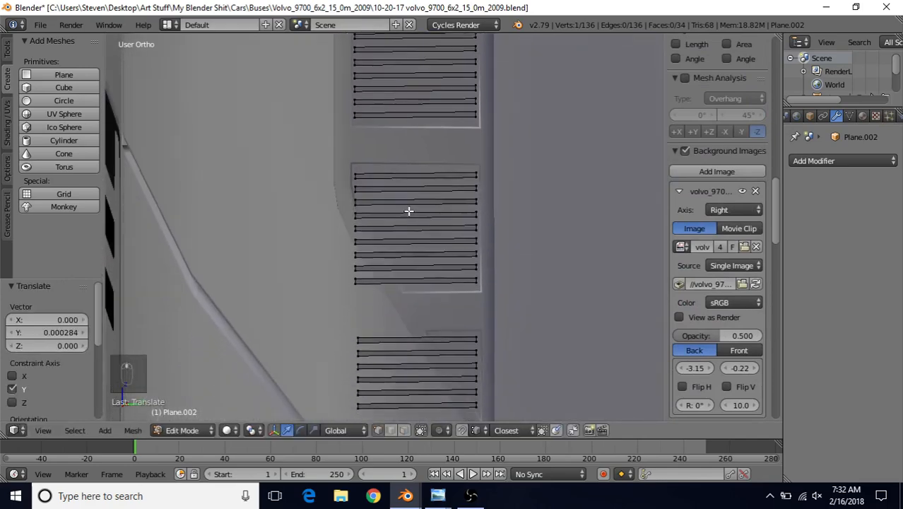
scroll(396, 212, "up", 4)
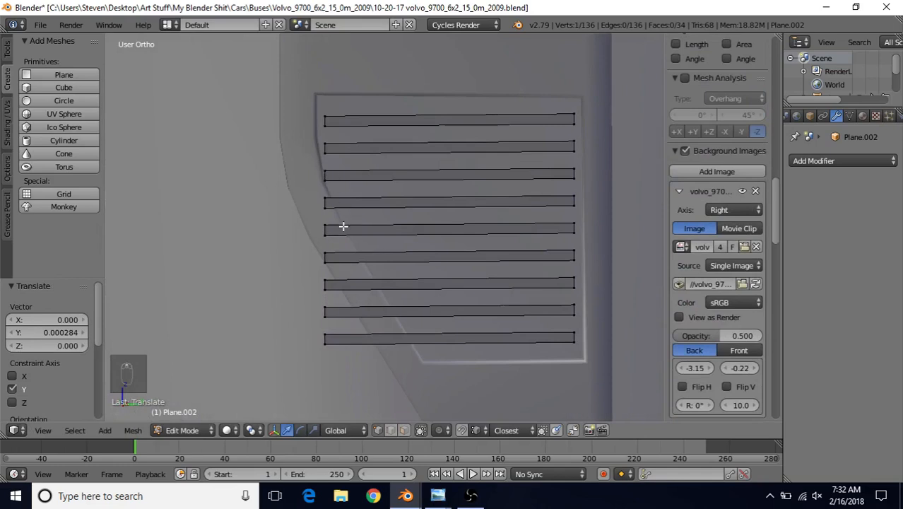
middle_click_drag(400, 296, 389, 289, "shift")
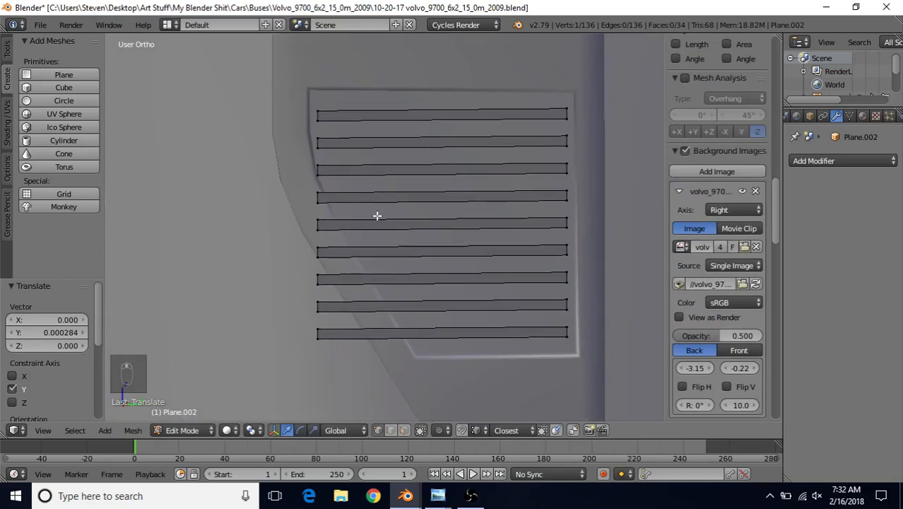
key("k")
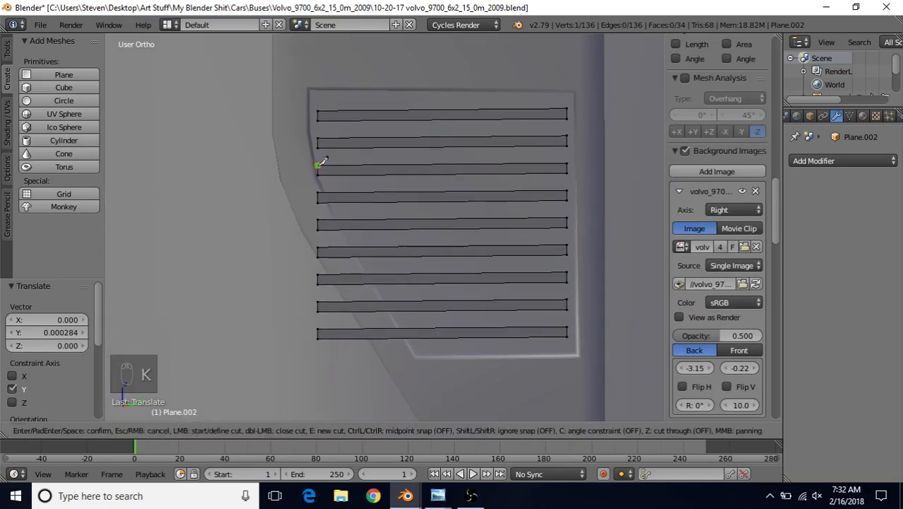
left_click(318, 165)
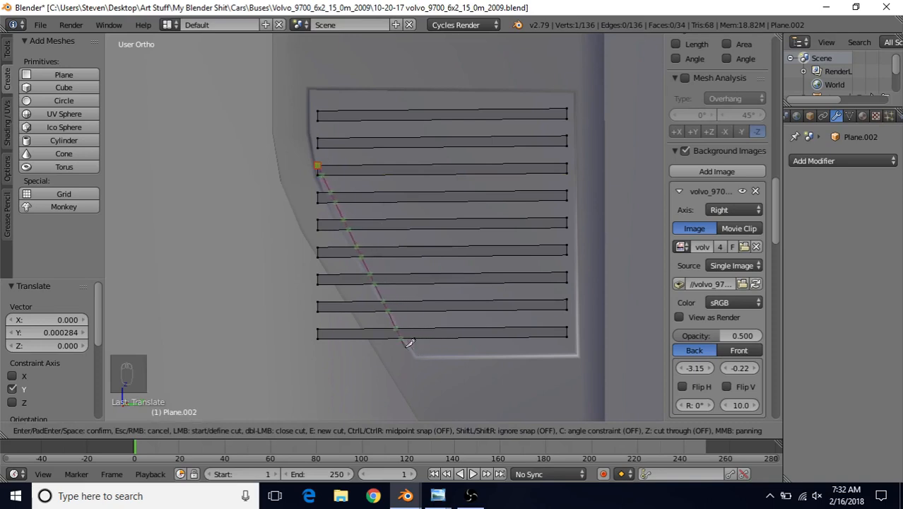
left_click(446, 376)
key("Return")
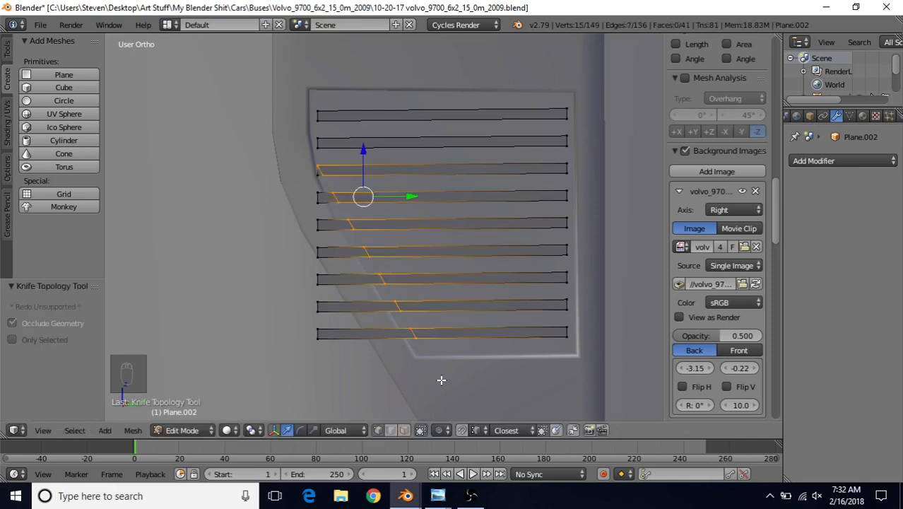
- Delete the left end vertices of the third opening's cut slats, removing the parts outside the slanted edge
right_click(302, 178)
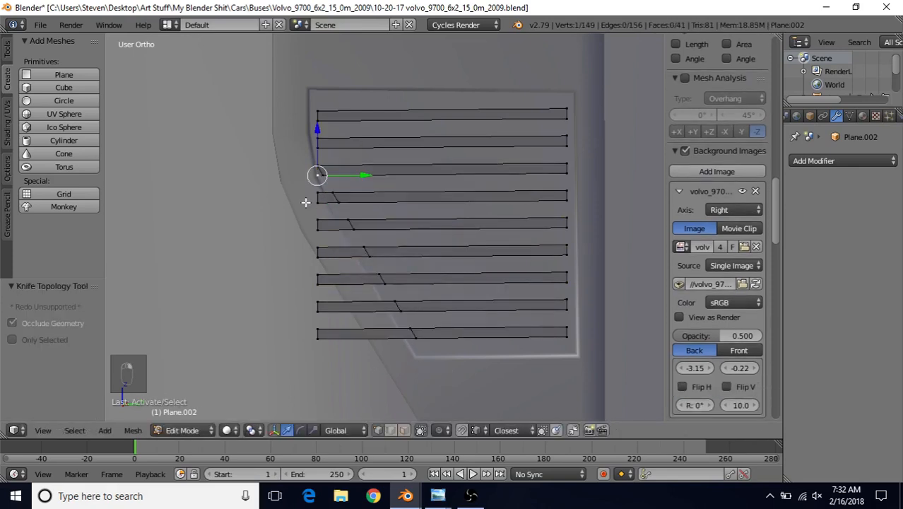
key("b")
left_click_drag(310, 186, 326, 376)
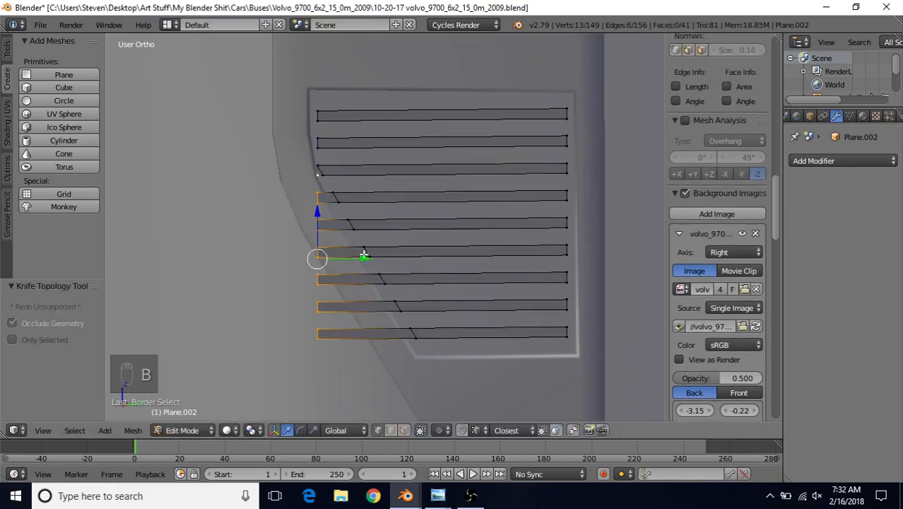
key("Delete")
left_click(371, 240)
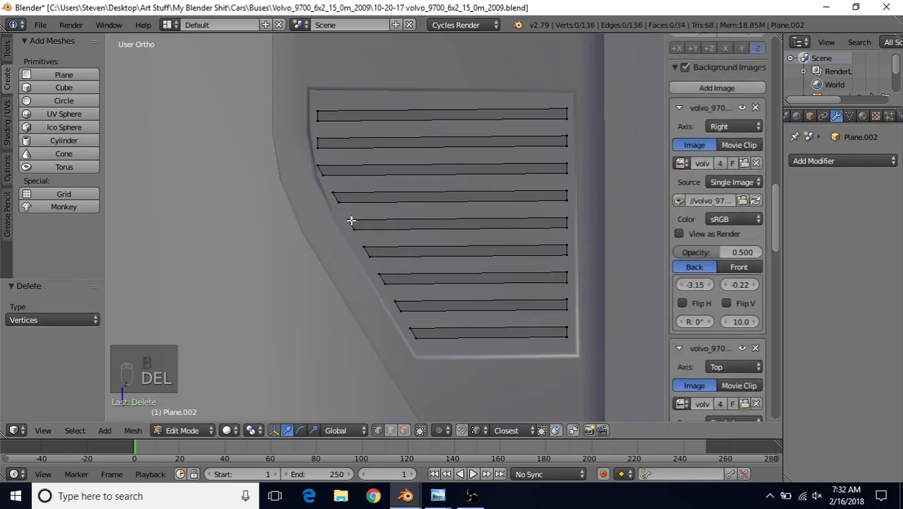
- Move the upper left vertex of the third opening's third slat about 0.0005 along Y and leave Edit Mode
right_click(321, 166)
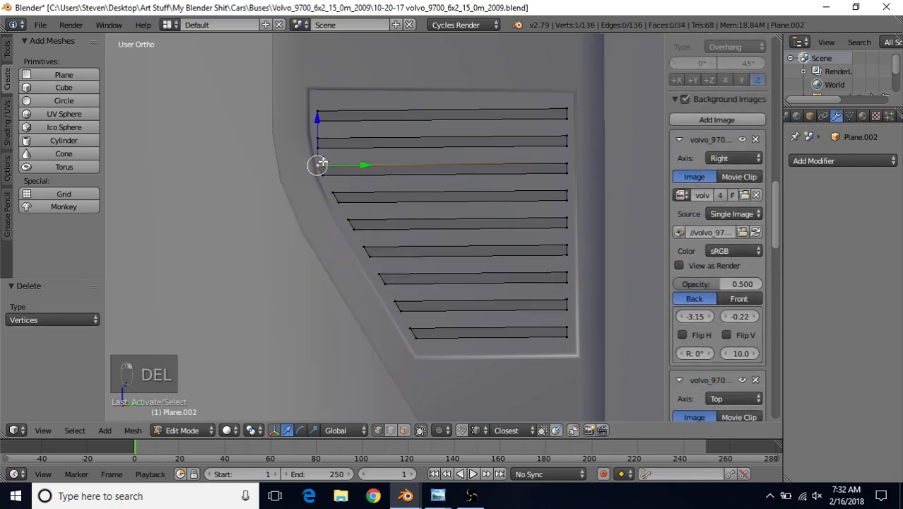
left_click_drag(341, 161, 351, 164)
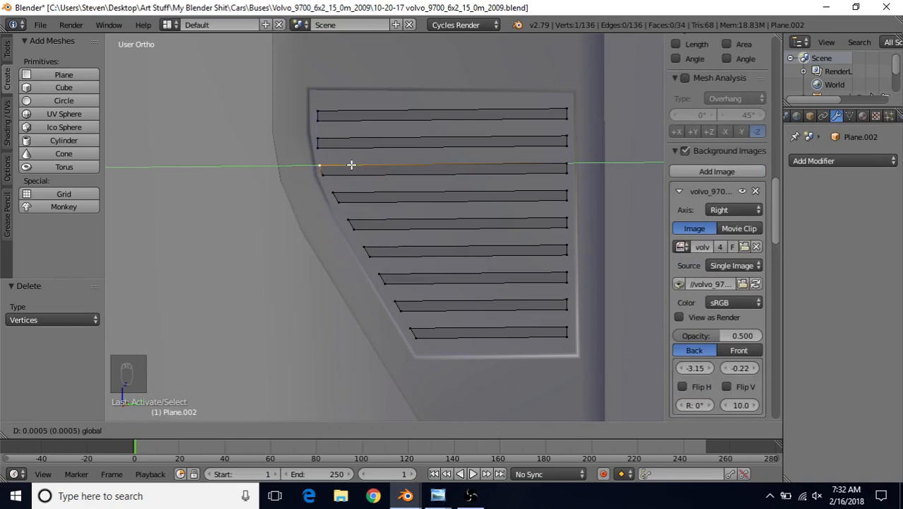
left_click_drag(351, 165, 366, 148)
right_click(327, 147)
key("Tab")
- Select the right end vertices of all slats in the four openings and move them 0.001 along Y
scroll(424, 290, "down", 3)
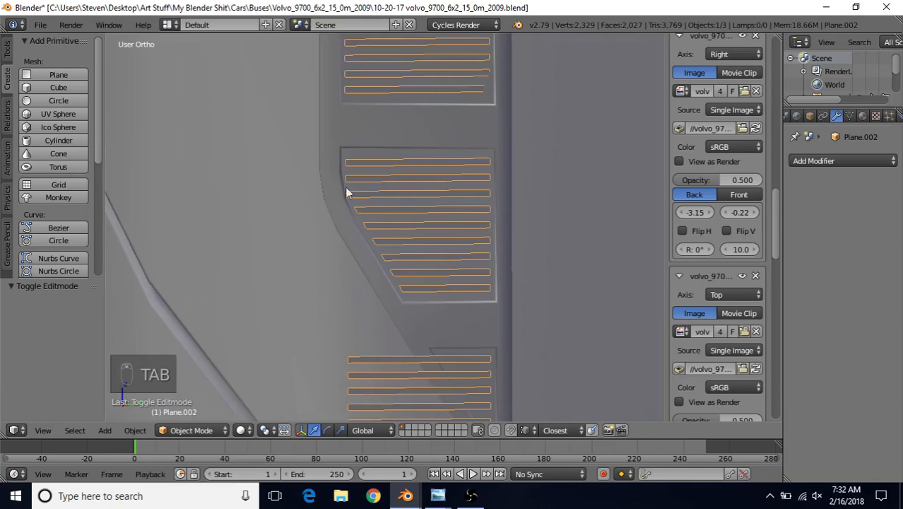
scroll(408, 311, "down", 2)
scroll(385, 219, "up", 4)
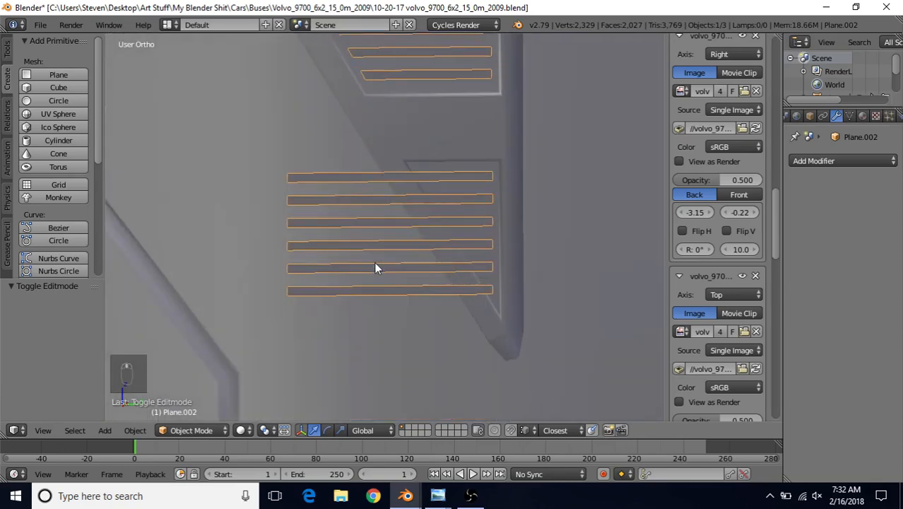
key("Tab")
scroll(360, 202, "up", 2)
middle_click_drag(429, 209, 311, 188, "shift")
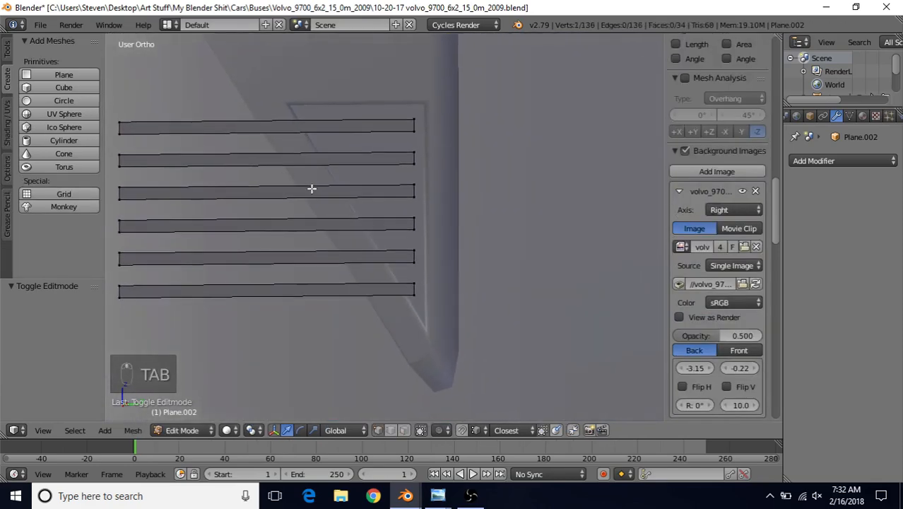
key("b")
key("b")
left_click_drag(413, 117, 424, 307)
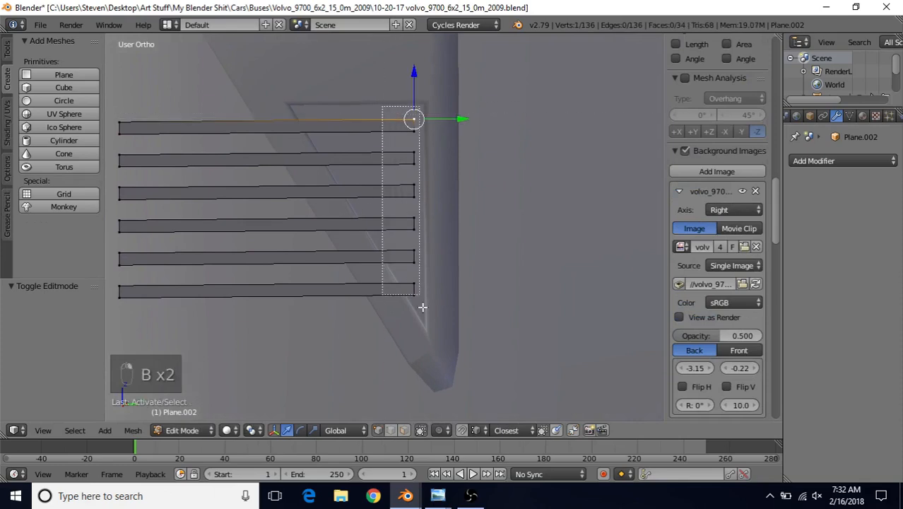
scroll(431, 254, "down", 3)
scroll(431, 255, "down", 3)
middle_click_drag(403, 125, 396, 275, "shift")
key("b")
left_click_drag(367, 41, 408, 385)
scroll(439, 306, "up", 3)
middle_click_drag(414, 347, 398, 251, "shift")
left_click_drag(415, 90, 414, 89)
scroll(379, 208, "up", 3)
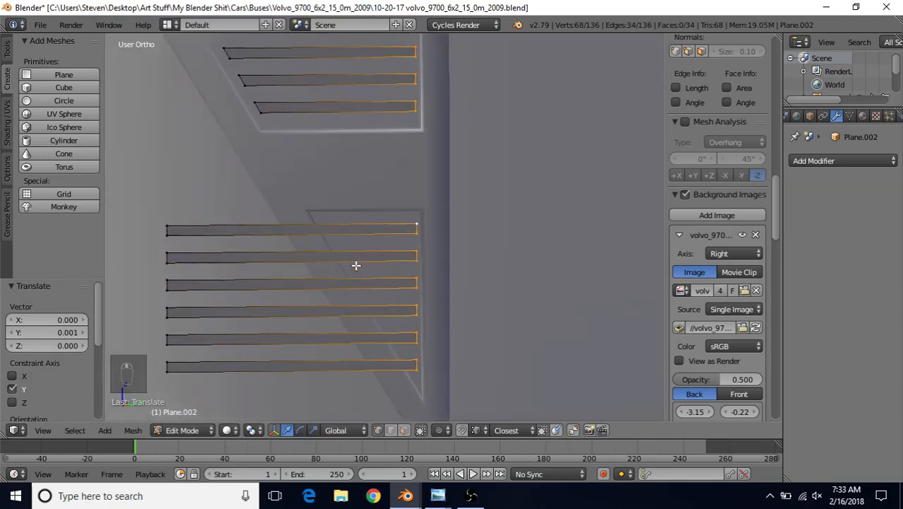
- Knife-cut the six slats of the lowest opening diagonally along the triangular opening's slanted edge
key("a")
middle_click_drag(367, 302, 376, 237, "shift")
key("k")
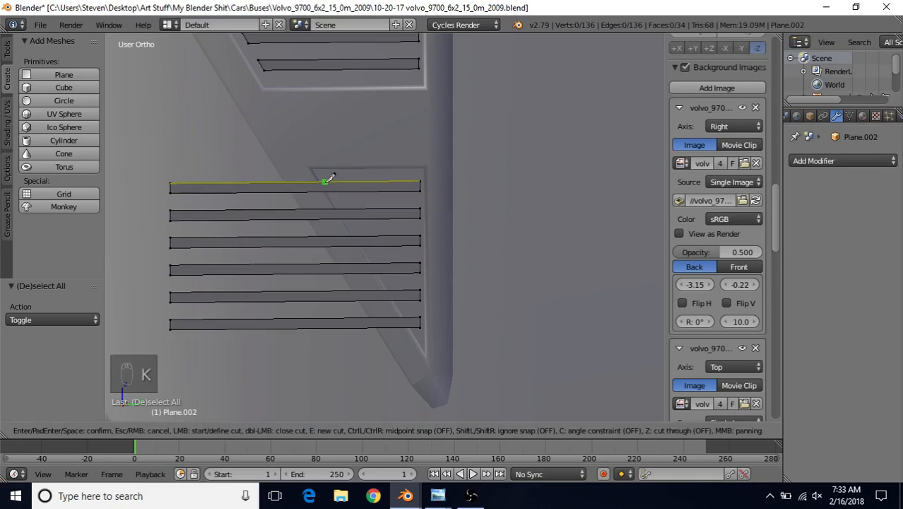
left_click(326, 181)
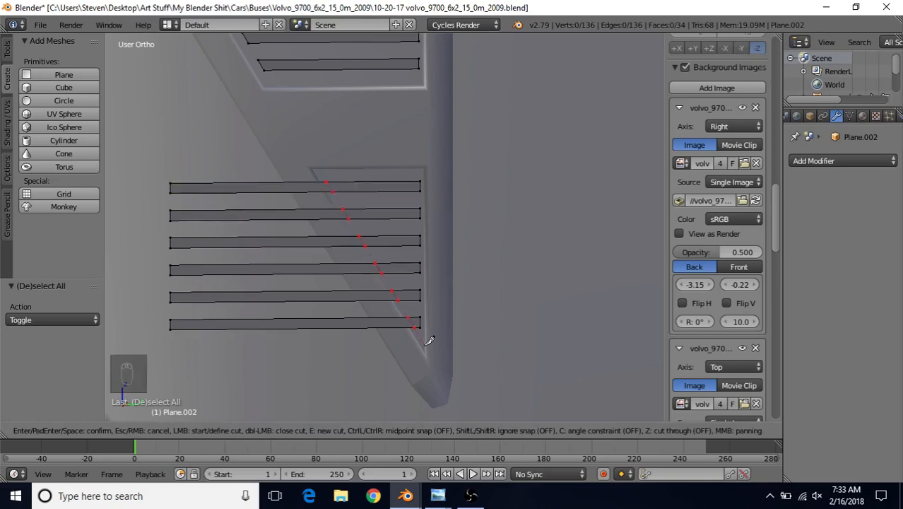
key("Return")
- Delete the left end vertices of the lowest opening's six cut slats and return to Object Mode
key("b")
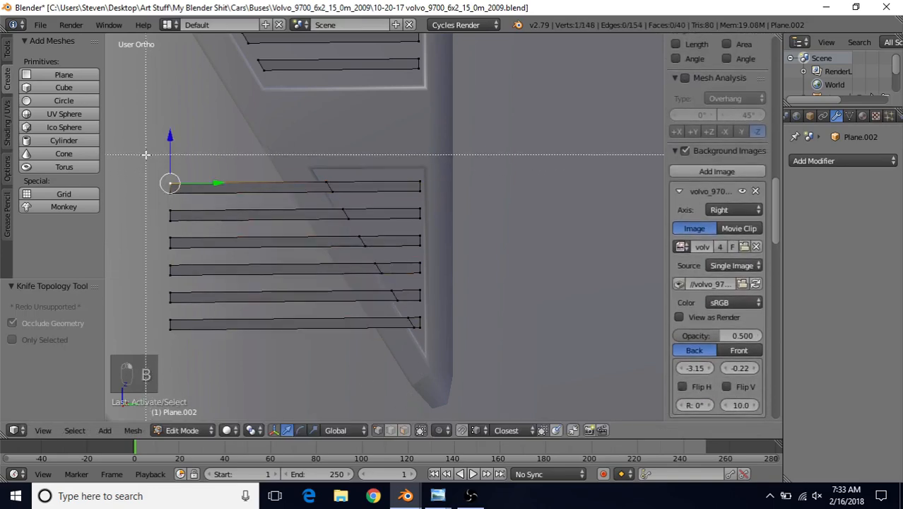
left_click_drag(145, 151, 241, 274)
key("Delete")
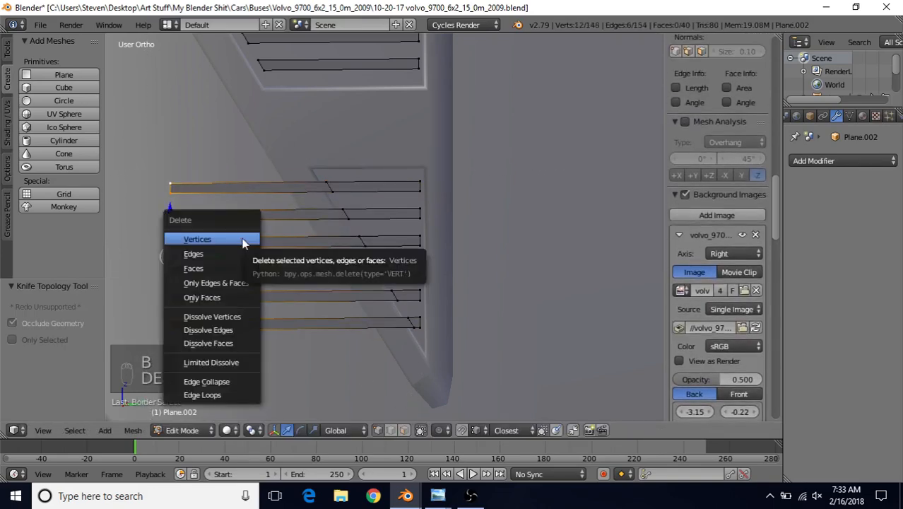
left_click(243, 241)
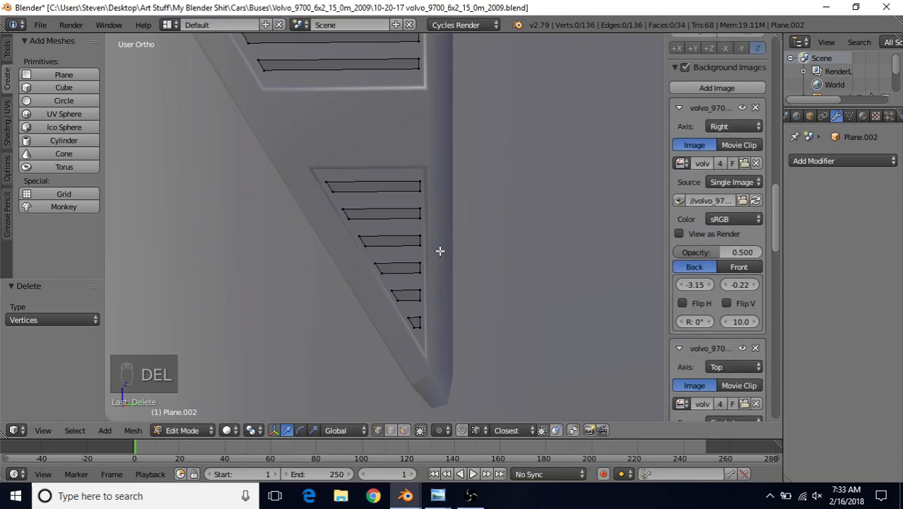
scroll(427, 242, "down", 5)
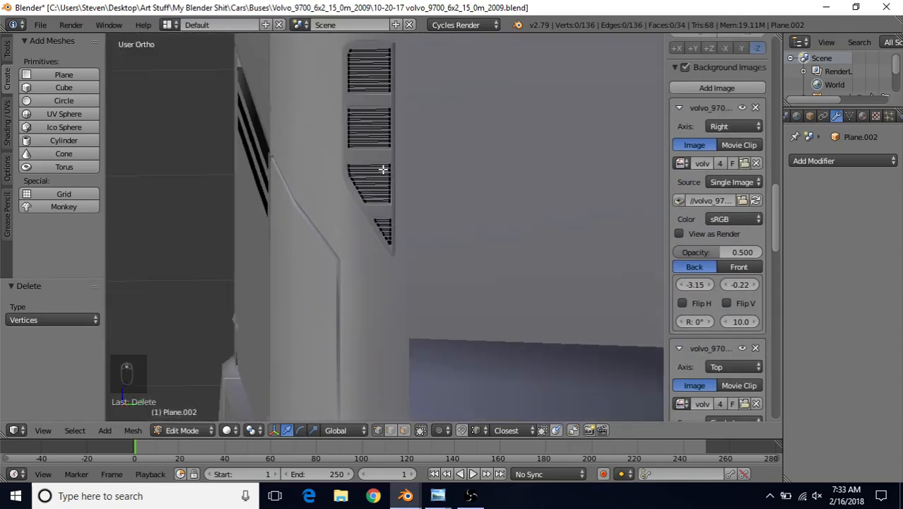
key("Tab")
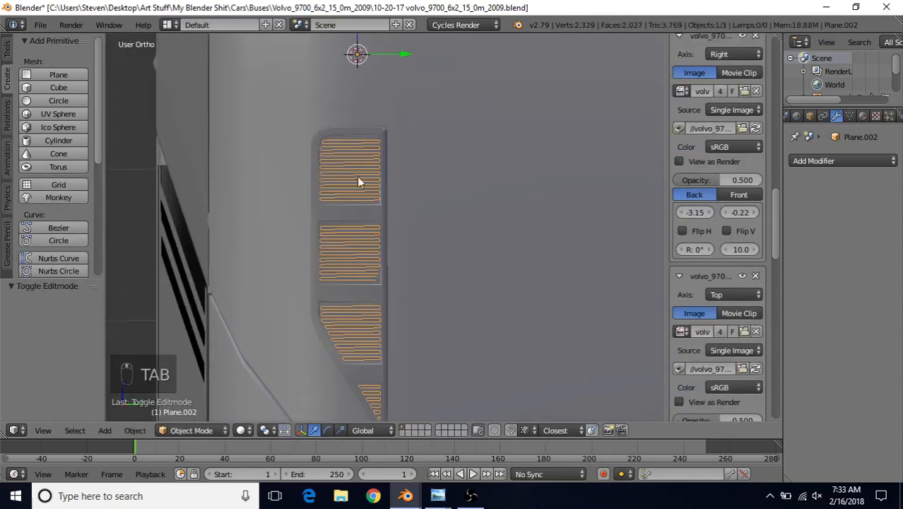
- Add a Shrinkwrap modifier to the vent slats and set the surrounding bus body mesh as its target
key("Tab")
middle_click_drag(371, 277, 438, 263)
key("Tab")
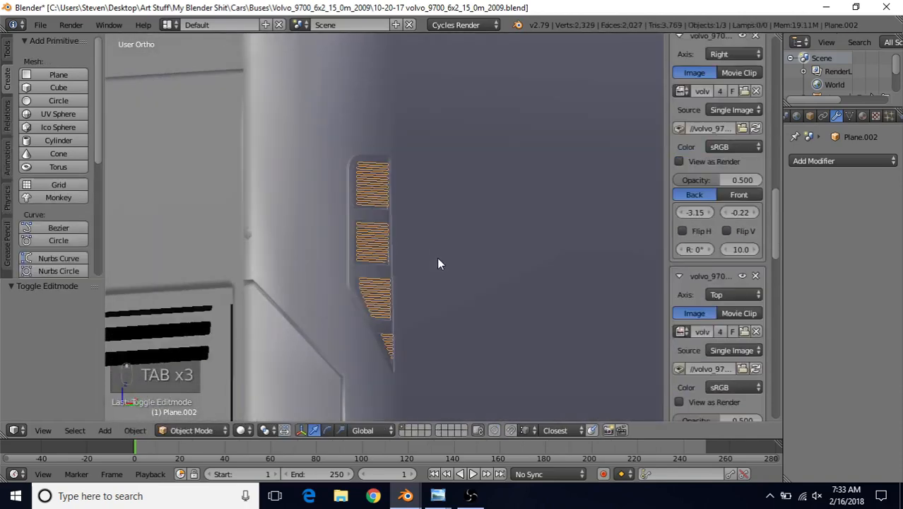
left_click(823, 160)
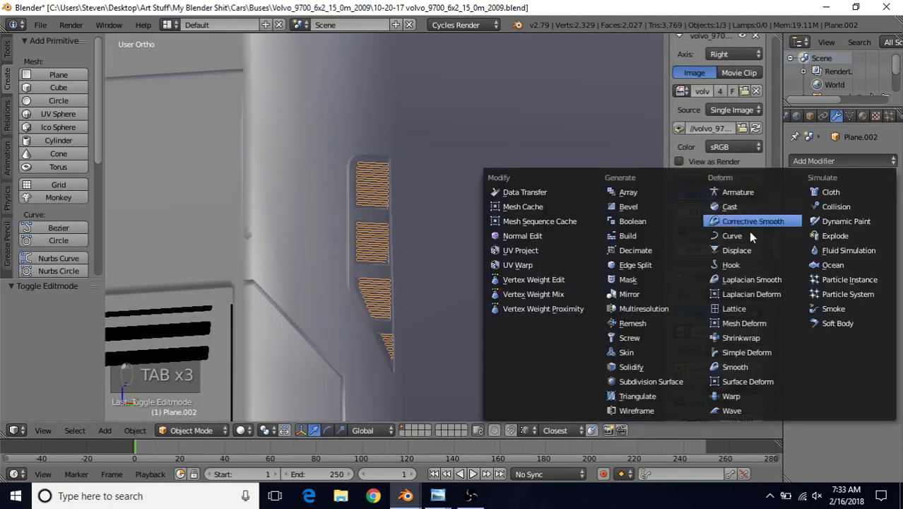
left_click(742, 337)
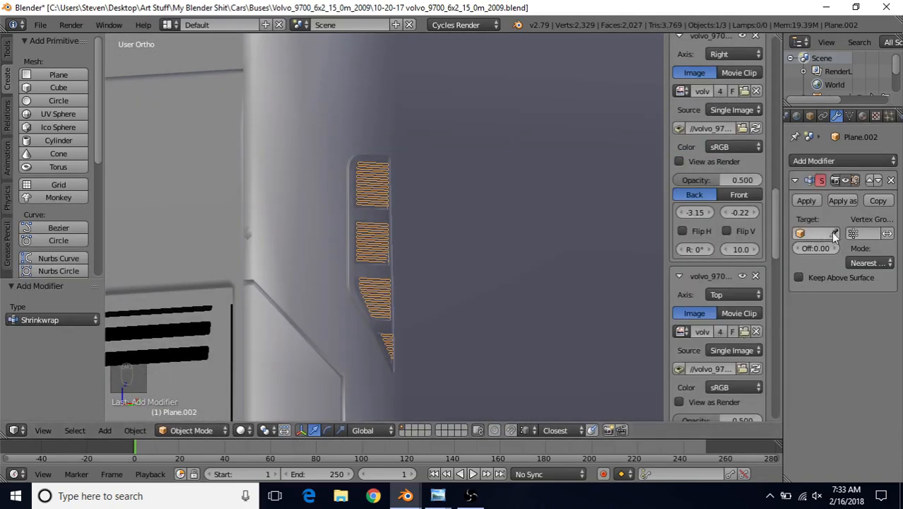
left_click(516, 138)
- Set the Shrinkwrap mode to Project, enable the negative direction and apply the modifier to the slats
middle_click_drag(444, 272, 379, 250)
left_click(864, 263)
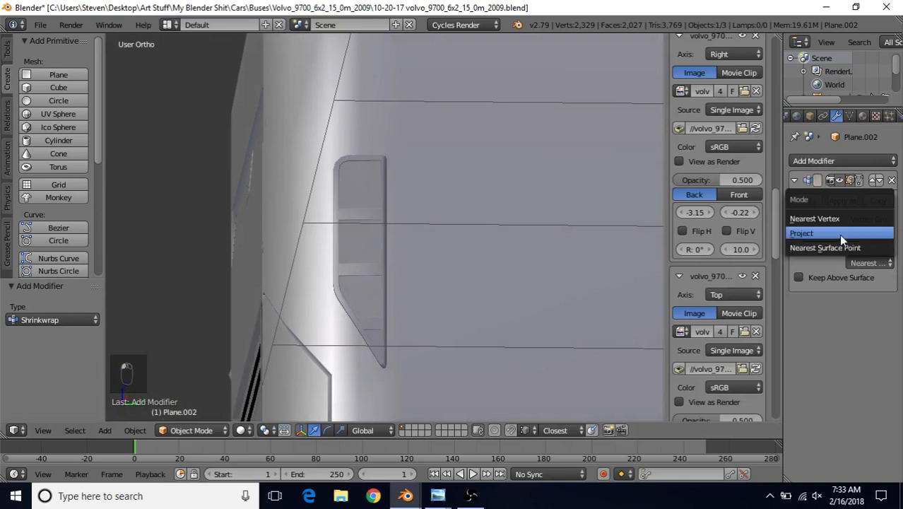
left_click(839, 234)
left_click(828, 308)
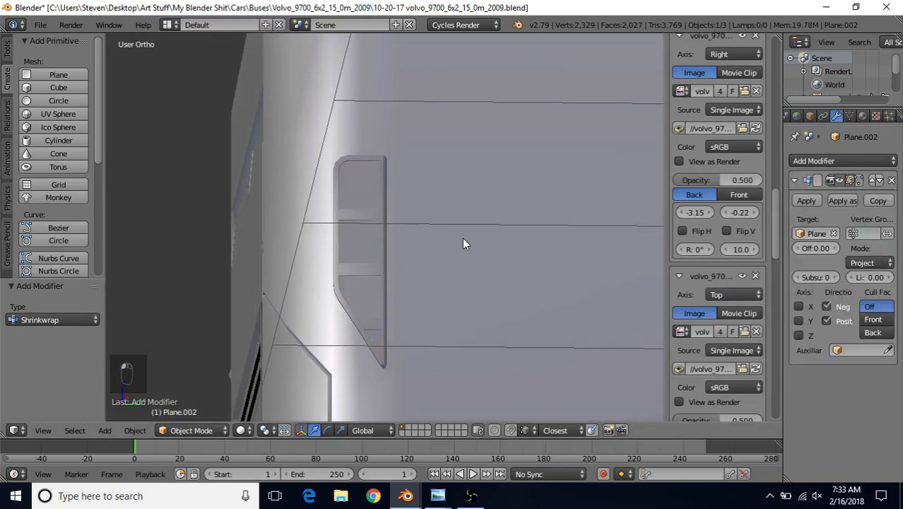
scroll(463, 237, "up", 6)
left_click(812, 201)
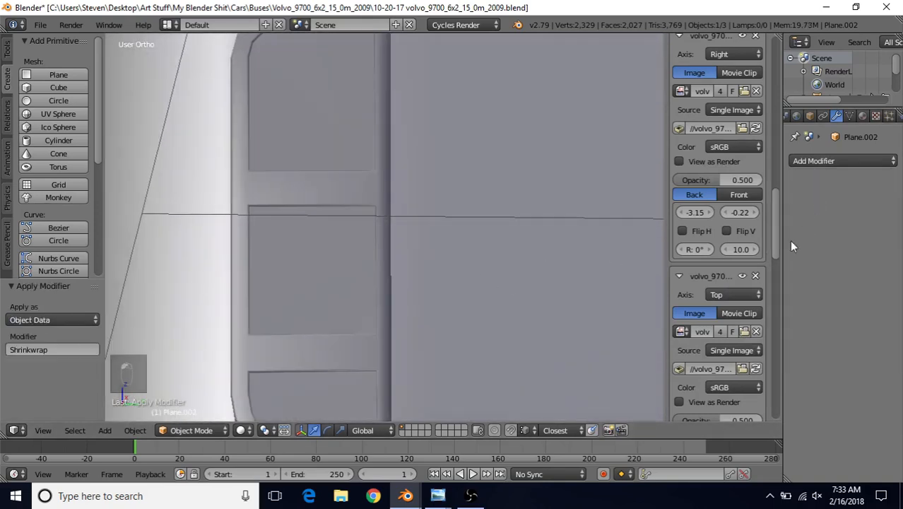
scroll(434, 236, "down", 4)
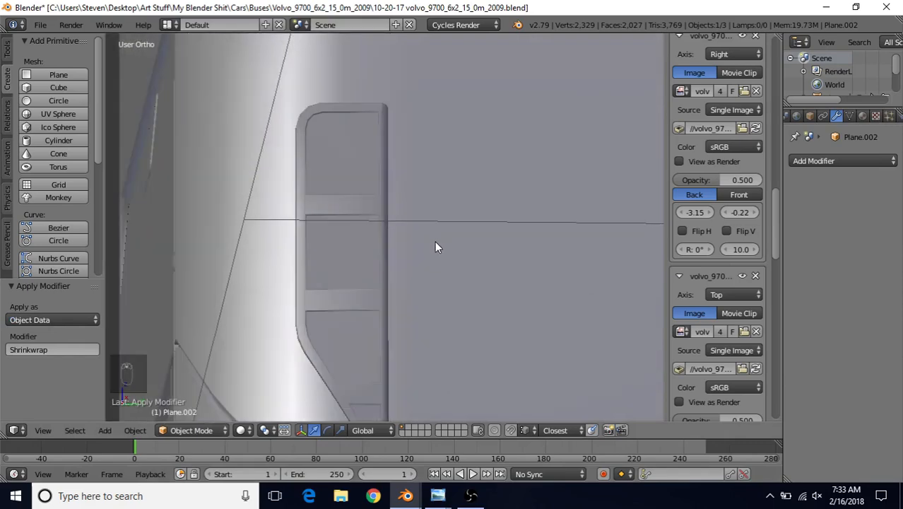
- Select all slat faces in Edit Mode and extrude them in place without offset
key("Tab")
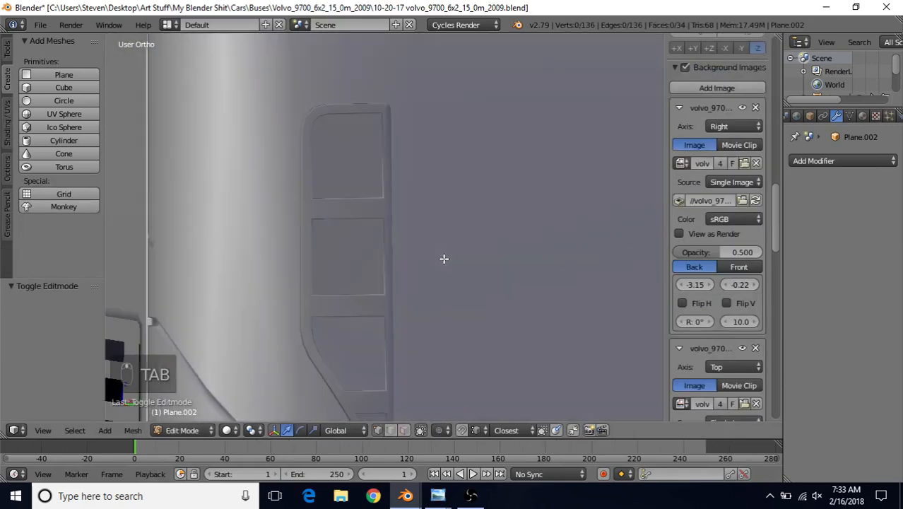
key("z")
scroll(438, 255, "down", 2)
scroll(438, 255, "up", 2)
key("a")
scroll(424, 259, "down", 2)
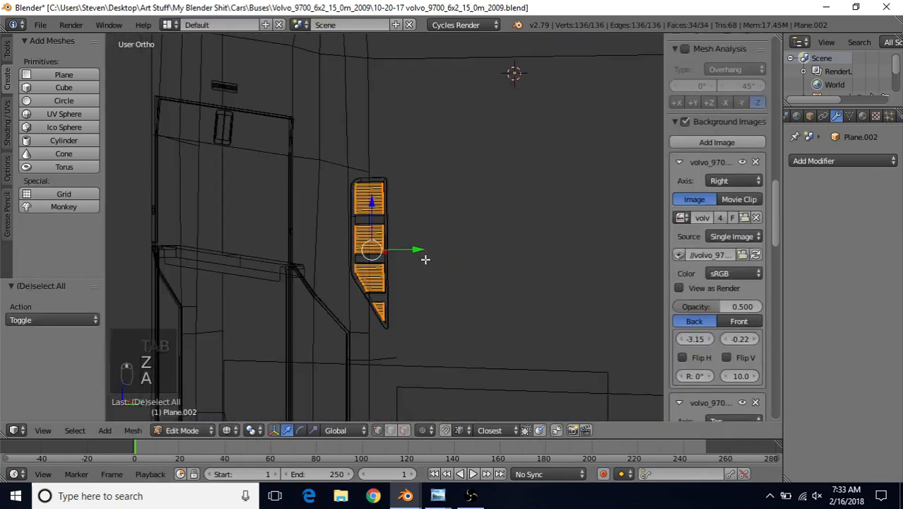
mouse_move(425, 259)
middle_mouse_down()
mouse_move(466, 280)
mouse_move(462, 253)
mouse_move(481, 279)
middle_mouse_up()
scroll(464, 278, "up", 4)
key("z")
key("z")
key("e")
right_click(476, 203)
- Move the extruded slat faces slightly outward along X and return to Object Mode
scroll(458, 277, "down", 2)
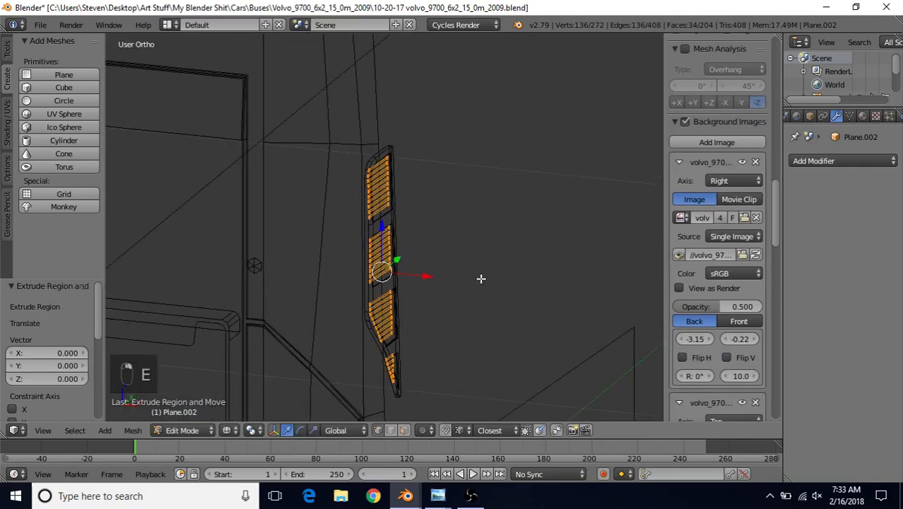
scroll(461, 284, "up", 3)
key("z")
left_click_drag(419, 308, 426, 306)
middle_click_drag(427, 246, 256, 251)
key("Tab")
- Fine-tune the extruded slat faces' position along X in Edit Mode, and return to Object Mode
scroll(347, 166, "up", 2)
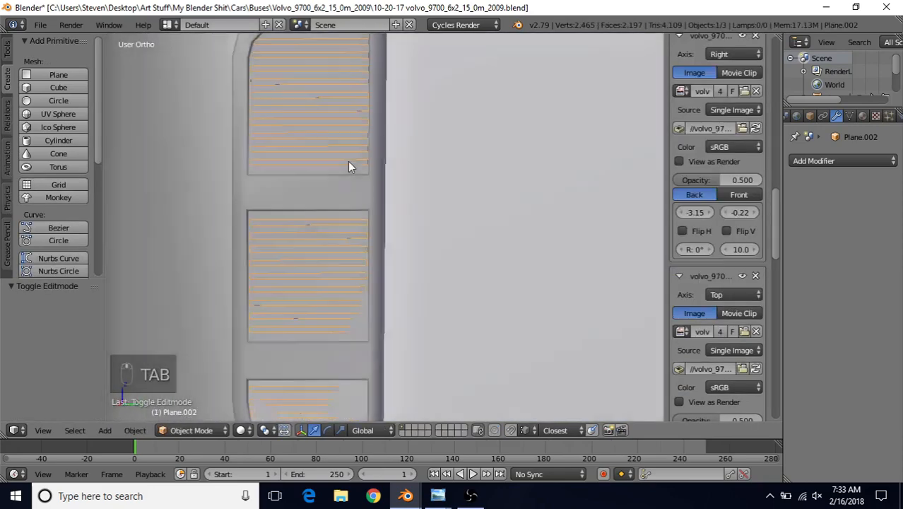
middle_click_drag(347, 166, 497, 242)
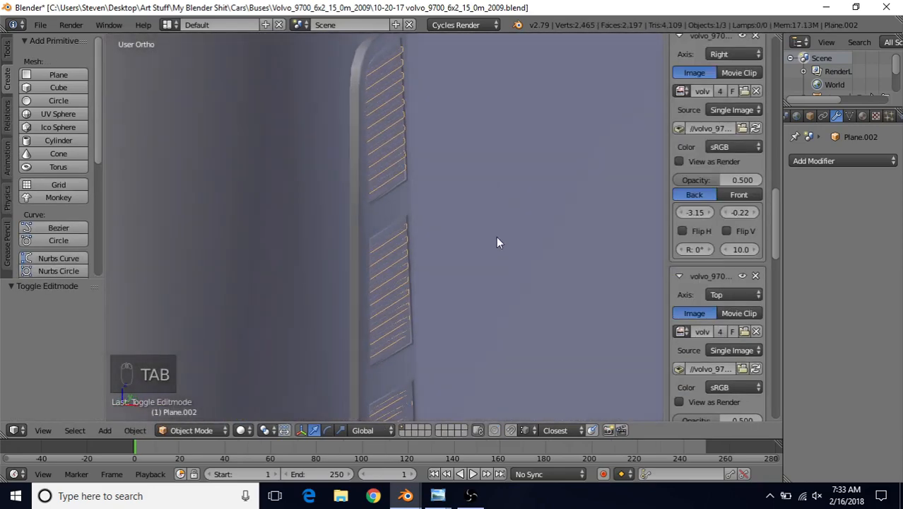
key("Tab")
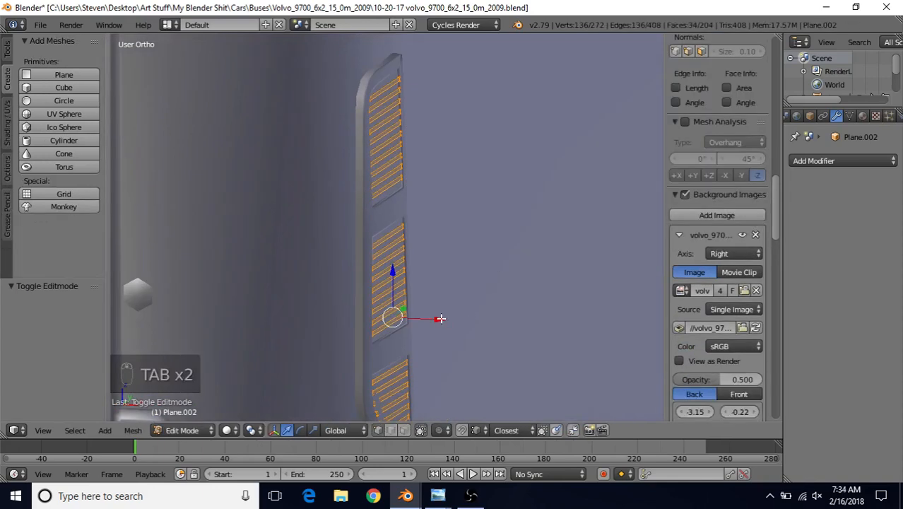
left_click_drag(440, 318, 440, 319)
key("Tab")
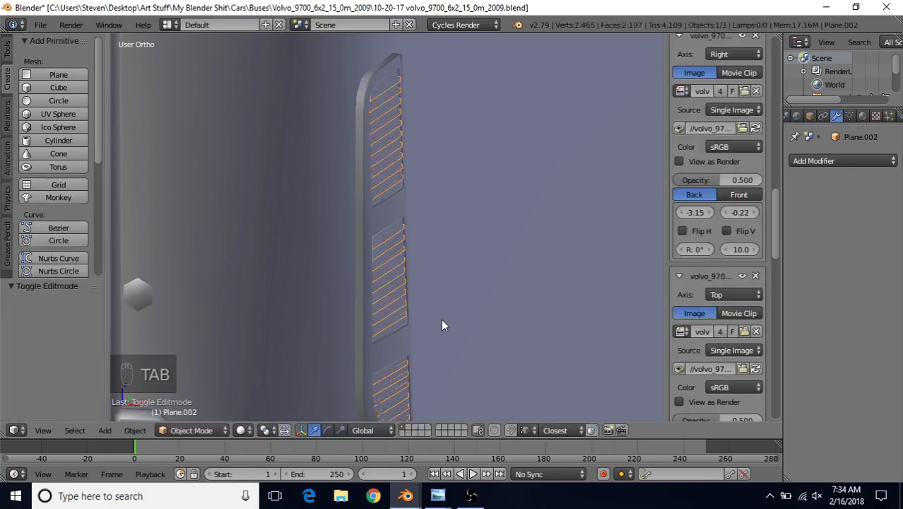
- In face select mode, grow and invert the selection to get the slats' back faces, delete those faces and return to Object Mode
middle_click_drag(441, 319, 373, 282)
key("Tab")
scroll(373, 282, "up", 4)
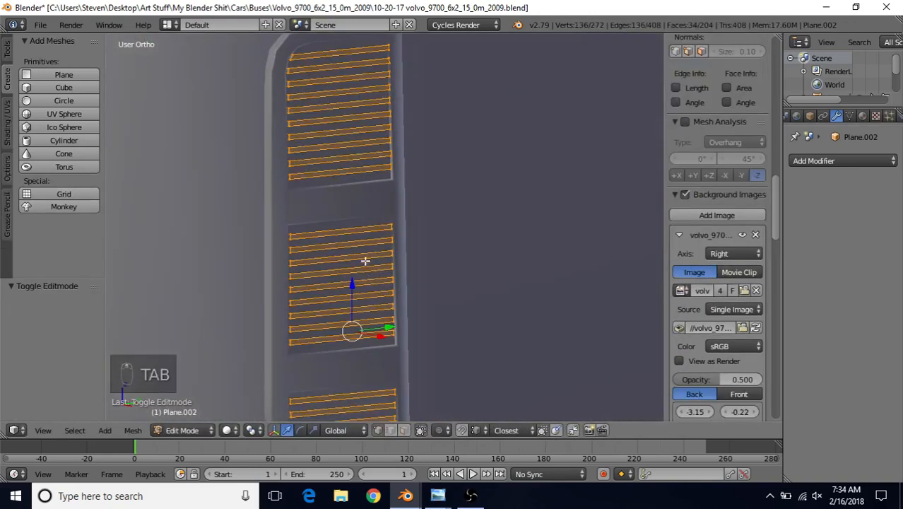
key("z")
middle_click_drag(384, 223, 414, 327)
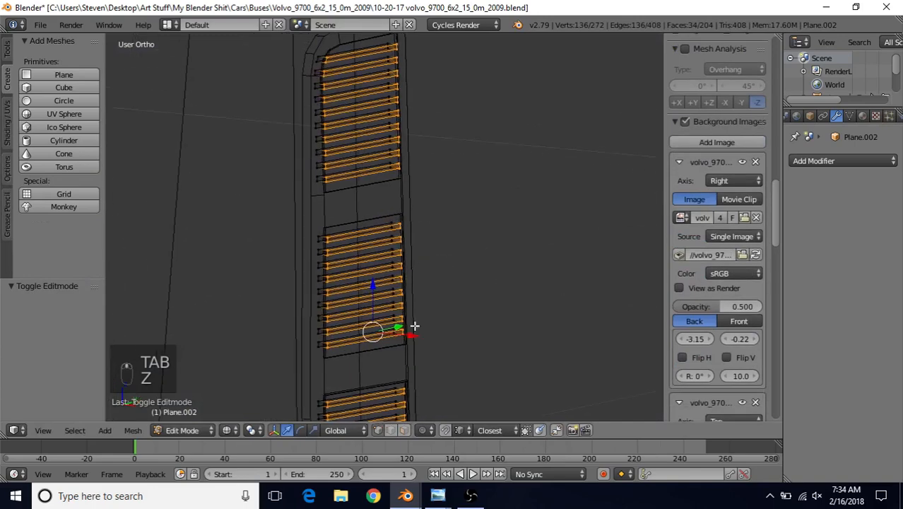
left_click(403, 429)
scroll(417, 271, "up", 3)
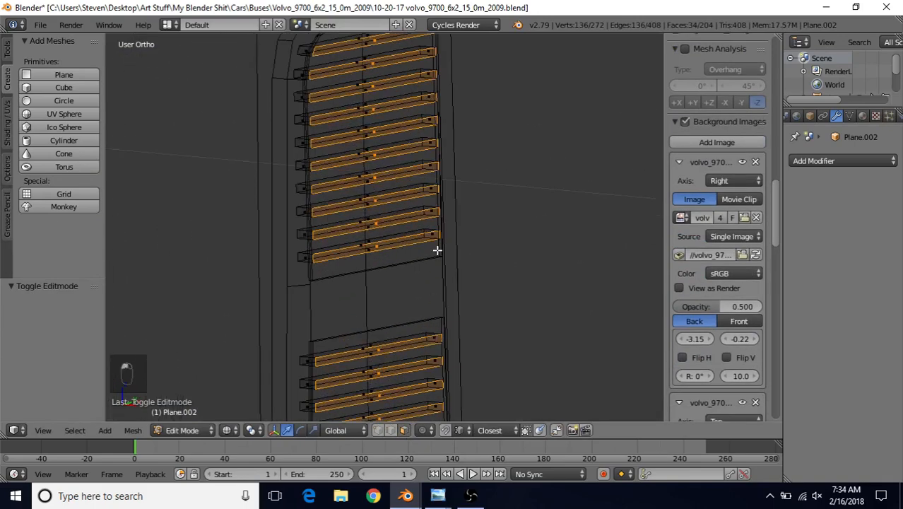
key("ctrl+KP_Add")
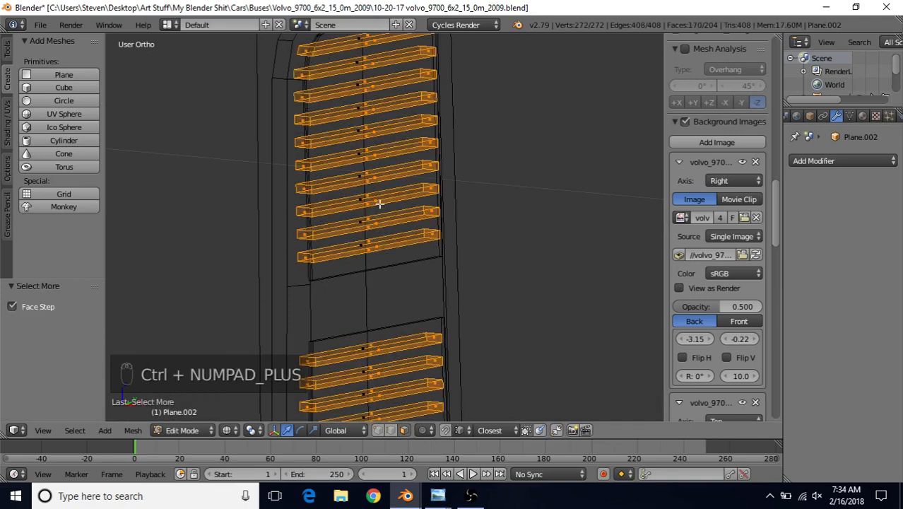
middle_click_drag(379, 204, 392, 204)
key("ctrl+i")
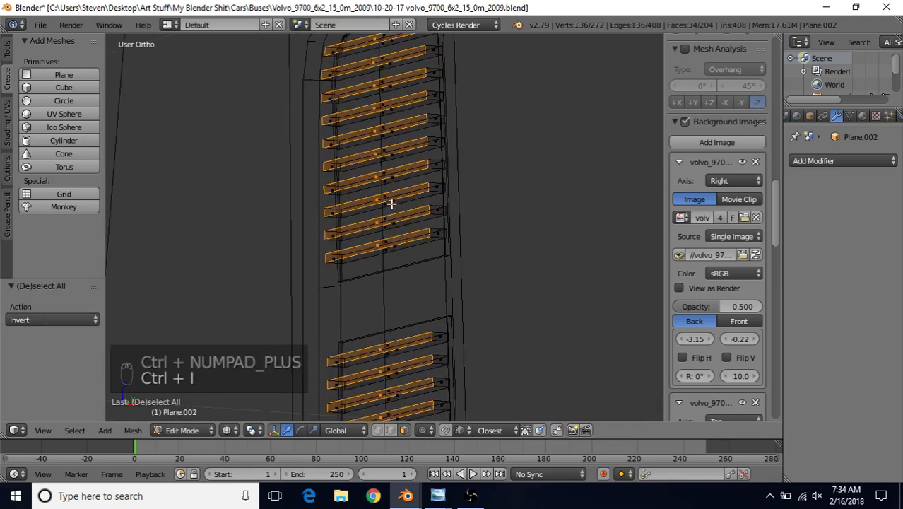
key("Delete")
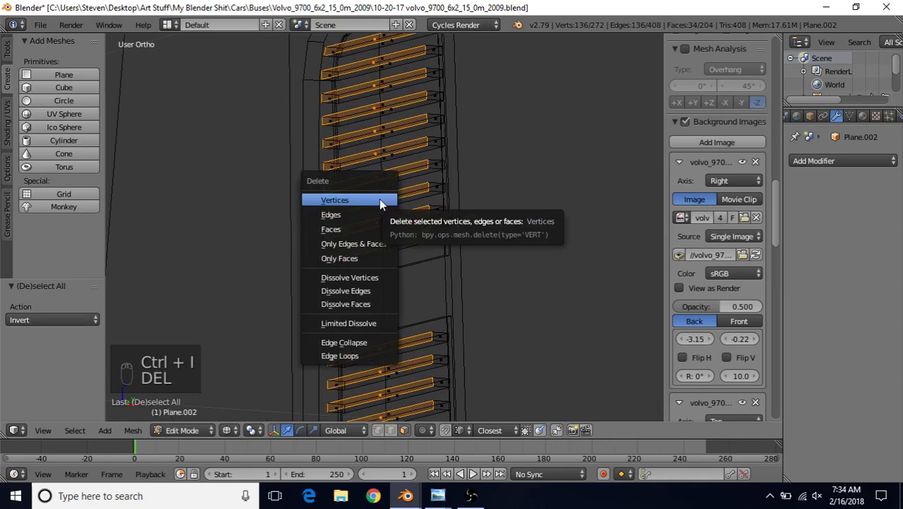
left_click(366, 227)
scroll(341, 208, "down", 7)
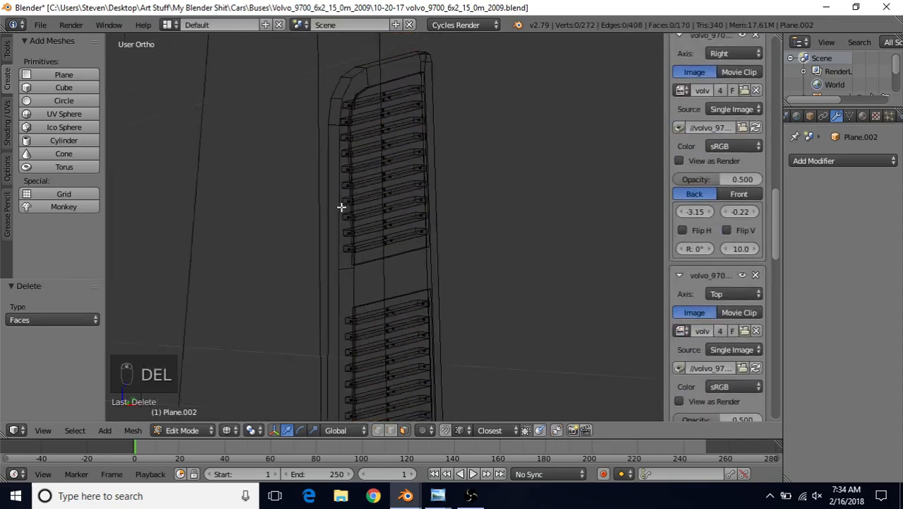
key("Tab")
key("z")
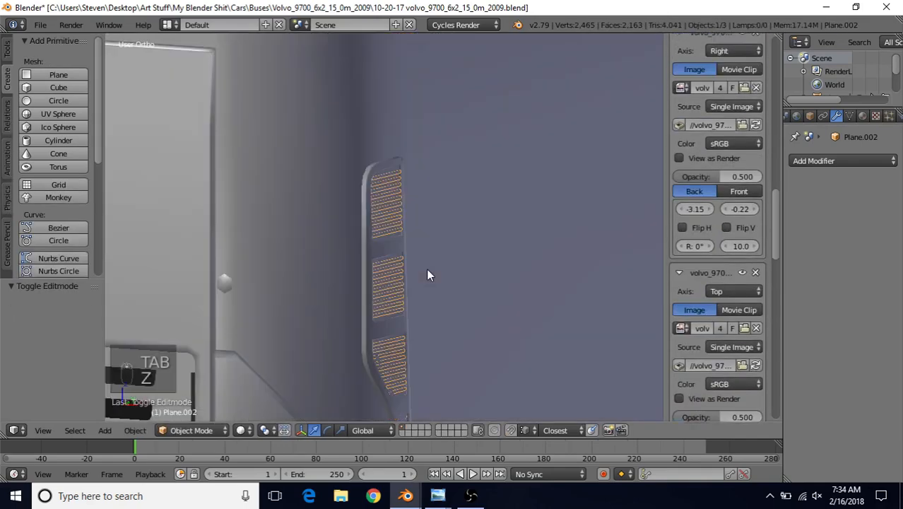
- Switch to vertex selection and examine the left slat ends in the lowest triangular opening
scroll(395, 262, "up", 2)
mouse_move(380, 267)
middle_mouse_down()
mouse_move(393, 289)
mouse_move(397, 163)
middle_mouse_up()
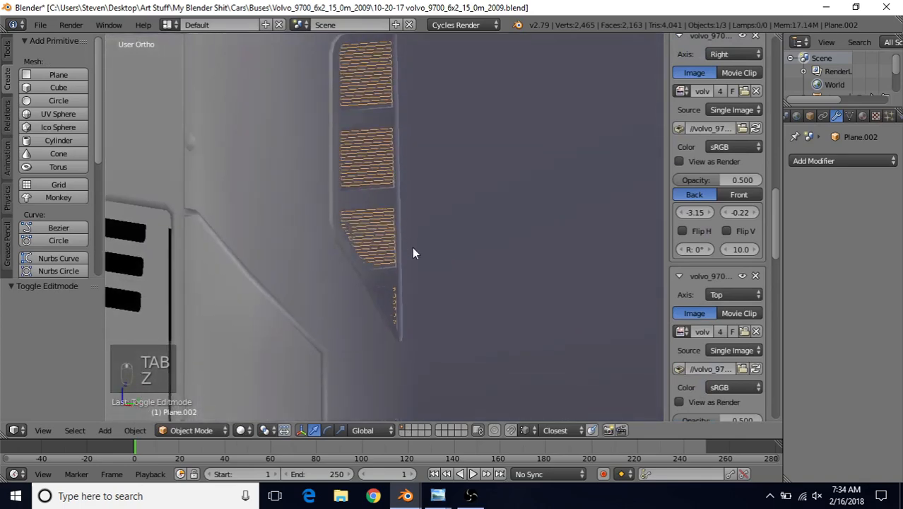
middle_click_drag(412, 247, 373, 259)
scroll(378, 311, "up", 2)
key("Tab")
scroll(399, 306, "up", 1)
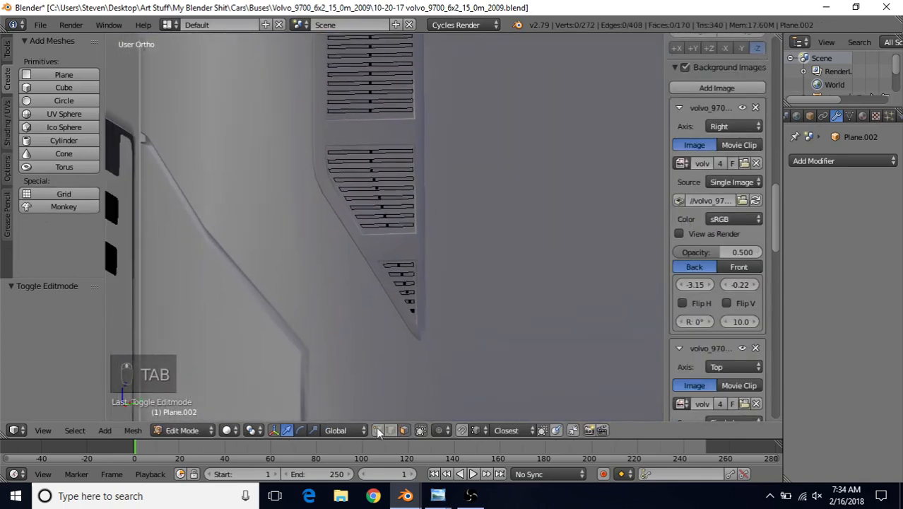
scroll(413, 288, "up", 1)
middle_click_drag(413, 289, 405, 201, "shift")
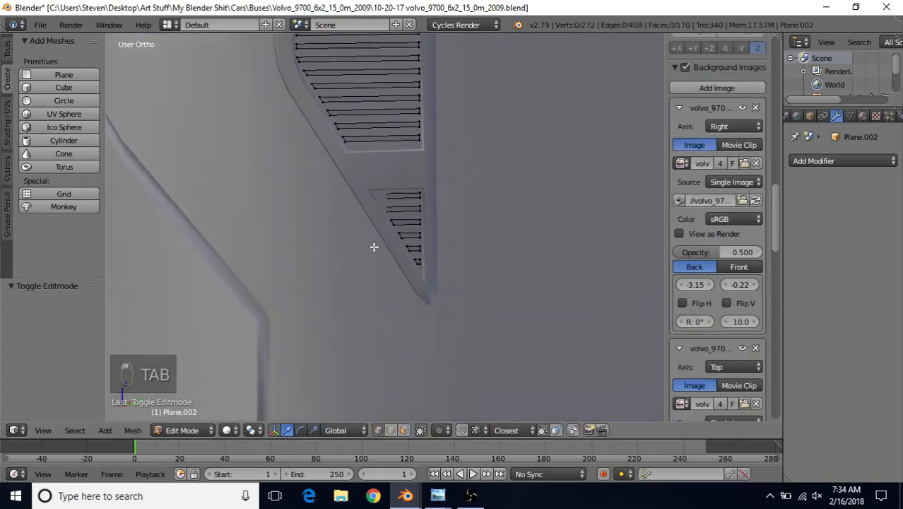
scroll(362, 263, "up", 1)
key("Tab")
mouse_move(373, 246)
middle_mouse_down()
mouse_move(363, 263)
mouse_move(353, 196)
mouse_move(379, 198)
middle_mouse_up()
scroll(364, 247, "down", 3)
scroll(393, 261, "up", 1)
scroll(403, 247, "up", 1)
key("Tab")
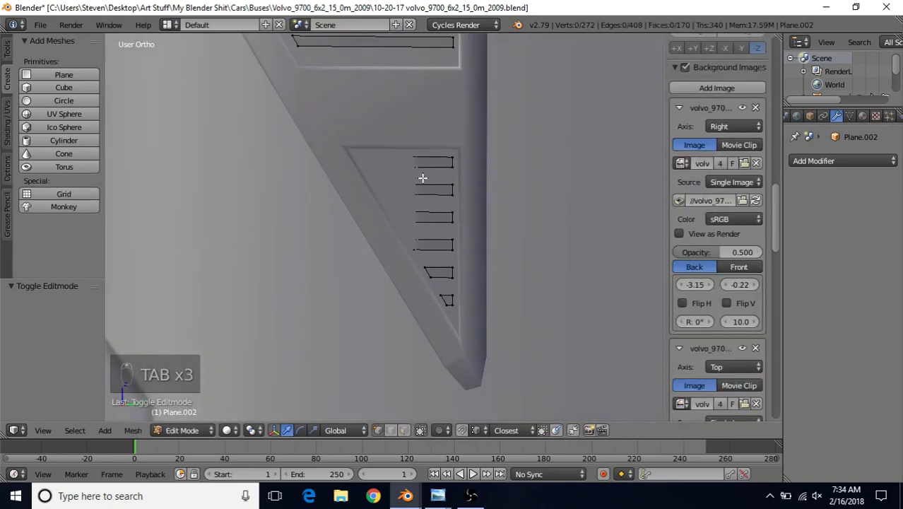
- Select the front left end vertices of the upper three slats in the lowest opening
key("z")
mouse_move(407, 185)
middle_mouse_down()
mouse_move(459, 190)
mouse_move(402, 152)
middle_mouse_up()
right_click(376, 118)
key("c")
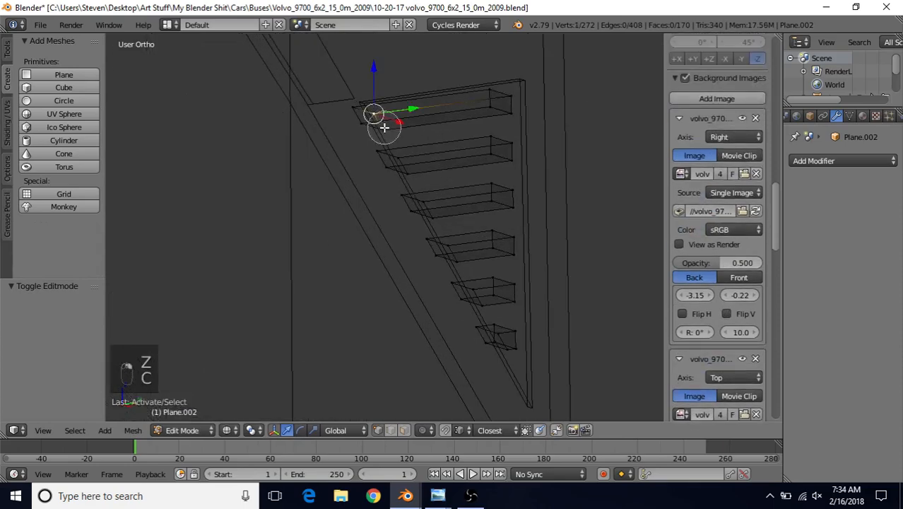
right_click(384, 127)
right_click(385, 130, "shift")
right_click(404, 158, "shift")
right_click(414, 176, "shift")
right_click(429, 205, "shift")
right_click(437, 220, "shift")
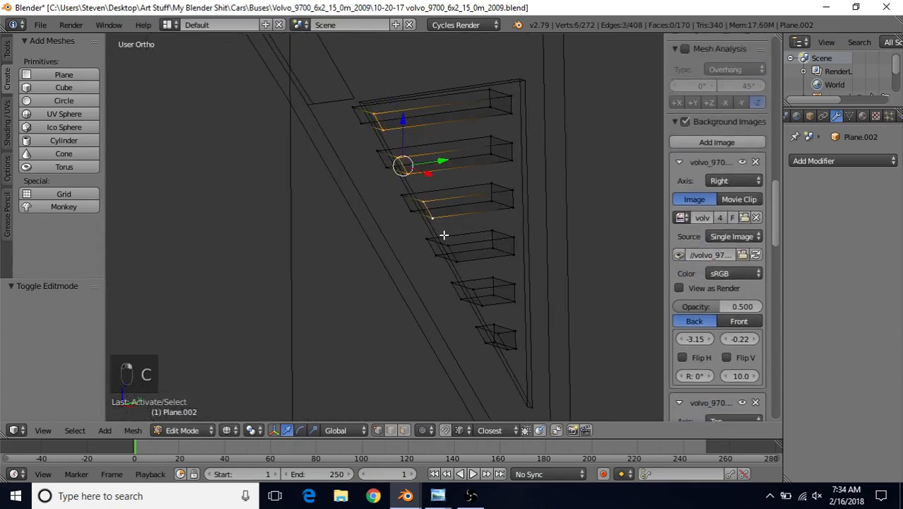
- Add the front left end vertices of the lowest opening's fourth and fifth slats to the selection
key("z")
key("z")
right_click(447, 246, "shift")
right_click(459, 264, "shift")
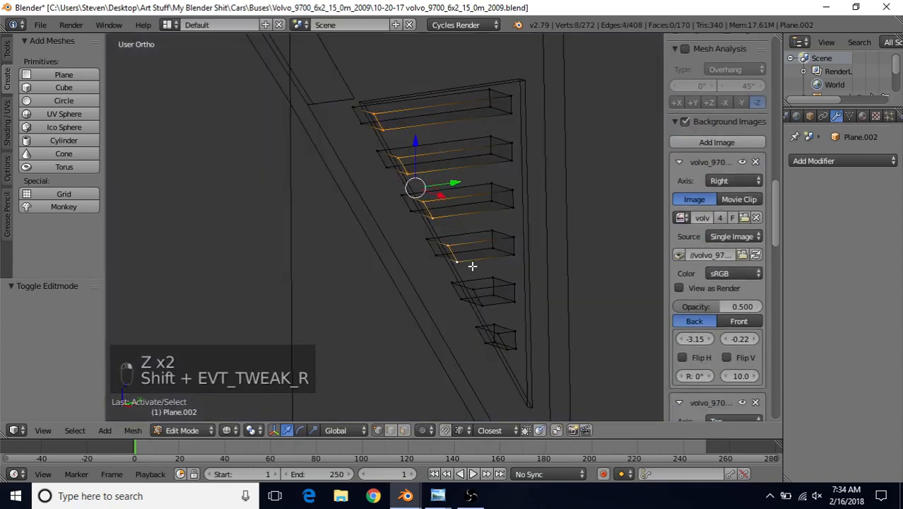
right_click(474, 291, "shift")
right_click(483, 310, "shift")
- Add the sixth slat's front left end vertices to the selection and move all selected vertices about 0.0004 along X
key("z")
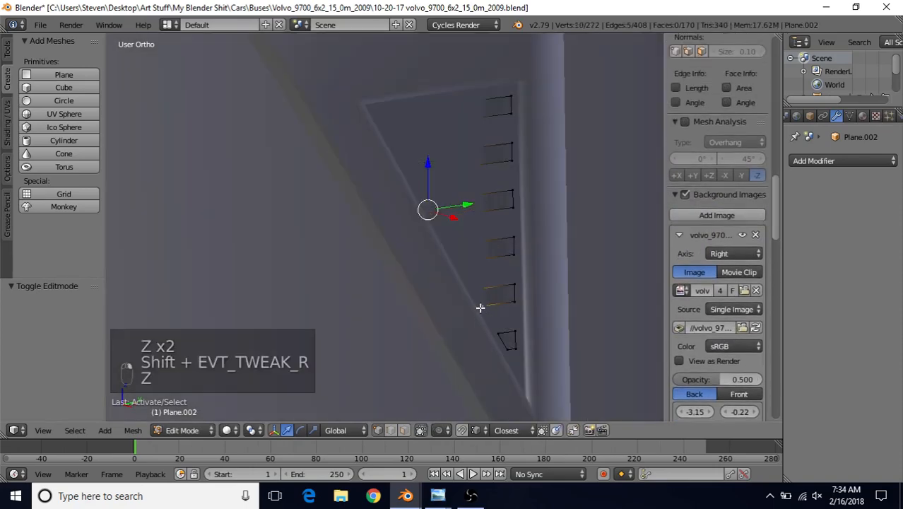
middle_click_drag(503, 289, 528, 312)
key("z")
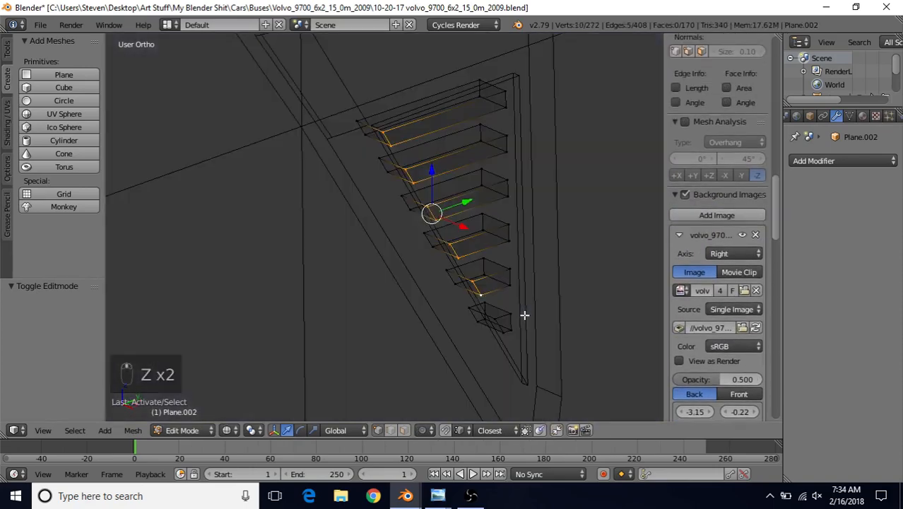
right_click(499, 319, "shift")
right_click(505, 333, "shift")
key("z")
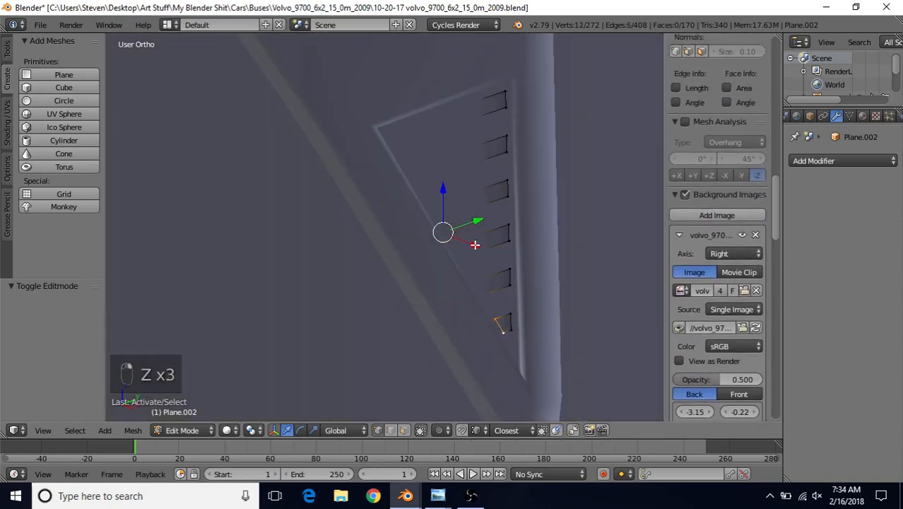
left_click_drag(475, 244, 476, 244)
- Deselect the fourth and fifth slats' left end vertices and move the remaining selected vertices about 0.0005 along X
key("c")
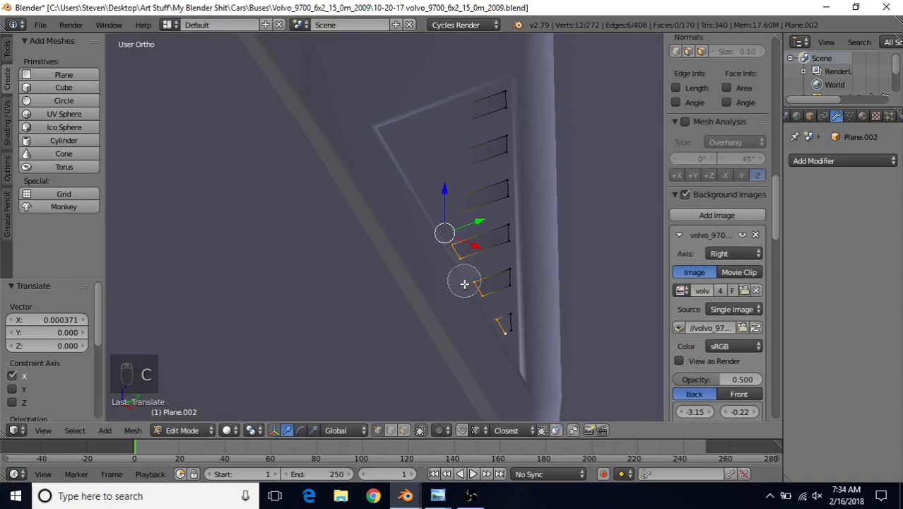
middle_click_drag(500, 323, 457, 258)
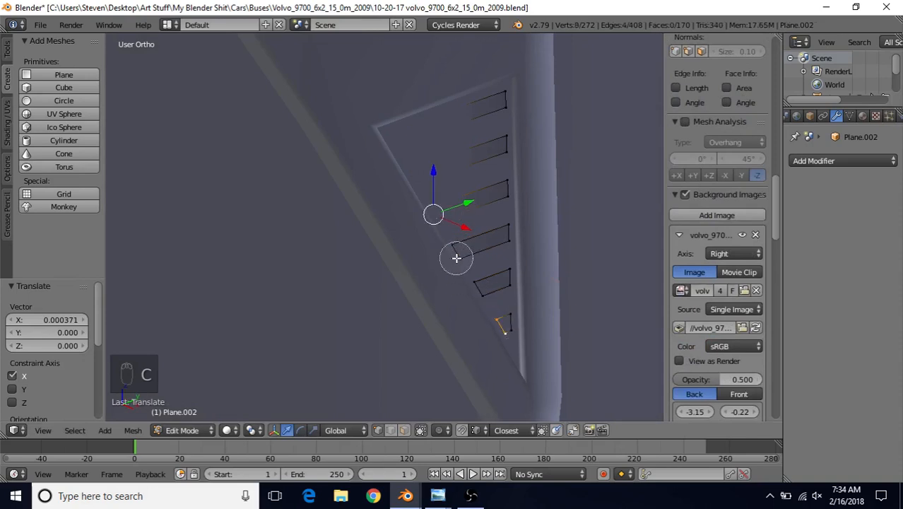
right_click(456, 258)
left_click_drag(460, 228, 463, 228)
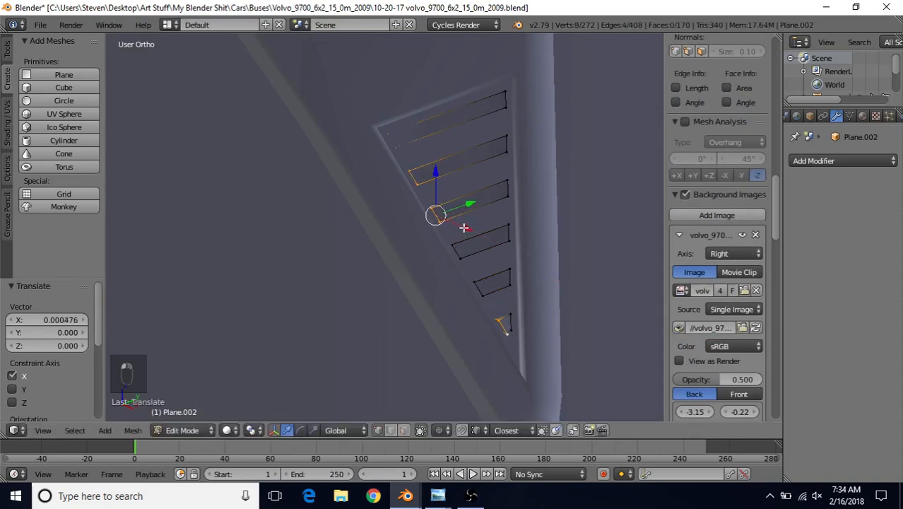
- Deselect the upper slats' vertices, leaving only the sixth slat's left end vertices in the lowest opening, and fine-tune their position along X
key("c")
middle_click_drag(441, 222, 388, 147)
right_click(413, 182)
key("c")
right_click(482, 248)
key("c")
right_click(394, 160)
left_click_drag(534, 342, 533, 341)
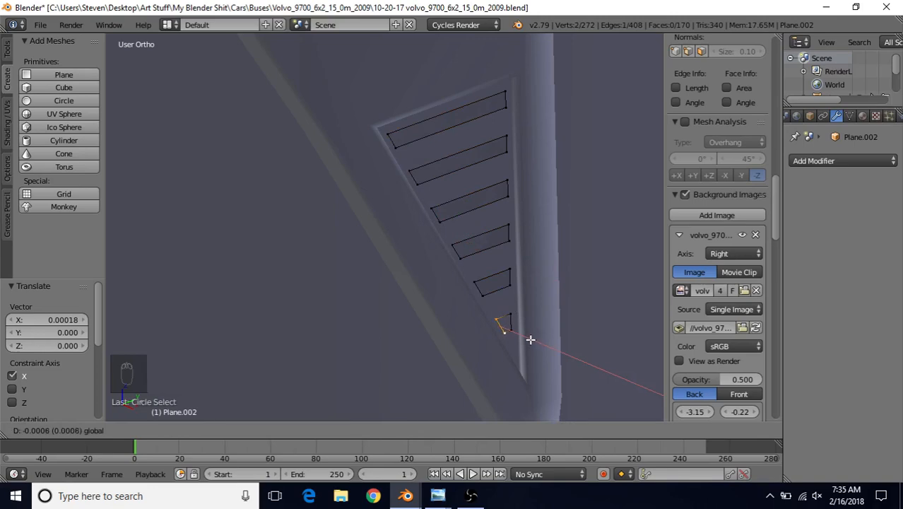
left_click_drag(531, 340, 531, 340)
key("Tab")
key("Tab")
key("Tab")
key("Tab")
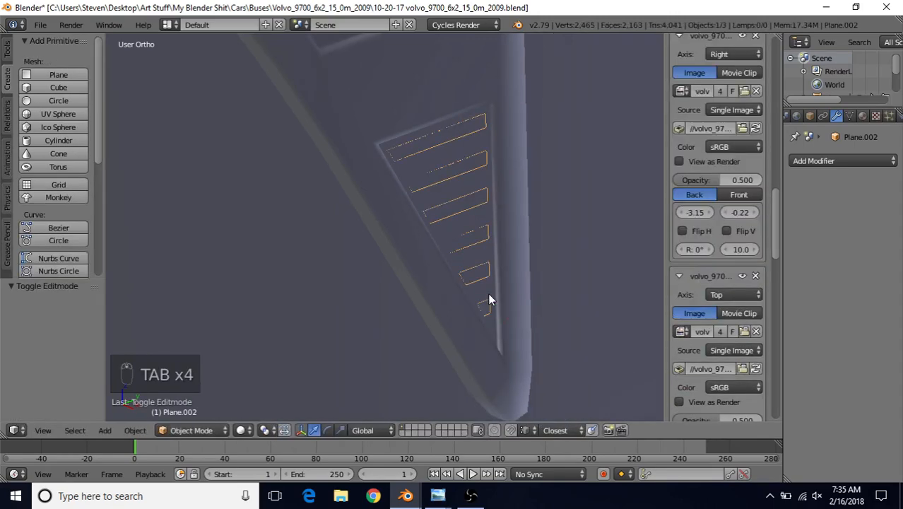
- Select the front faces of all six slats in the lowest opening and move them slightly along X
key("Tab")
left_click(405, 432)
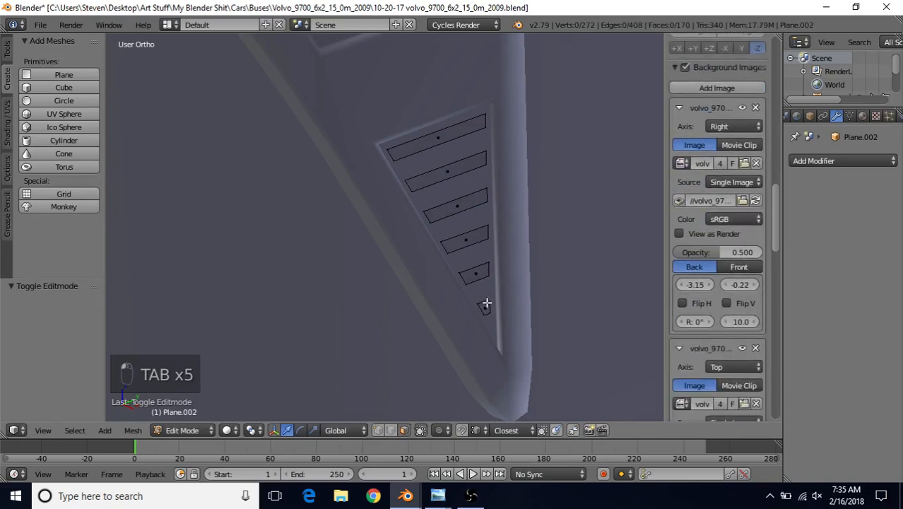
right_click(485, 306)
right_click(477, 275, "shift")
right_click(468, 238, "shift")
right_click(459, 205, "shift")
right_click(452, 170, "shift")
right_click(437, 138, "shift")
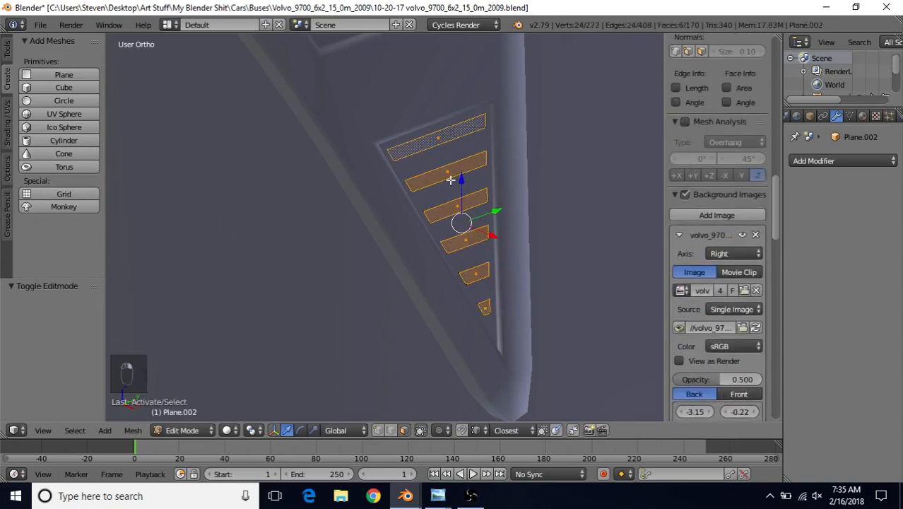
left_click_drag(488, 232, 492, 239)
key("Tab")
- Resume vertex editing at the third opening and select the top slat's front left end vertices
scroll(467, 323, "down", 8)
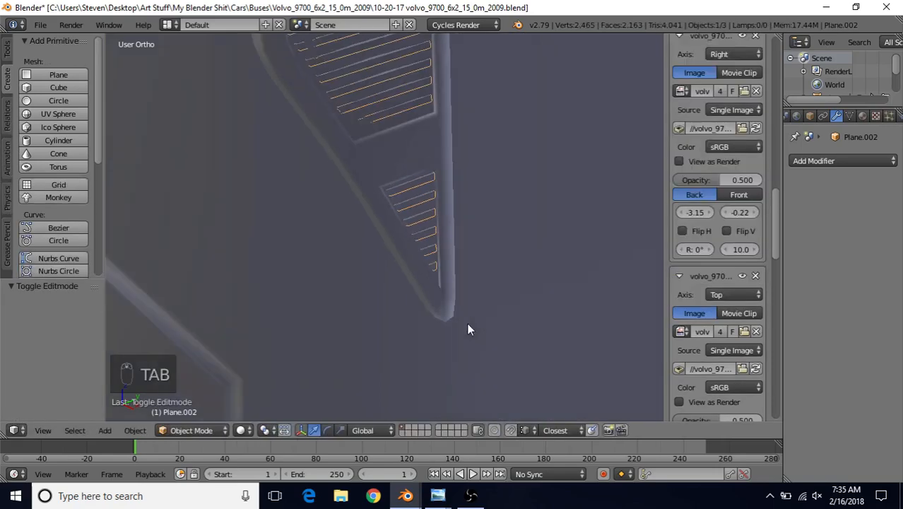
middle_click_drag(432, 169, 434, 191, "shift")
scroll(465, 215, "up", 5)
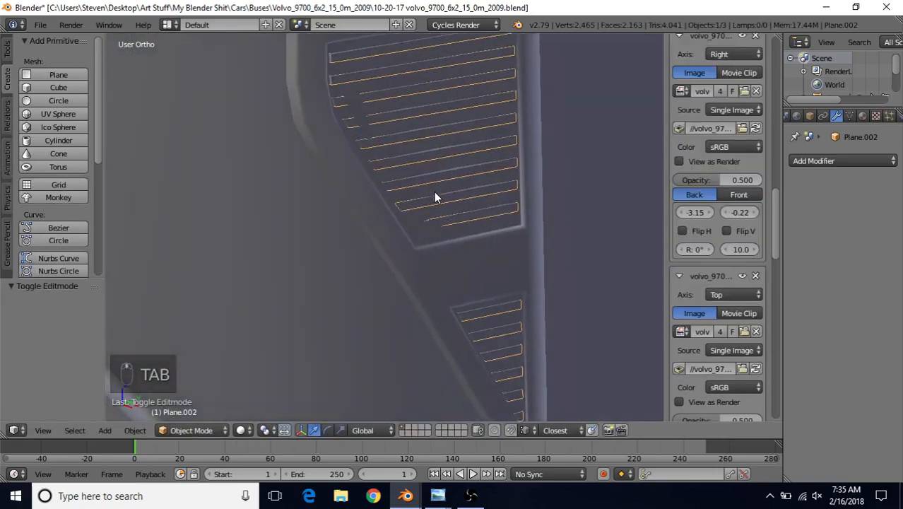
key("Tab")
middle_click_drag(409, 158, 428, 308, "shift")
scroll(428, 308, "up", 1)
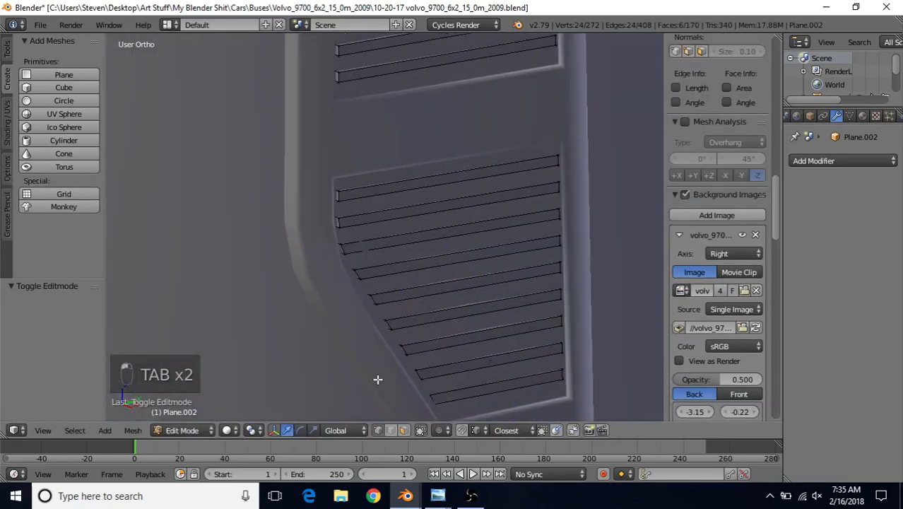
right_click(341, 190)
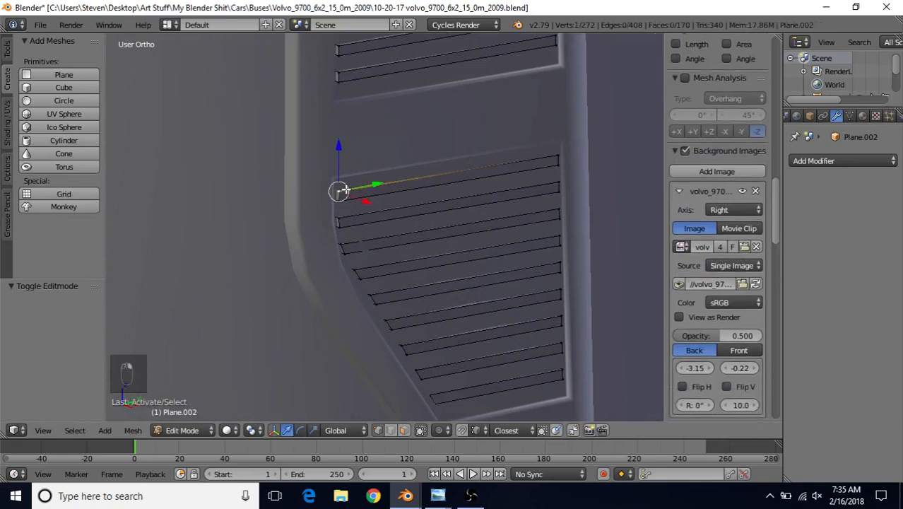
right_click(343, 201, "shift")
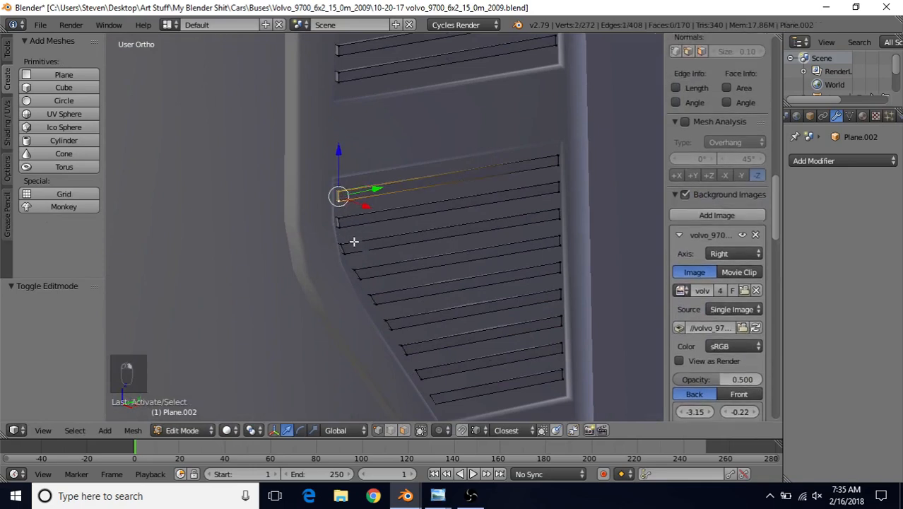
- Select the third slat's front left end vertices in the third opening and move them about 0.0008 along X
right_click(344, 243)
right_click(345, 253, "shift")
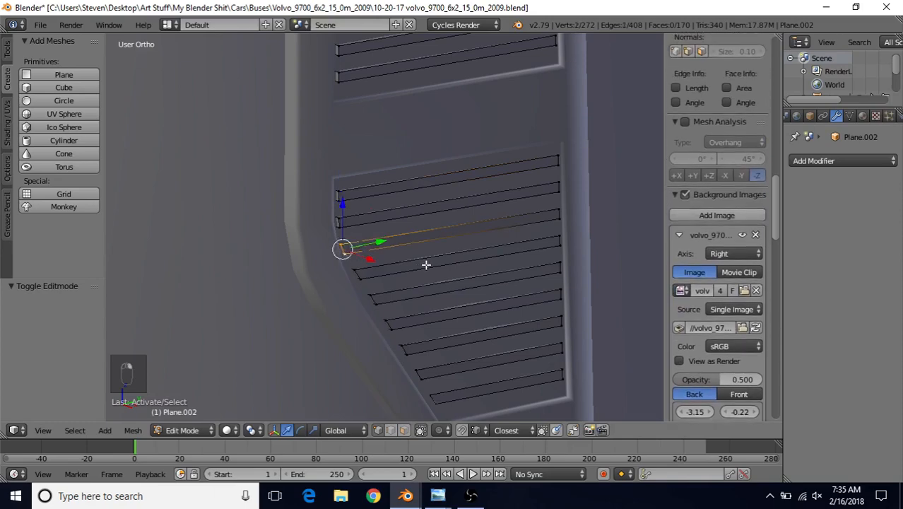
middle_click_drag(425, 264, 435, 268)
left_click_drag(395, 269, 396, 271)
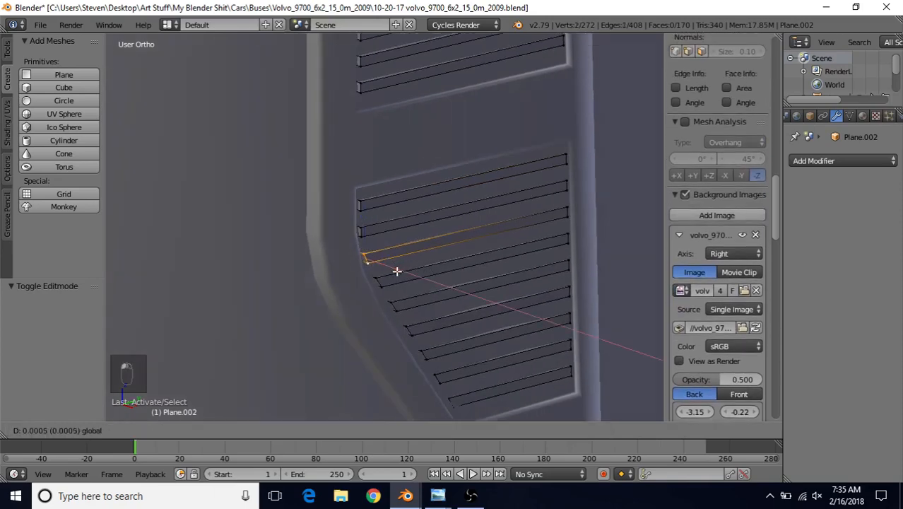
left_click(397, 272)
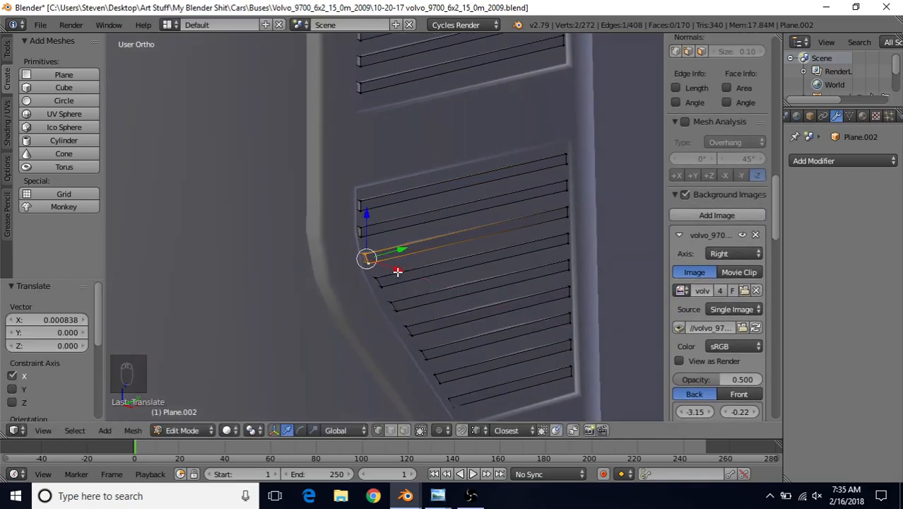
key("Tab")
key("Tab")
- Select the front left end vertices of the fourth to seventh slats in the third opening
right_click(380, 279)
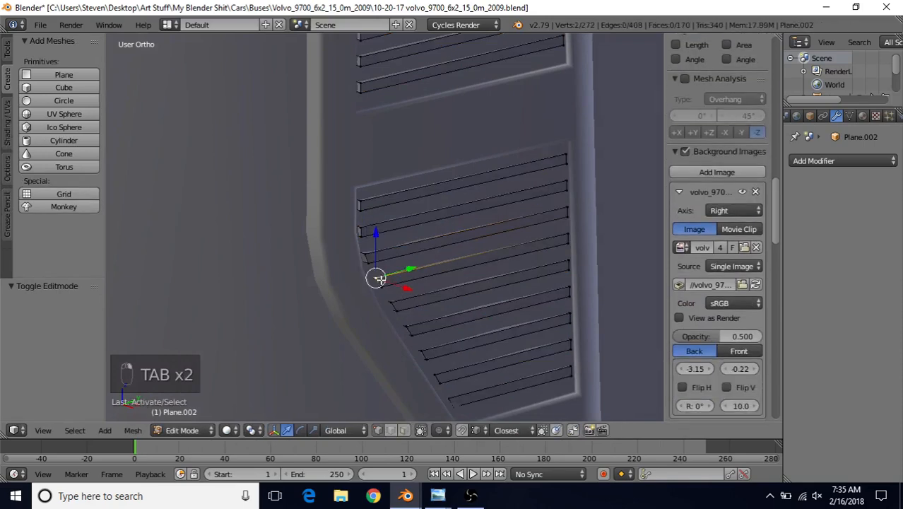
right_click(385, 287, "shift")
right_click(397, 304, "shift")
right_click(401, 314, "shift")
right_click(410, 328, "shift")
right_click(416, 338, "shift")
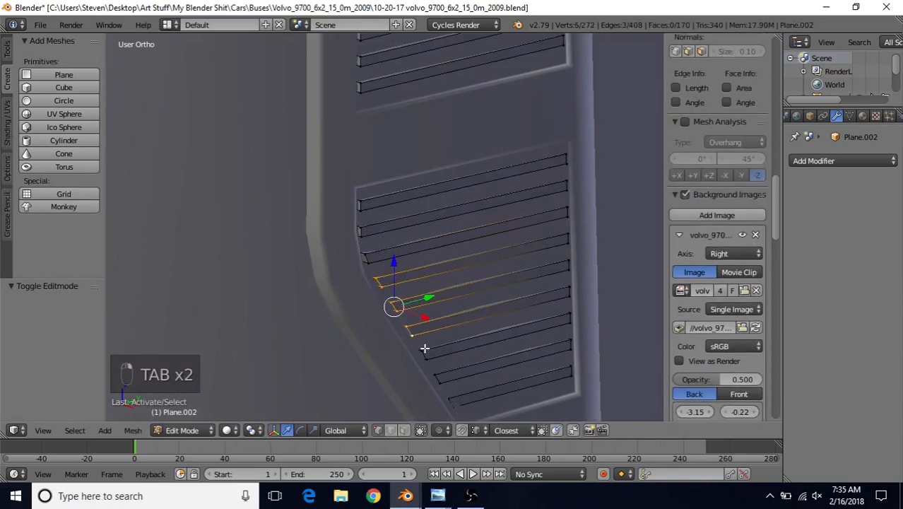
right_click(424, 349, "shift")
right_click(430, 364, "shift")
- Add the eighth and ninth slats' left end vertices to the selection and move all selected vertices slightly along X
middle_click_drag(464, 318, 456, 247, "shift")
right_click(431, 307, "shift")
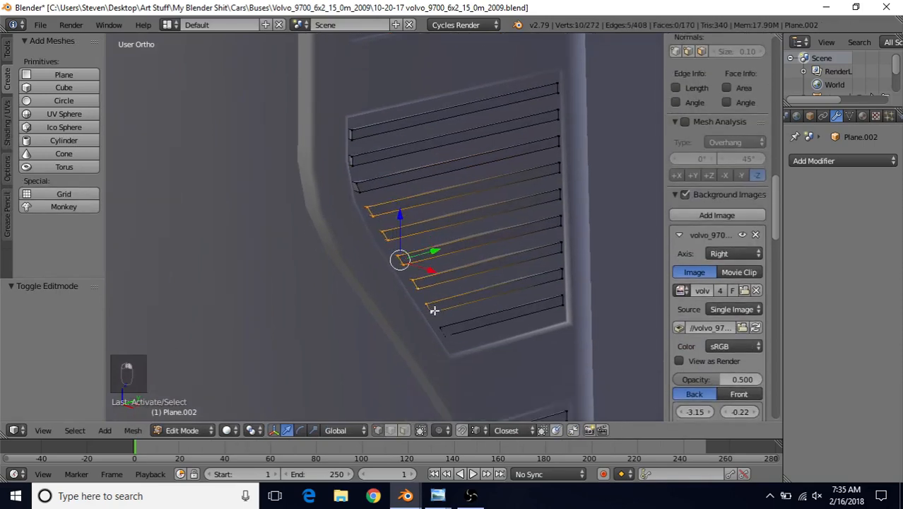
key("z")
right_click(443, 331, "shift")
key("z")
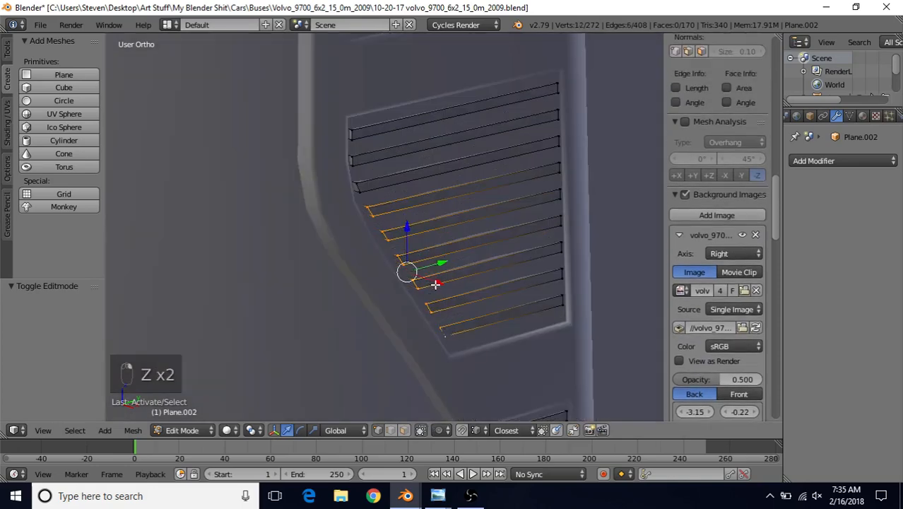
key("g")
key("x")
key("Tab")
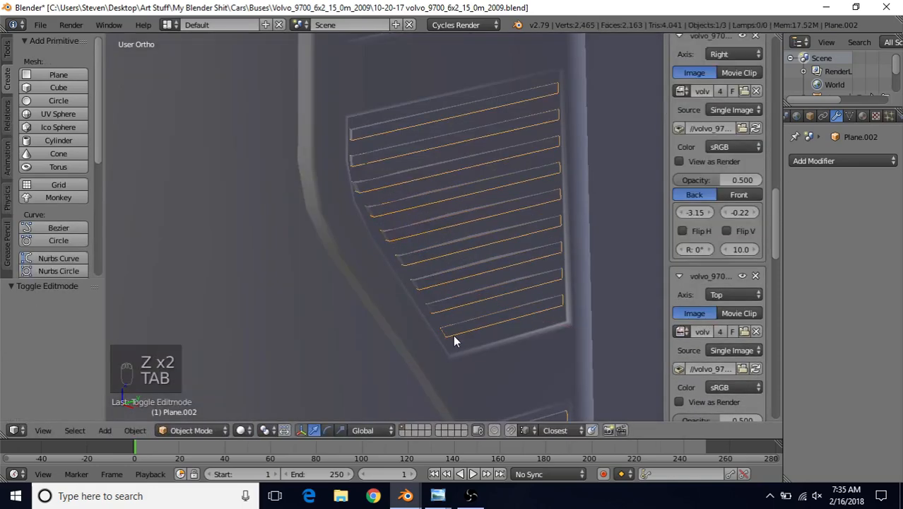
- Reselect the grille slats object in Object Mode and create a new material for it
scroll(453, 334, "down", 5)
mouse_move(424, 191)
middle_mouse_down()
mouse_move(415, 200)
mouse_move(444, 268)
mouse_move(420, 206)
mouse_move(391, 245)
mouse_move(409, 286)
mouse_move(474, 208)
mouse_move(463, 244)
mouse_move(468, 201)
middle_mouse_up()
key("a")
scroll(418, 213, "down", 3)
scroll(444, 268, "up", 4)
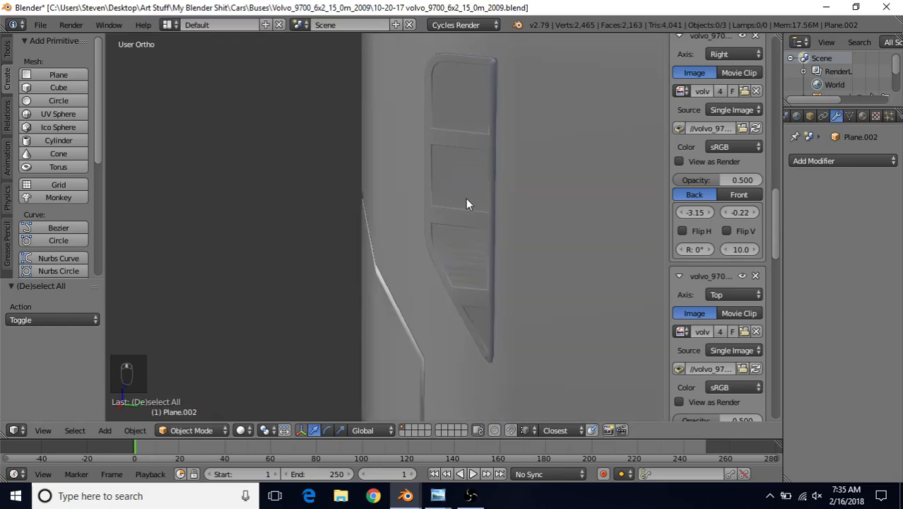
right_click(462, 173)
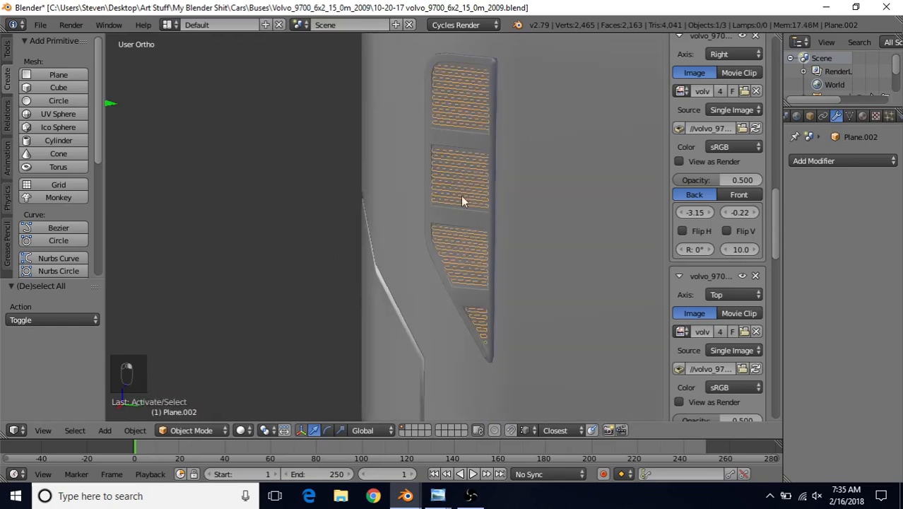
left_click(864, 116)
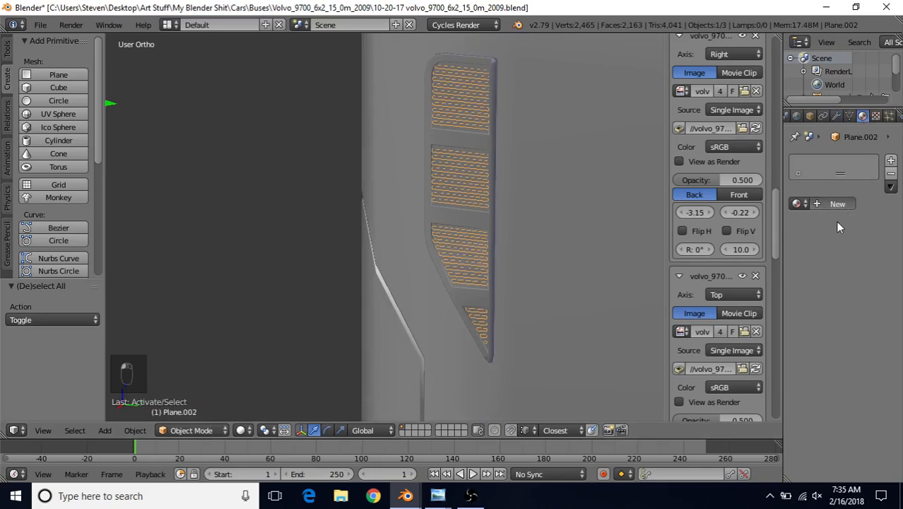
left_click(837, 203)
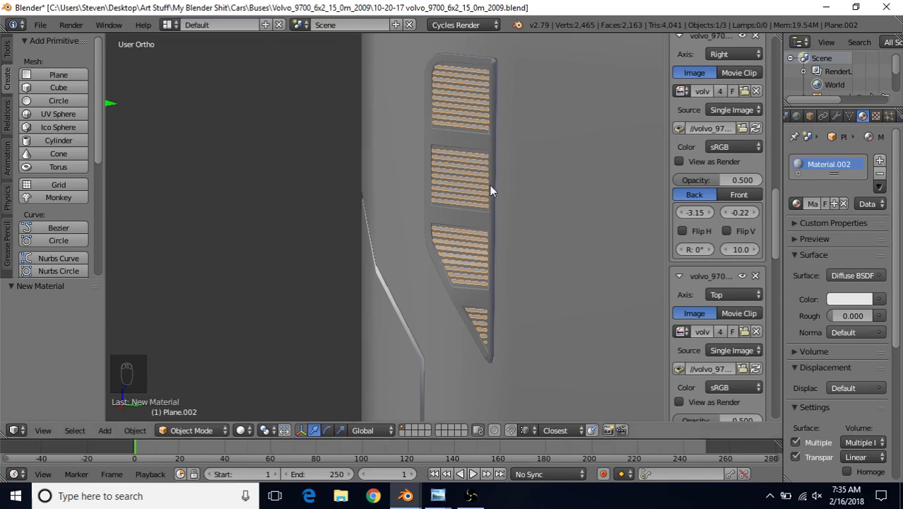
- Darken the slat material's diffuse colour to near black and sample that colour for its viewport colour
left_click(836, 300)
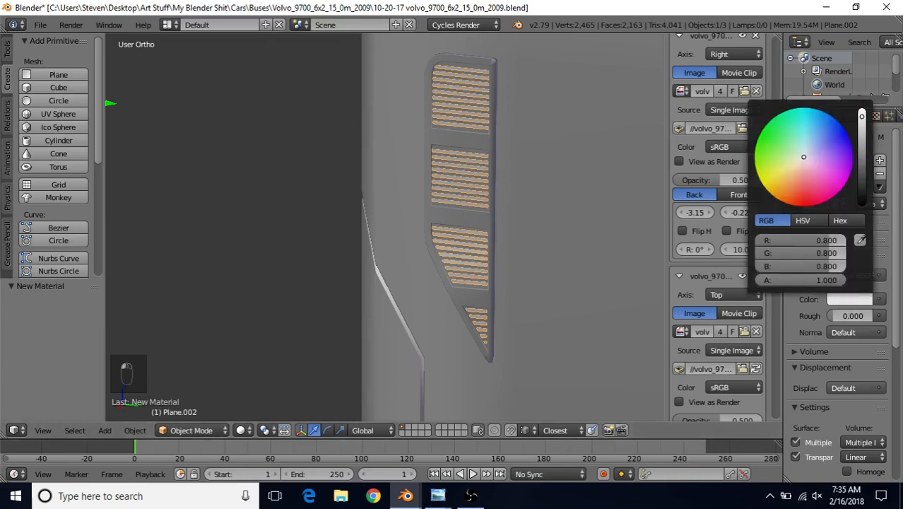
left_click_drag(861, 115, 861, 189)
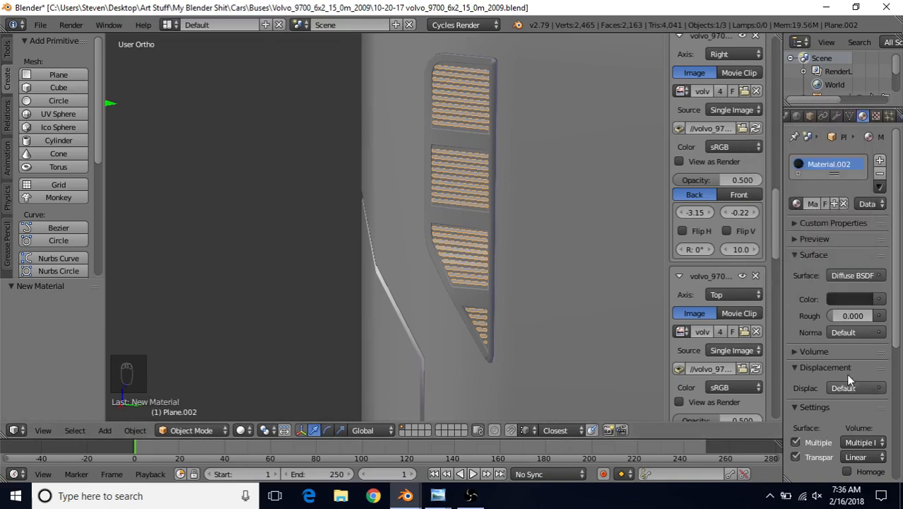
scroll(846, 373, "down", 5)
left_click(820, 377)
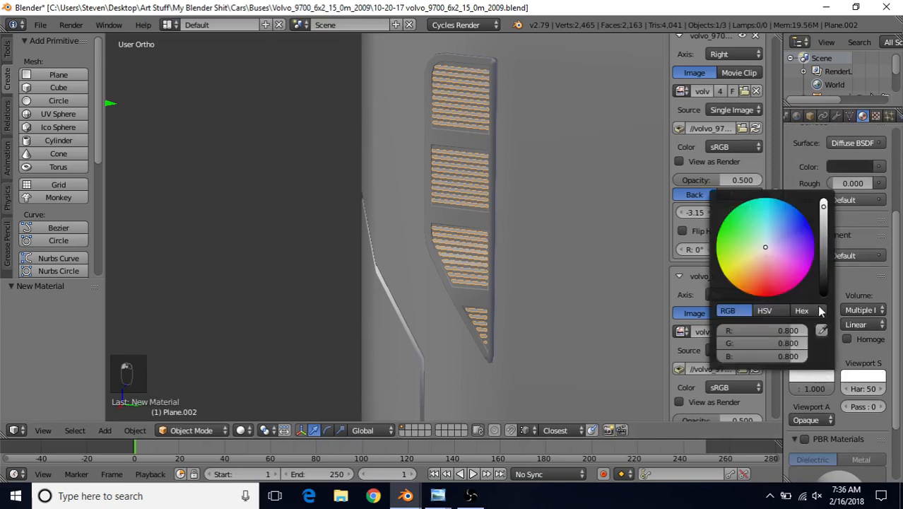
left_click(822, 330)
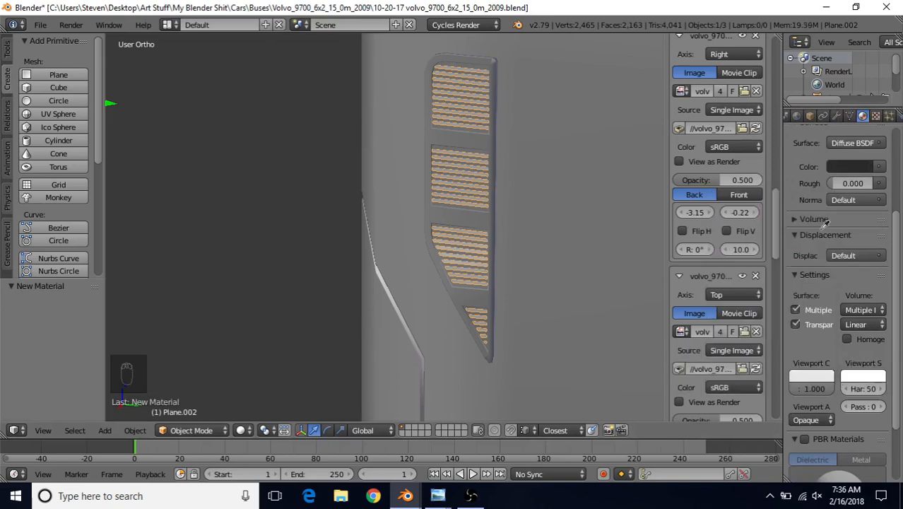
left_click(842, 167)
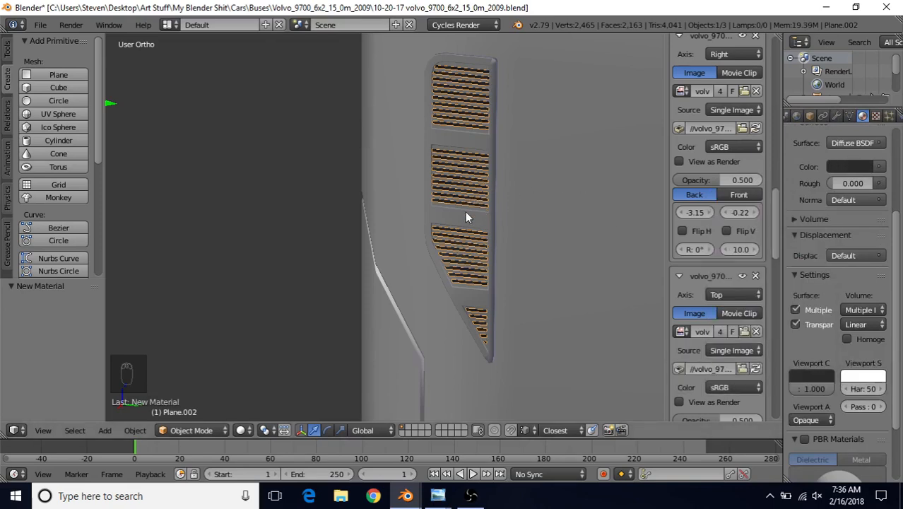
- Select the vent frame object, enter Edit Mode and create a new material for it
key("a")
scroll(481, 237, "down", 2)
middle_click_drag(463, 170, 493, 142)
scroll(467, 189, "up", 3)
middle_click_drag(484, 189, 469, 259, "shift")
middle_click_drag(479, 226, 440, 180)
right_click(416, 157)
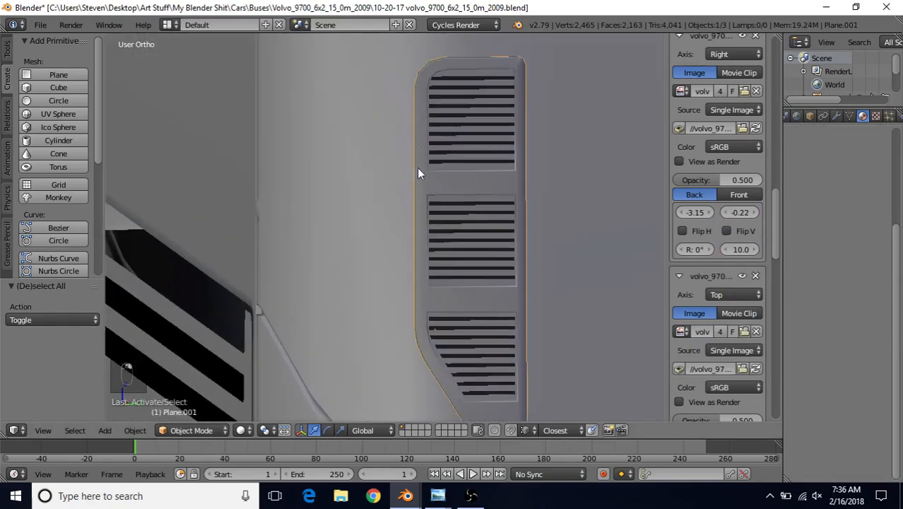
key("Tab")
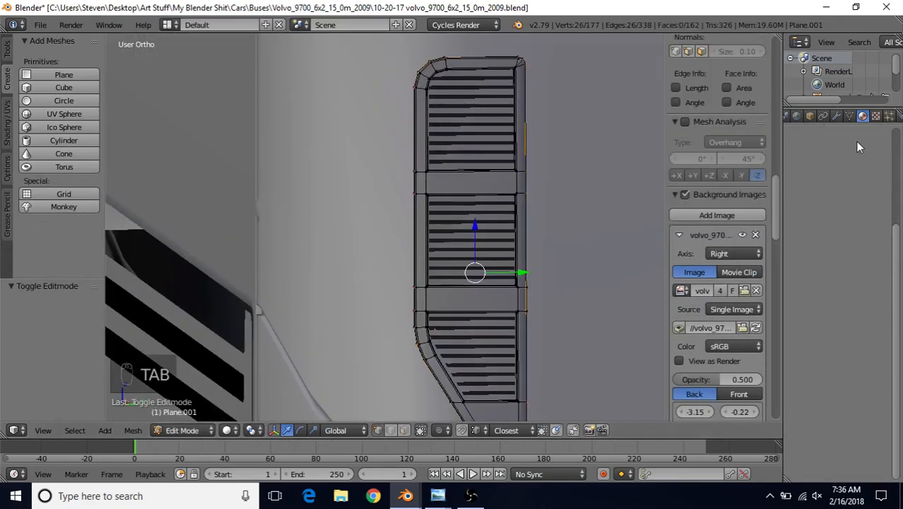
left_click_drag(896, 233, 894, 129)
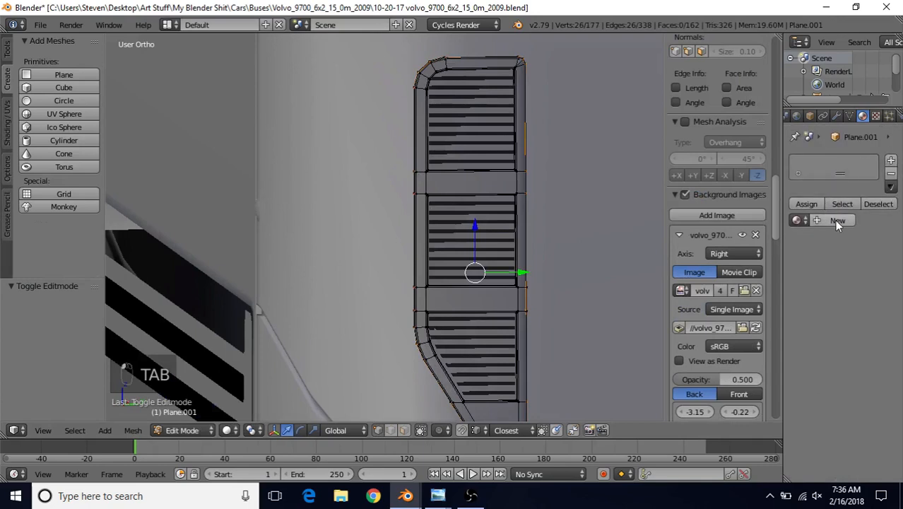
left_click(835, 221)
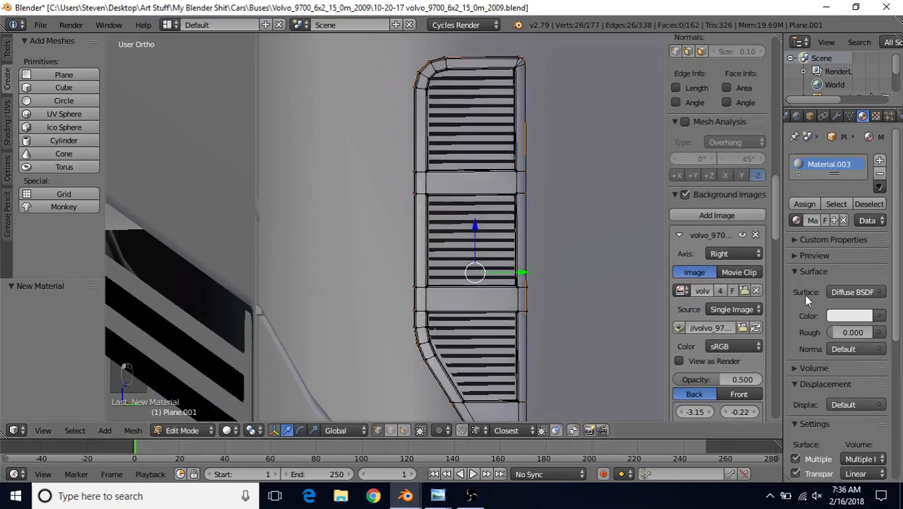
- Darken the frame material's viewport colour to a medium grey
scroll(819, 354, "down", 3)
left_click(850, 210)
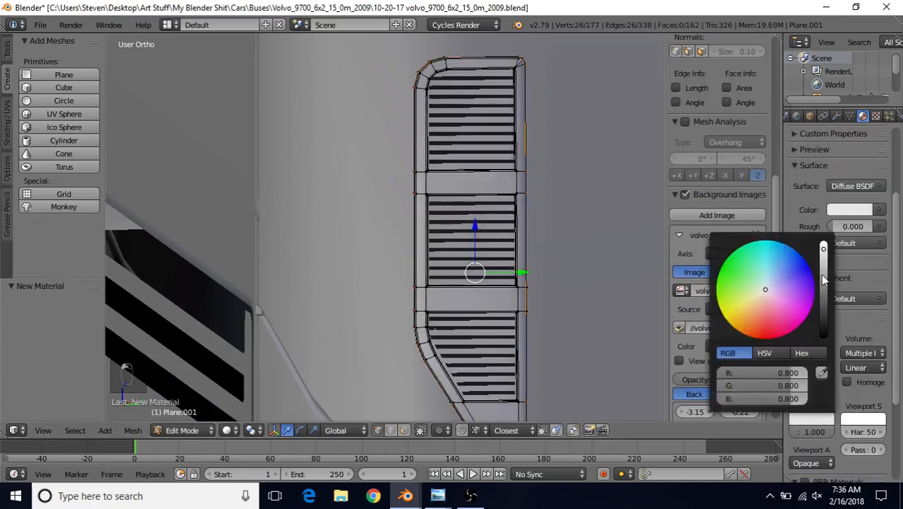
left_click_drag(823, 280, 823, 270)
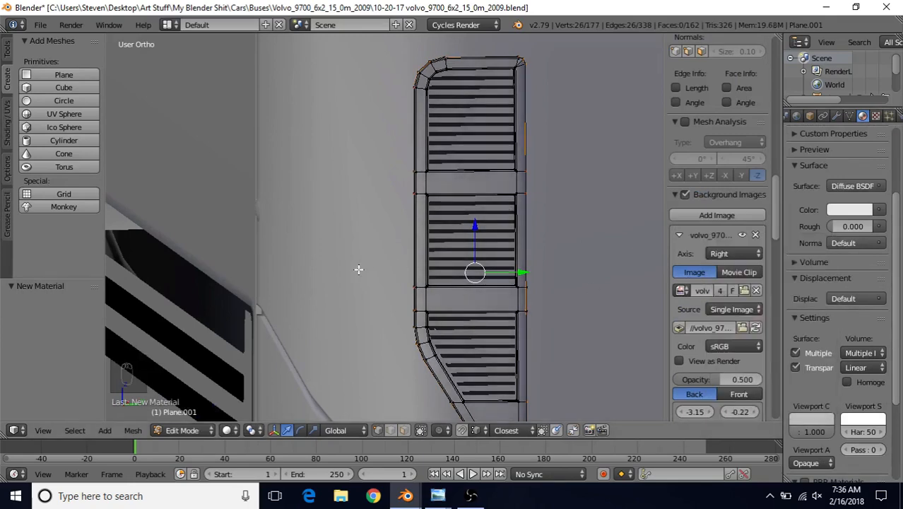
key("Tab")
scroll(541, 327, "down", 4)
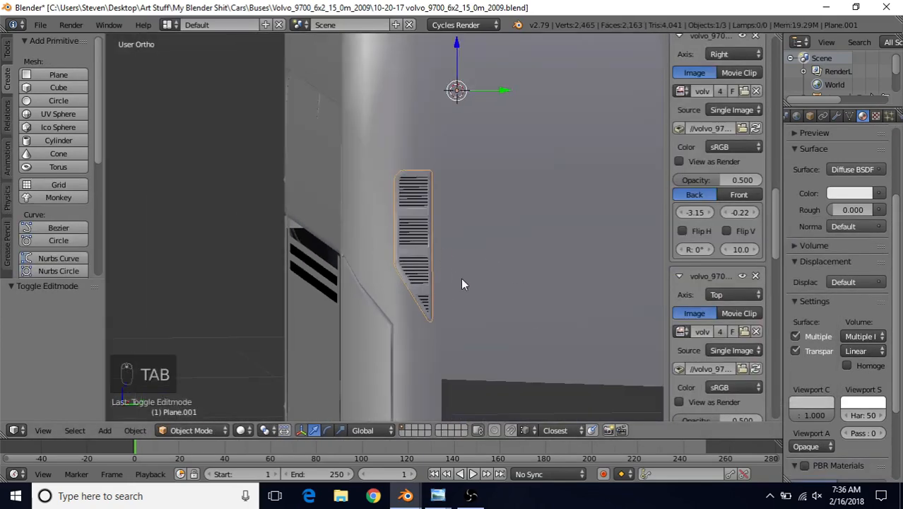
scroll(467, 283, "up", 6)
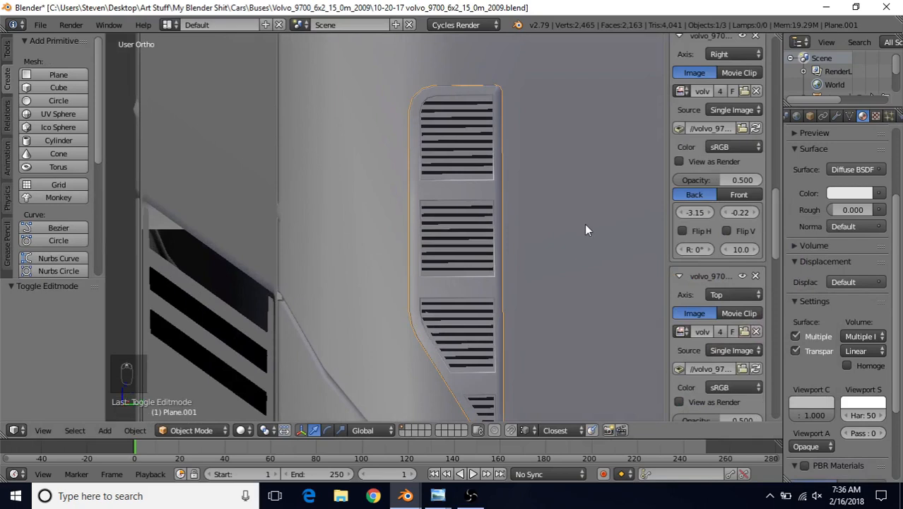
key("Tab")
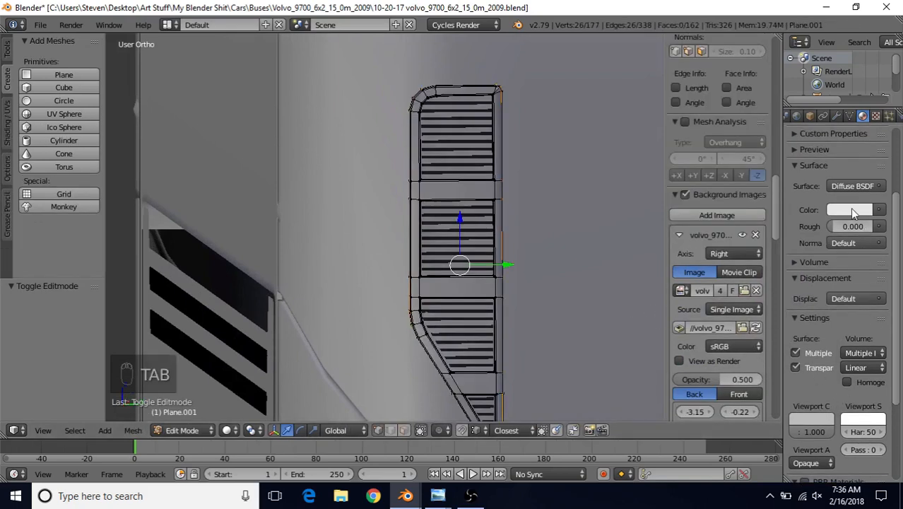
- Sample the frame material's viewport colour for its diffuse colour
left_click(851, 210)
left_click(860, 354)
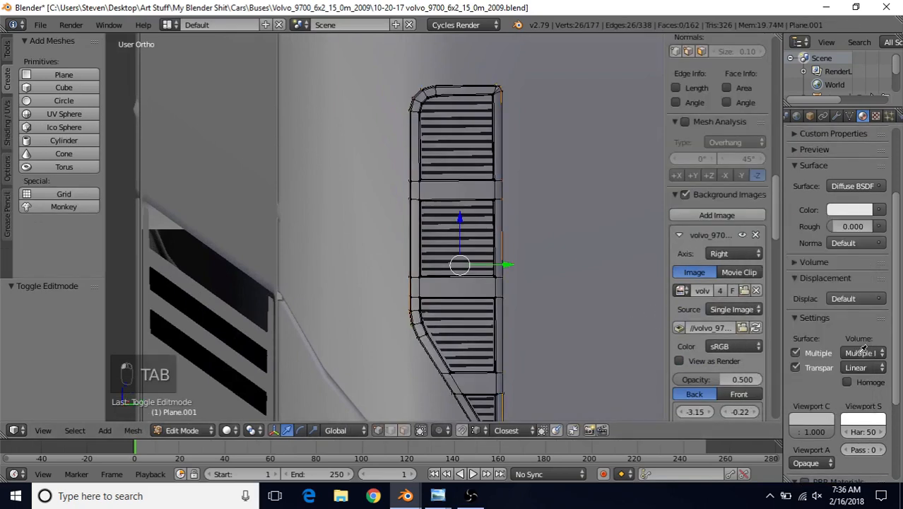
left_click(809, 407)
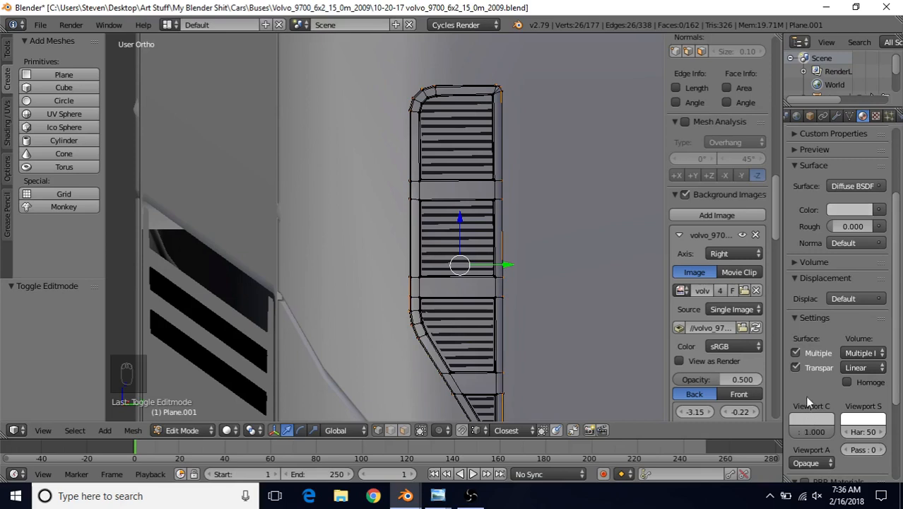
- Add a second material slot to the vent frame and create a new material in it
left_click_drag(895, 342, 897, 203)
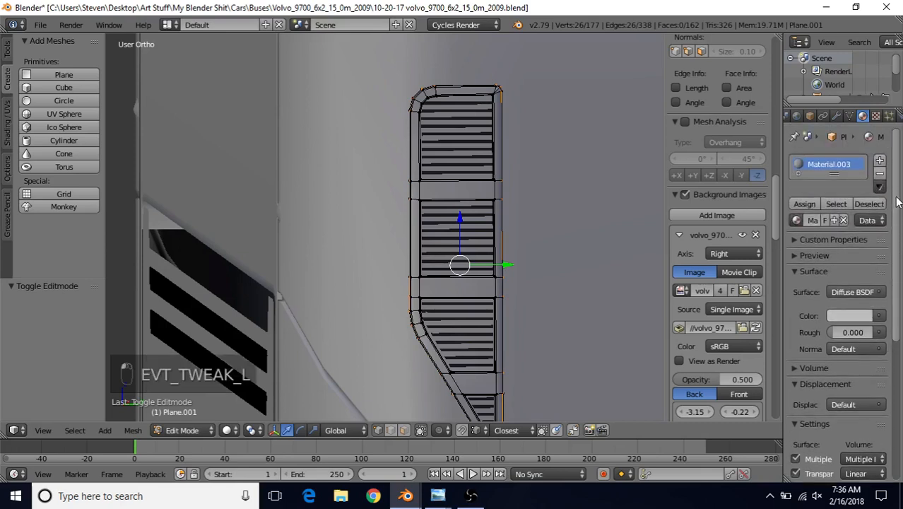
left_click(880, 161)
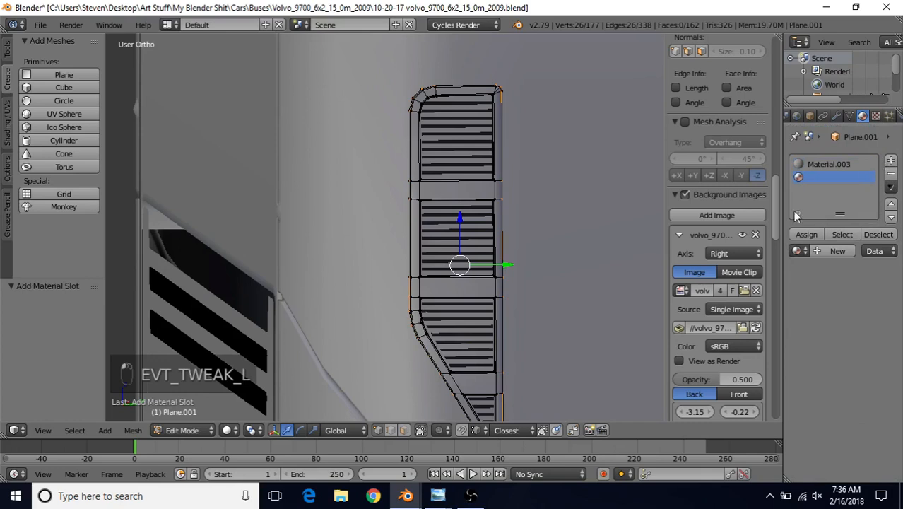
left_click(837, 251)
- Select the four backing faces behind the grille slats and assign the frame's second material, Material.004, to them
key("z")
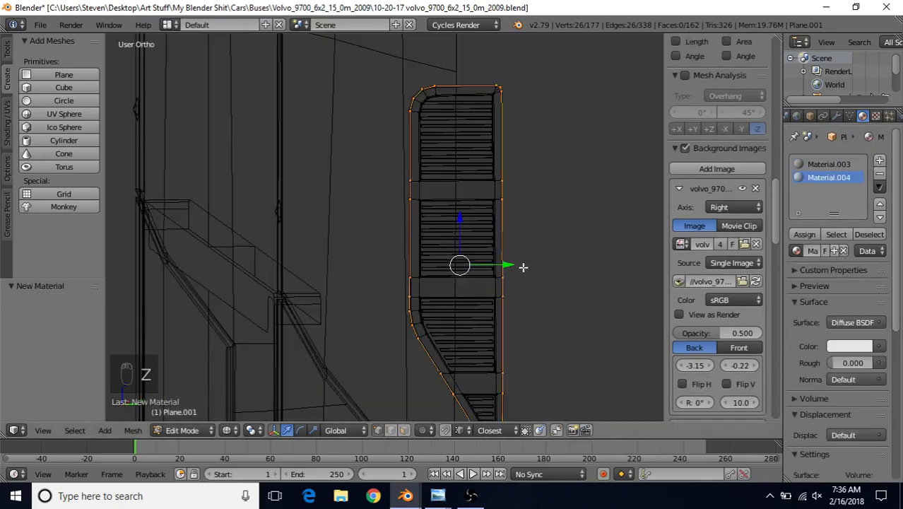
key("a")
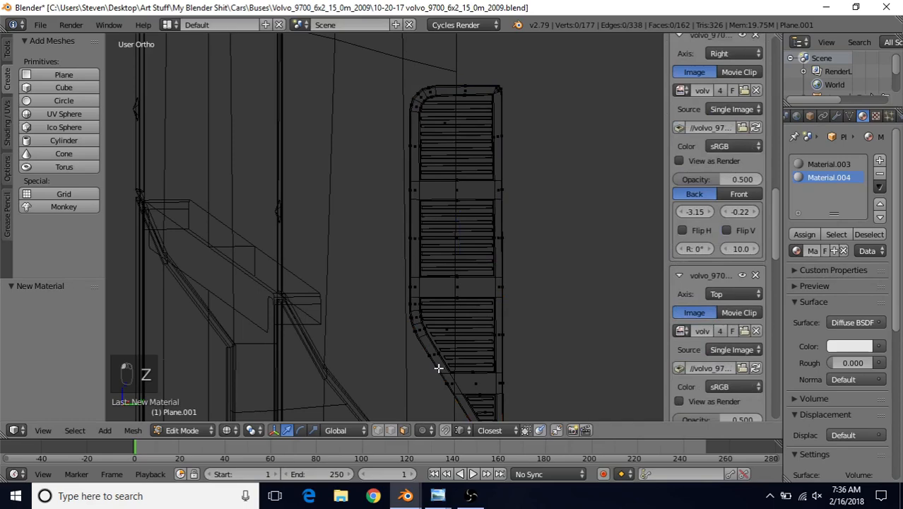
right_click(461, 151)
key("z")
key("z")
right_click(446, 126)
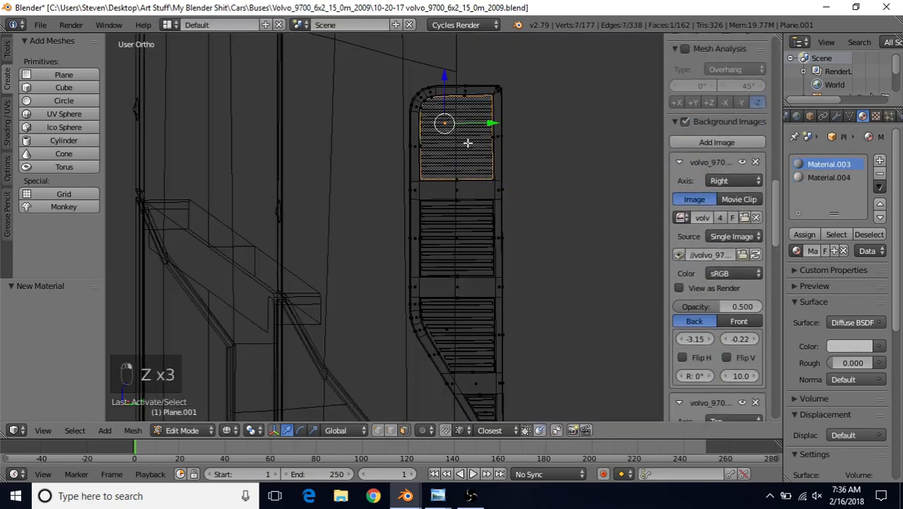
right_click(456, 236, "shift")
right_click(466, 321, "shift")
middle_click_drag(487, 245, 490, 186, "shift")
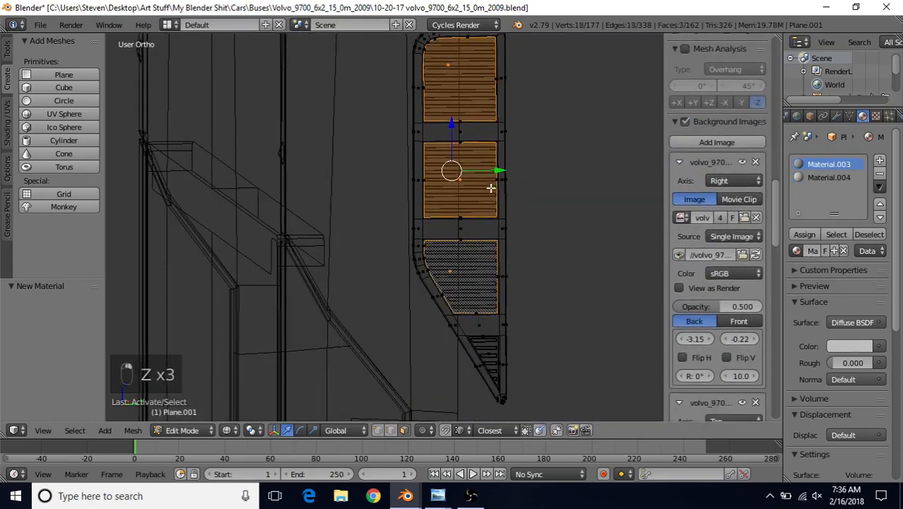
right_click(485, 352, "shift")
middle_click_drag(539, 205, 510, 248, "shift")
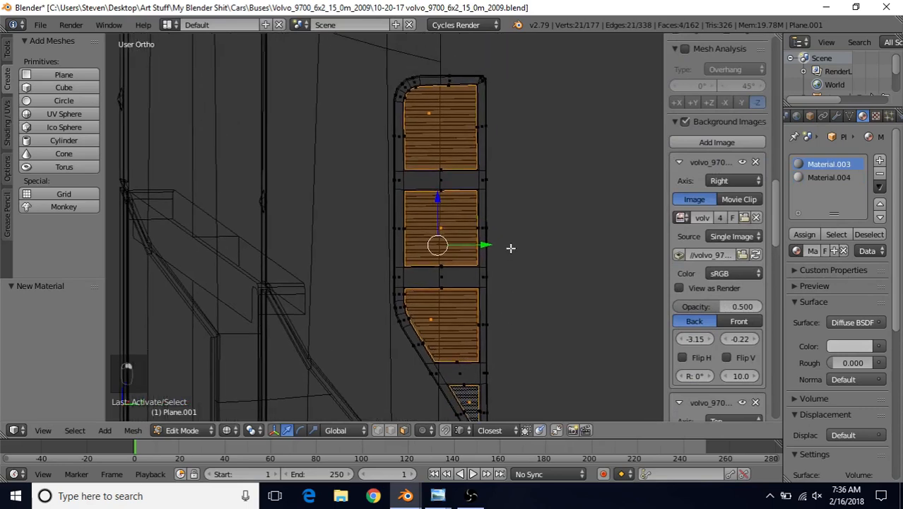
left_click(824, 177)
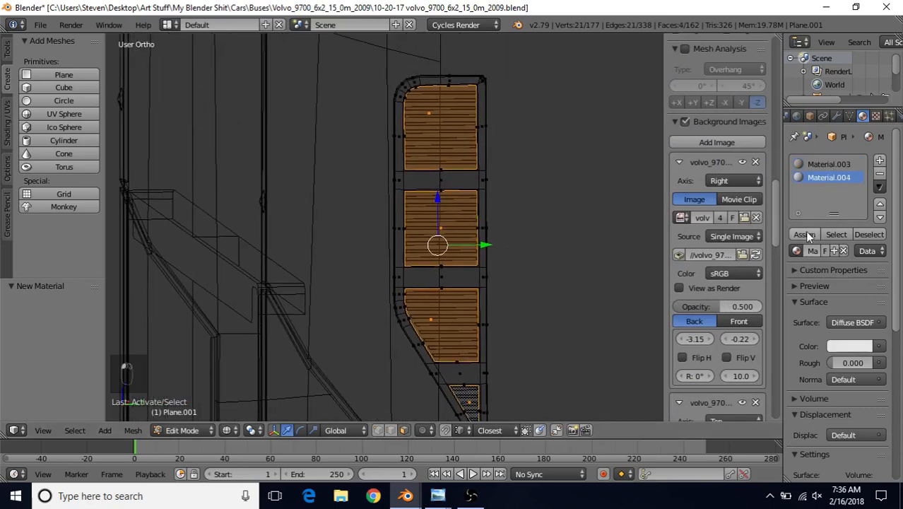
left_click(805, 234)
- Set the backing material's diffuse colour to black and sample that colour for its viewport colour
left_click(846, 348)
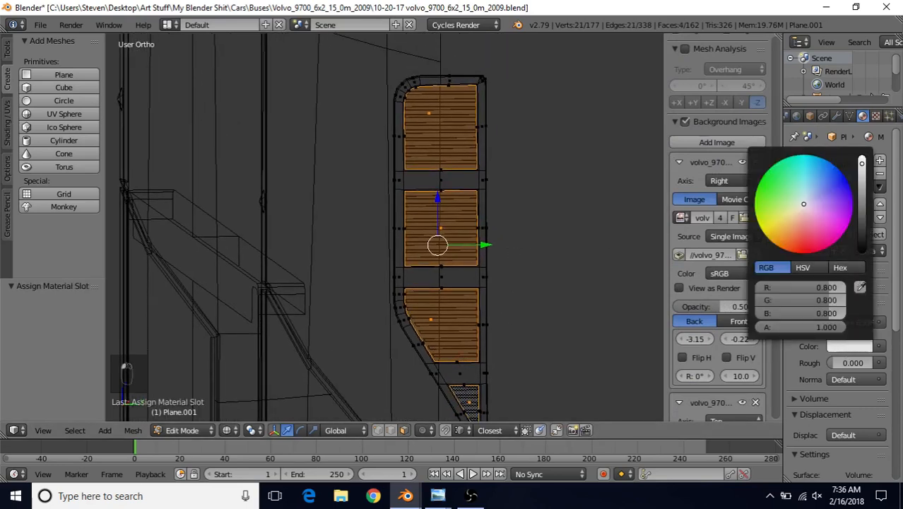
left_click_drag(861, 164, 862, 252)
scroll(853, 378, "down", 3)
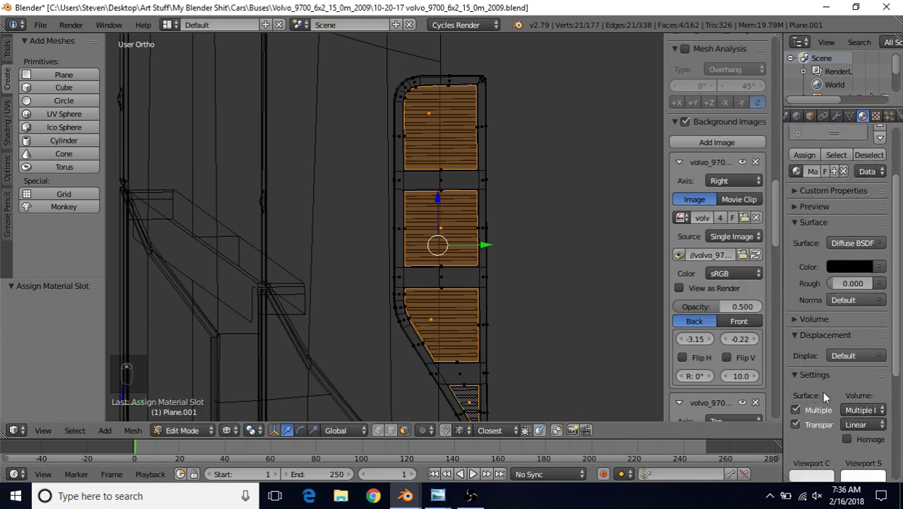
scroll(823, 396, "down", 3)
left_click(822, 394)
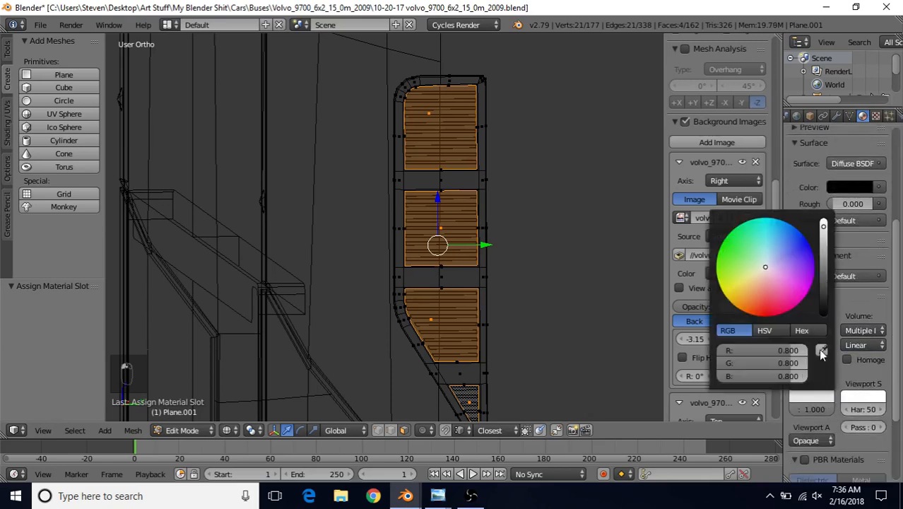
left_click(821, 351)
left_click(855, 187)
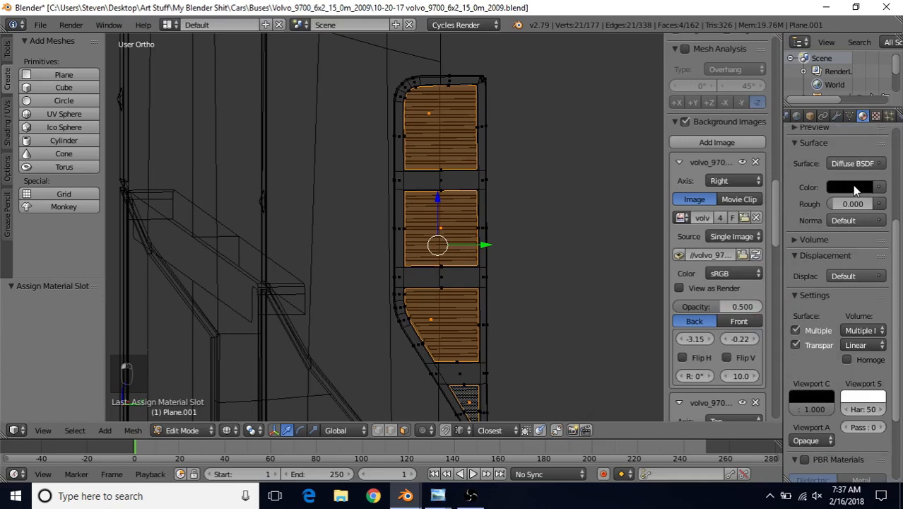
left_click(852, 185)
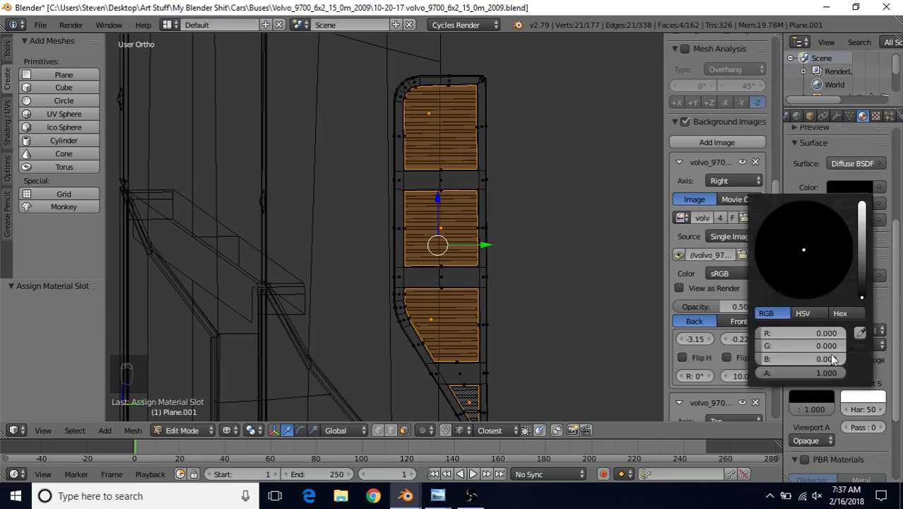
left_click(832, 394)
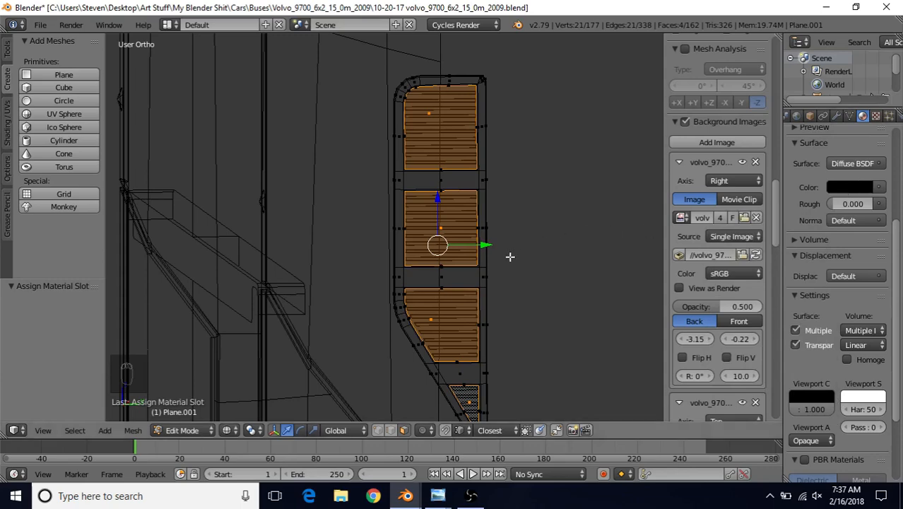
- Restore solid shading, return to Object Mode and examine the slats against the black backing
key("z")
key("Tab")
scroll(509, 254, "down", 3)
middle_click_drag(508, 254, 476, 250)
scroll(476, 249, "up", 5)
scroll(480, 176, "up", 3)
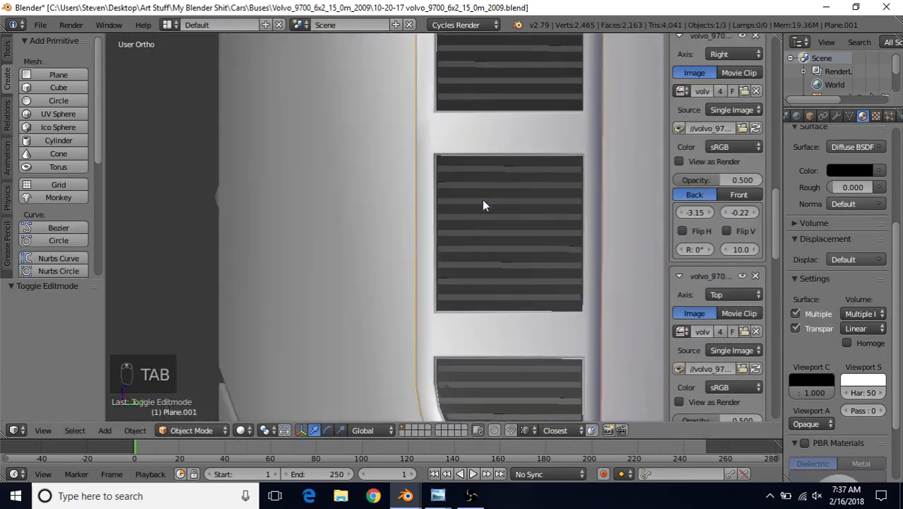
mouse_move(482, 200)
middle_mouse_down()
mouse_move(490, 271)
mouse_move(477, 195)
mouse_move(523, 215)
mouse_move(510, 265)
middle_mouse_up()
scroll(487, 271, "down", 6)
- Check the vent in the rear reference photo in Windows Photo Viewer, and switch back to the bus model in Blender
left_click(438, 501)
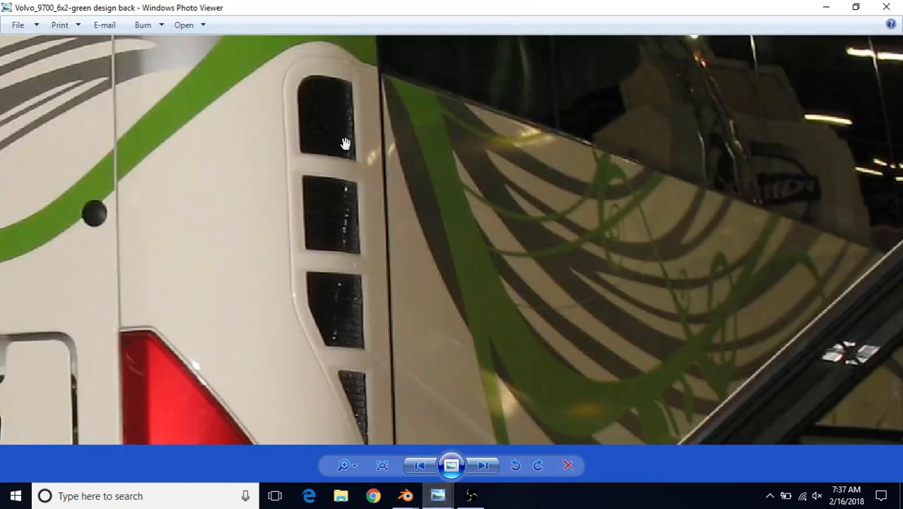
mouse_move(405, 494)
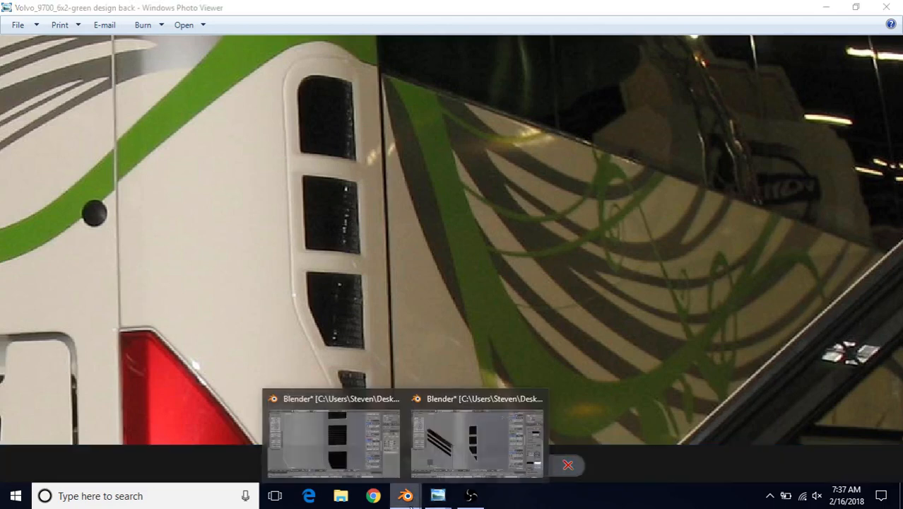
left_click(447, 445)
middle_click_drag(448, 279, 438, 255)
scroll(433, 265, "up", 2)
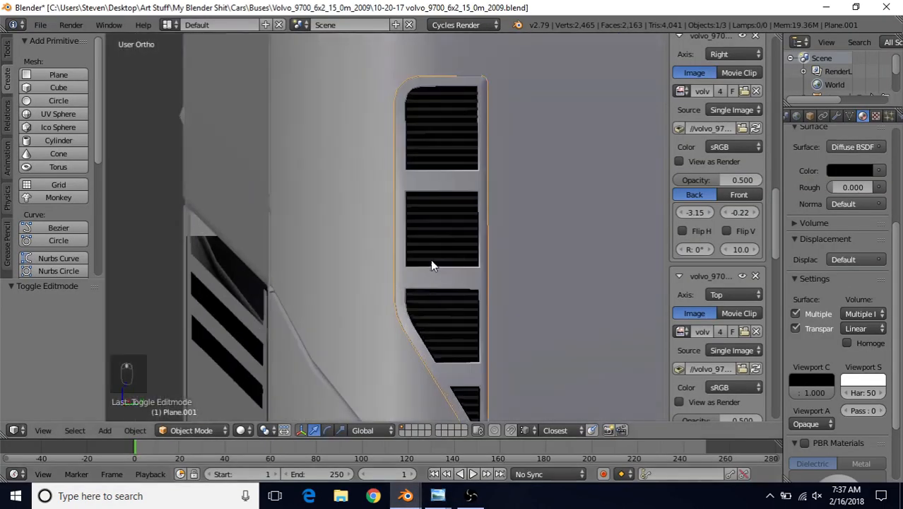
- Select the grille slats object, resample its diffuse colour for its viewport colour, and deselect everything
right_click(453, 140)
scroll(819, 296, "down", 2)
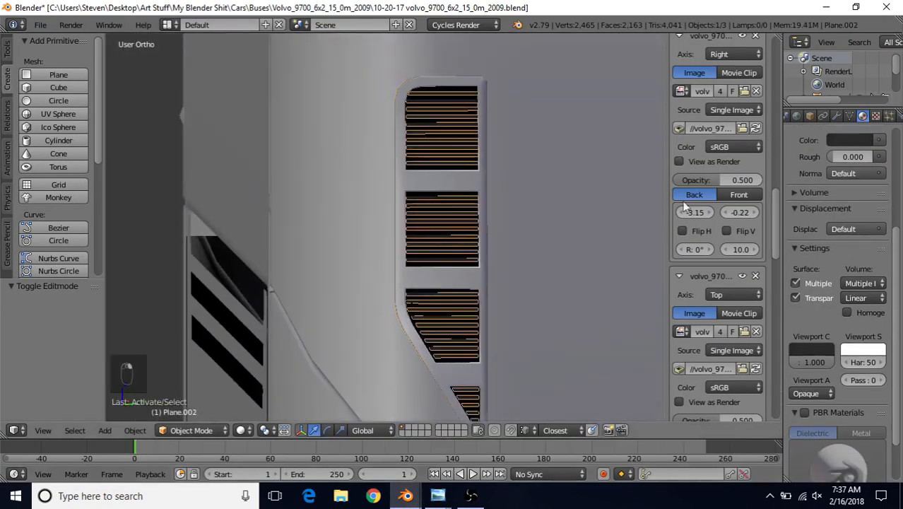
left_click(791, 347)
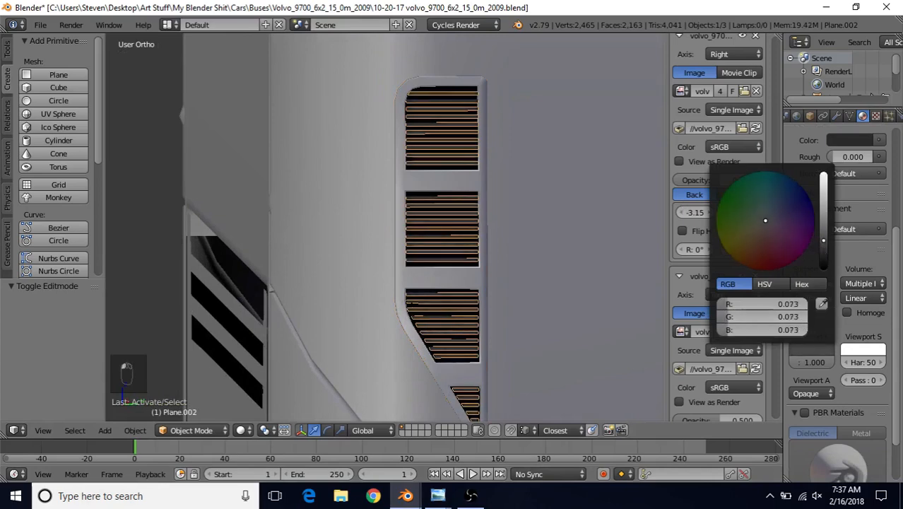
key("Tab")
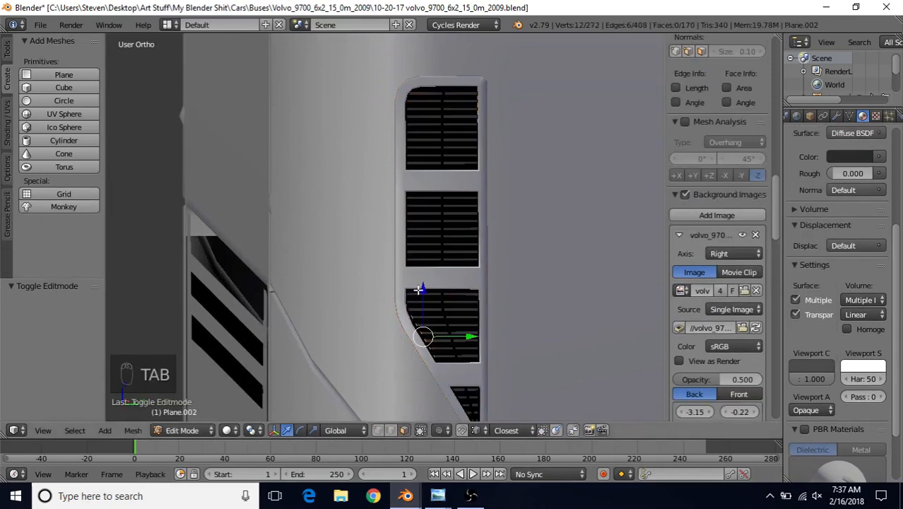
key("Tab")
left_click(801, 348)
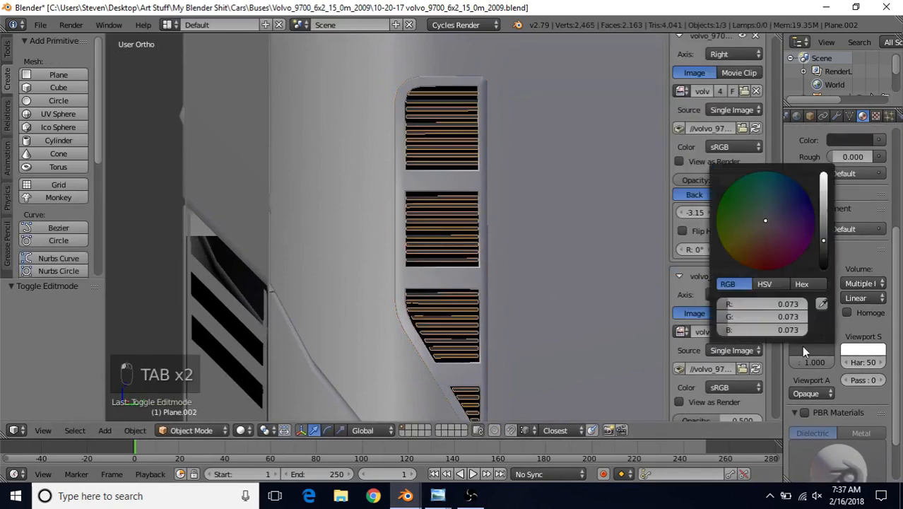
left_click(819, 304)
left_click(843, 140)
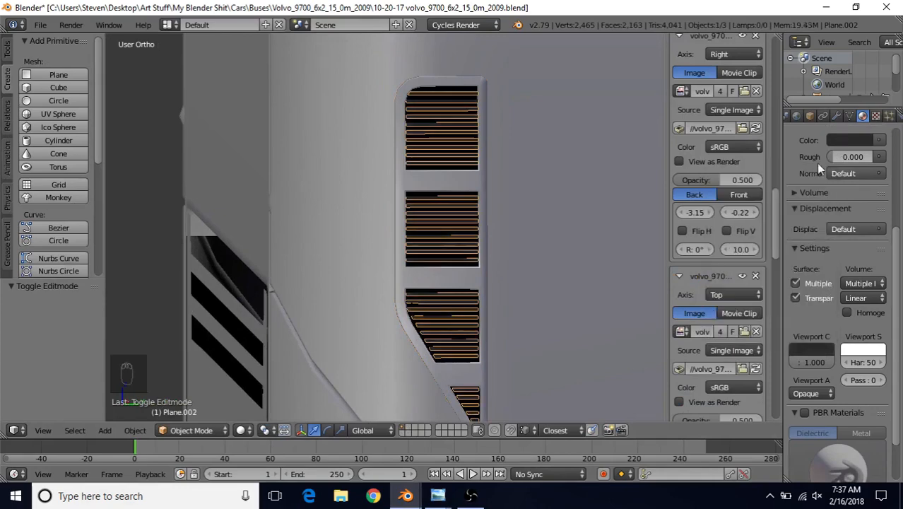
key("a")
scroll(438, 311, "down", 3)
middle_click_drag(442, 197, 432, 257)
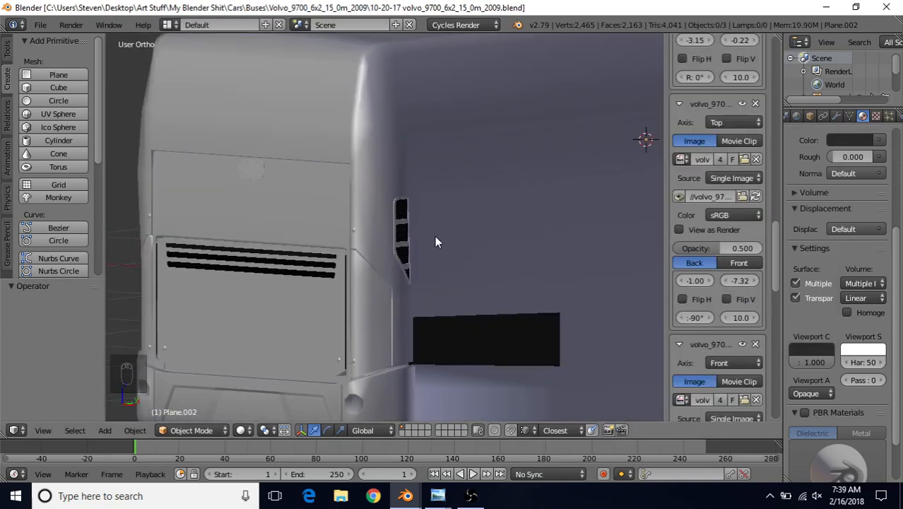
- Select the vent frame, the slats and the coach body as the active object, and join them into one object
scroll(436, 242, "up", 2)
right_click(413, 173)
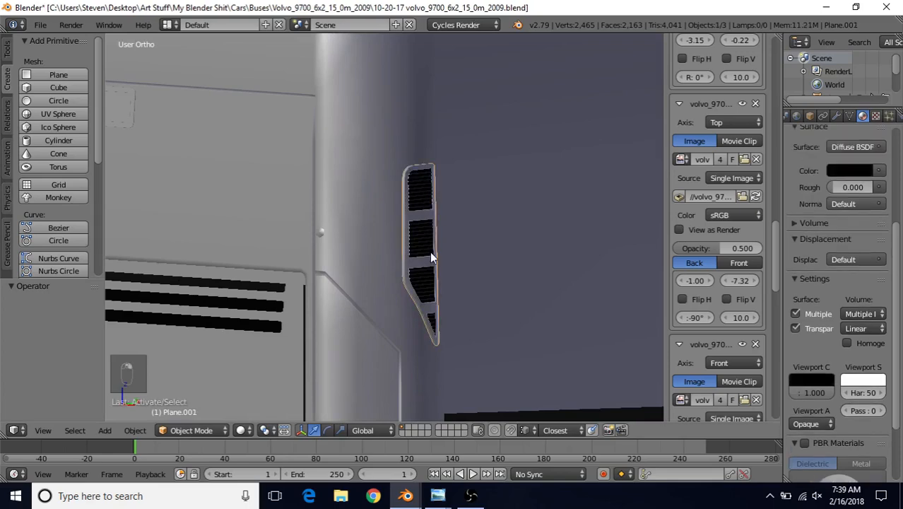
scroll(405, 252, "up", 2)
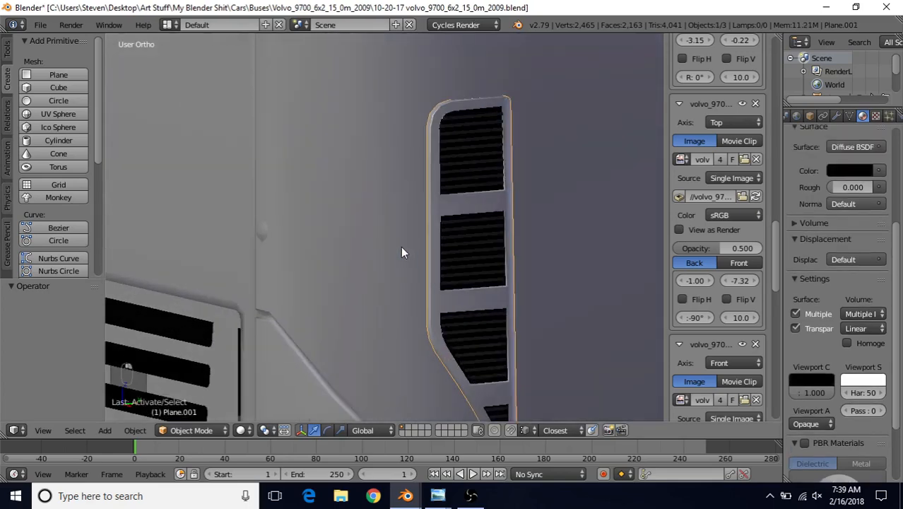
right_click(452, 164, "shift")
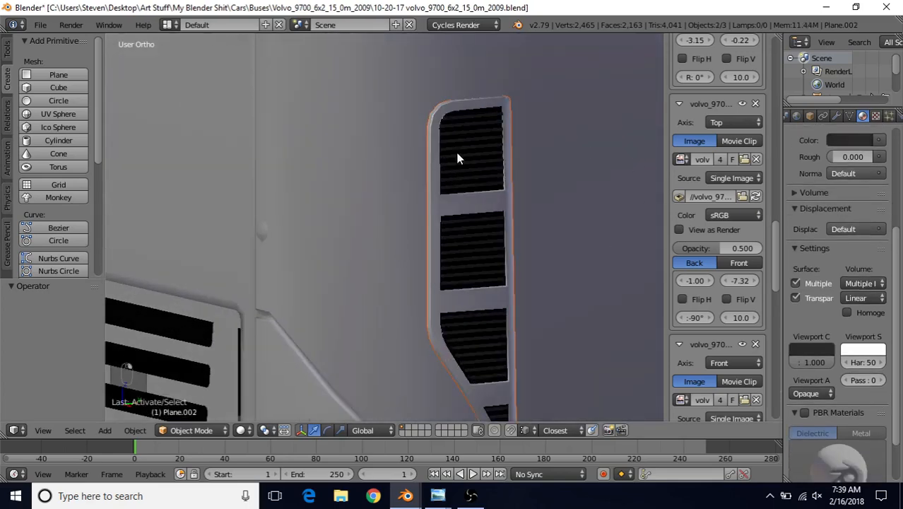
right_click(304, 133, "shift")
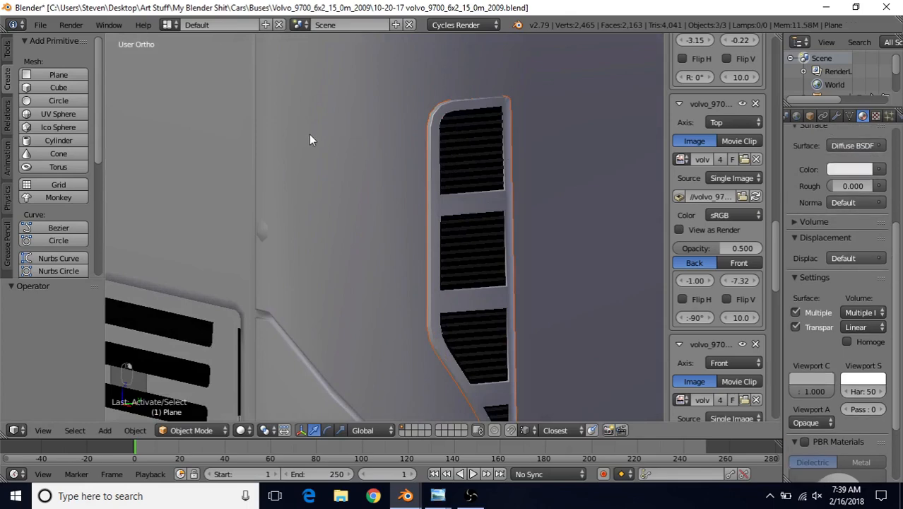
key("ctrl+j")
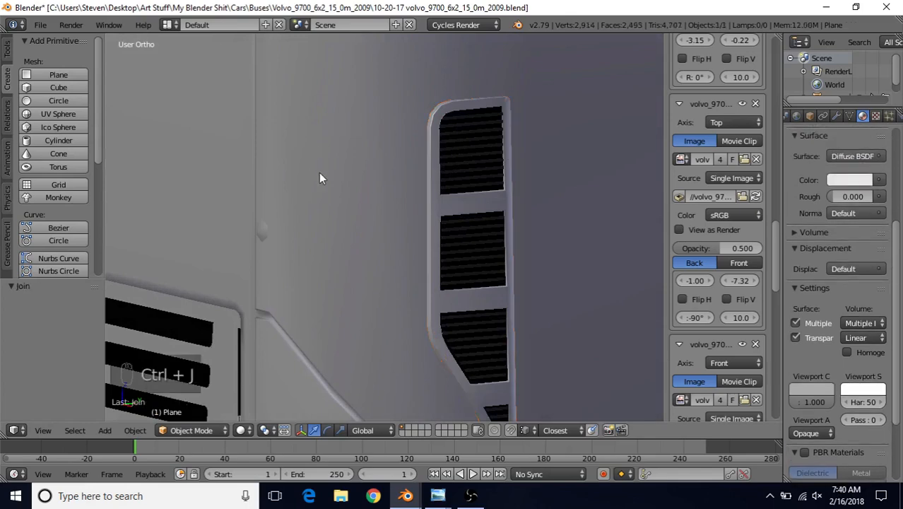
- Save the coach model to the current Blender file
middle_click_drag(363, 196, 203, 258)
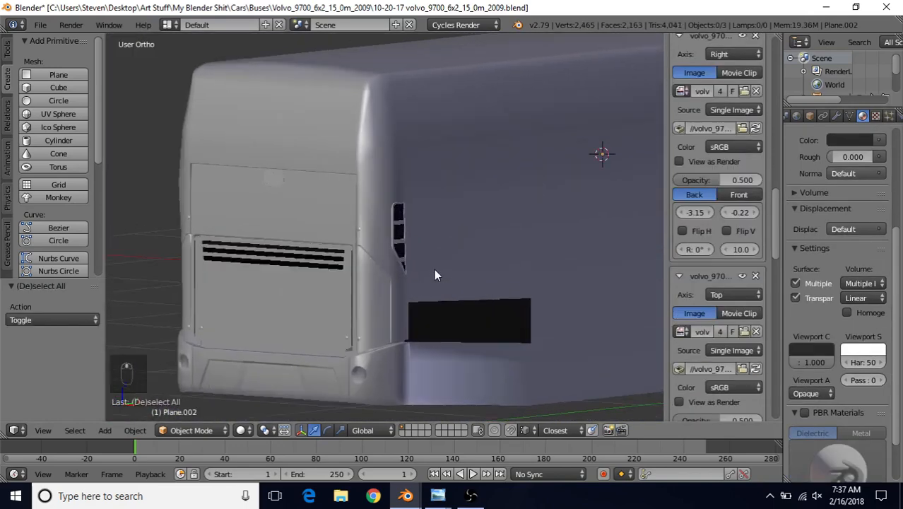
middle_click_drag(435, 274, 378, 178)
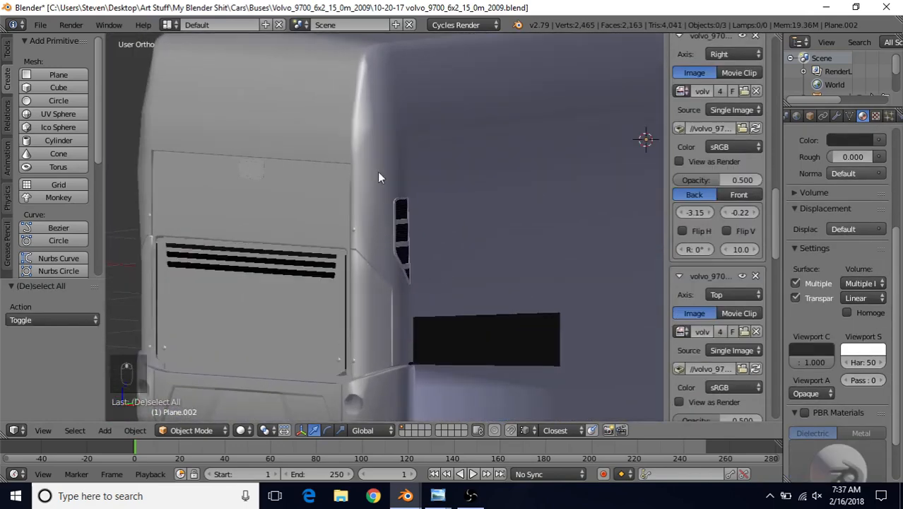
left_click(40, 25)
left_click(64, 128)
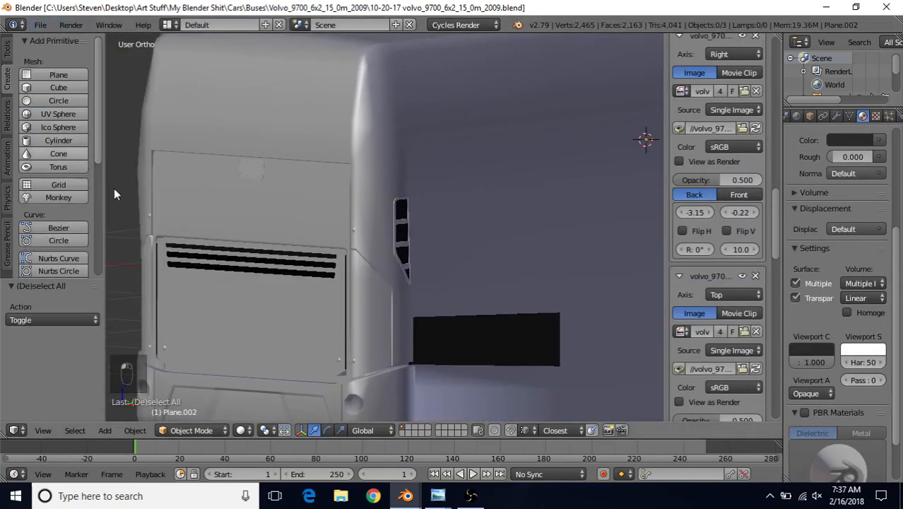